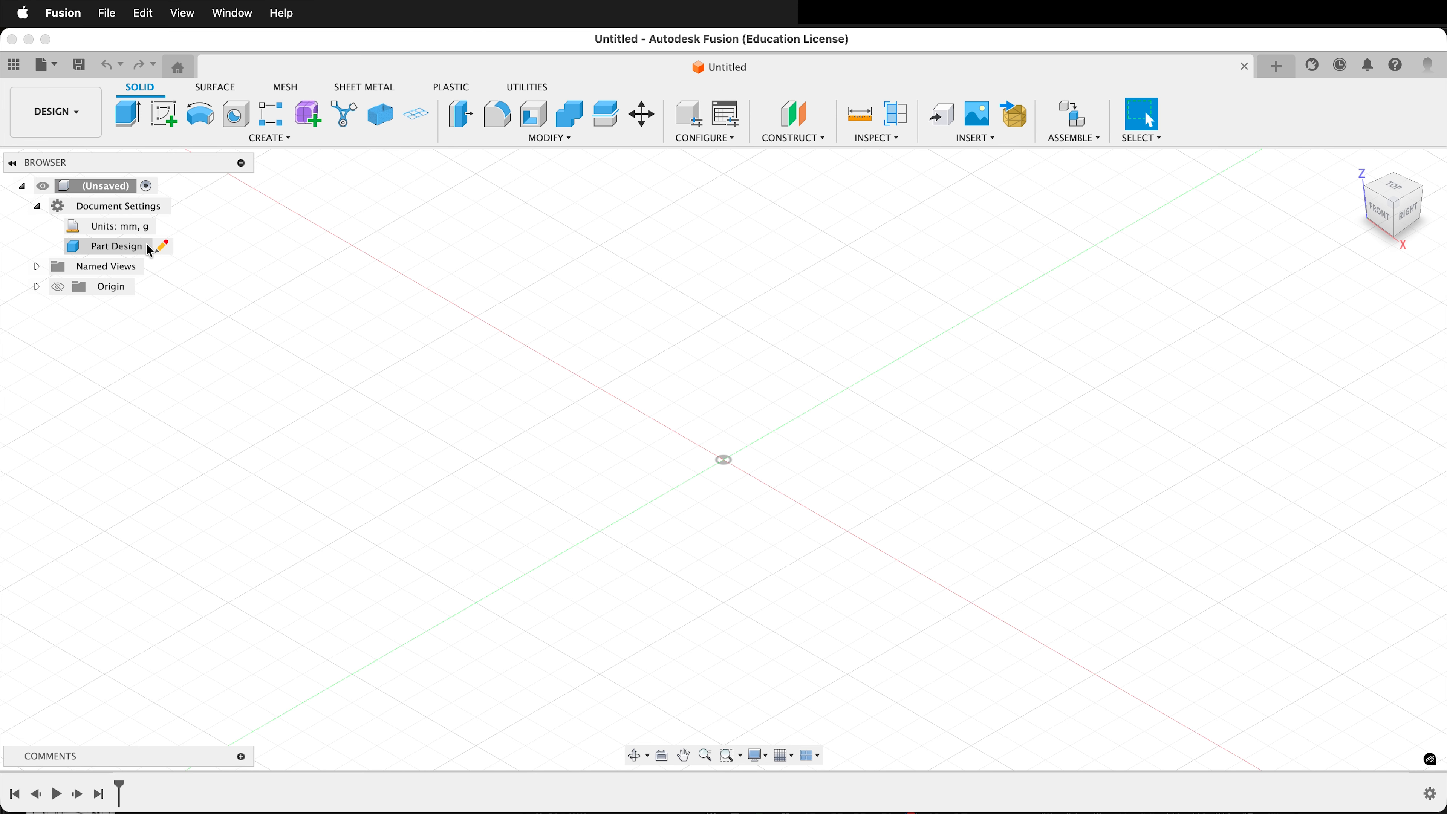
Convert the part design to the Hybrid design type and collapse the document settings.
left_click(162, 244)
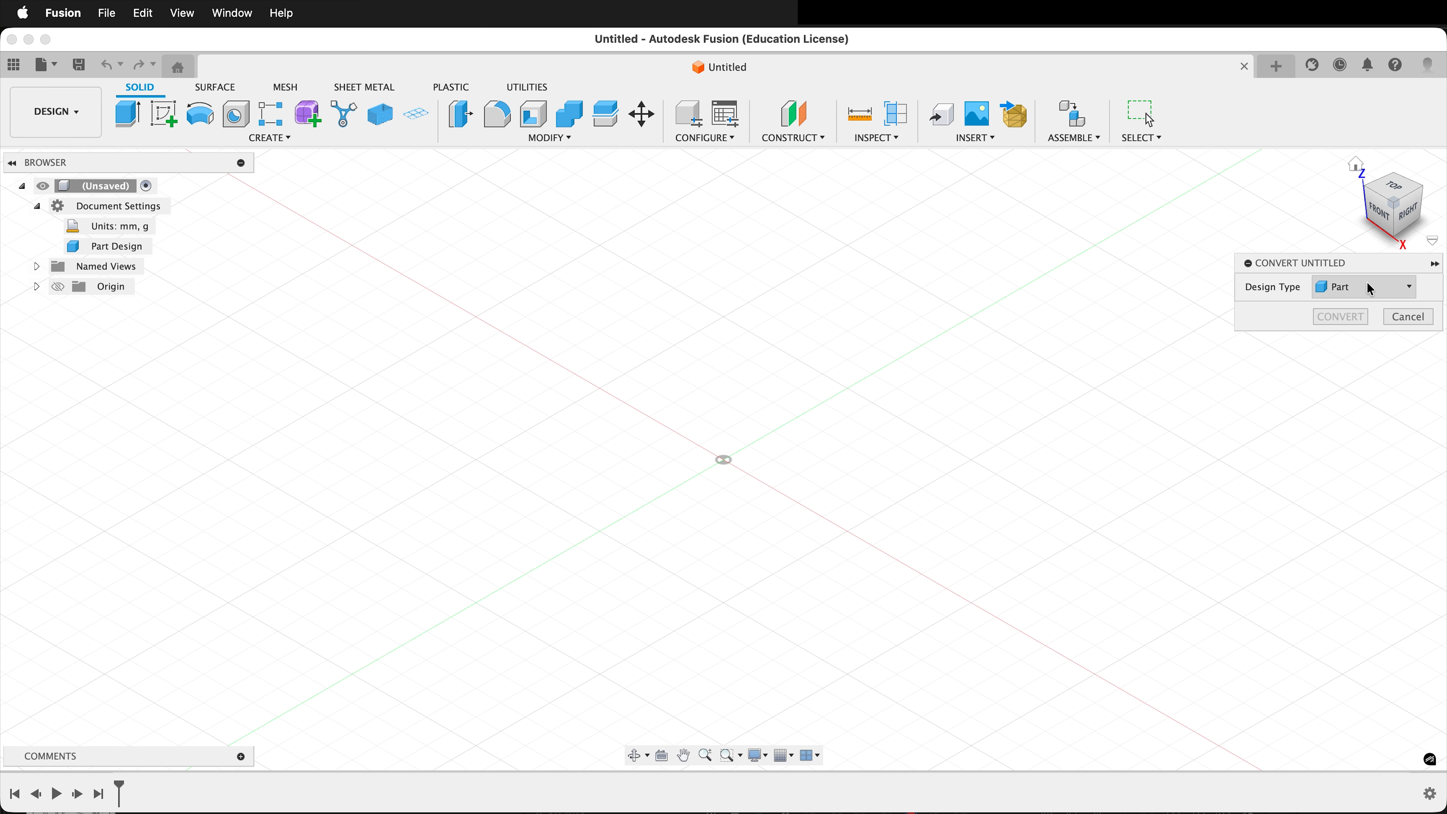
left_click(1371, 292)
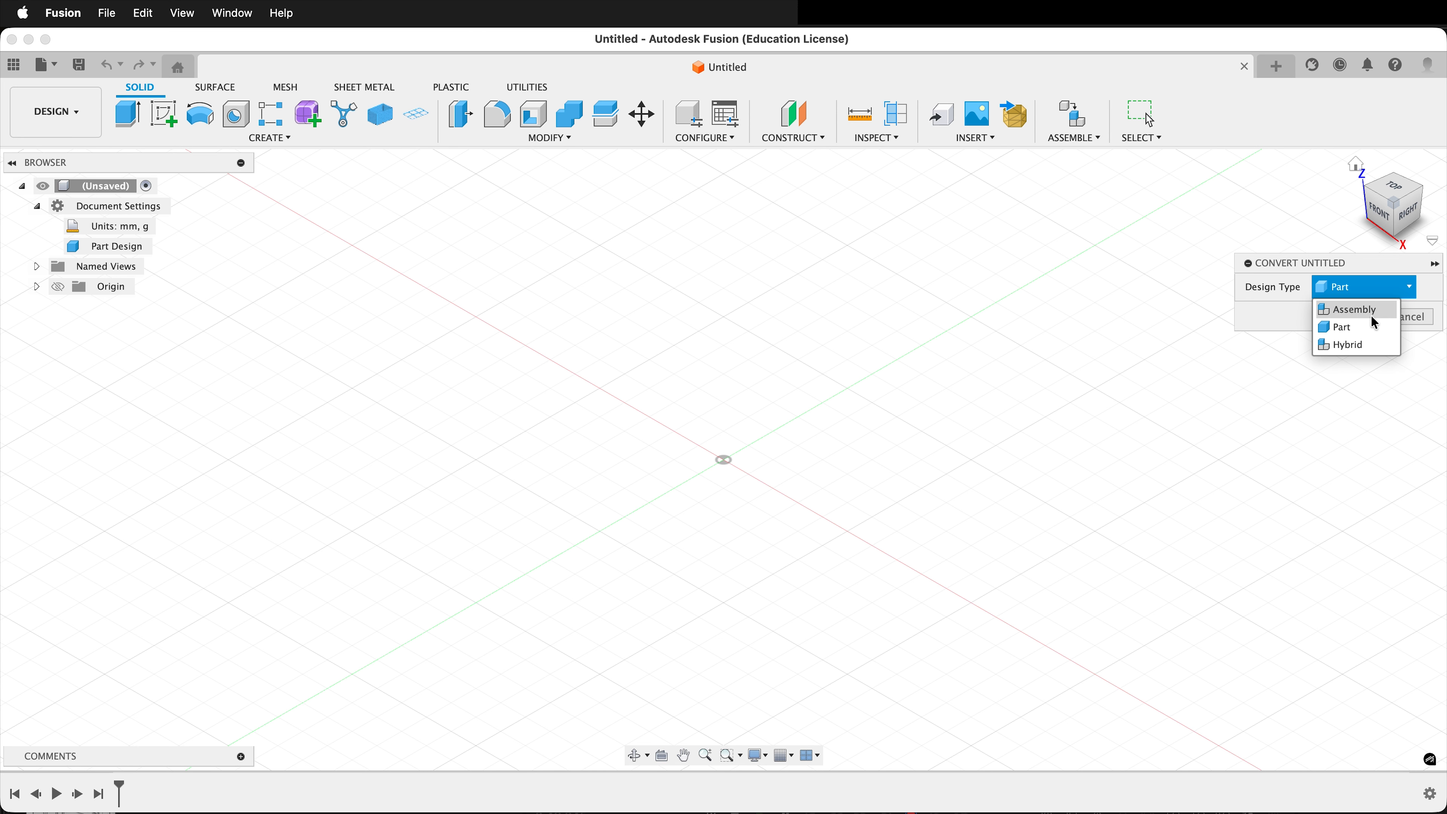
left_click(1356, 345)
left_click(1350, 323)
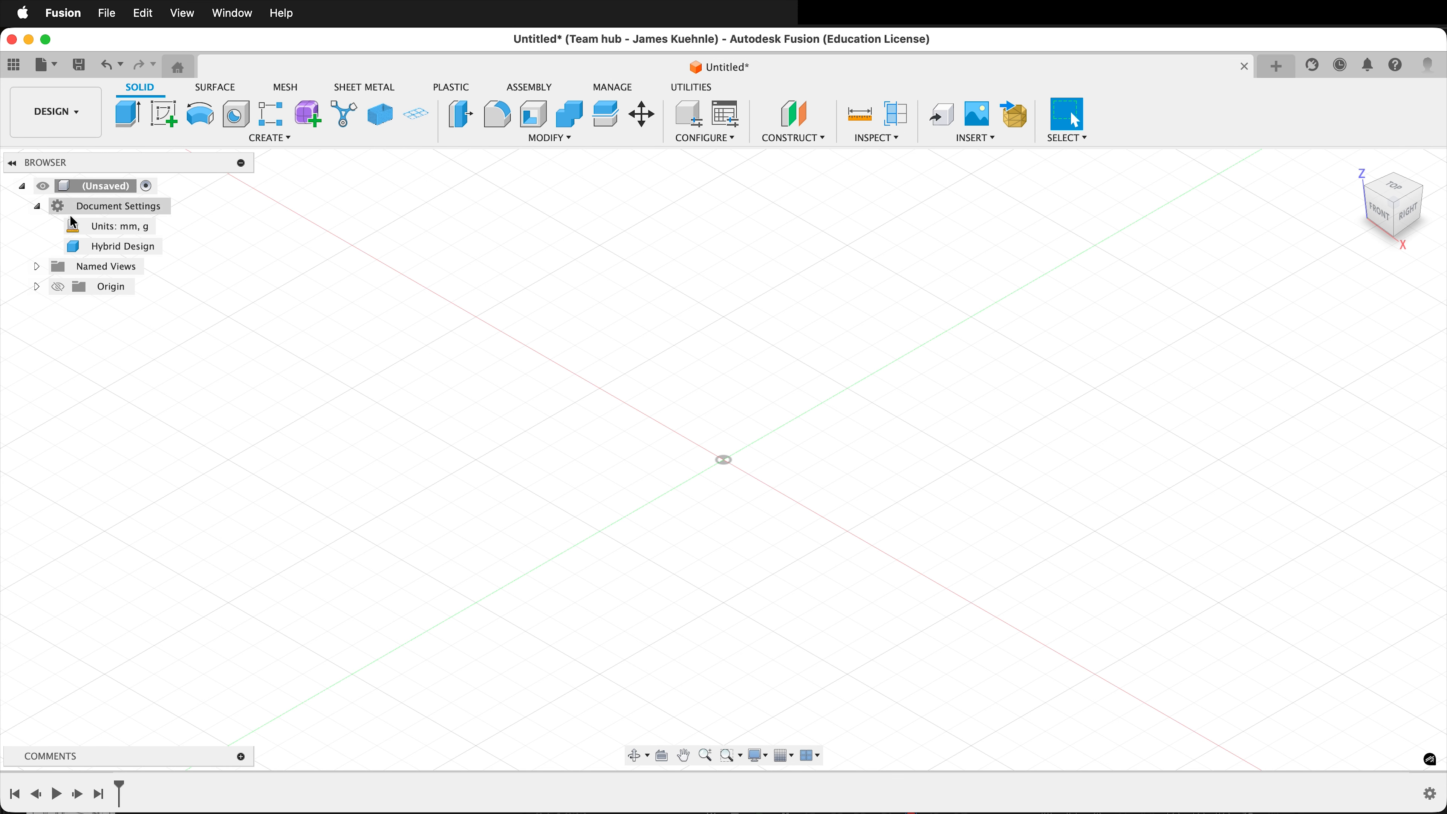
left_click(37, 207)
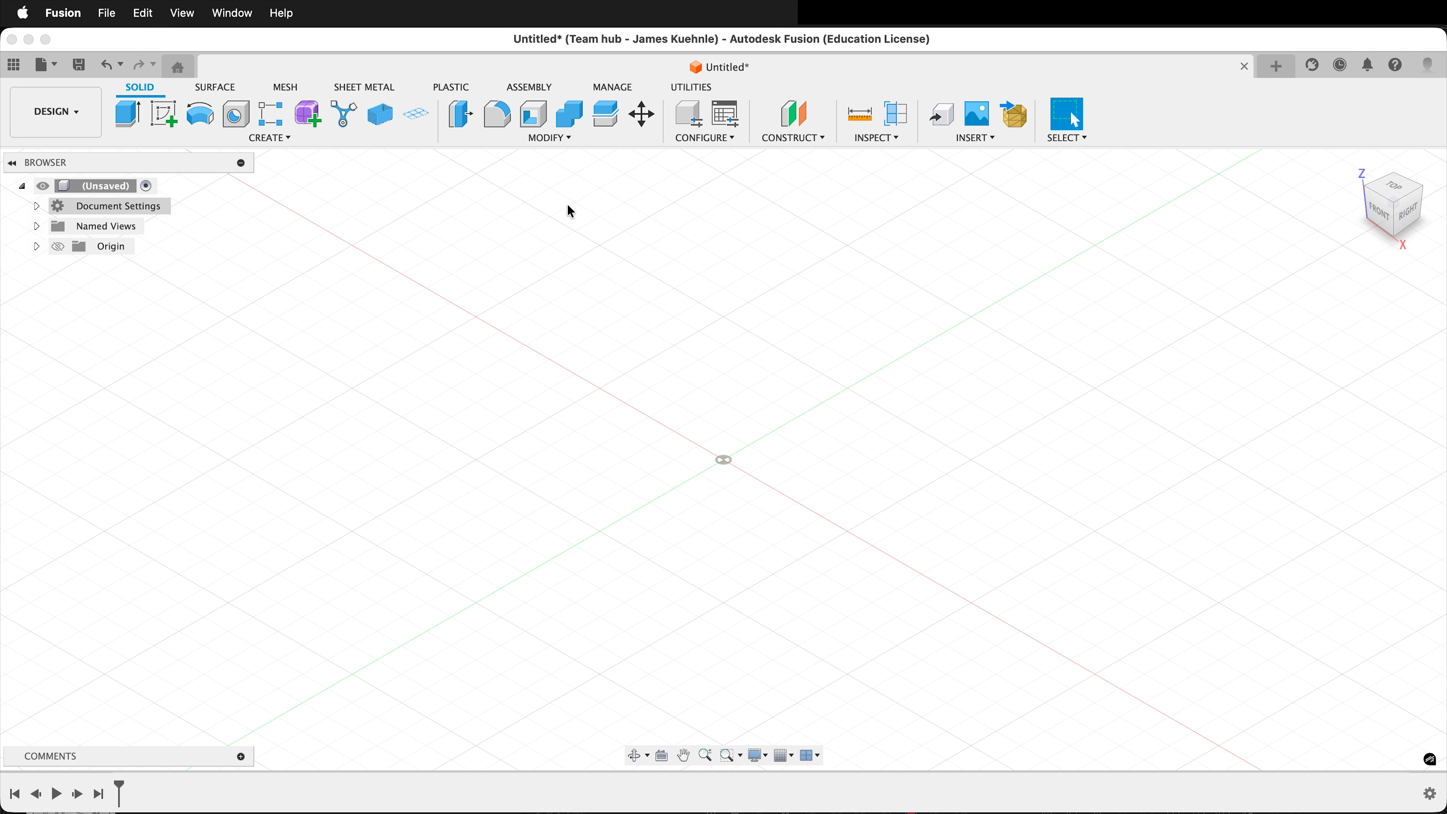
Create a new internal component named Handle under the unsaved root design and activate it.
left_click(280, 138)
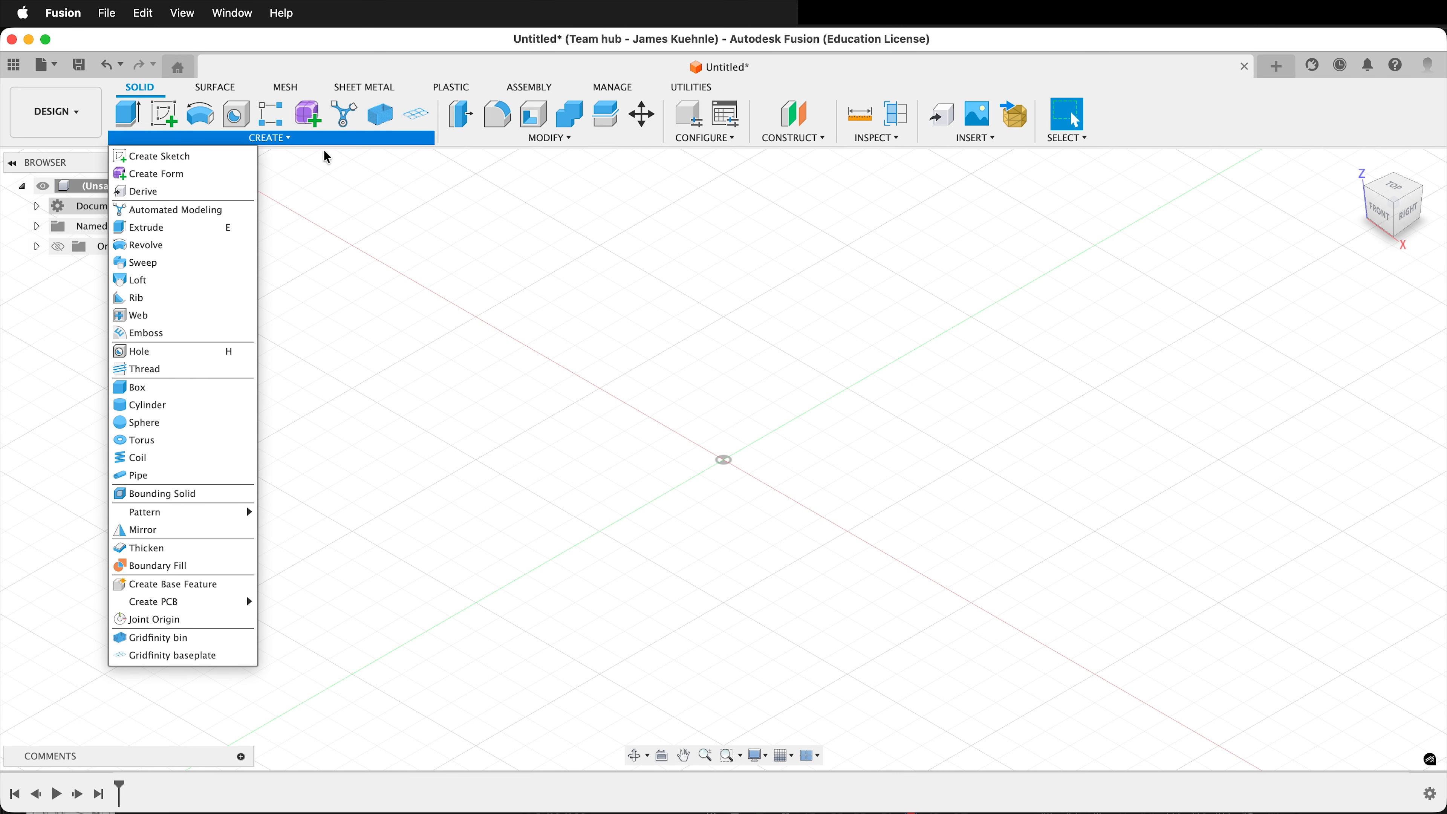
left_click(301, 270)
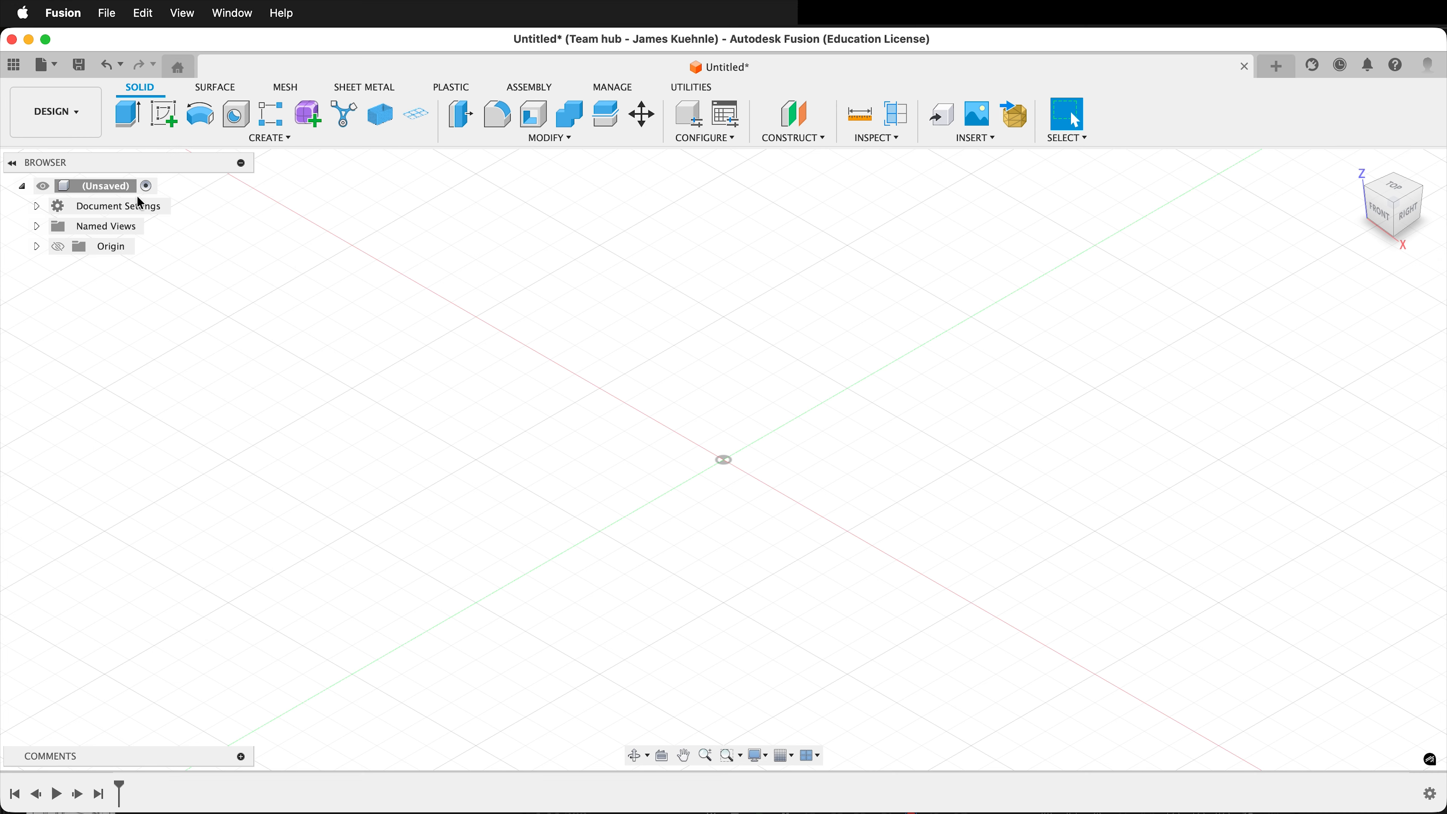
right_click(97, 192)
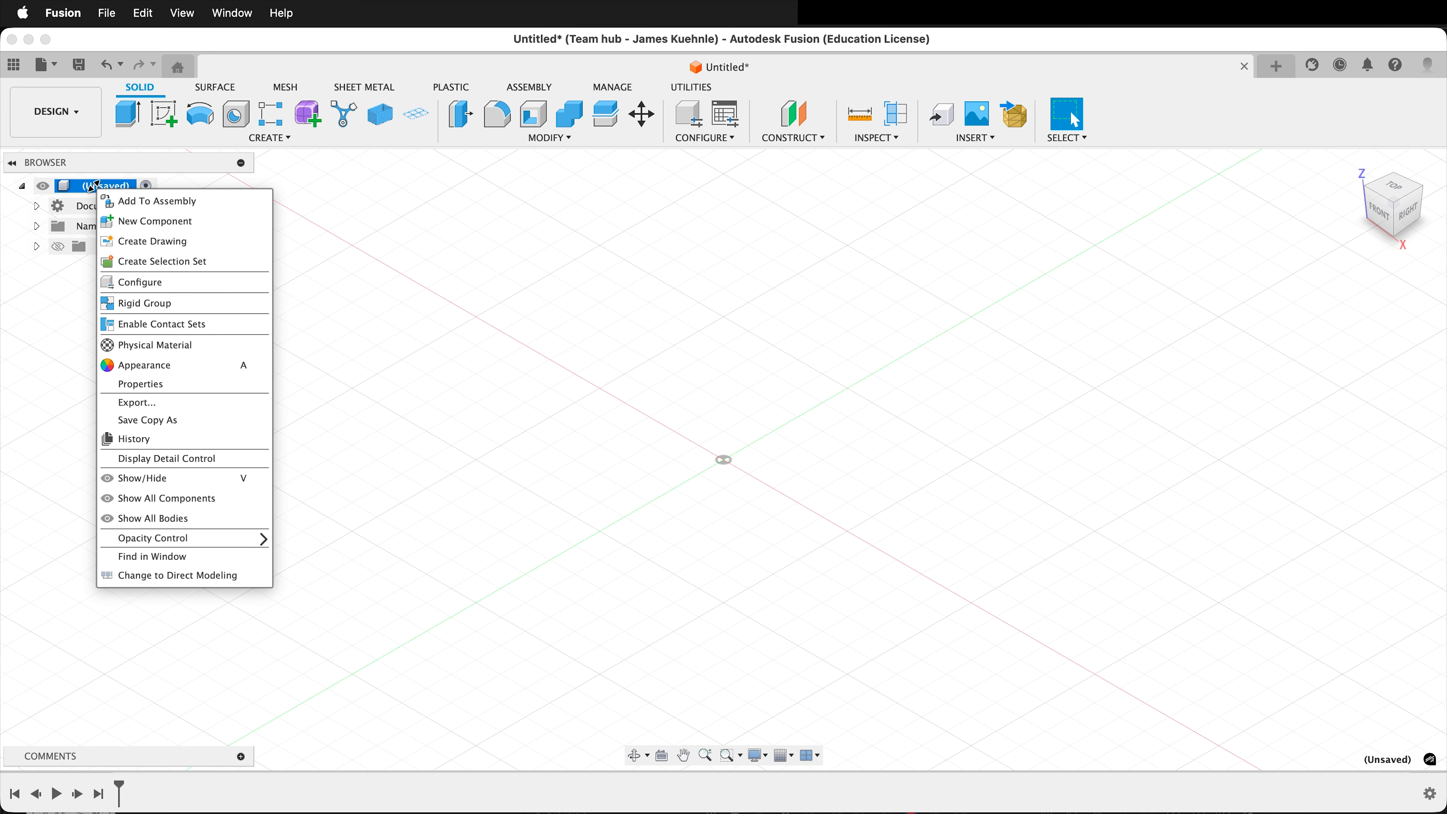
left_click(158, 225)
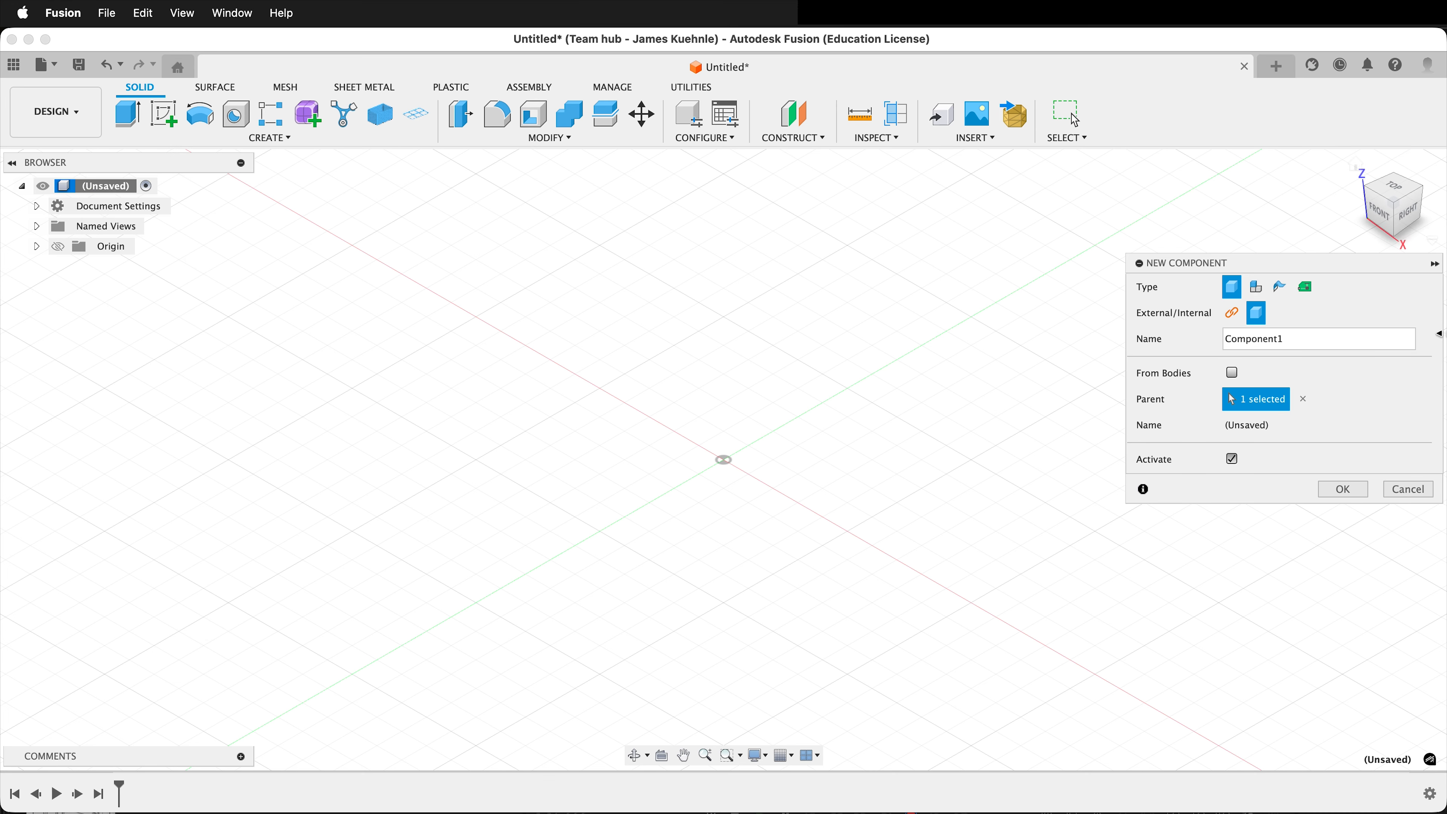
left_click_drag(1310, 338, 1222, 338)
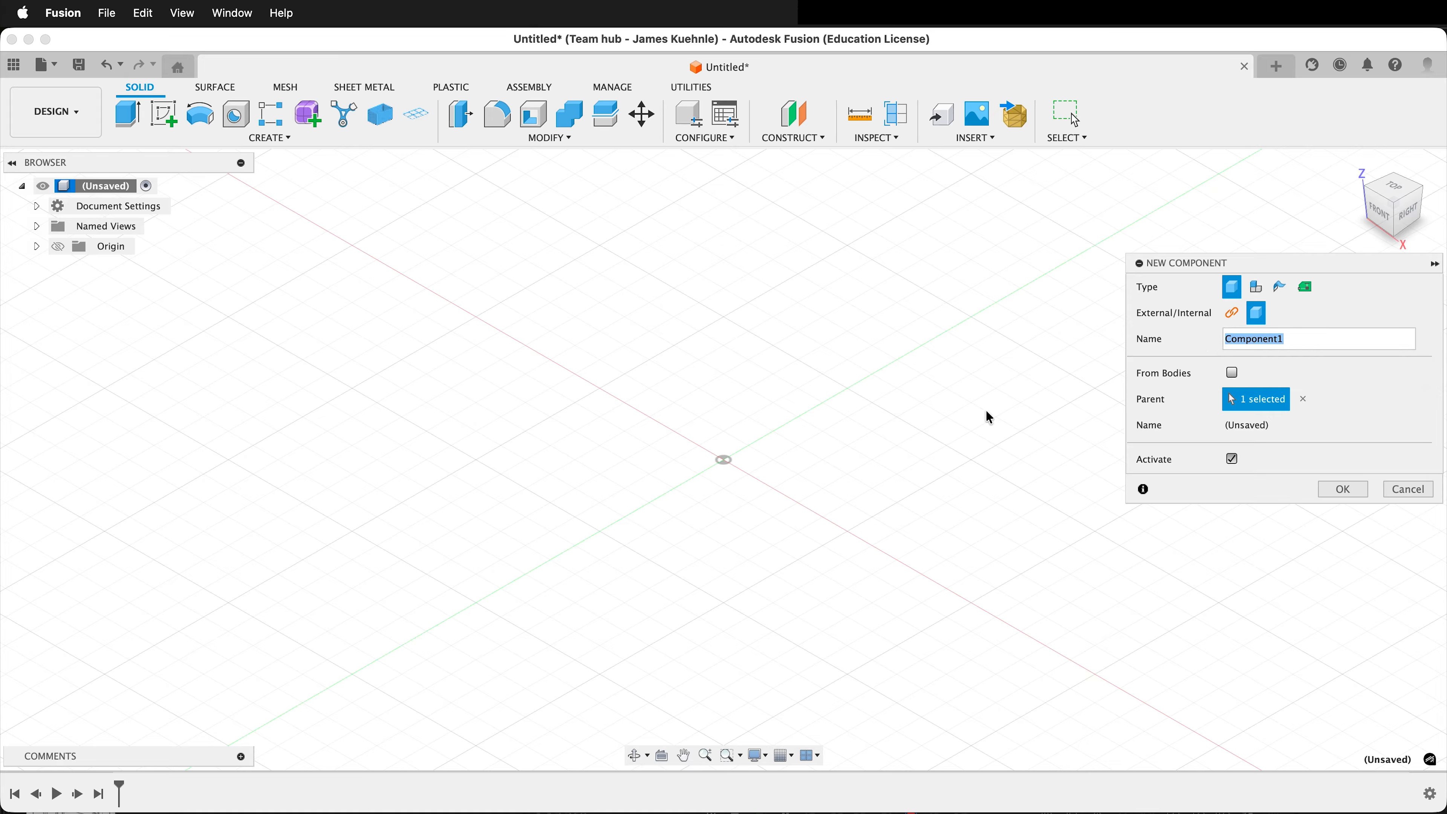
type("Handle")
key("Return")
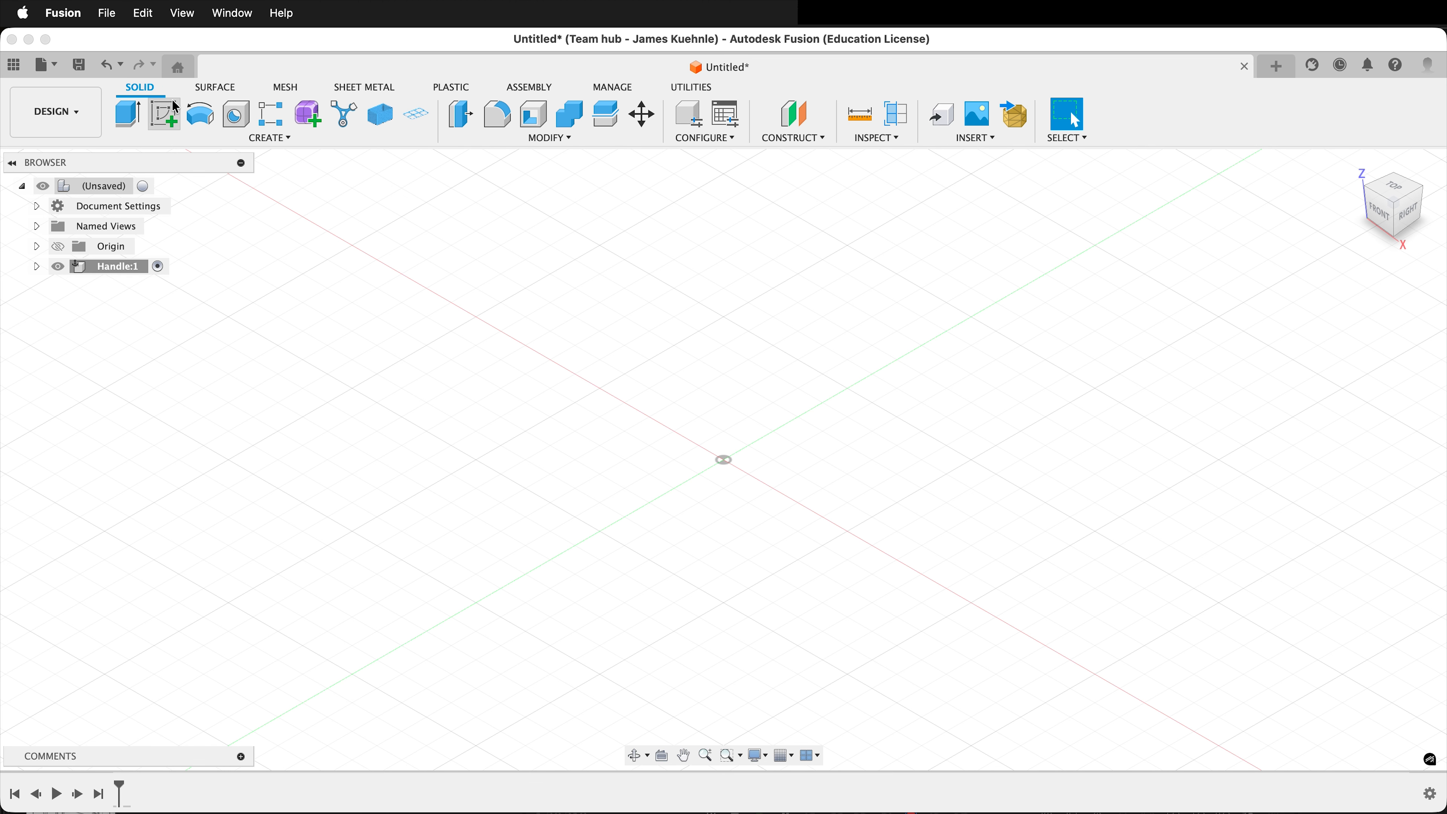
Start a sketch on the front plane and draw an 11.5 mm horizontal line extending right from the origin.
left_click(171, 121)
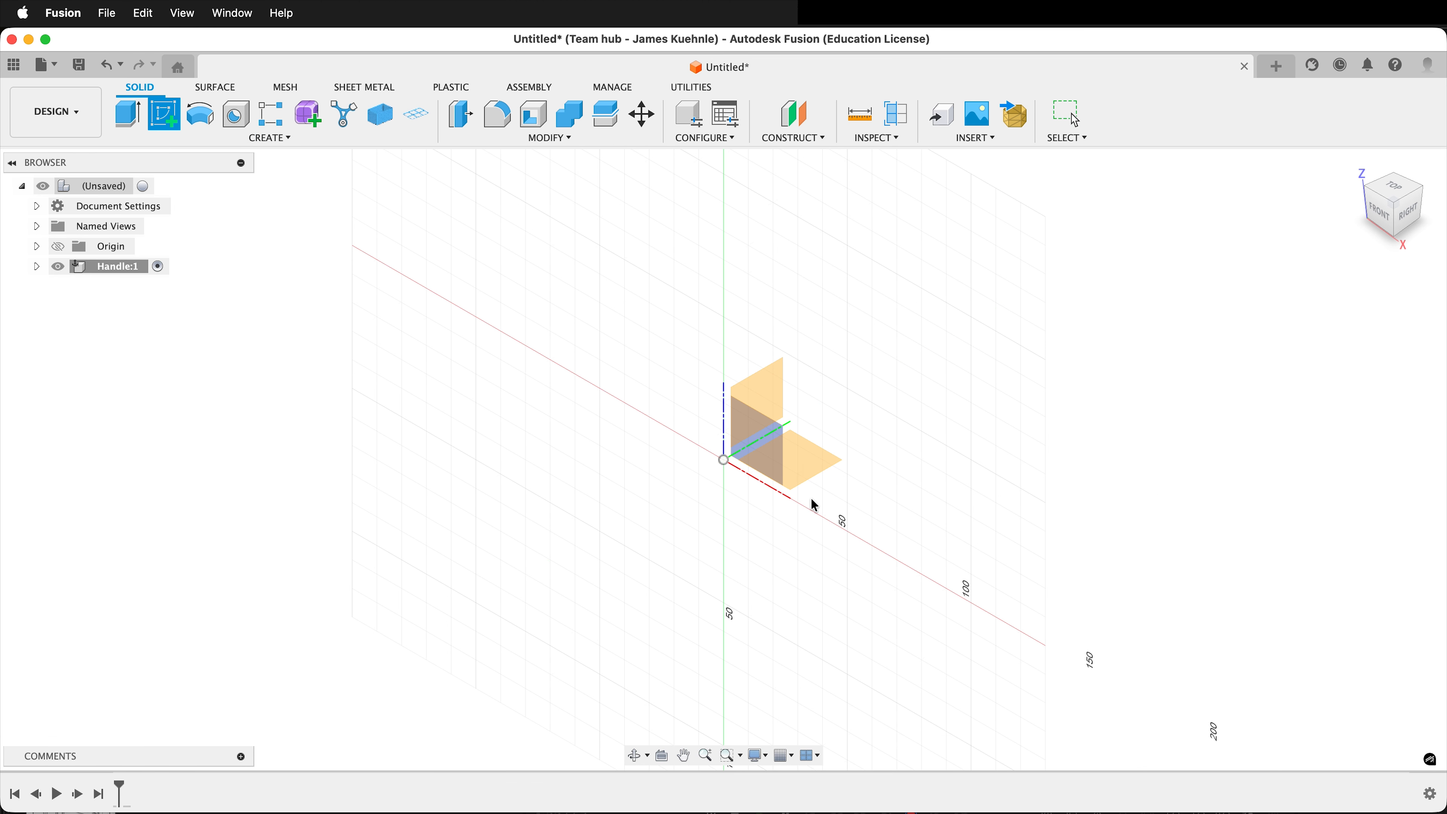
left_click(764, 443)
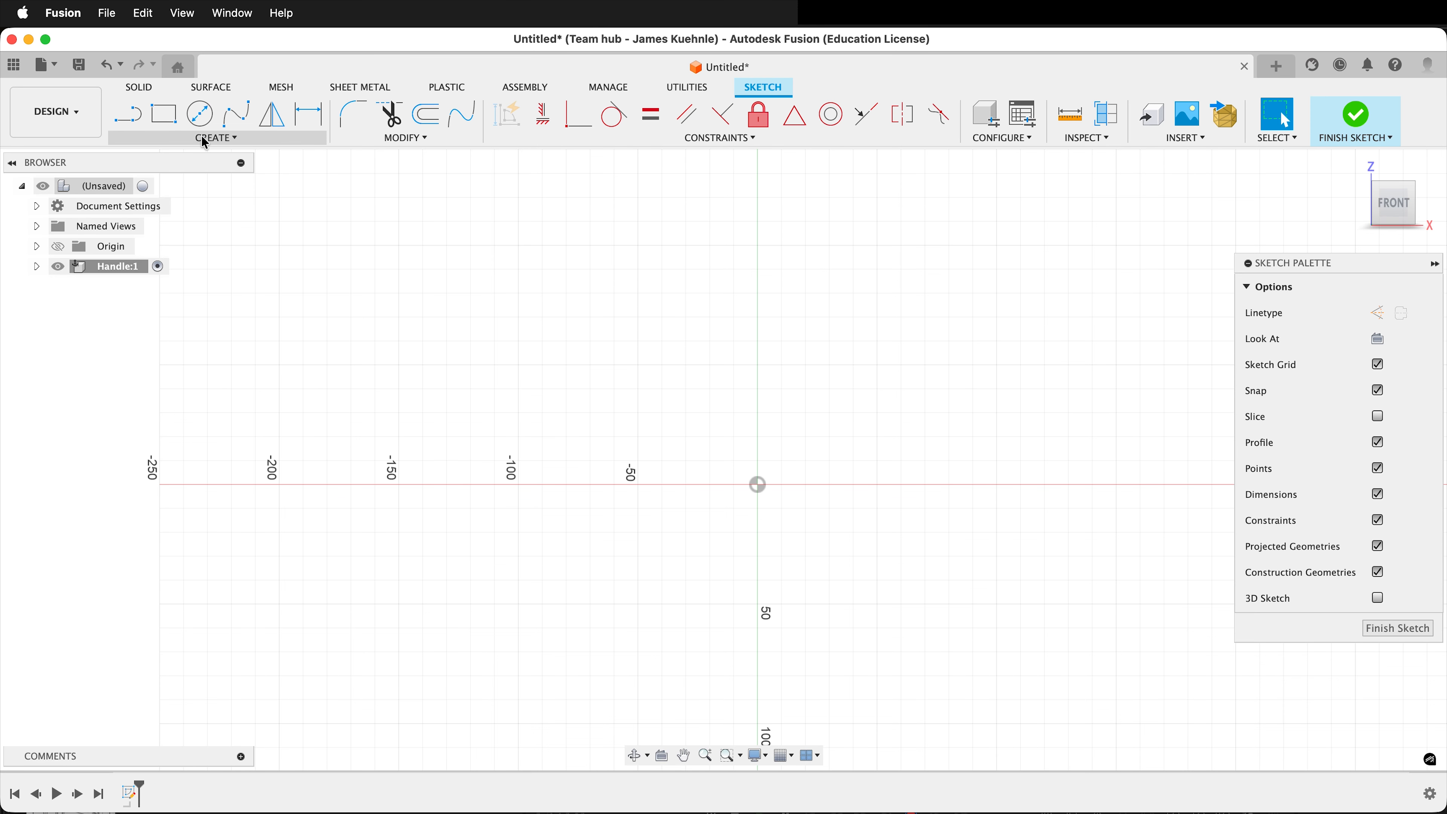
key("l")
scroll(789, 490, "up", 5)
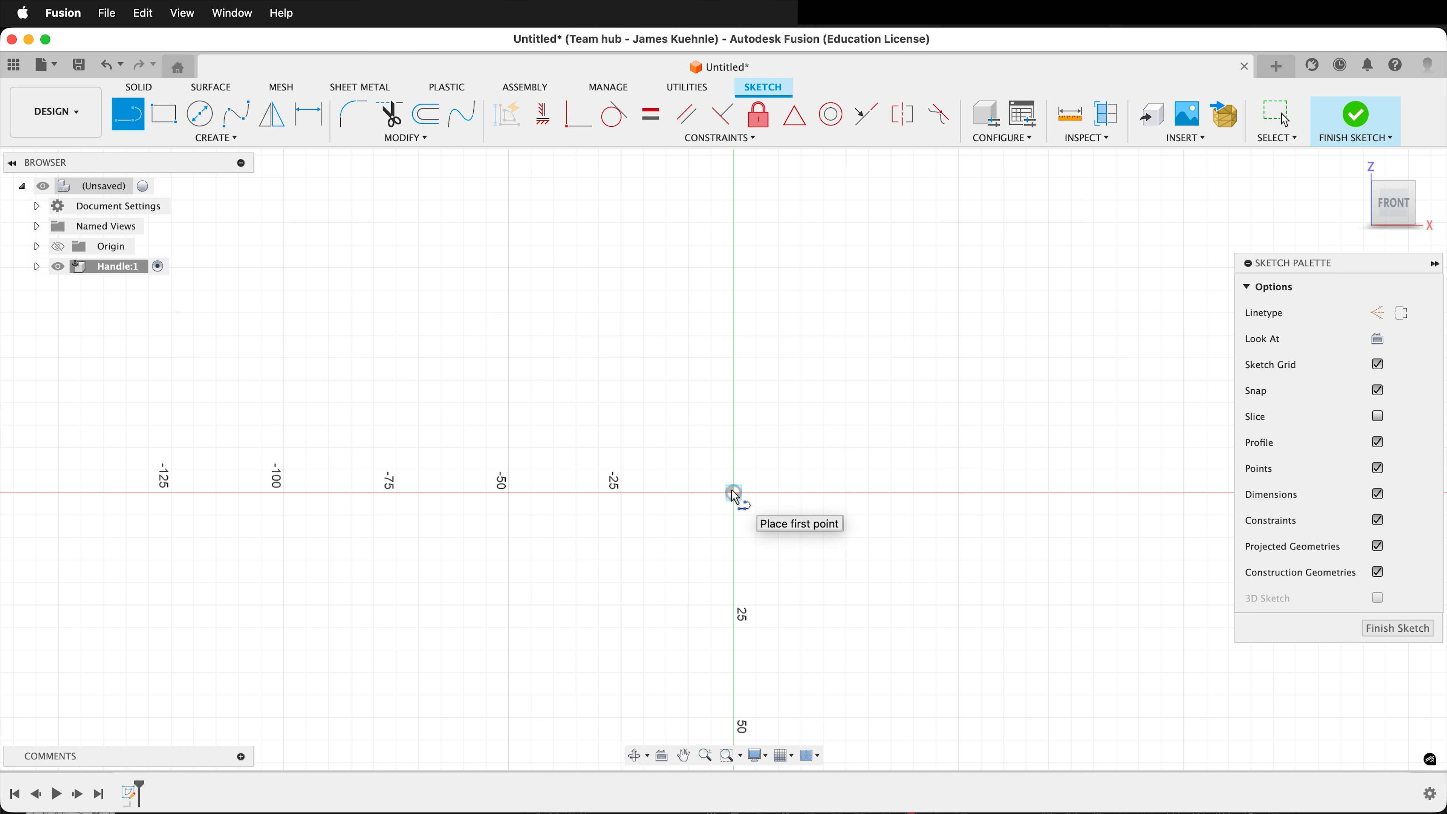
left_click(735, 493)
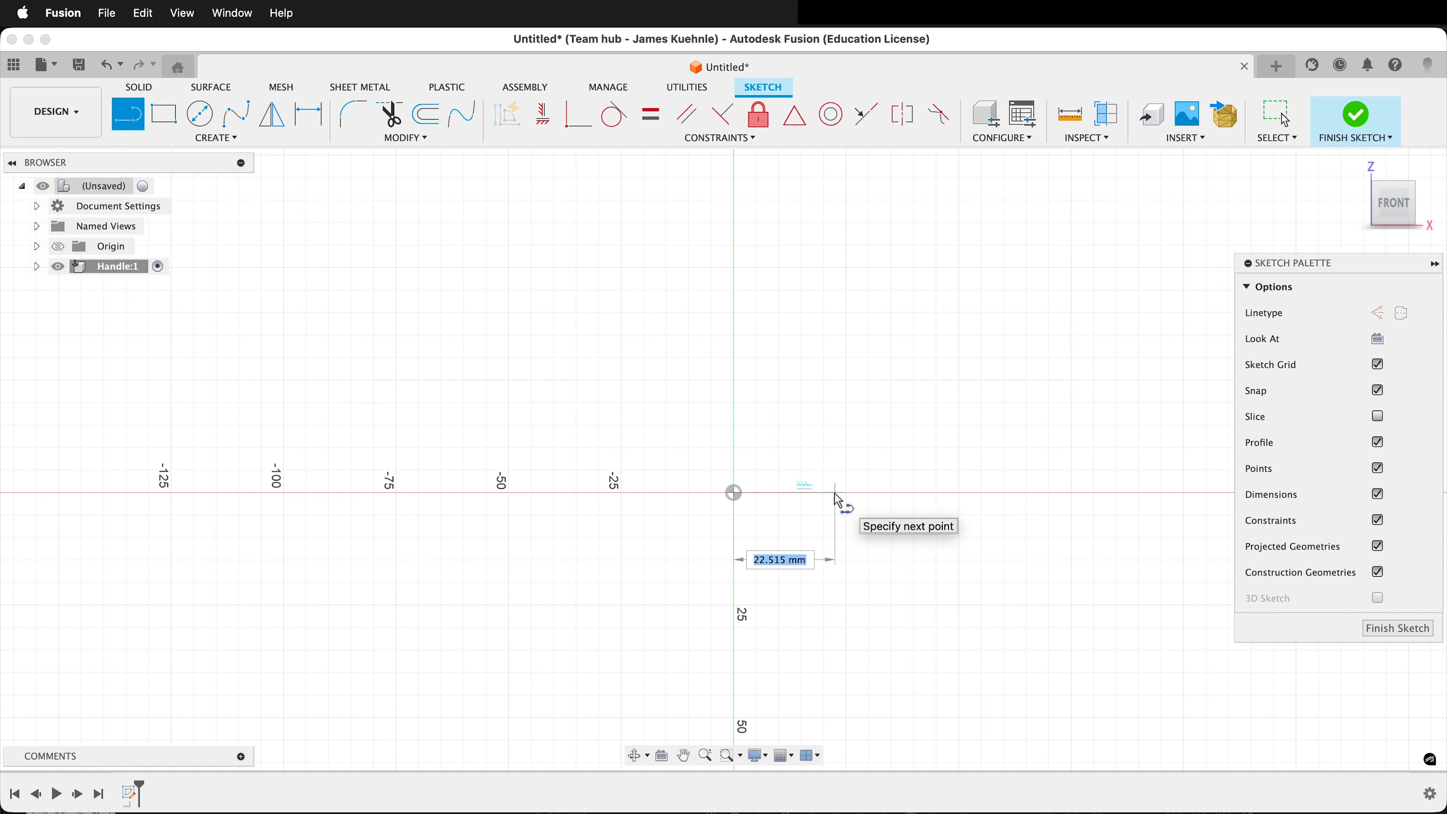
type("11.5")
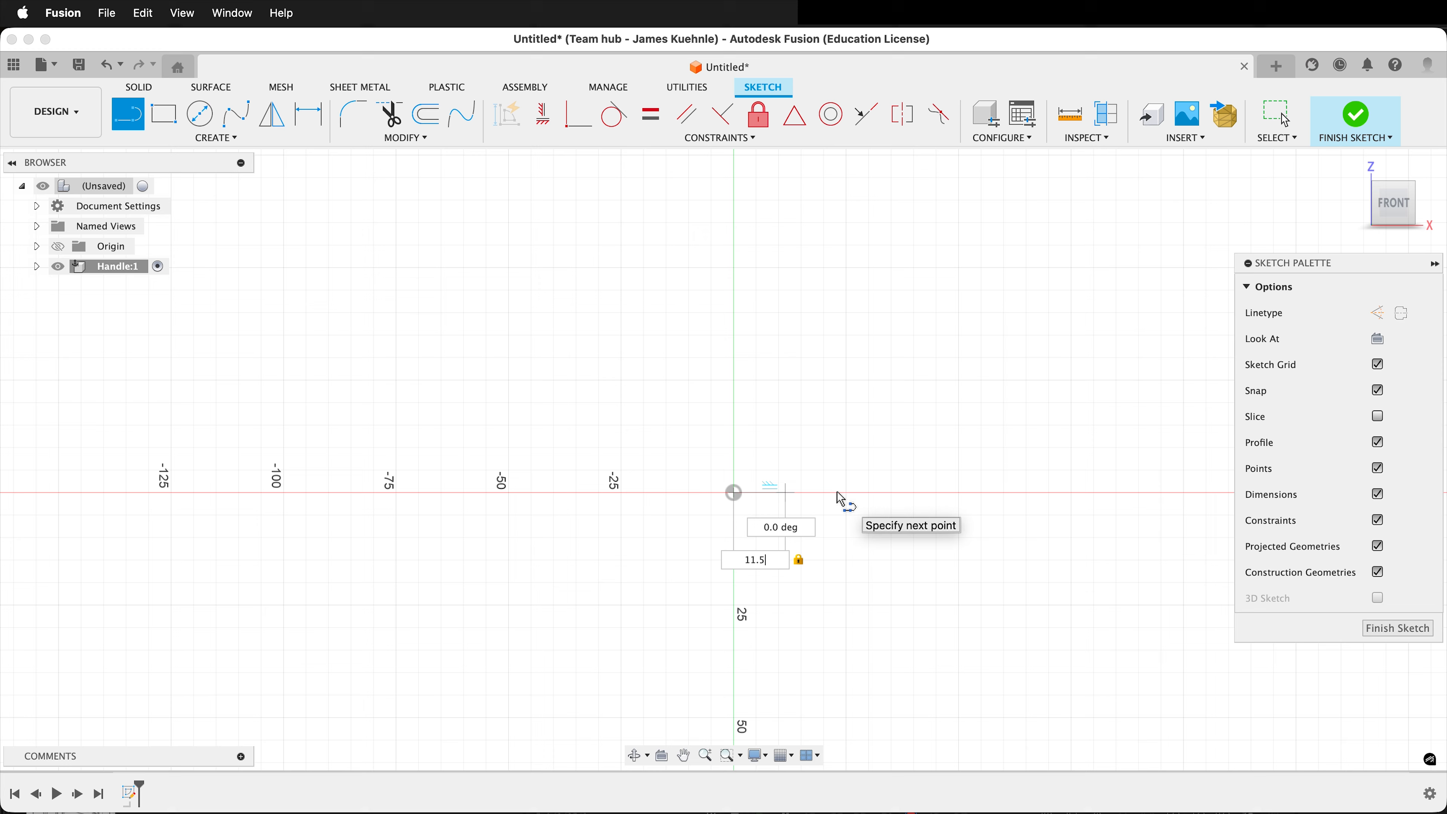
key("Return")
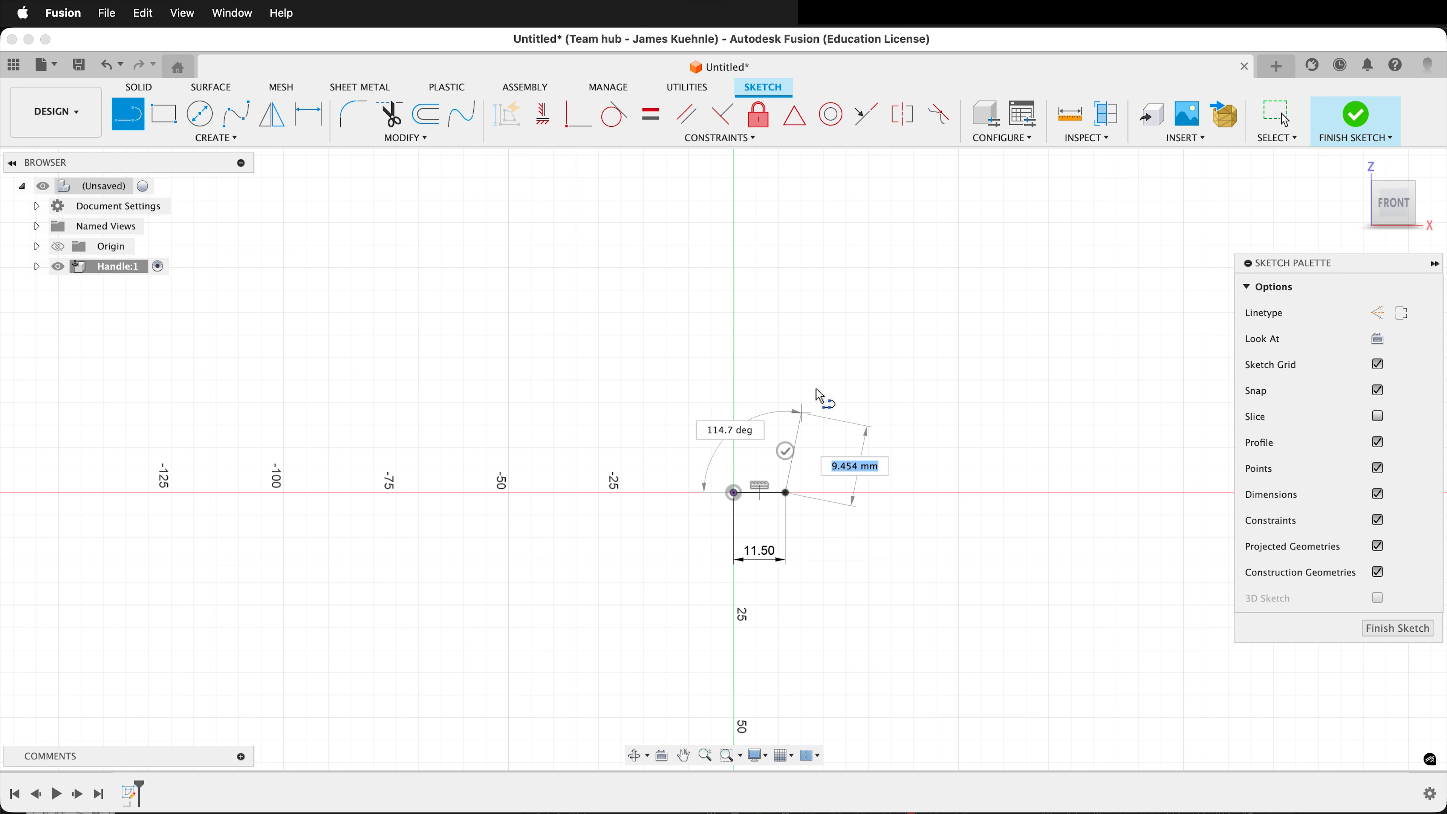
Continue the profile with a 5 mm line straight up and a 3.5 mm horizontal line back toward the vertical axis.
scroll(840, 473, "up", 5)
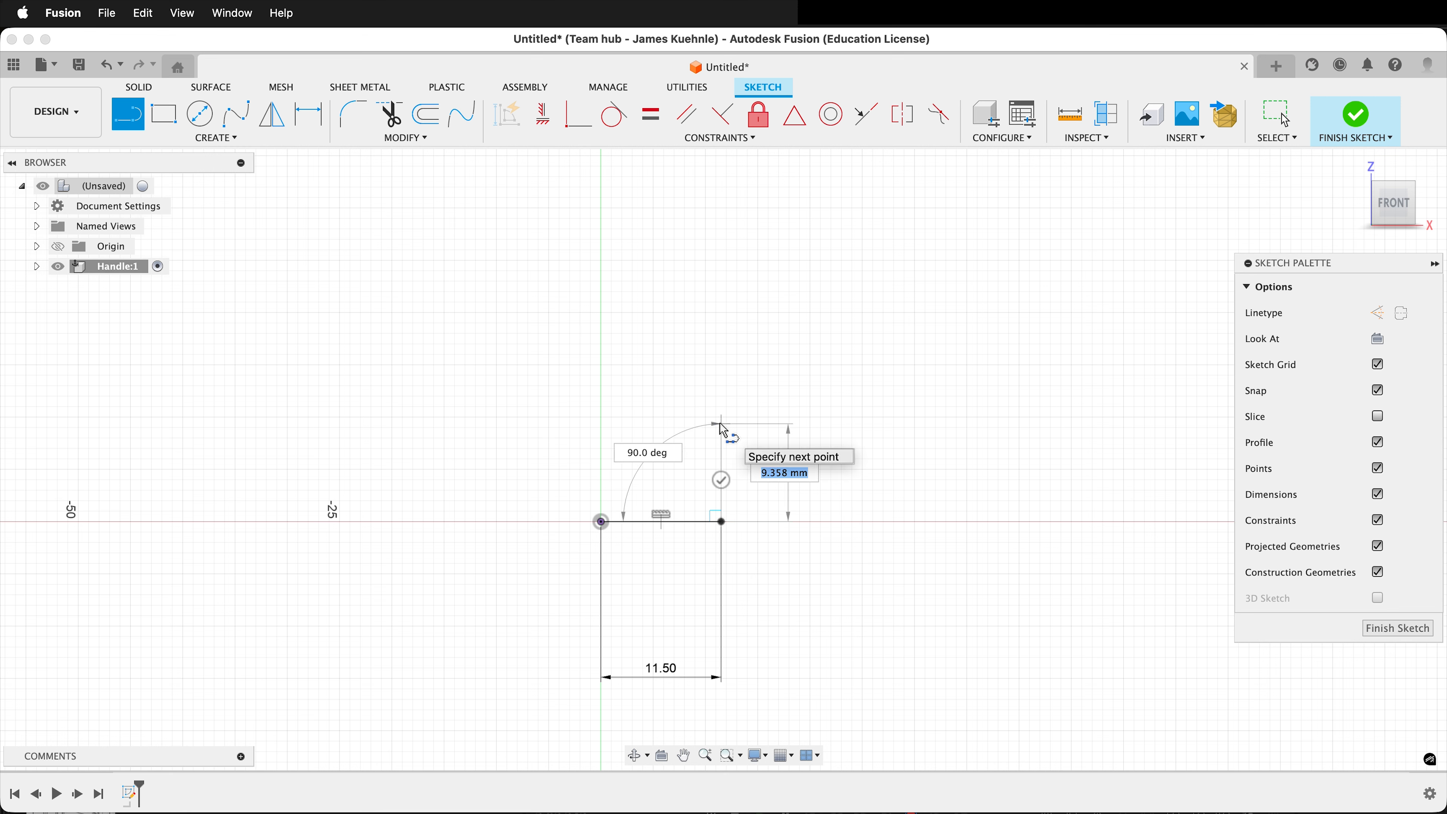
type("5")
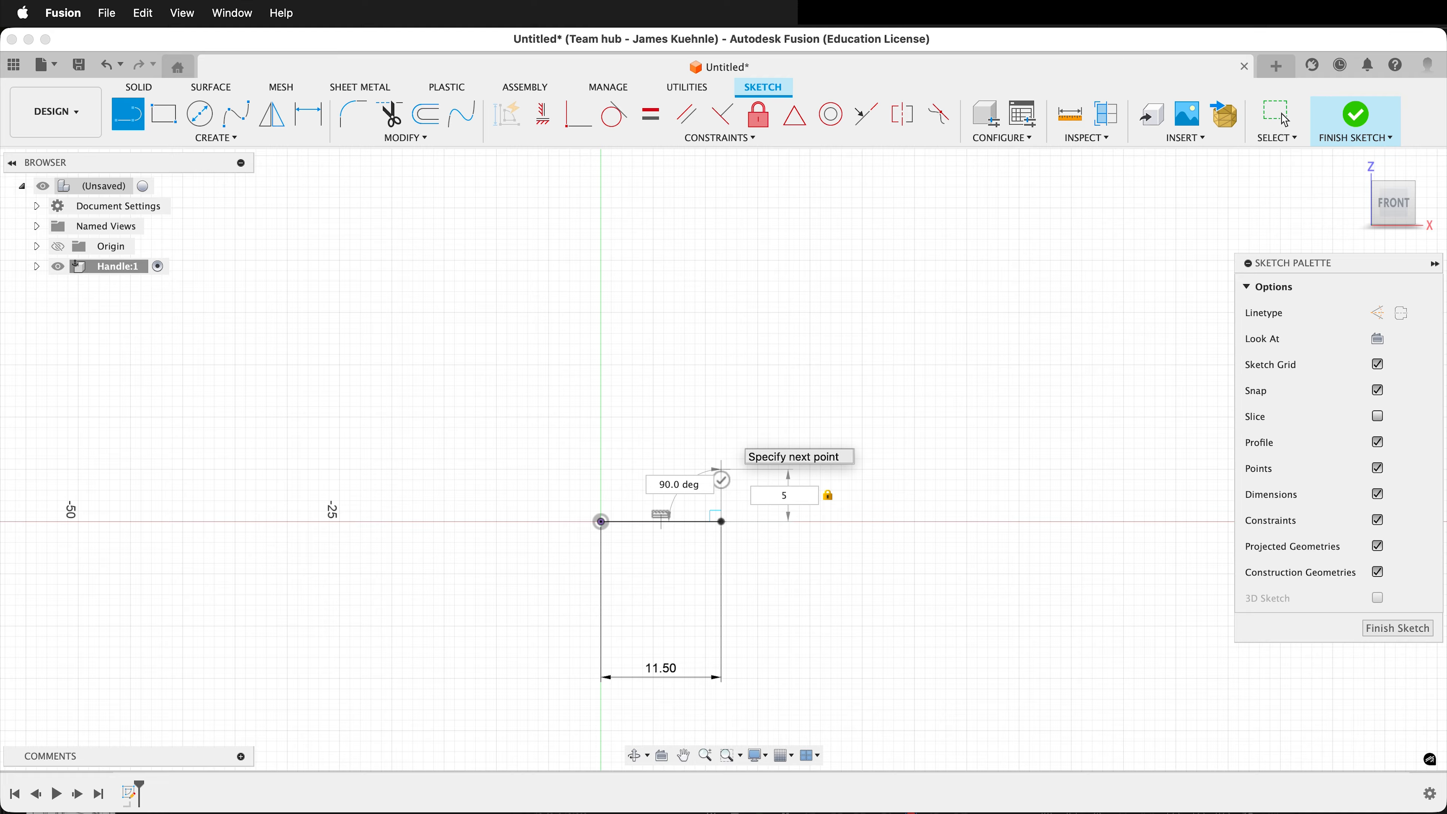
left_click(717, 426)
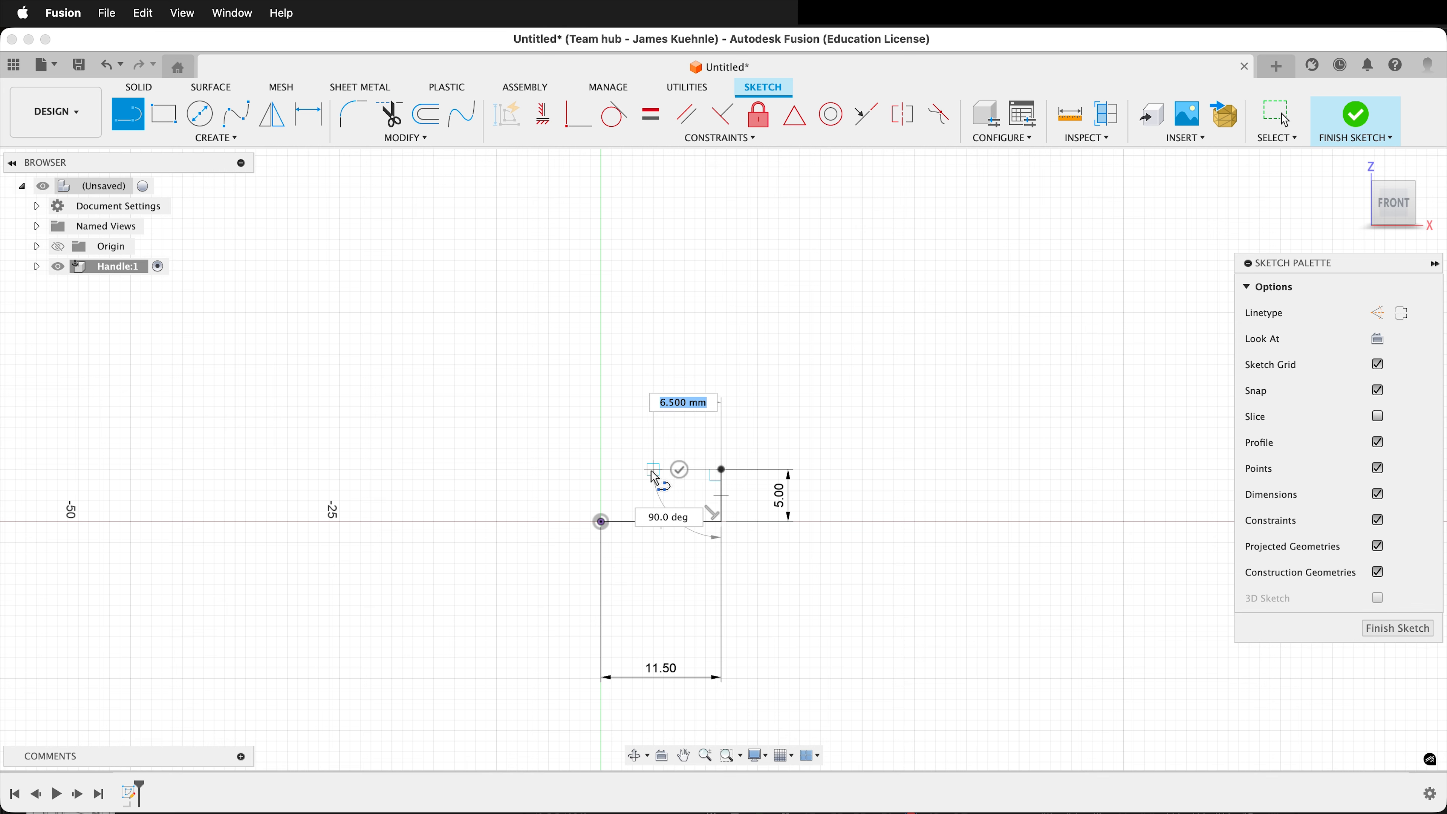
type("3.5")
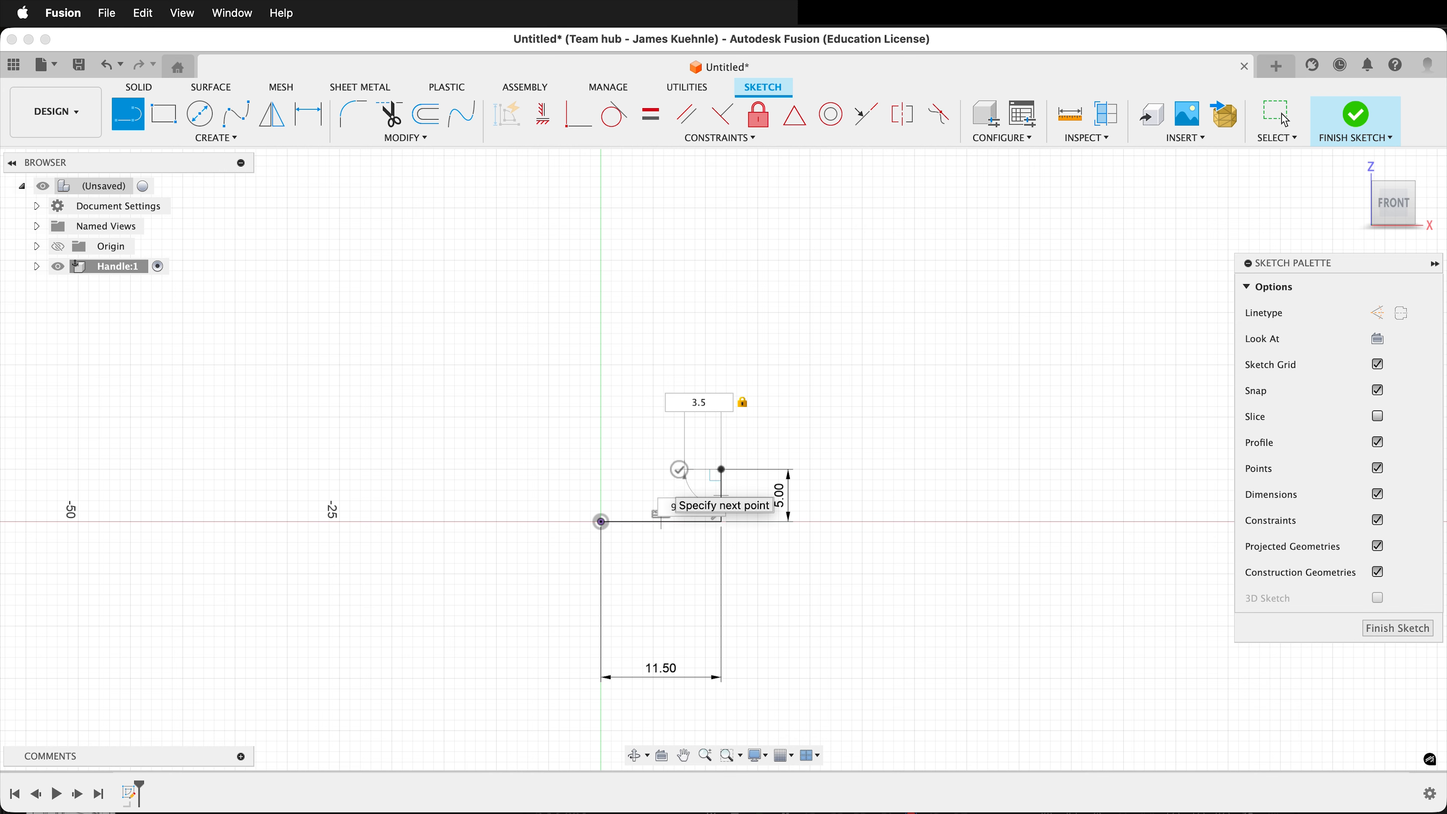
key("Return")
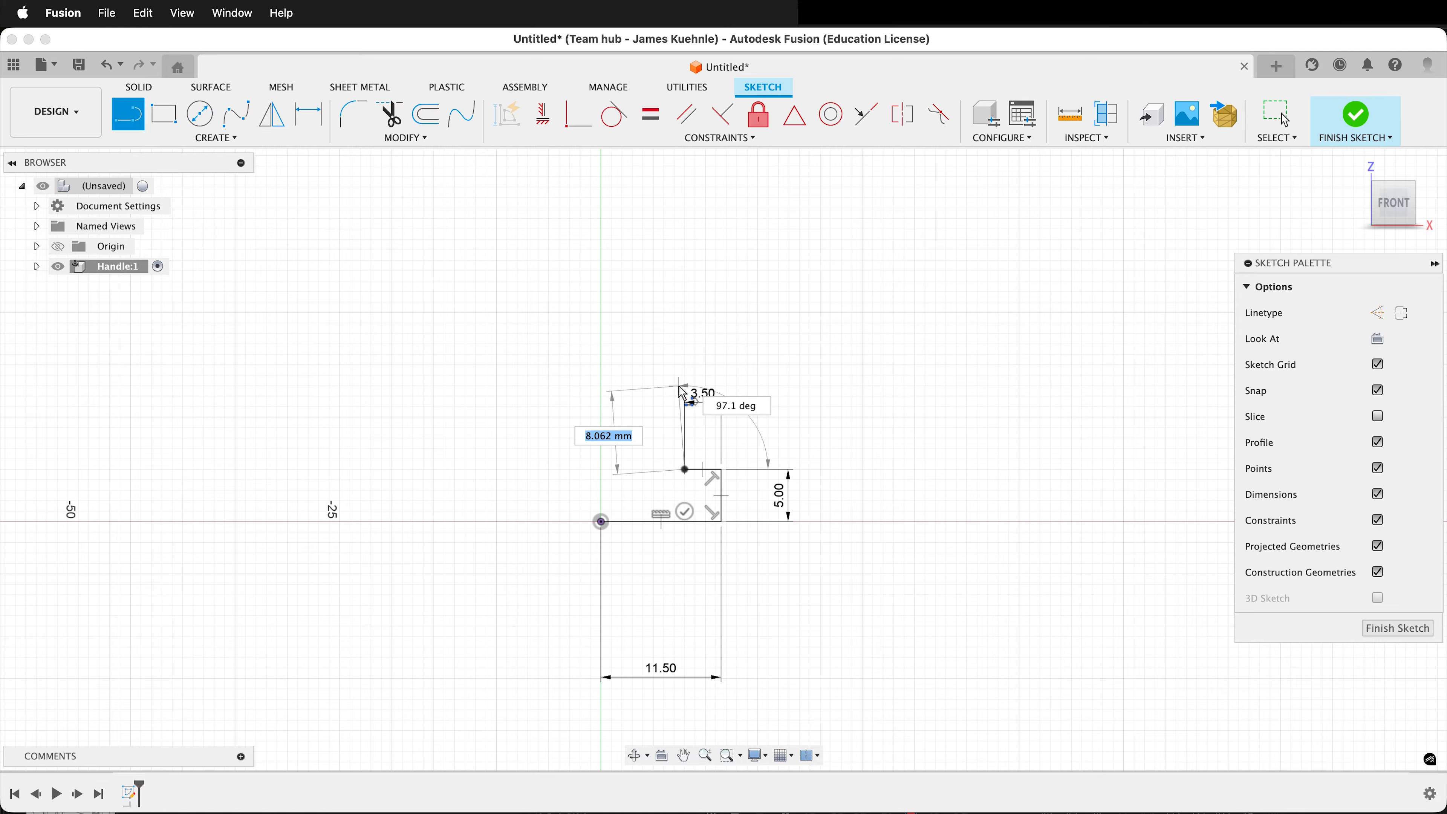
Add a 10 mm vertical line and a tangent arc curving outward, ending about 13 mm across and 27 mm above the origin.
type("10")
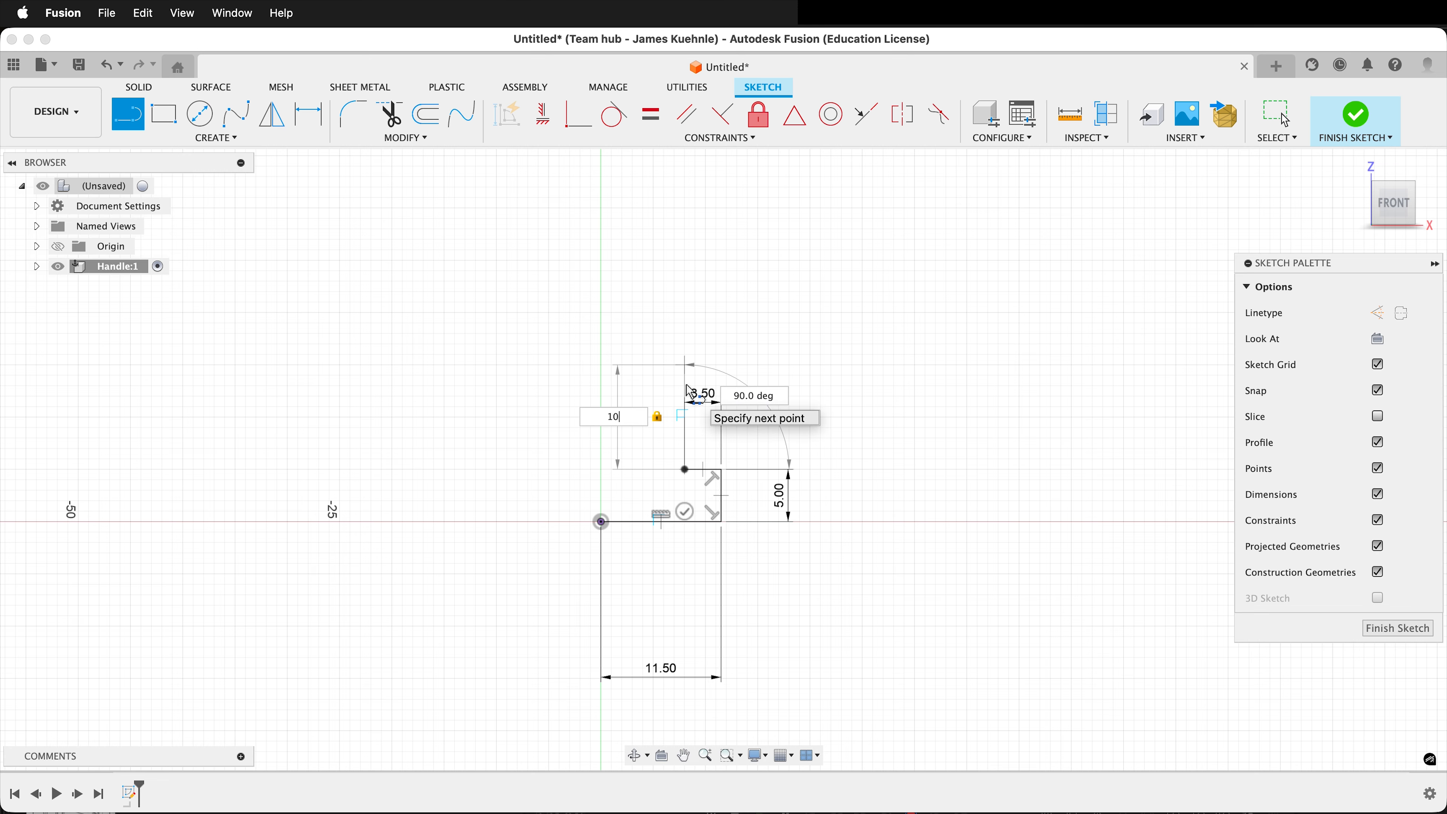
left_click_drag(686, 384, 738, 241)
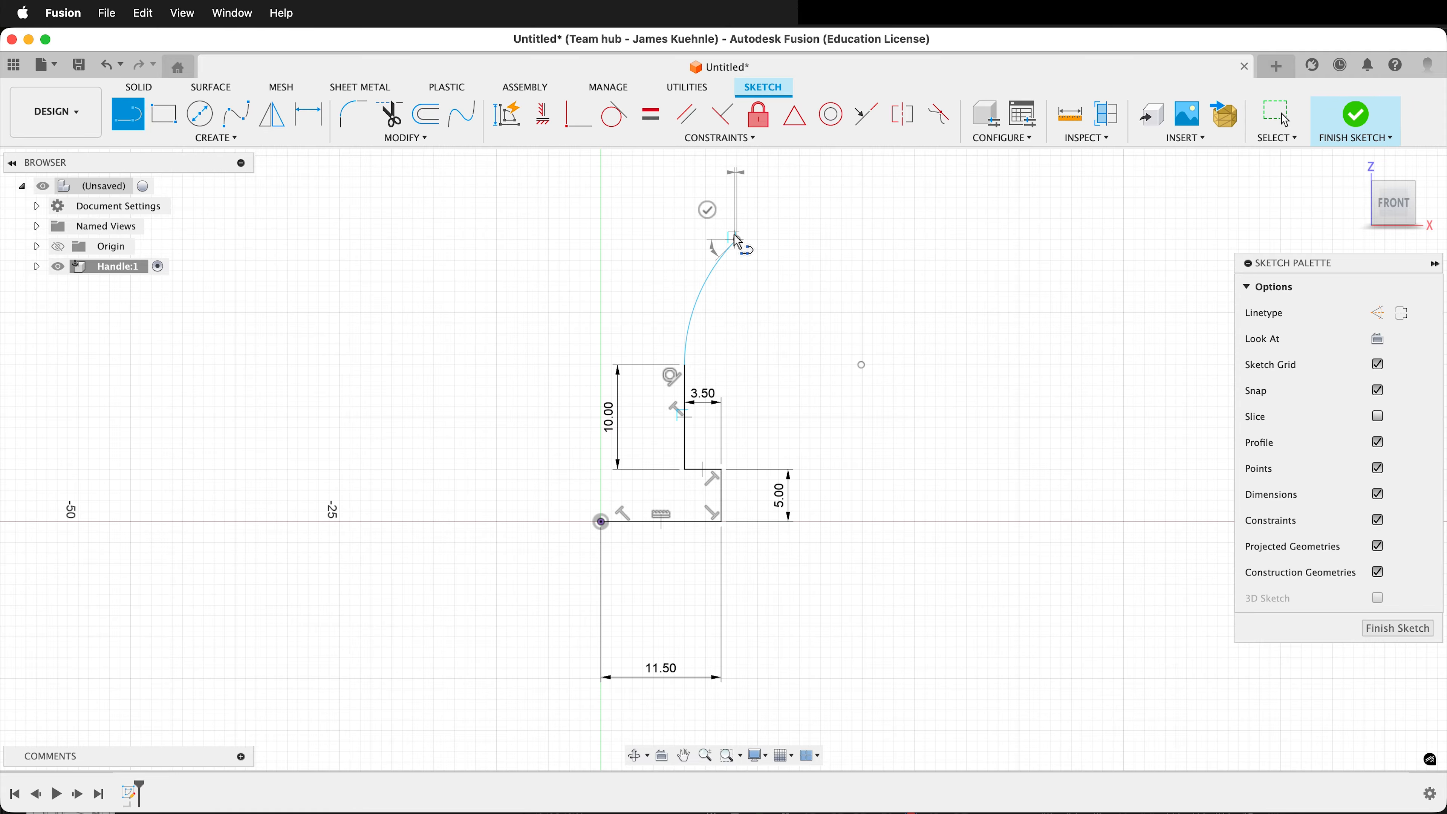
left_click(713, 213)
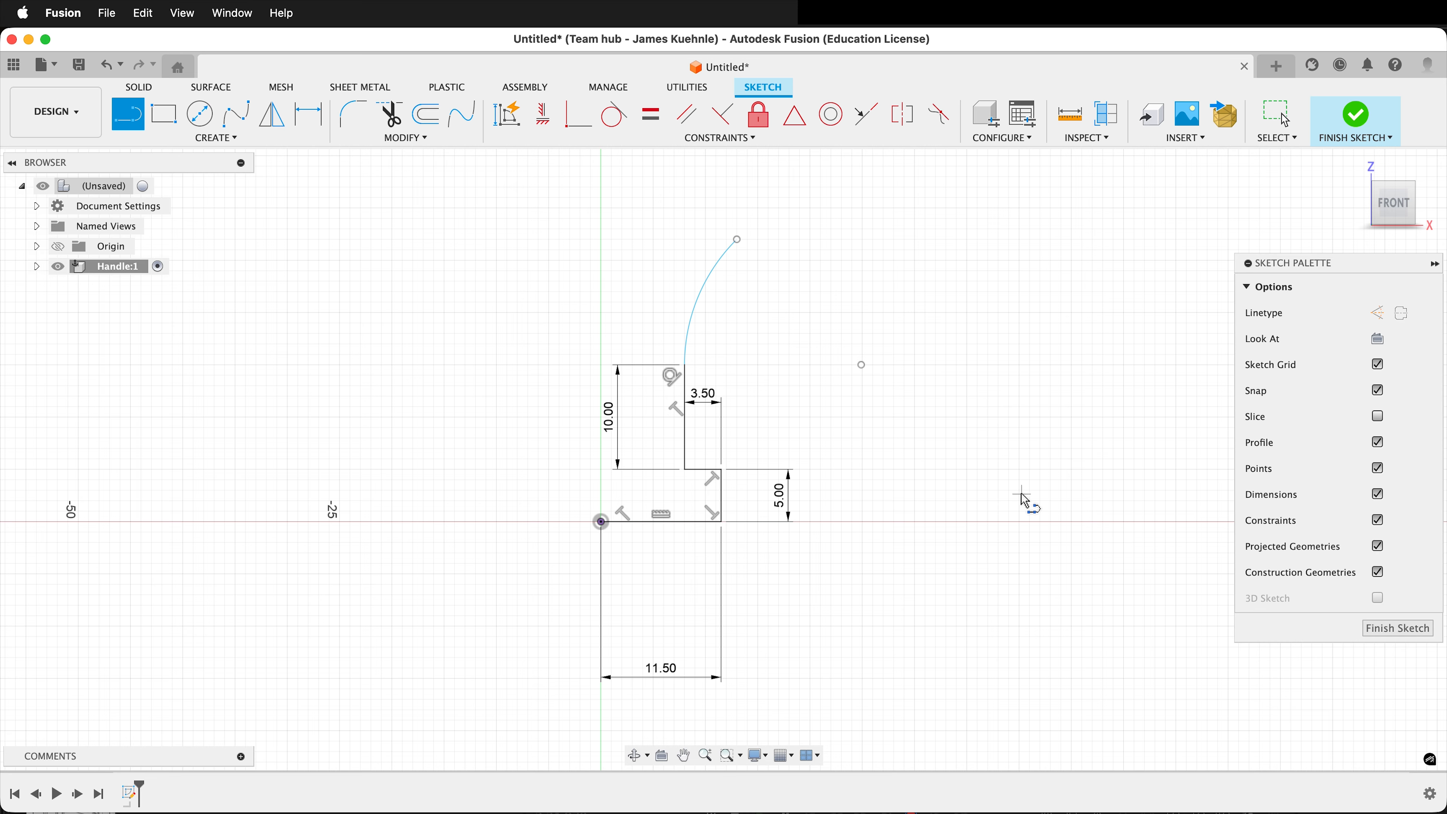
Draw a separate open shape of three perpendicular lines to the right of the handle profile.
left_click(994, 521)
left_click(1075, 522)
left_click(1076, 449)
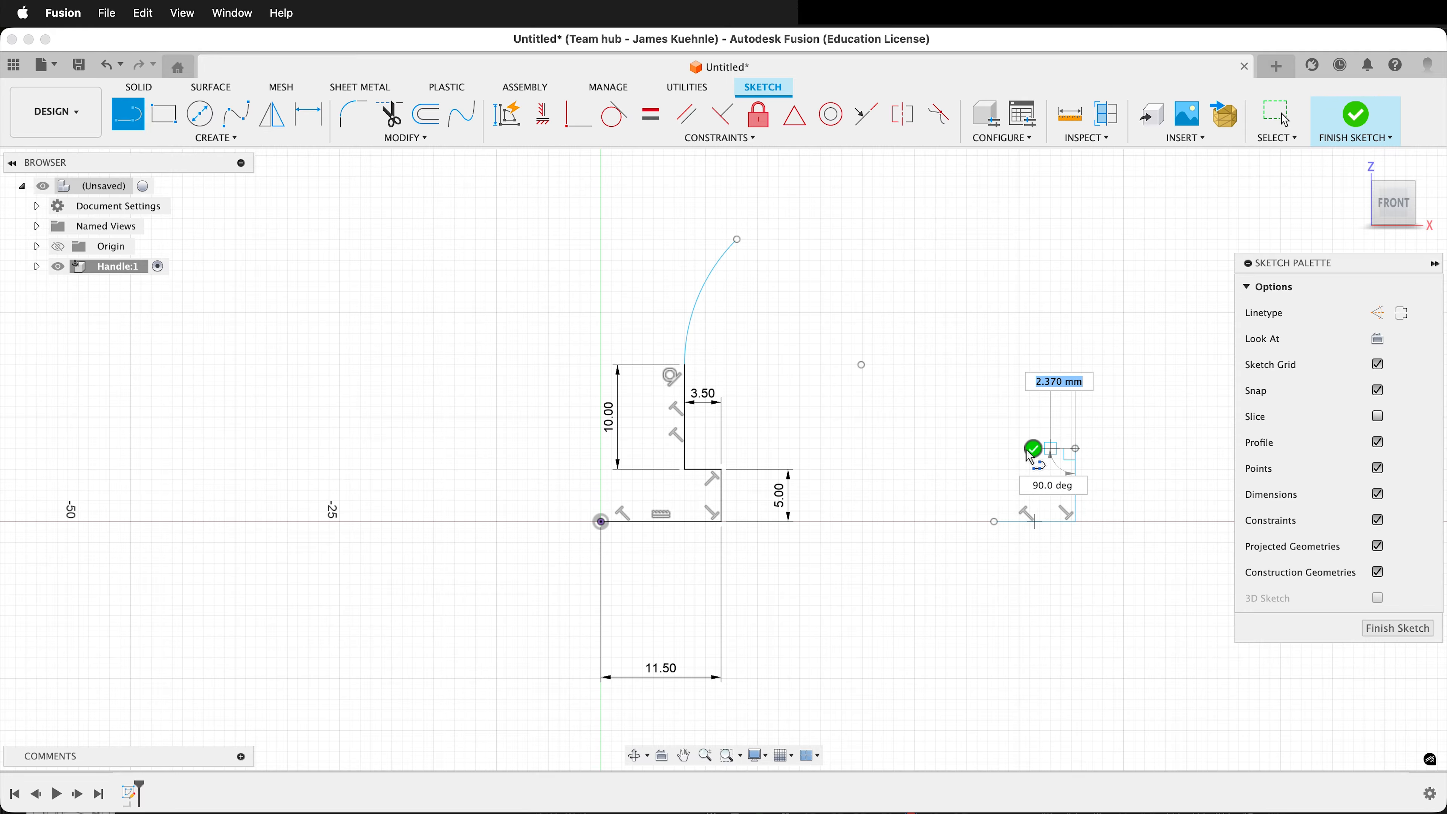
left_click(1035, 450)
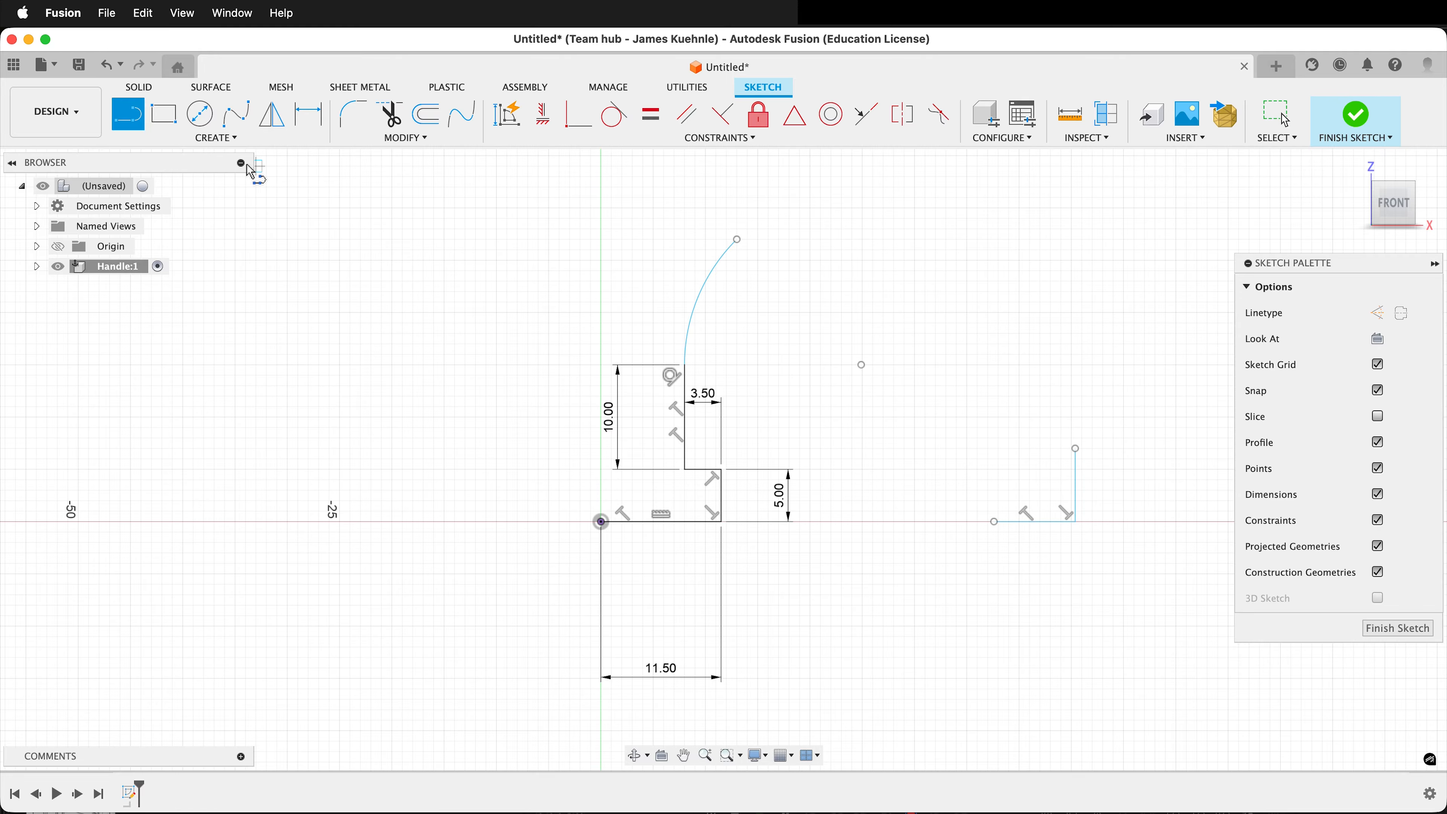
left_click(1075, 449)
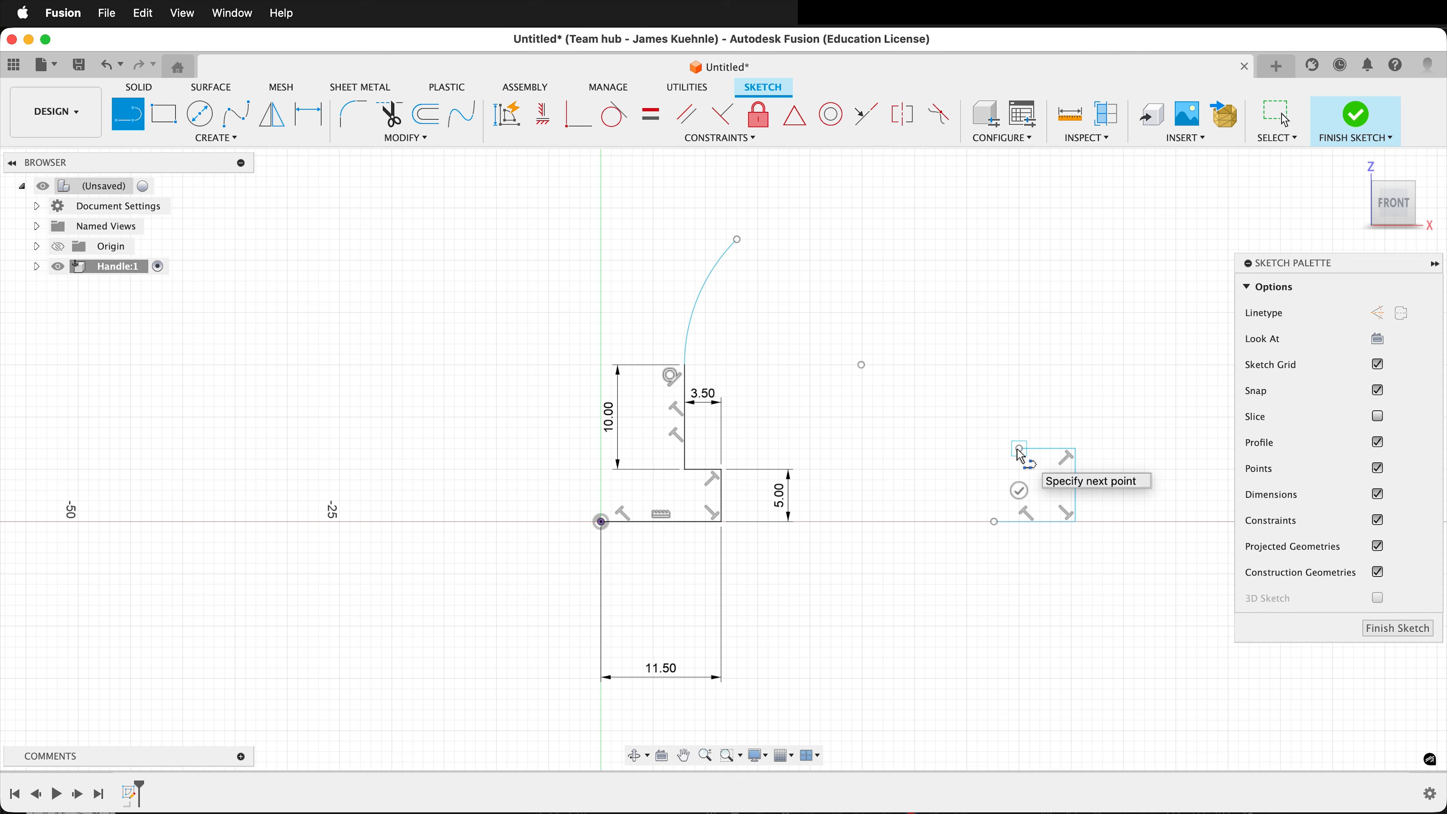
left_click(1019, 490)
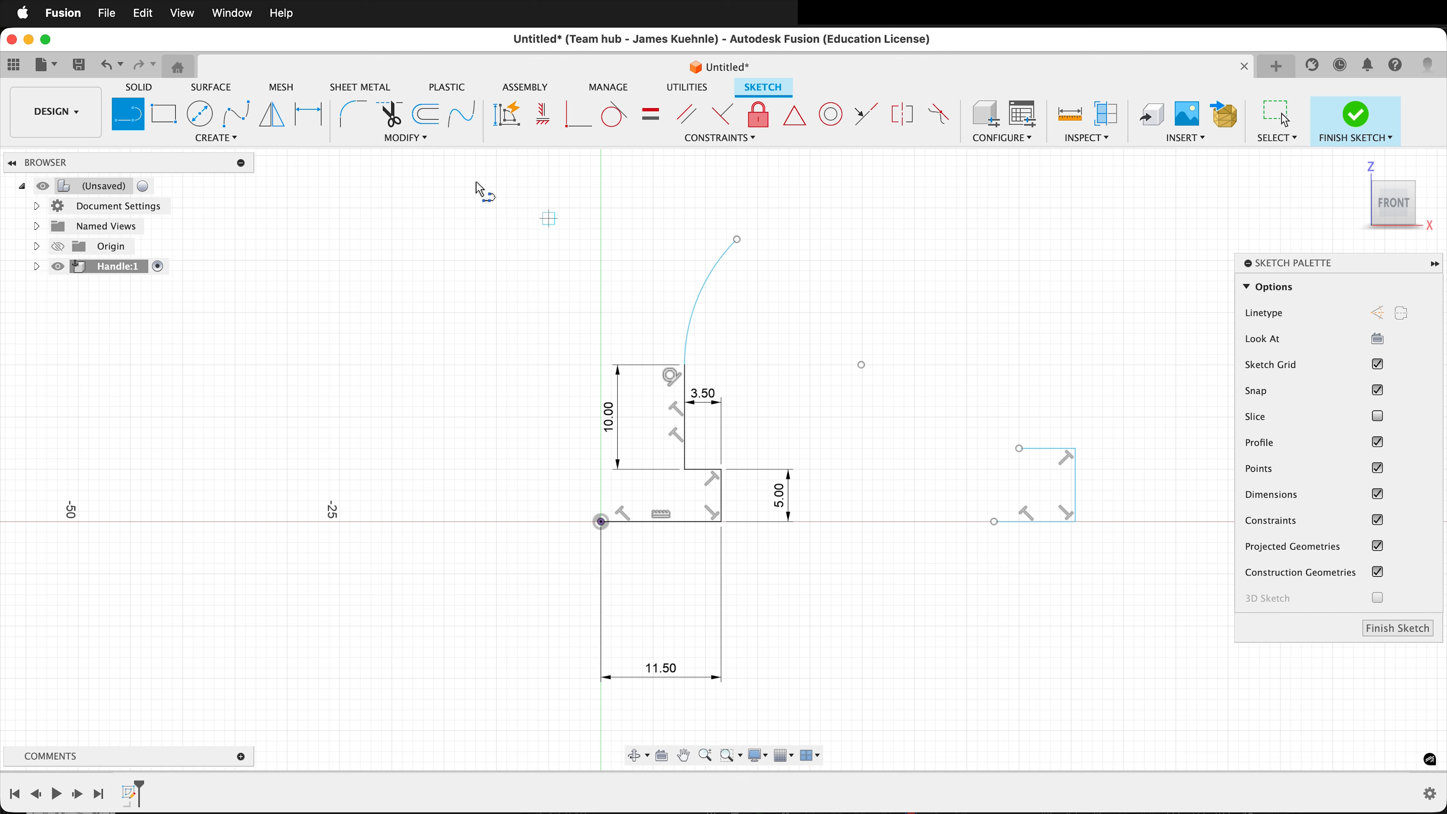
Draw a 3-point arc spanning about 13 mm from the separate shape's upper open end, and delete that whole shape.
left_click(225, 142)
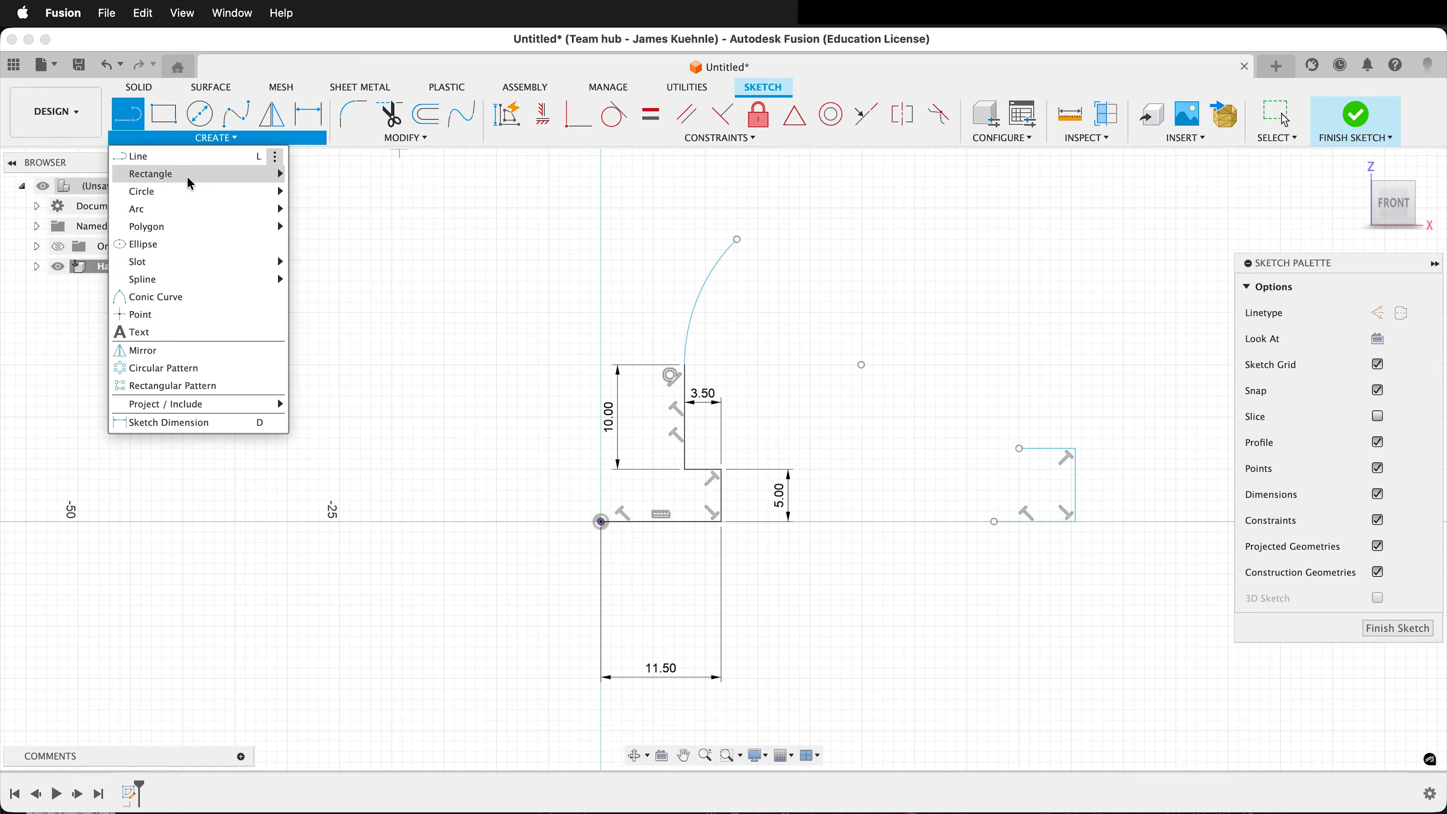
mouse_move(188, 209)
left_click(319, 210)
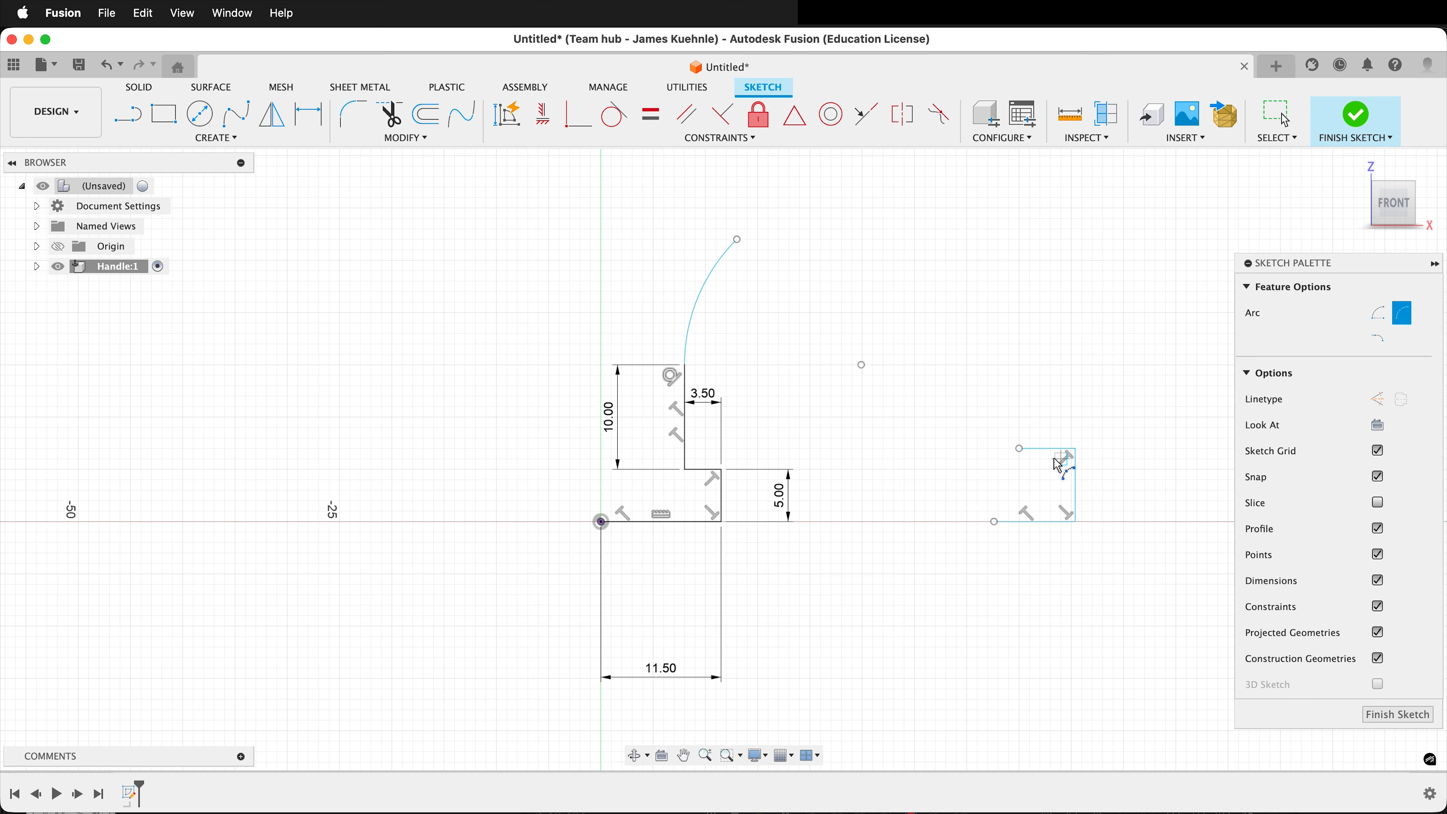
left_click(1020, 450)
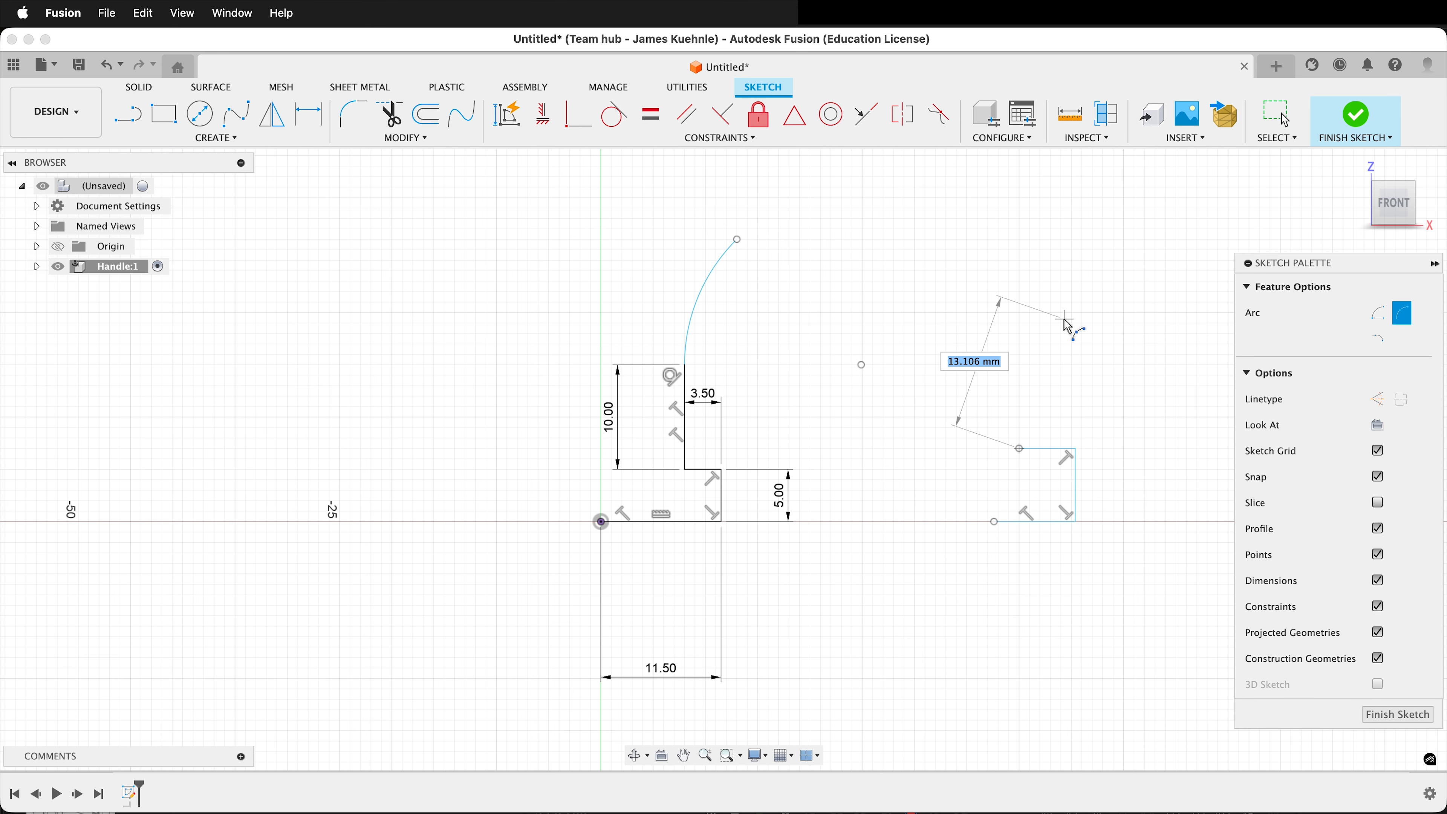
left_click(1064, 320)
left_click(1031, 349)
key("Escape")
left_click_drag(932, 238, 1111, 559)
key("Delete")
Dimension the upper end of the tangent arc 11.5 mm horizontally from the origin.
scroll(939, 615, "down", 2)
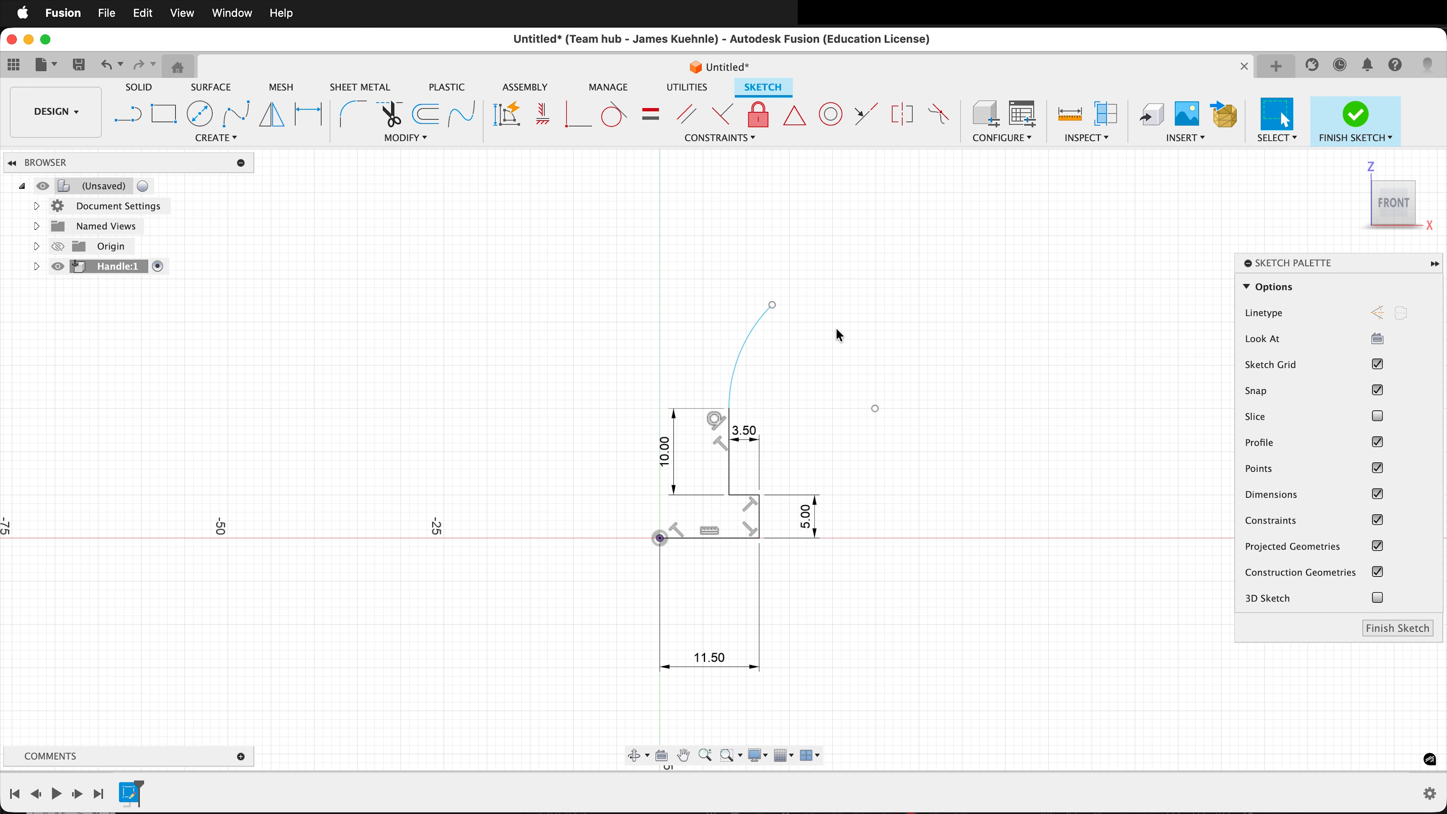
mouse_move(839, 335)
middle_mouse_down()
mouse_move(843, 400)
mouse_move(869, 449)
middle_mouse_up()
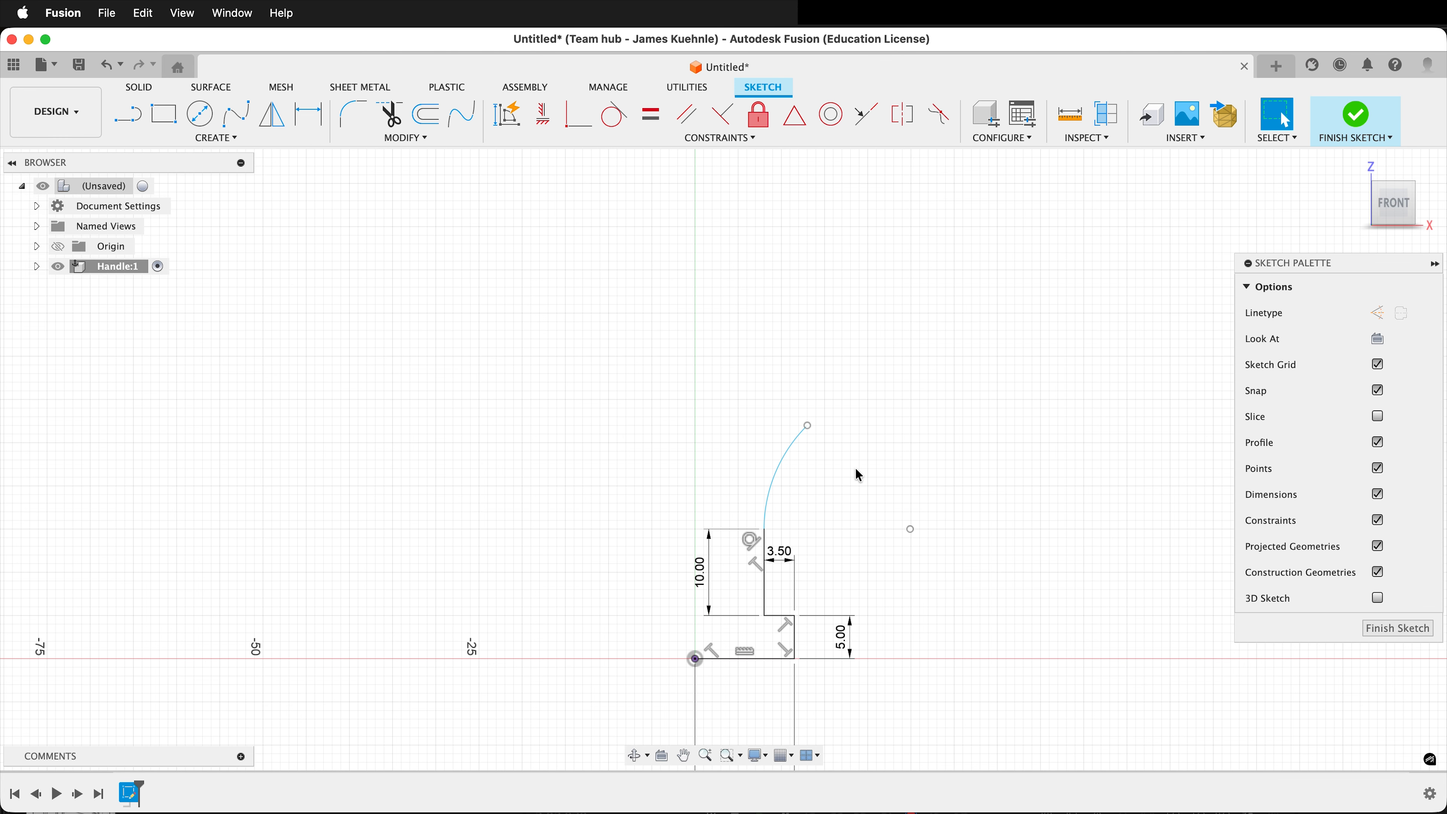
key("d")
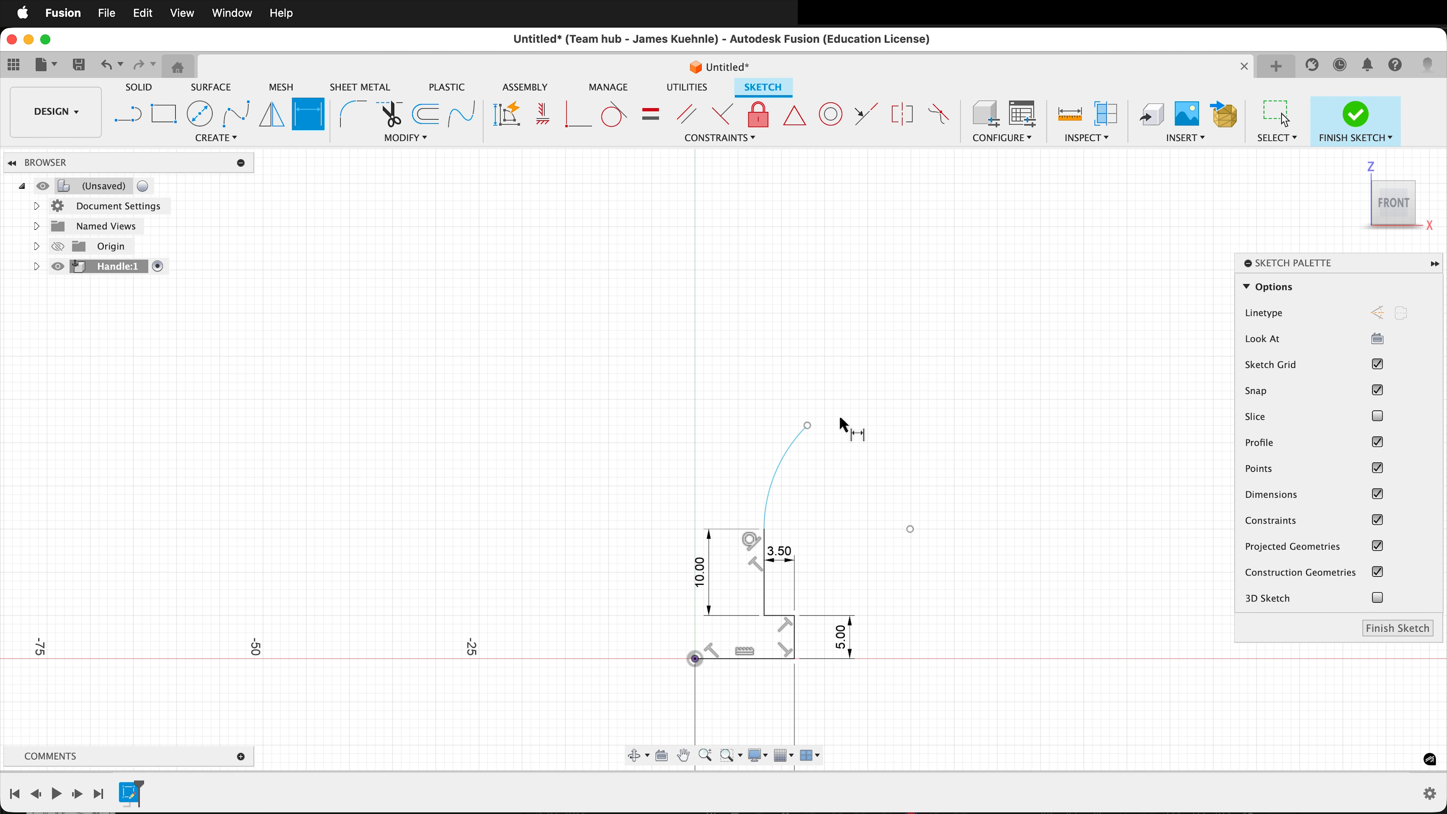
left_click(807, 426)
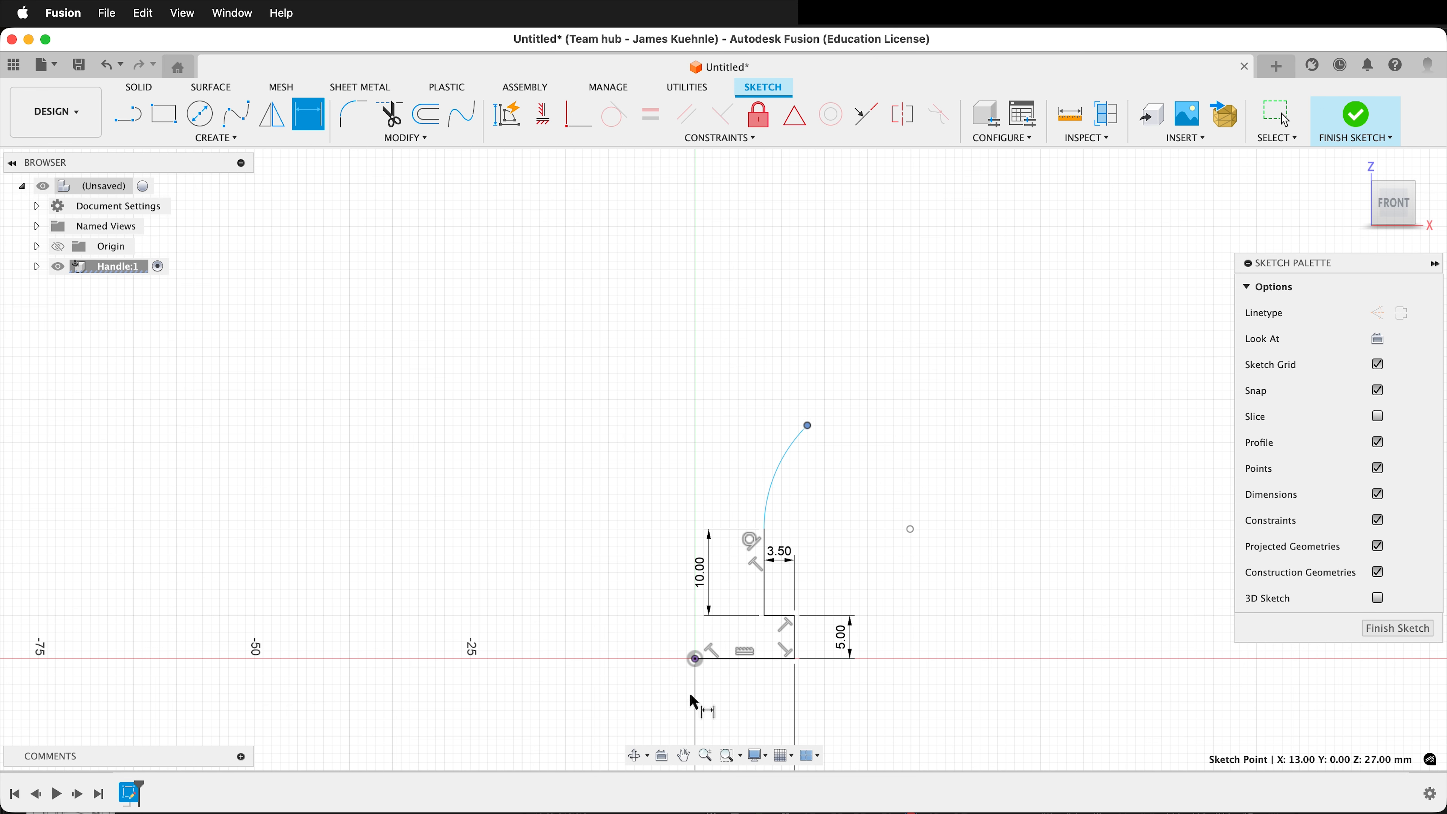
left_click(696, 660)
left_click(734, 391)
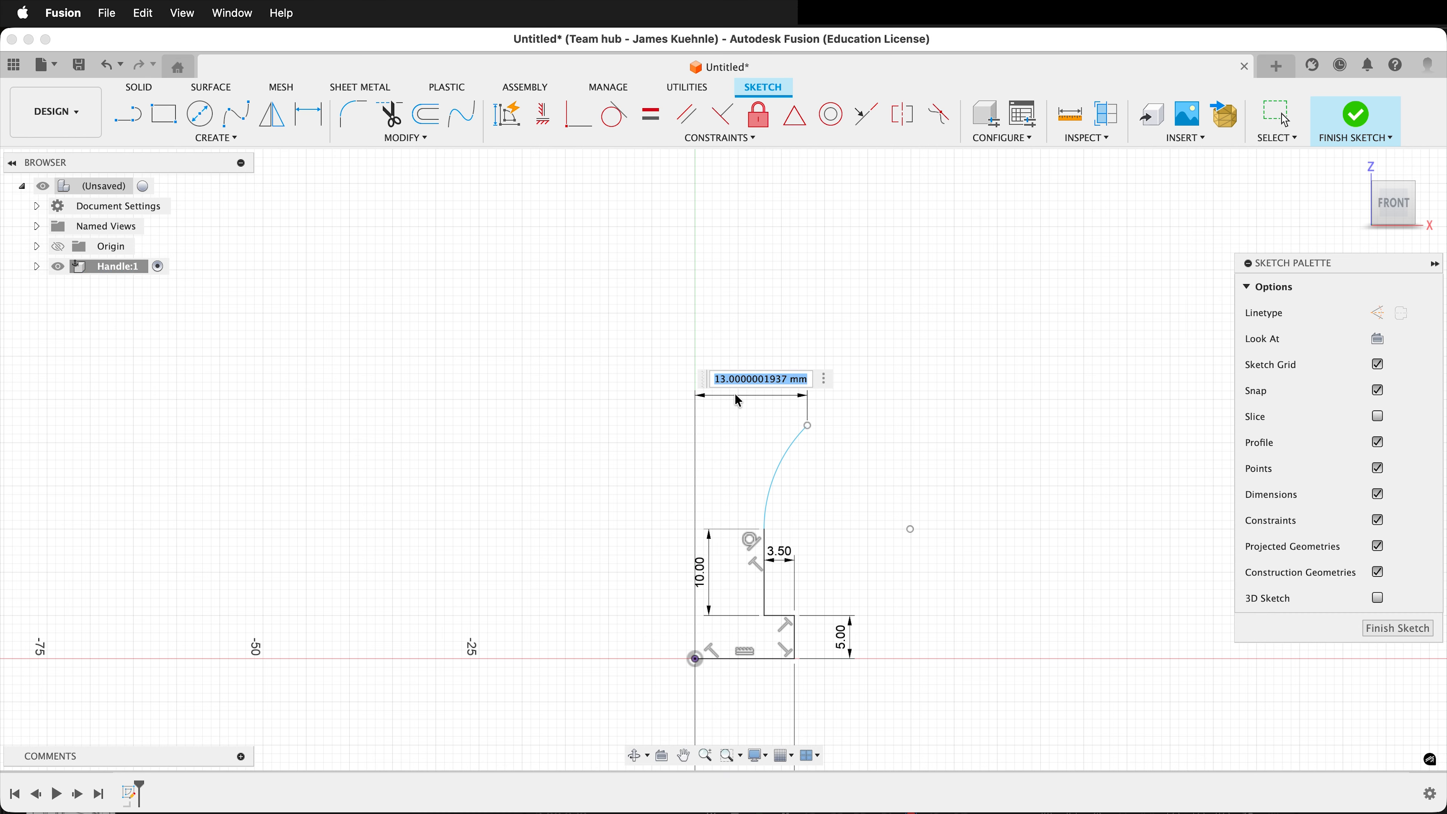
type("11.5")
key("Return")
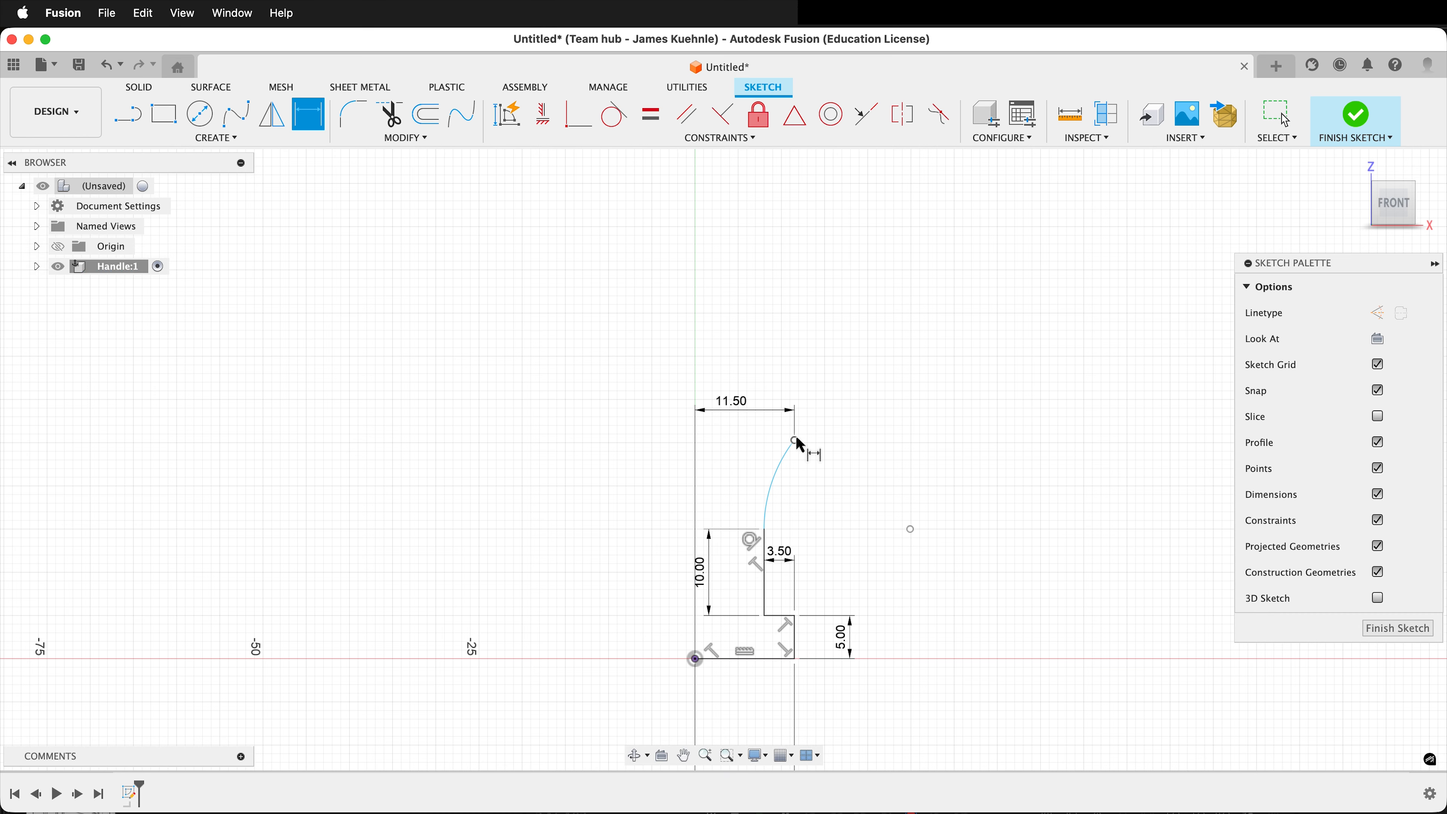
Set the vertical distance between the tangent arc's lower and upper ends to 20 mm.
left_click(794, 440)
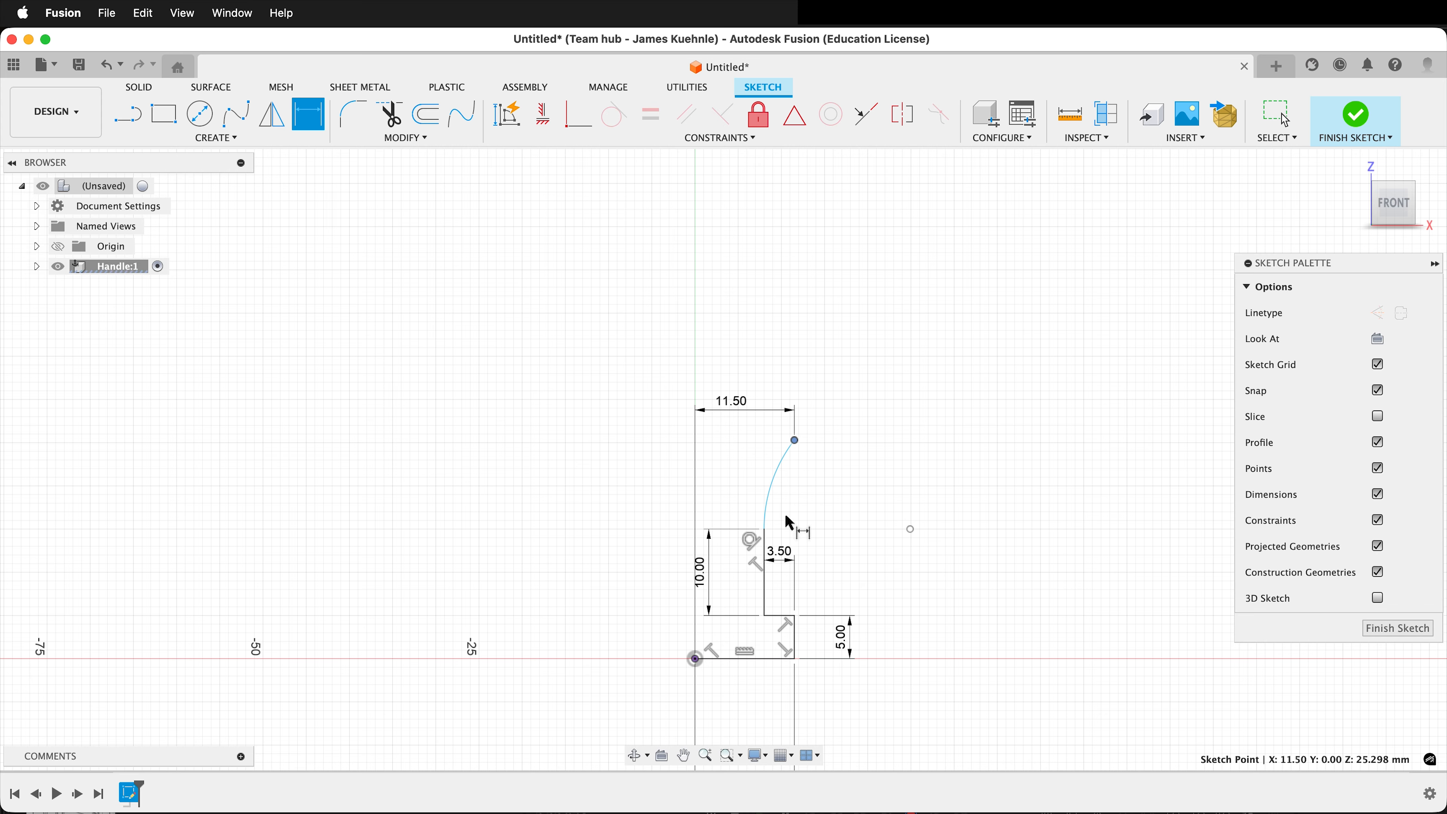
left_click(765, 529)
left_click(841, 487)
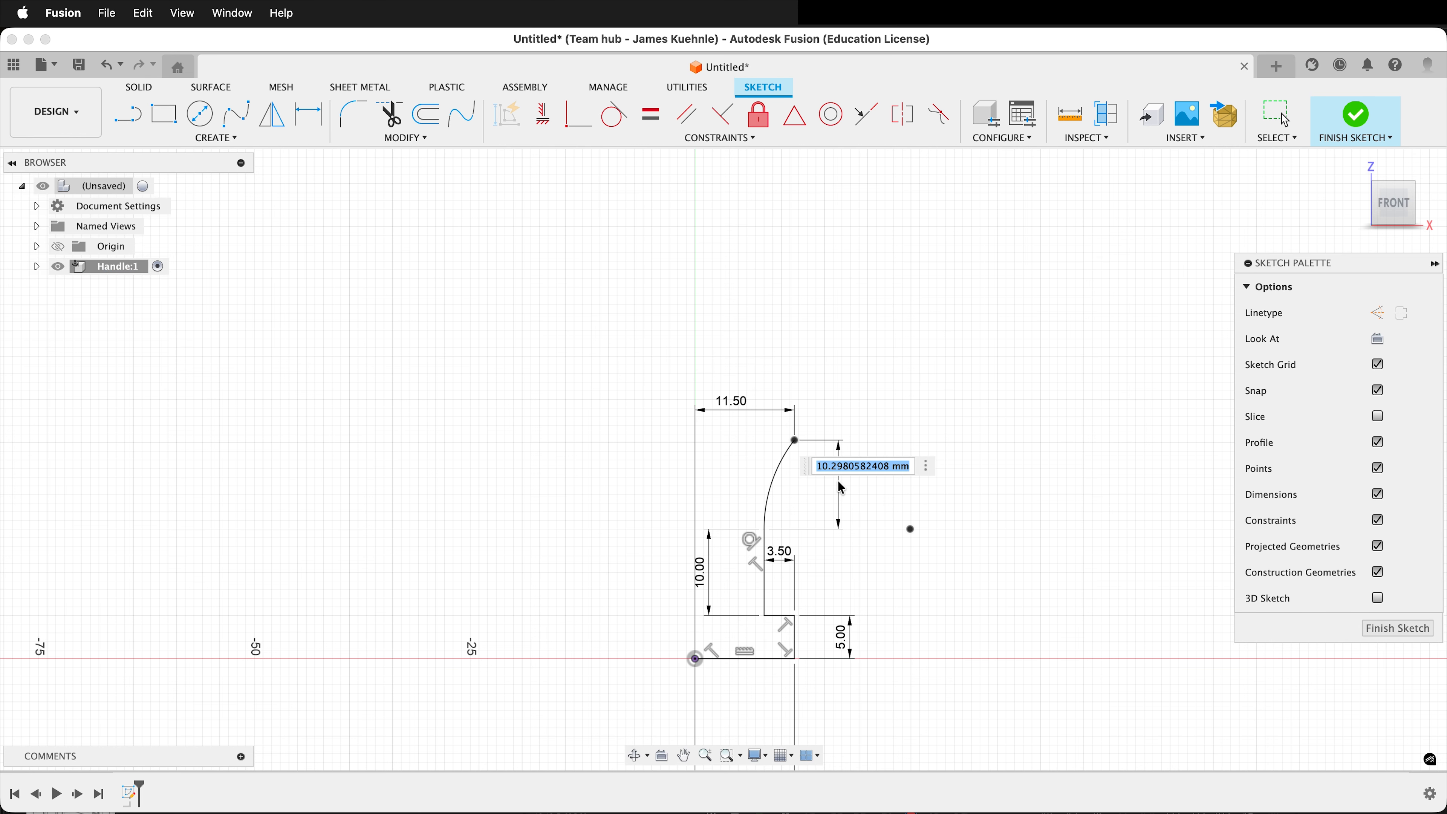
type("20")
key("Return")
scroll(727, 561, "up", 5)
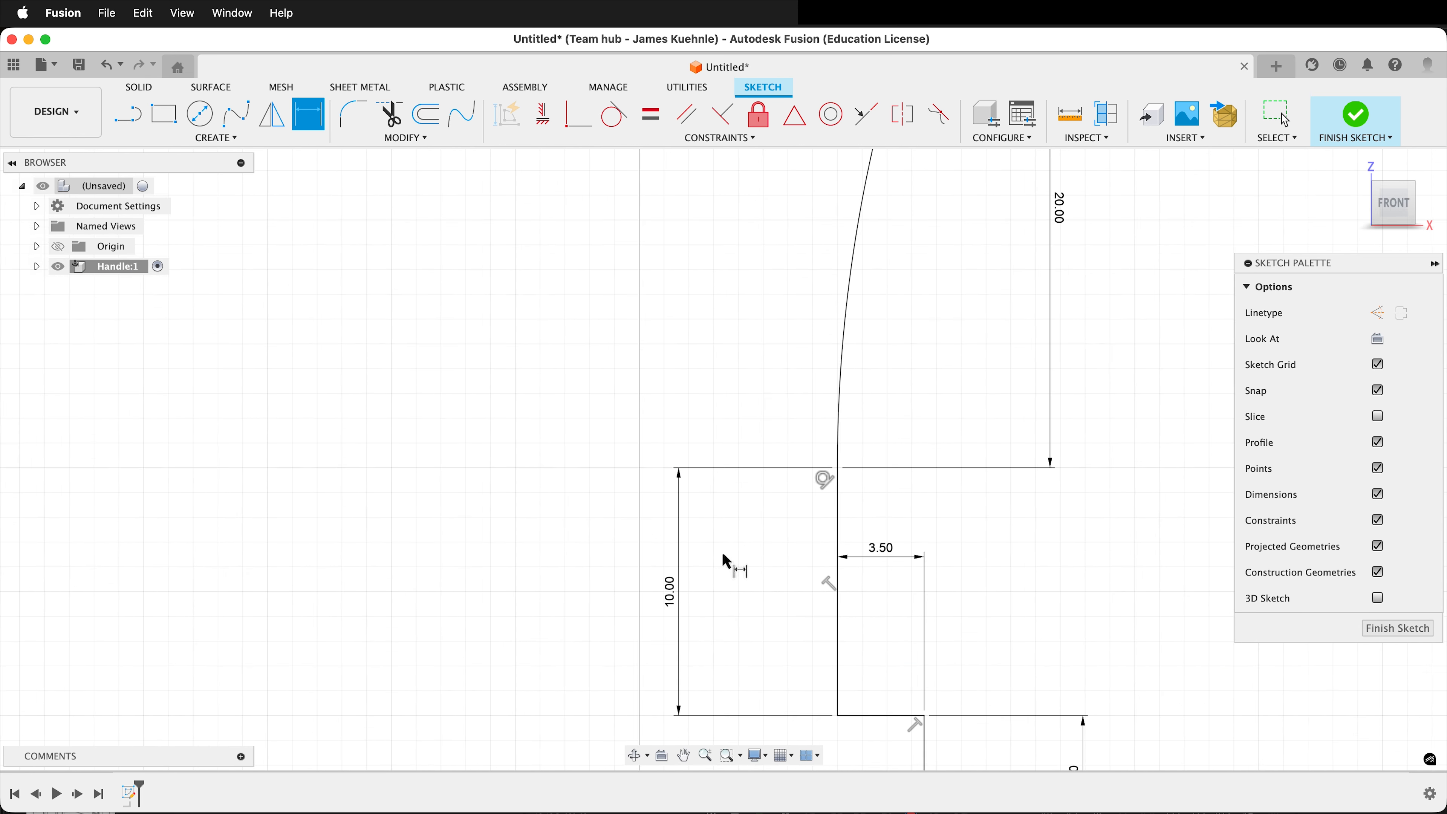
key("Escape")
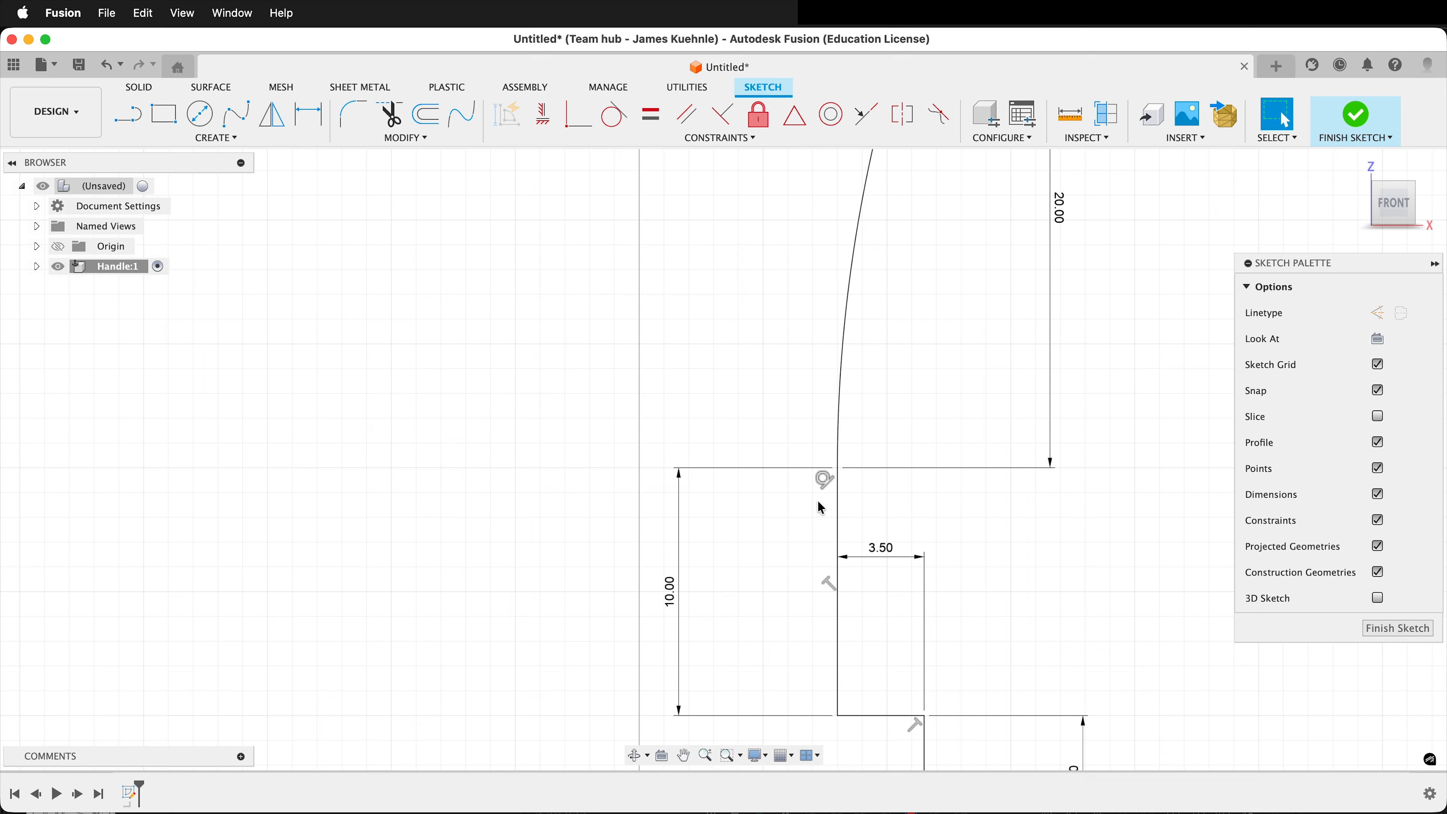
Delete the tangent constraint between the 20 mm tall arc and the 10 mm vertical line, and reapply it.
key("Escape")
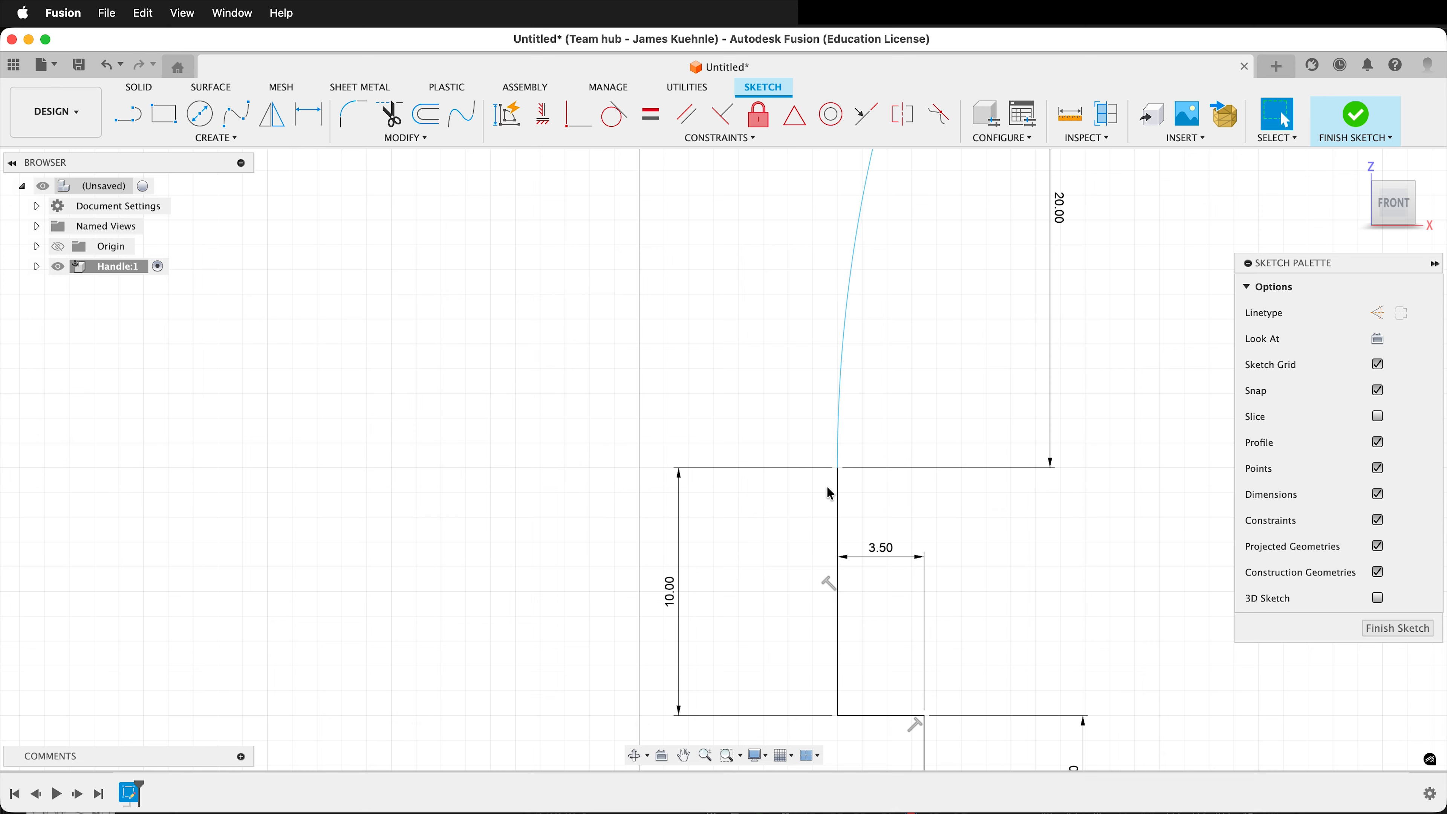
left_click(619, 106)
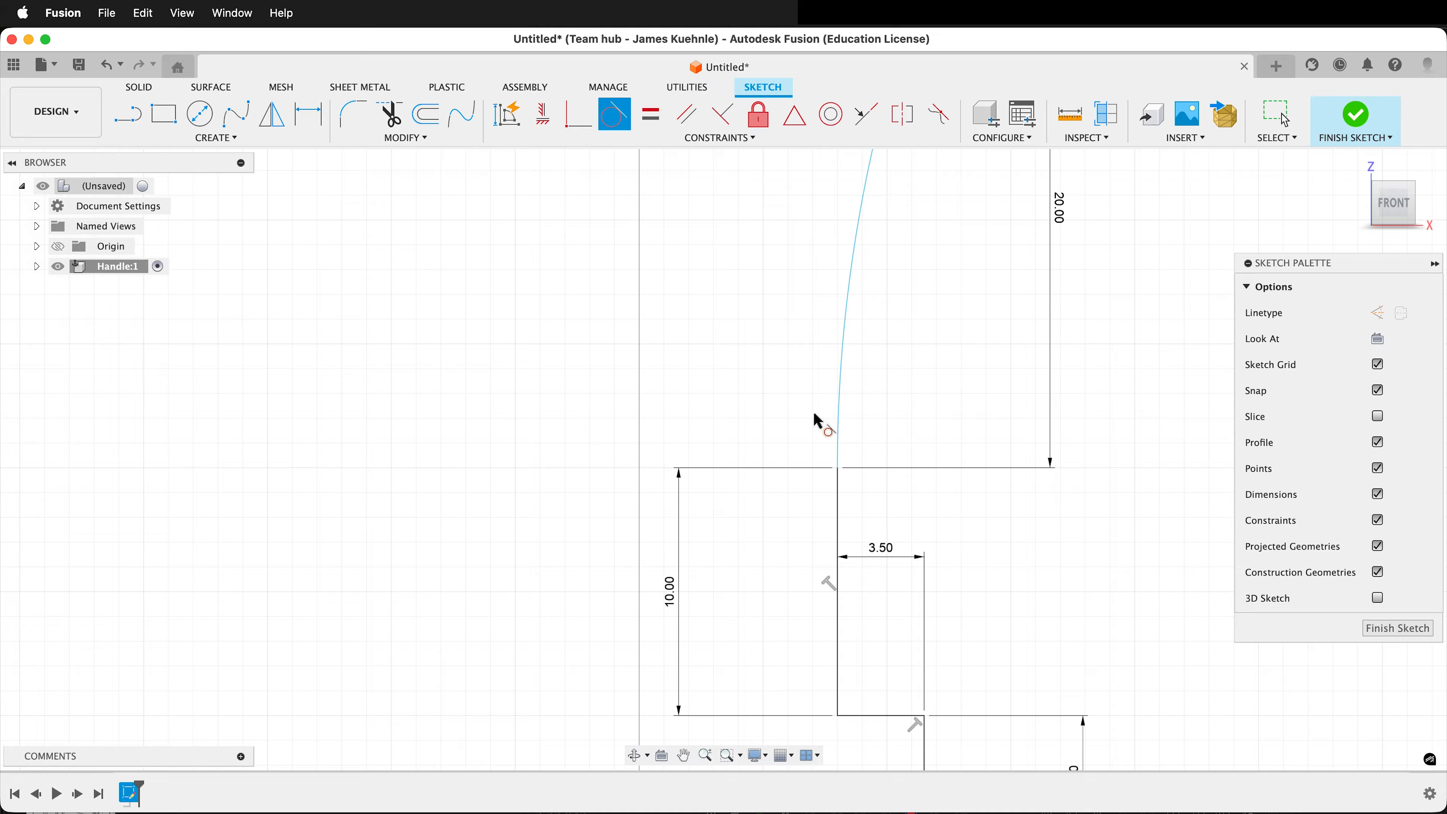
left_click(843, 419)
left_click(838, 524)
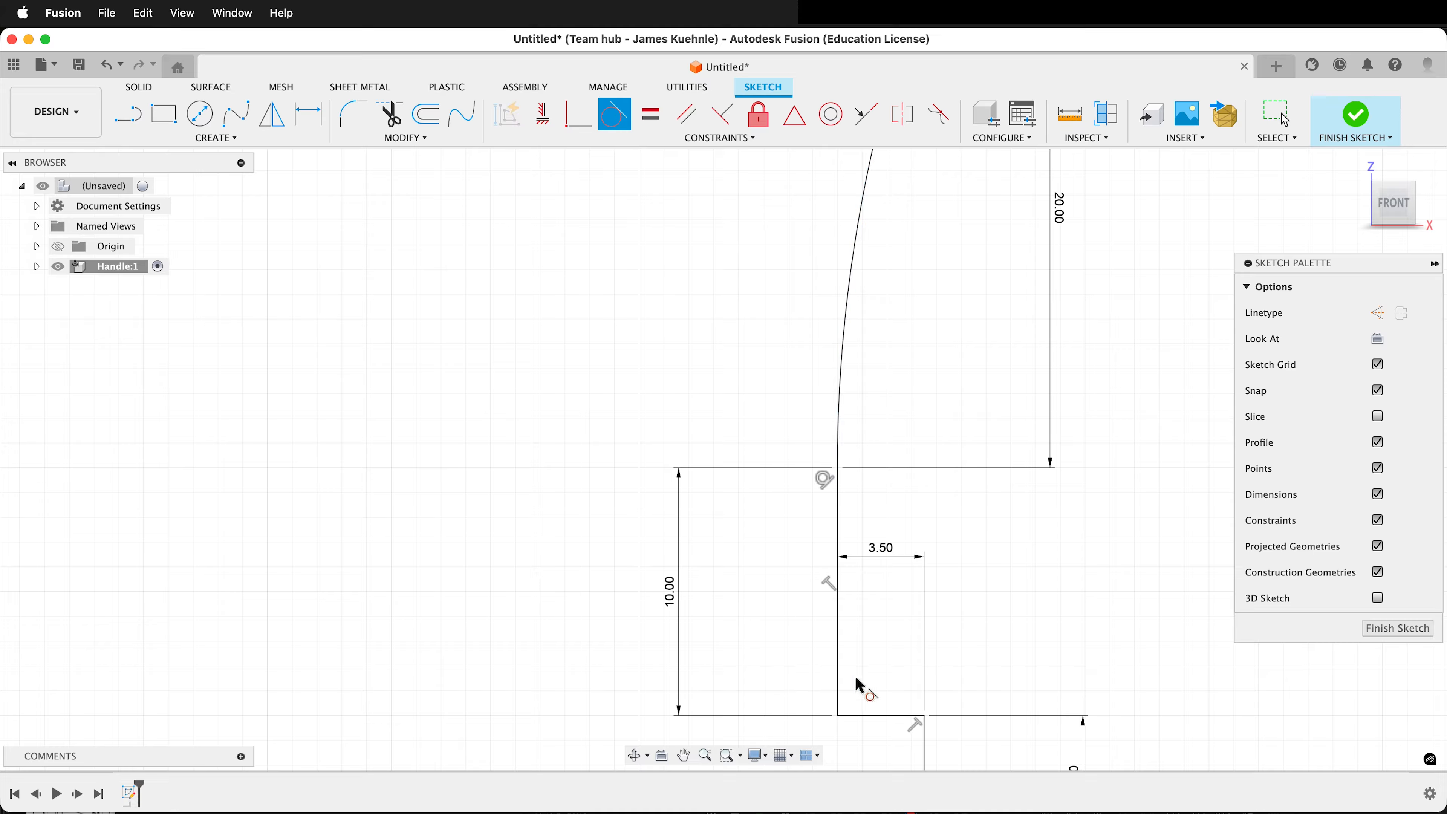
Draw a 3-point arc of about 2.6 mm radius from the base line to the 3.5 mm horizontal line, bulging out to the 5 mm vertical line.
scroll(859, 685, "down", 3)
scroll(886, 741, "down", 2)
scroll(891, 775, "up", 4)
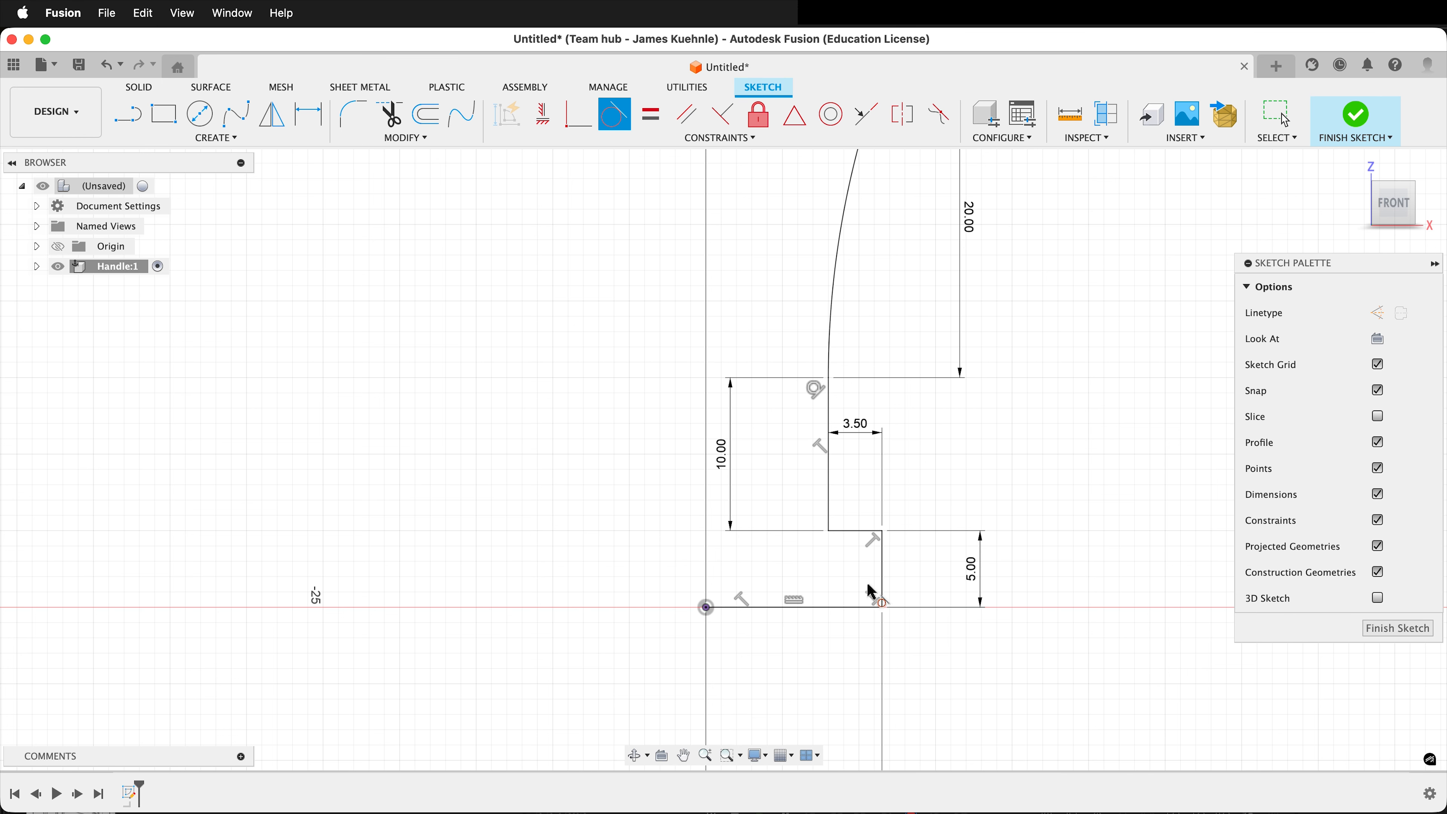
scroll(872, 592, "up", 2)
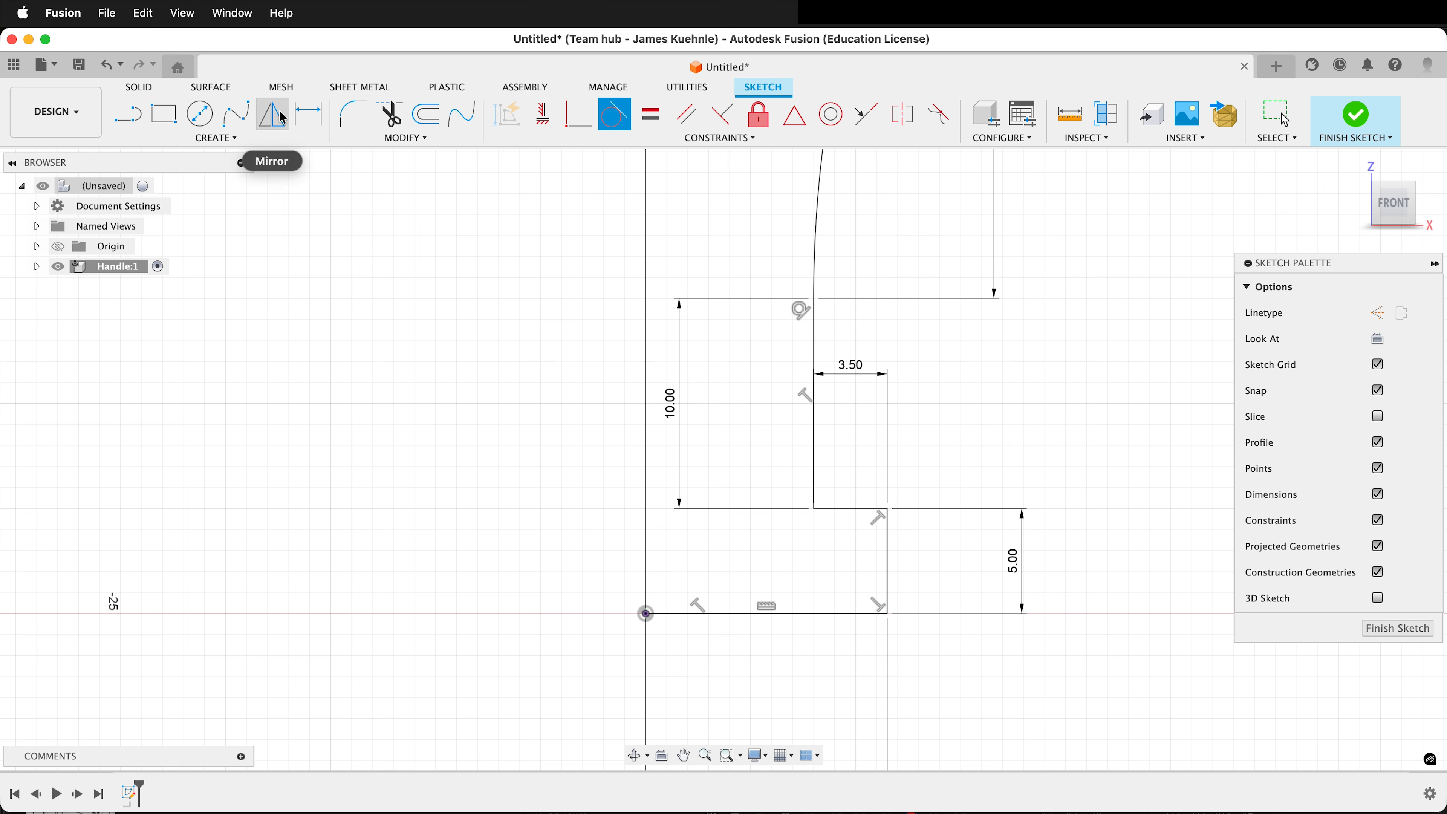
left_click(226, 140)
mouse_move(171, 211)
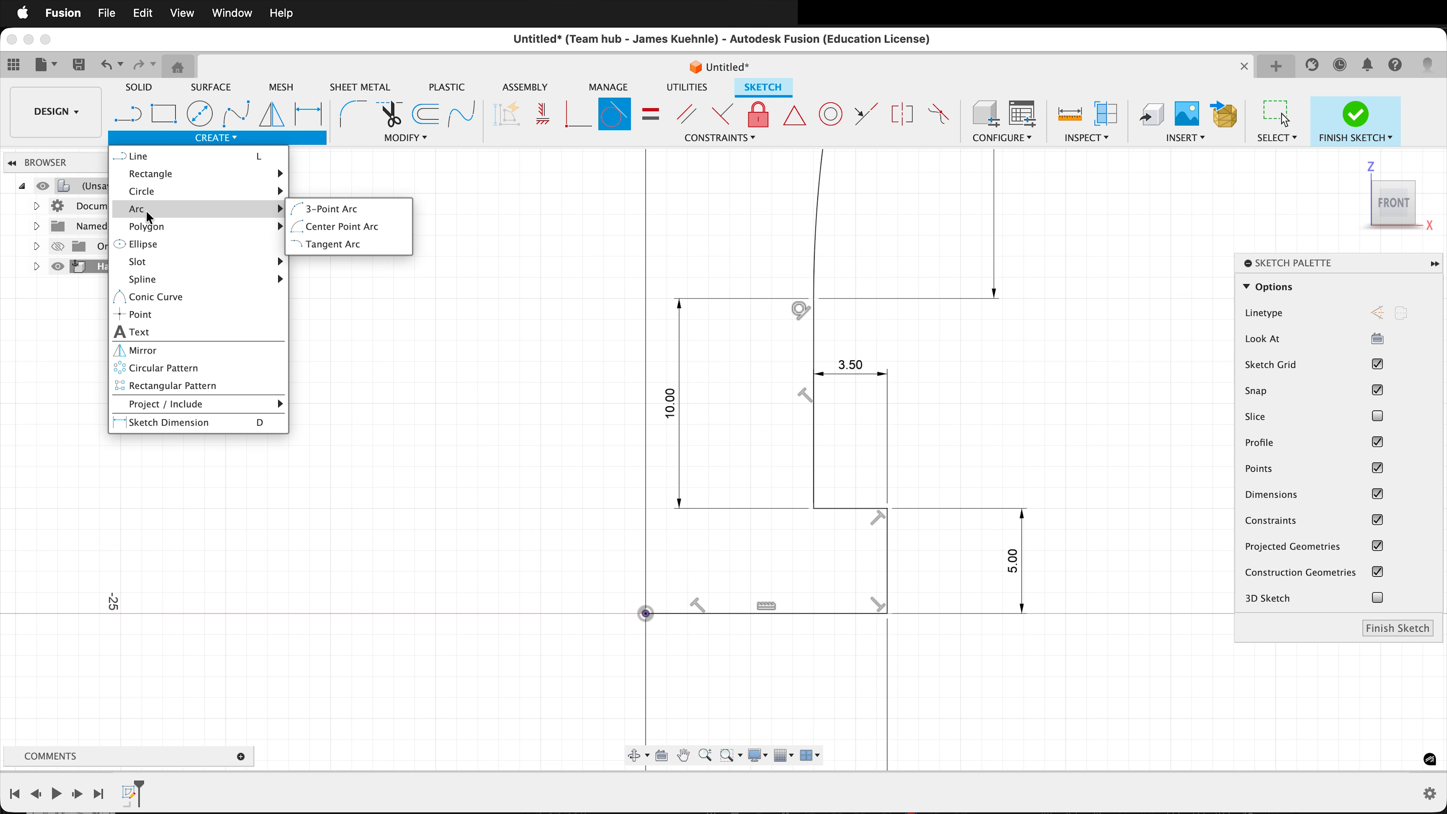
left_click(328, 209)
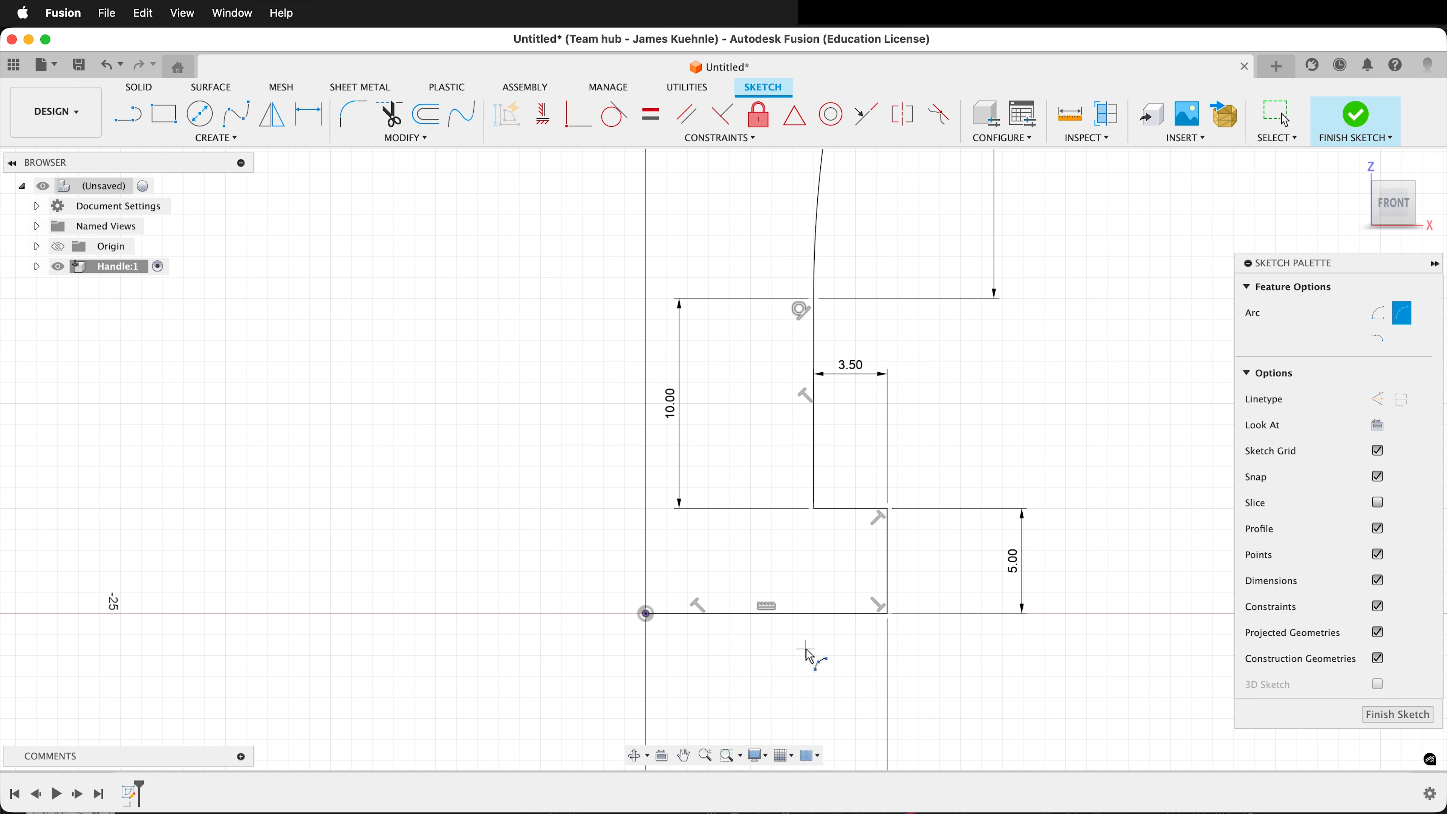
left_click(814, 614)
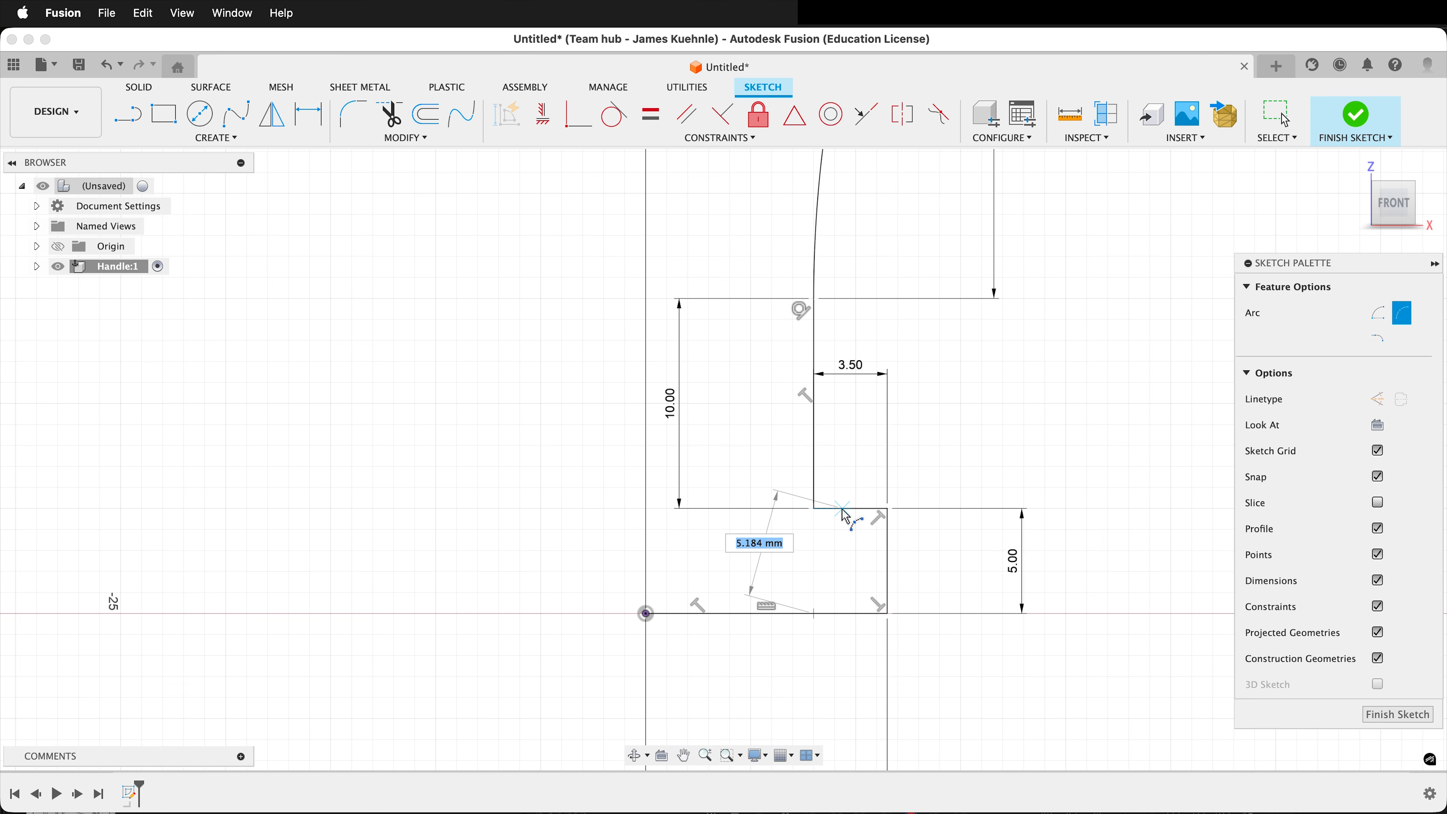
left_click(814, 508)
scroll(886, 565, "up", 5)
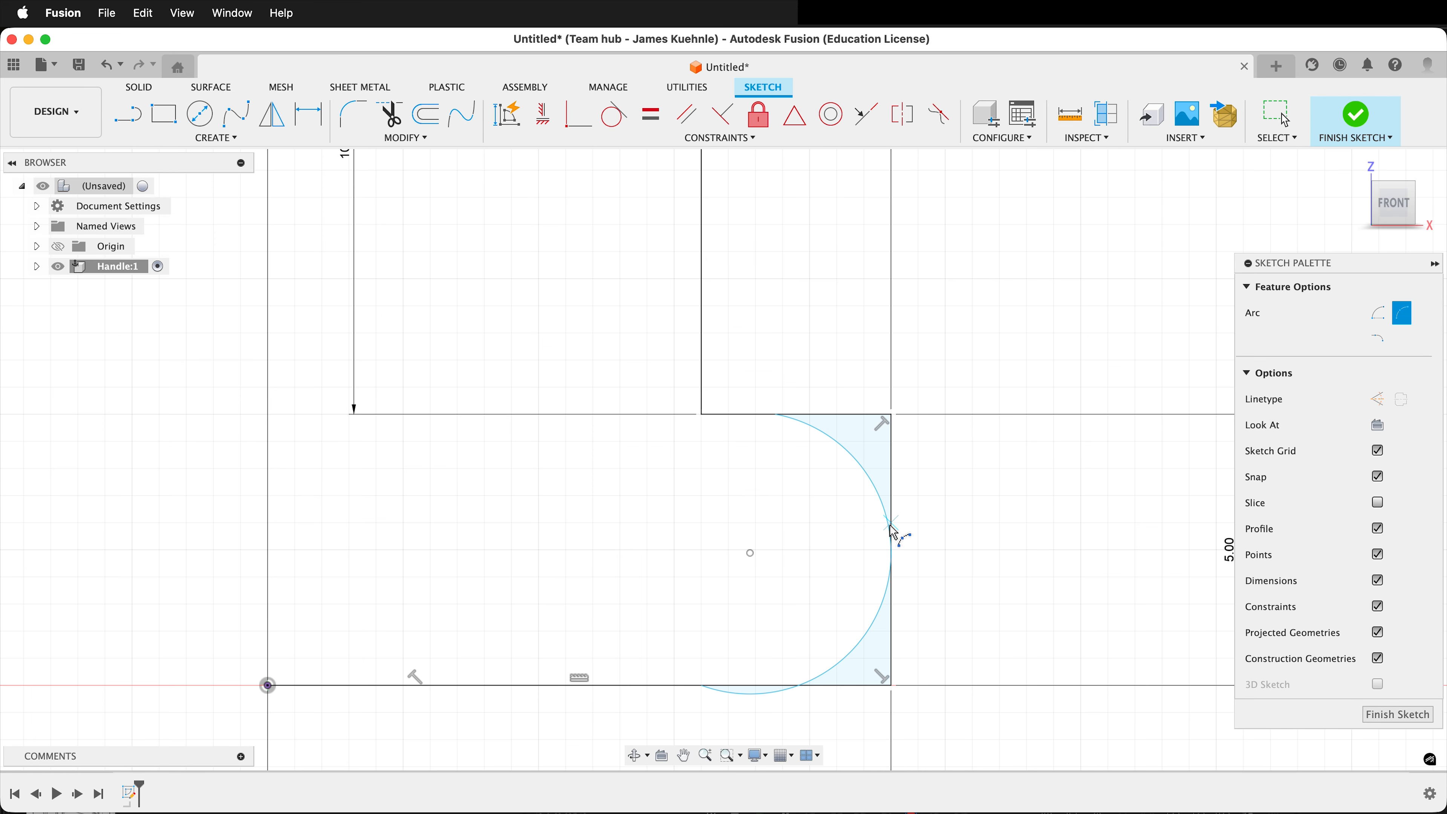
key("Escape")
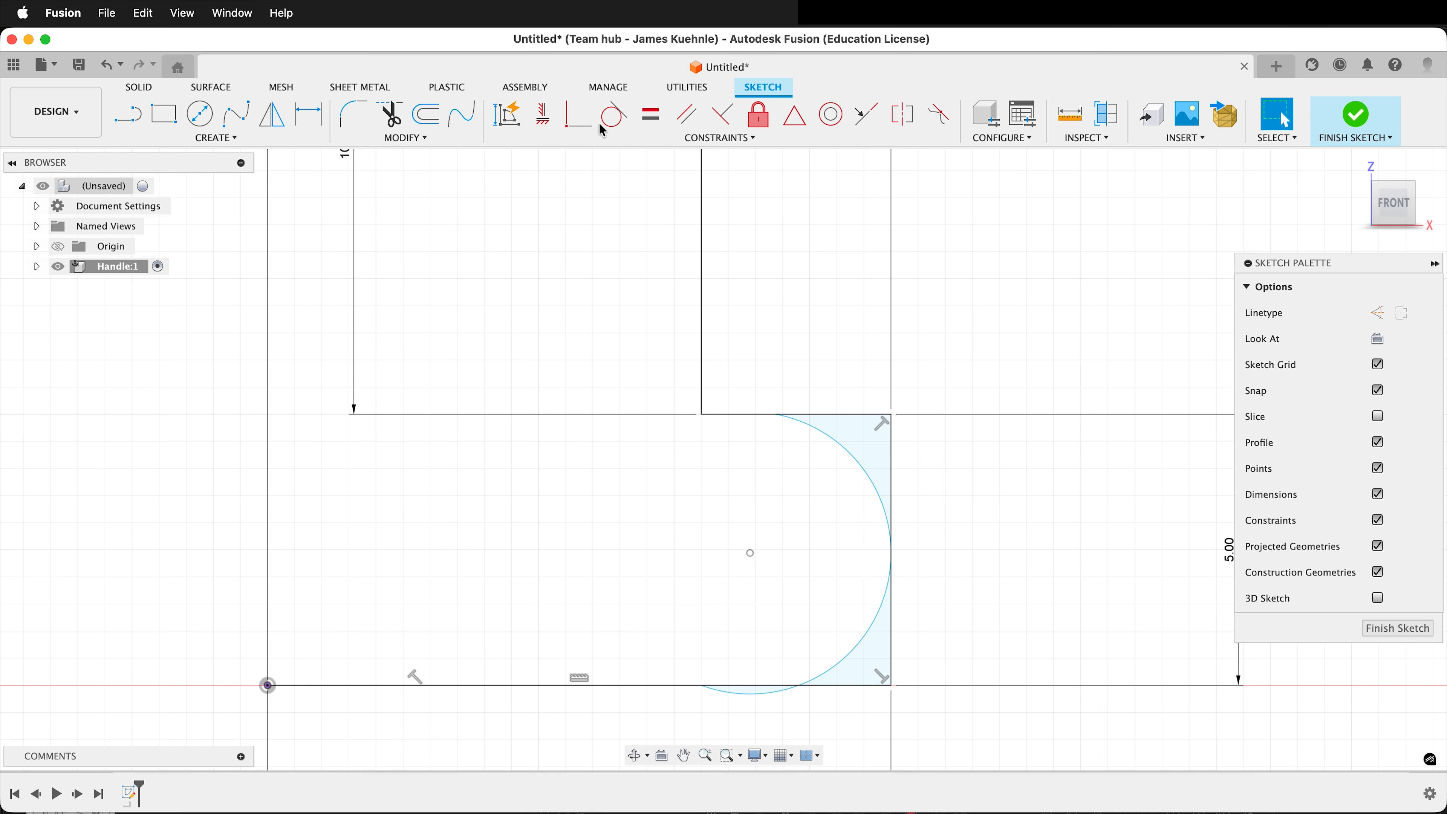
Make the small base arc tangent to the base line, the 3.5 mm horizontal line and the 5 mm vertical line.
left_click(611, 116)
left_click(846, 679)
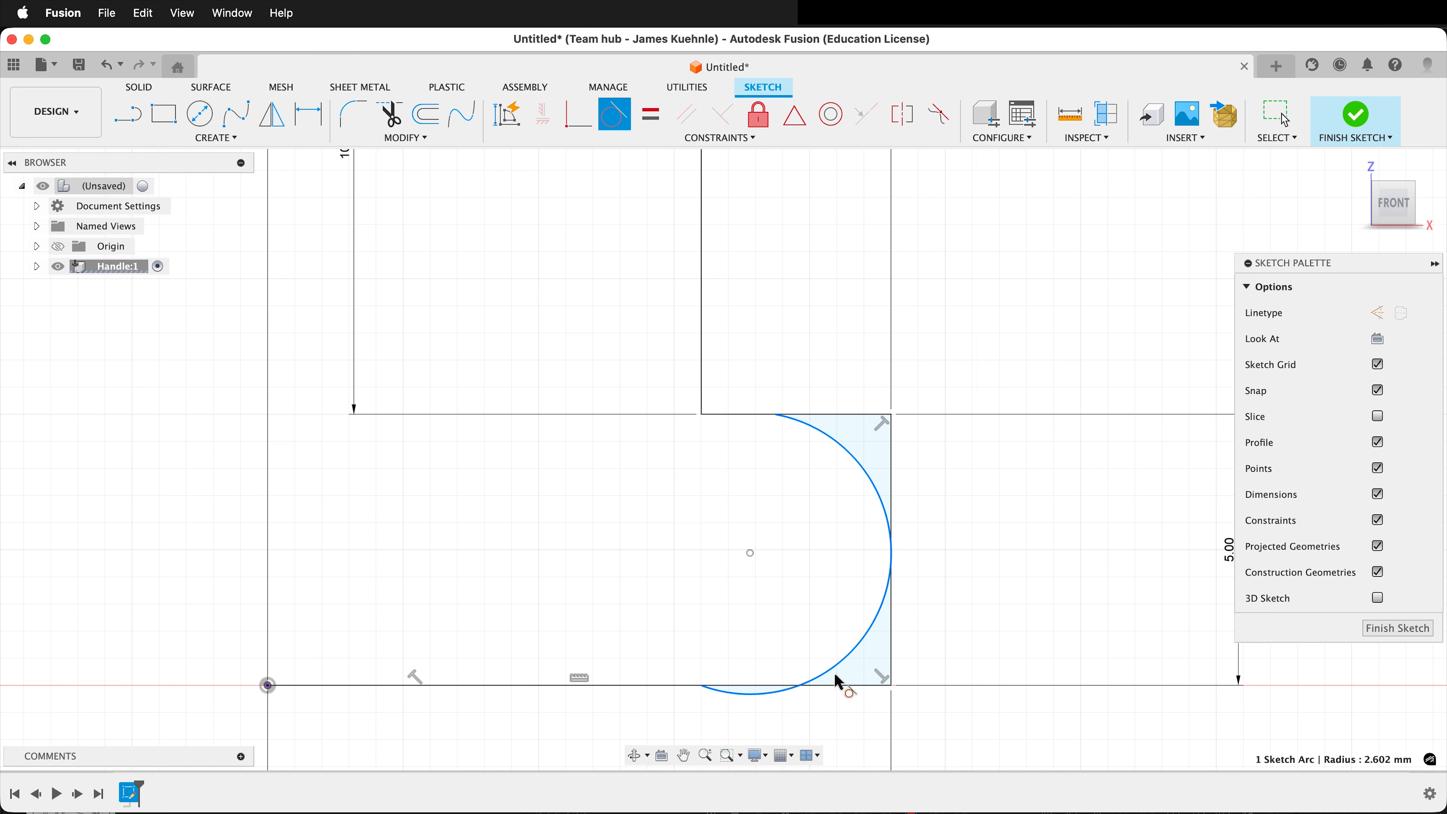
left_click(839, 688)
left_click(799, 440)
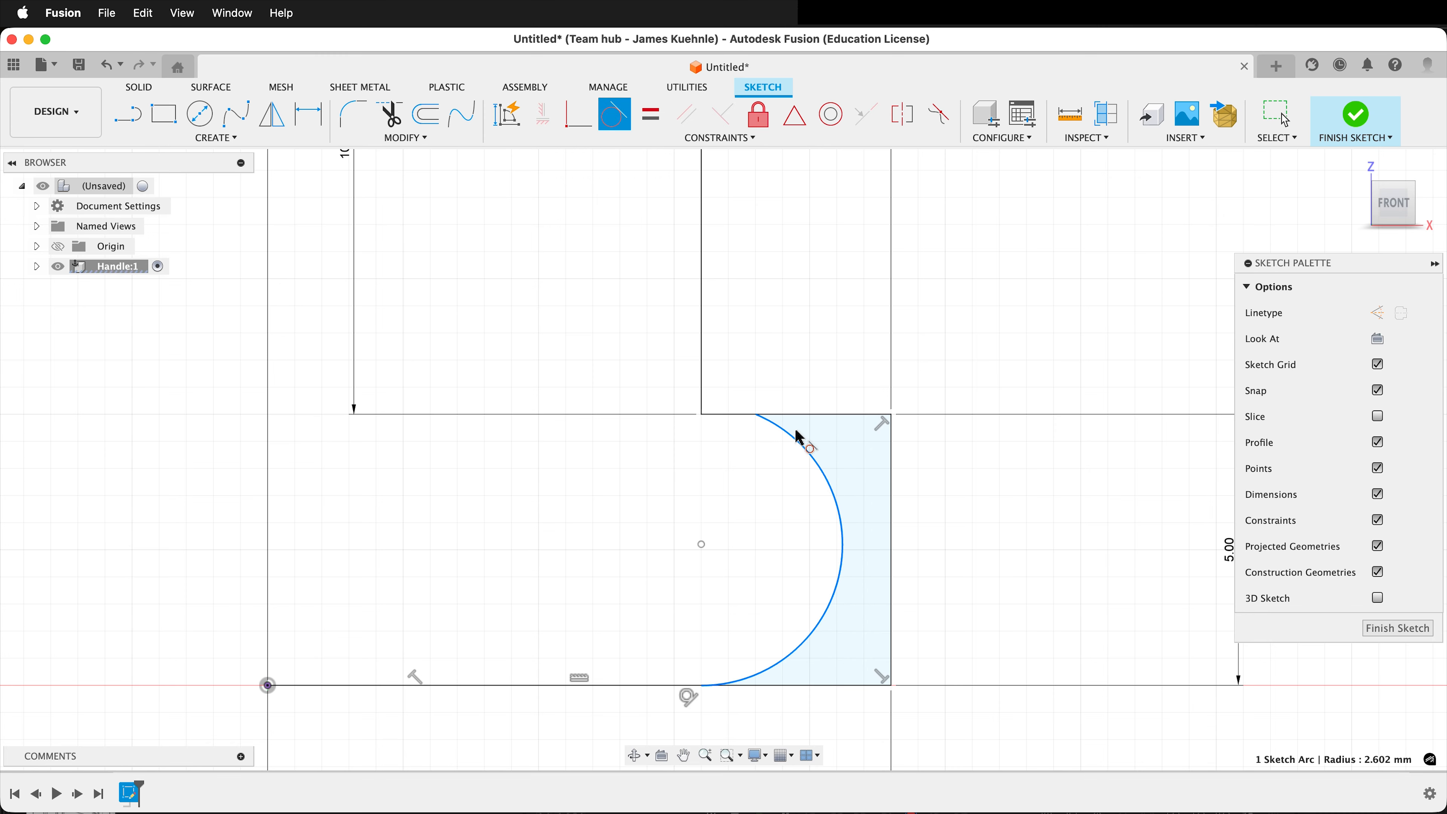
left_click(797, 416)
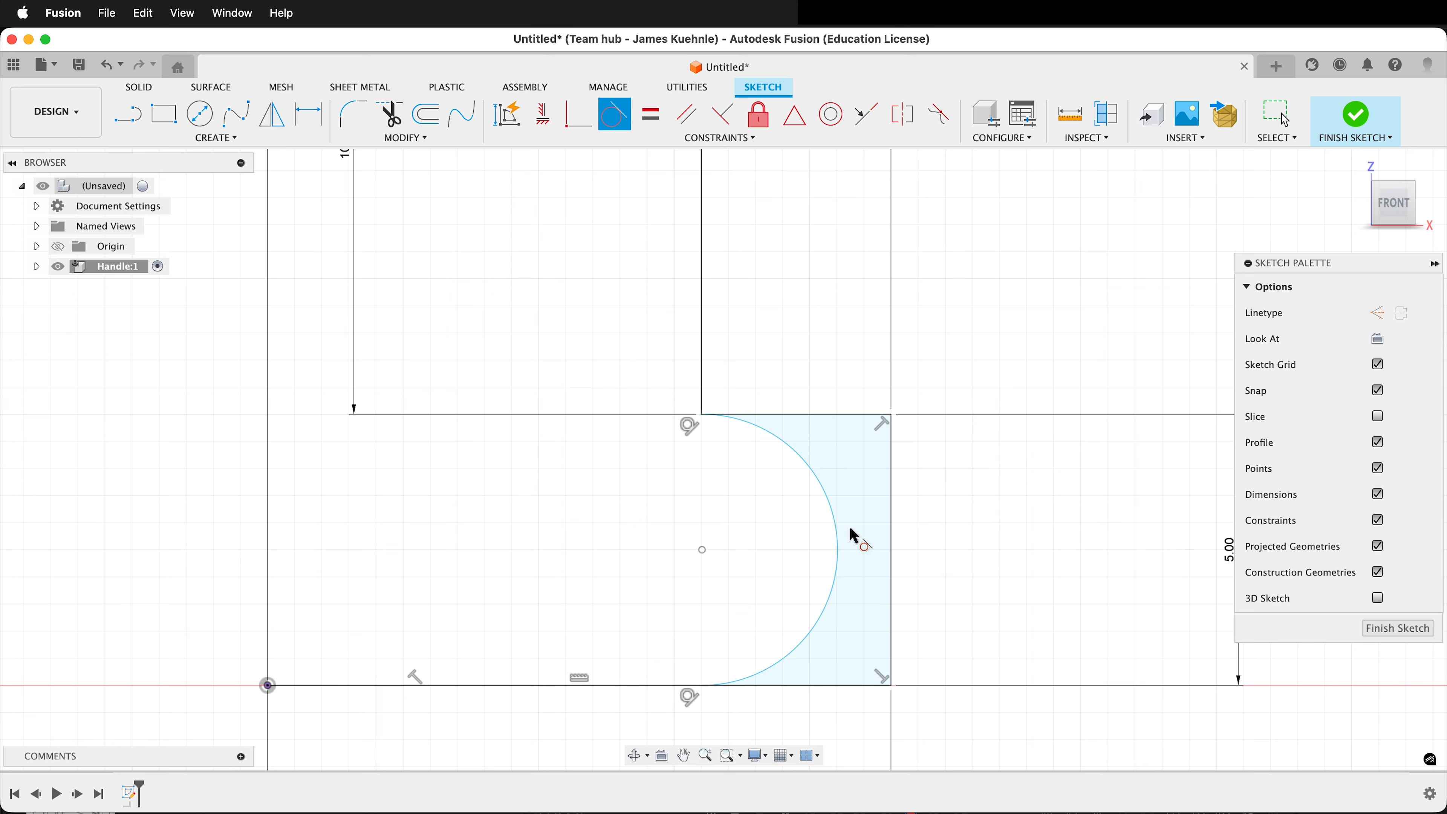
left_click(845, 574)
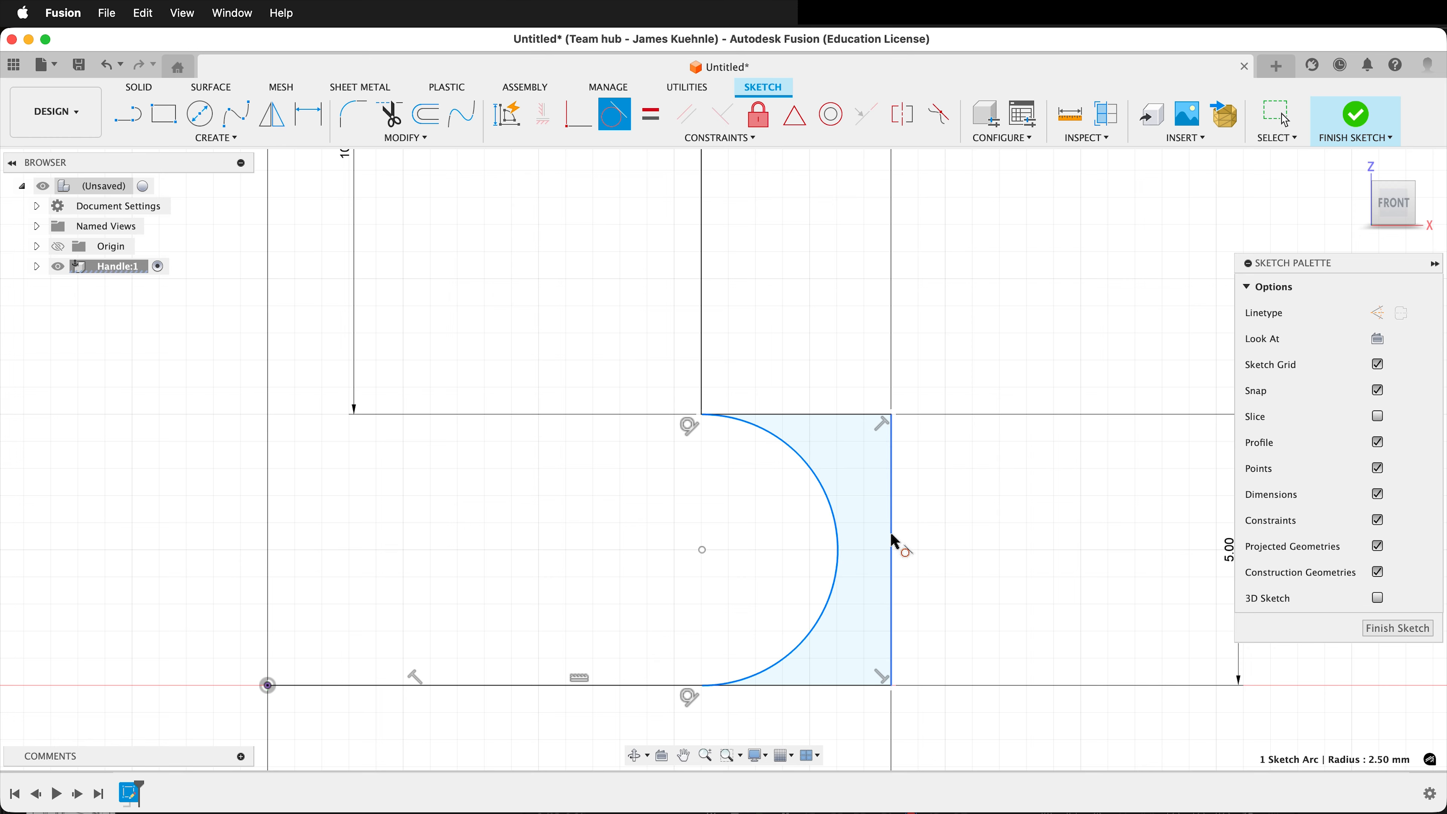
left_click(892, 542)
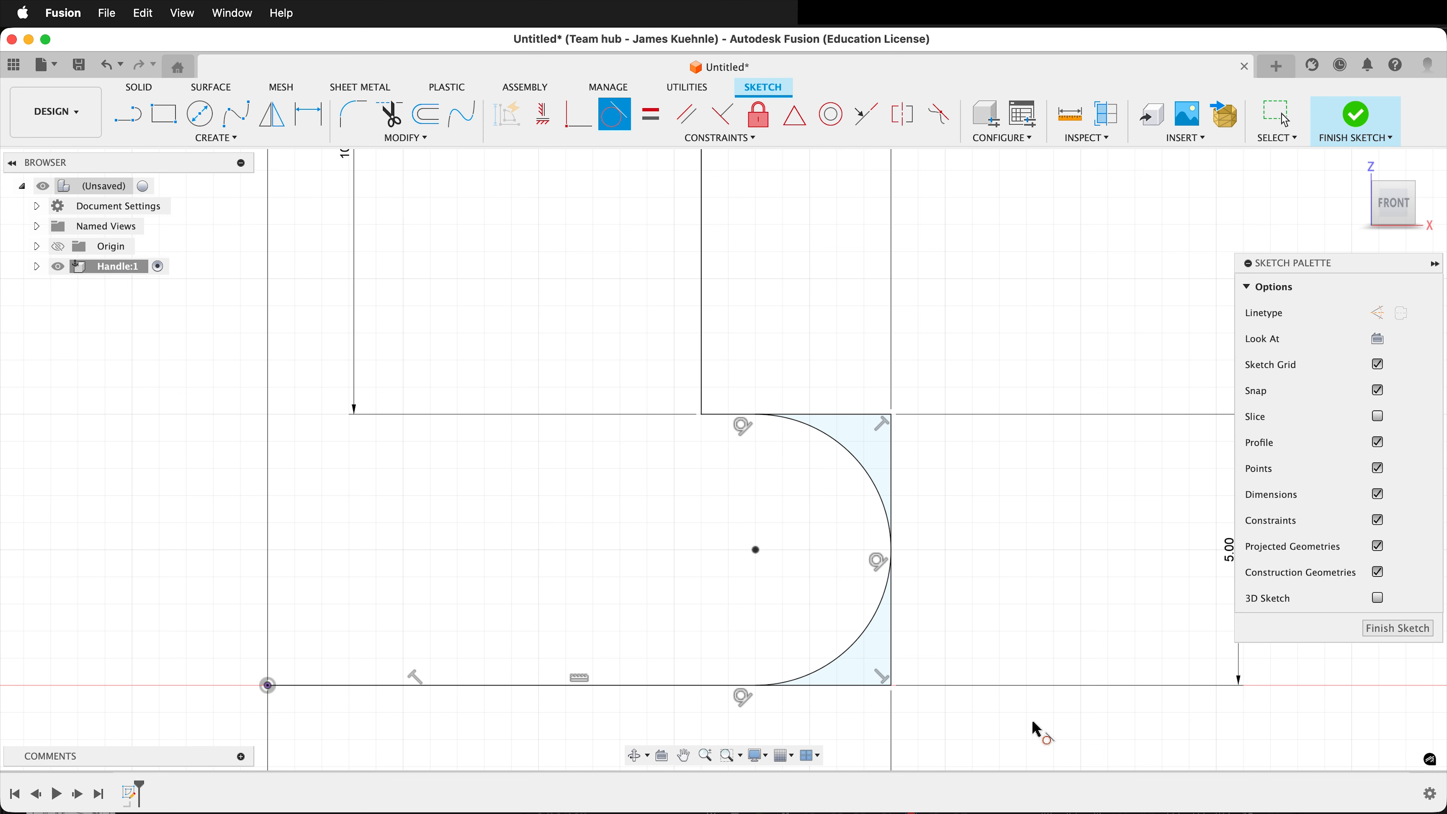
Draw a 40 mm vertical line straight up from the upper end of the 20 mm tall arc.
scroll(1035, 731, "down", 6)
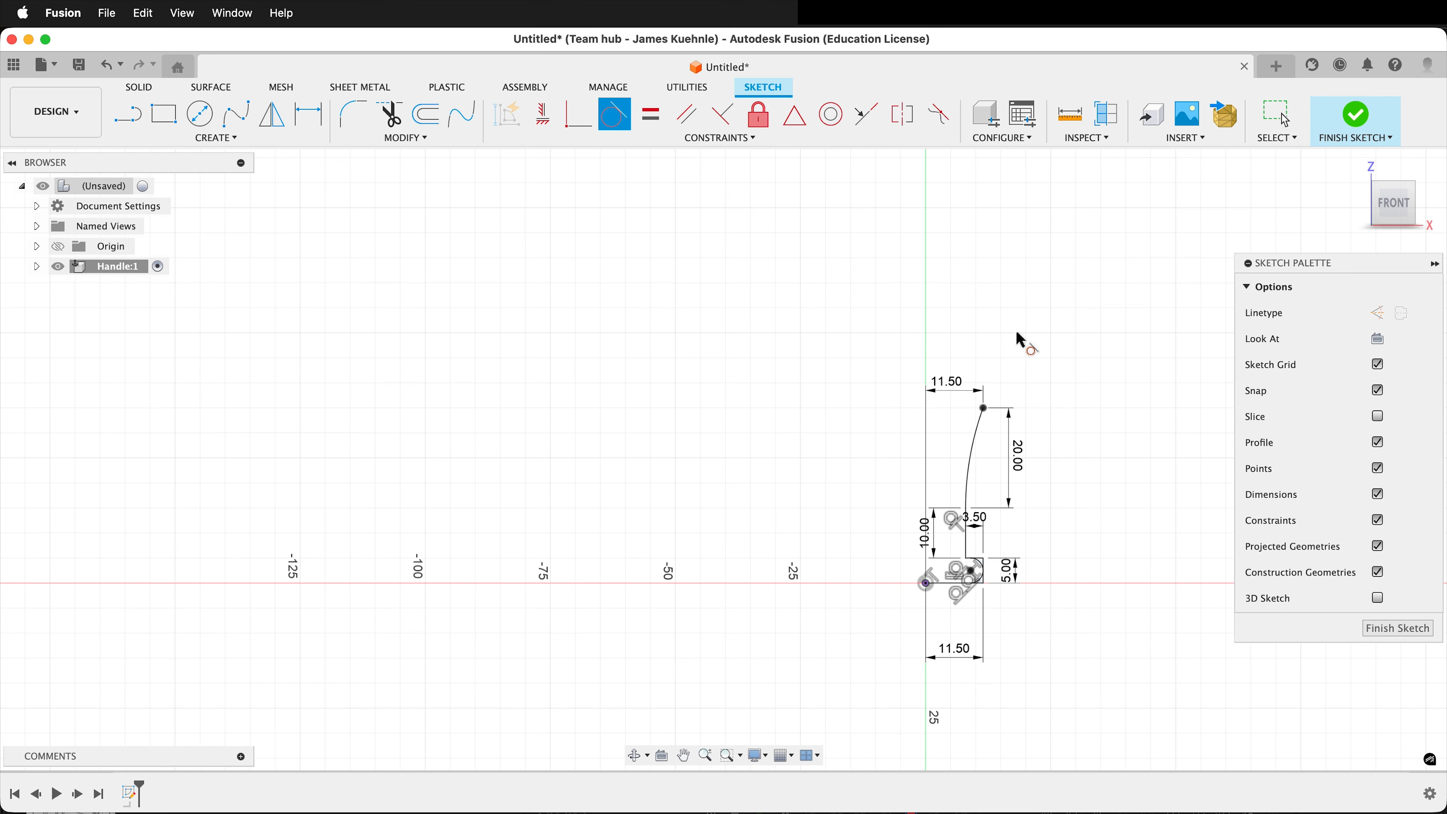
scroll(1015, 330, "up", 6)
key("l")
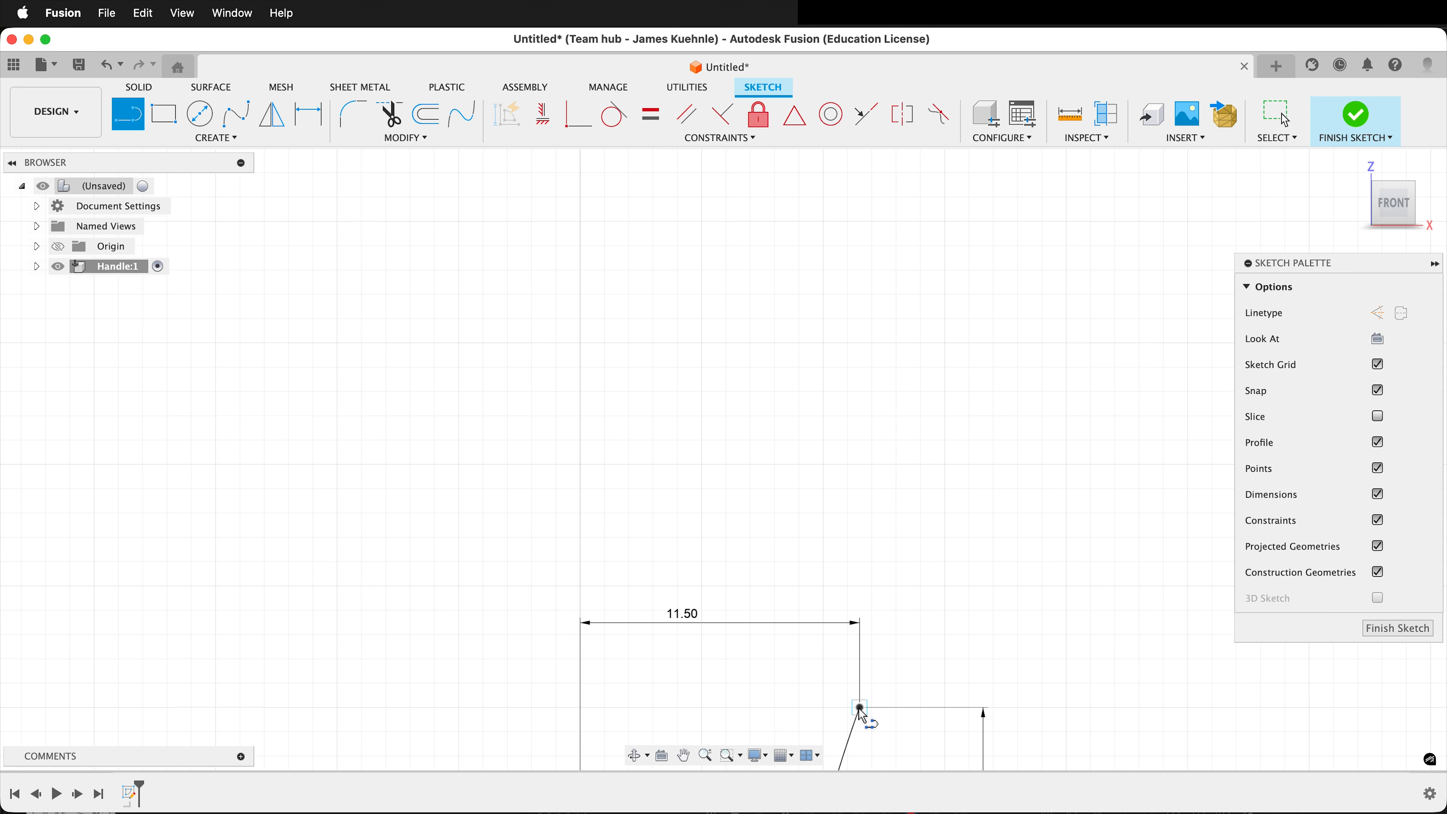
left_click(860, 708)
type("0")
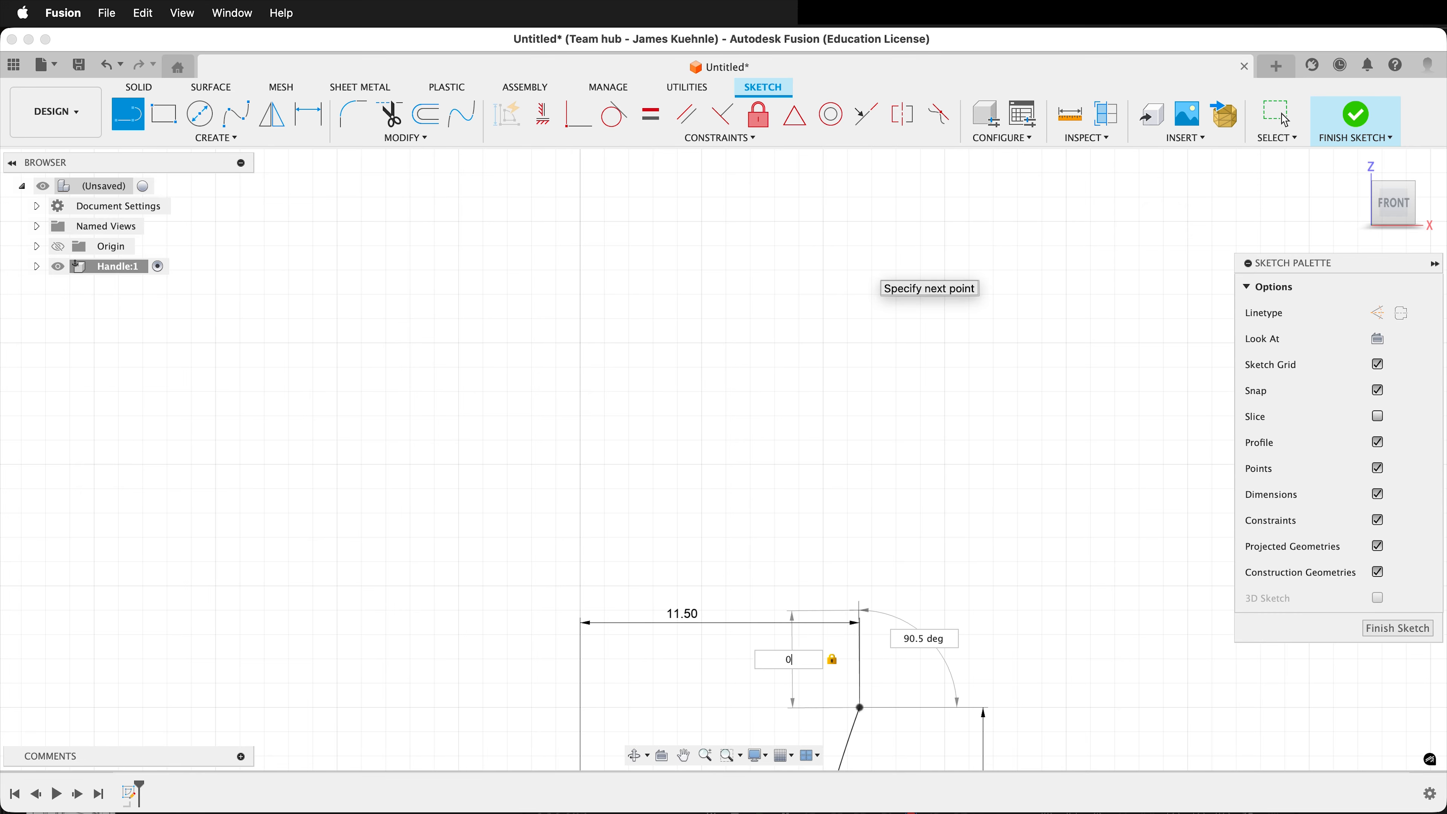
type(".0")
key("Return")
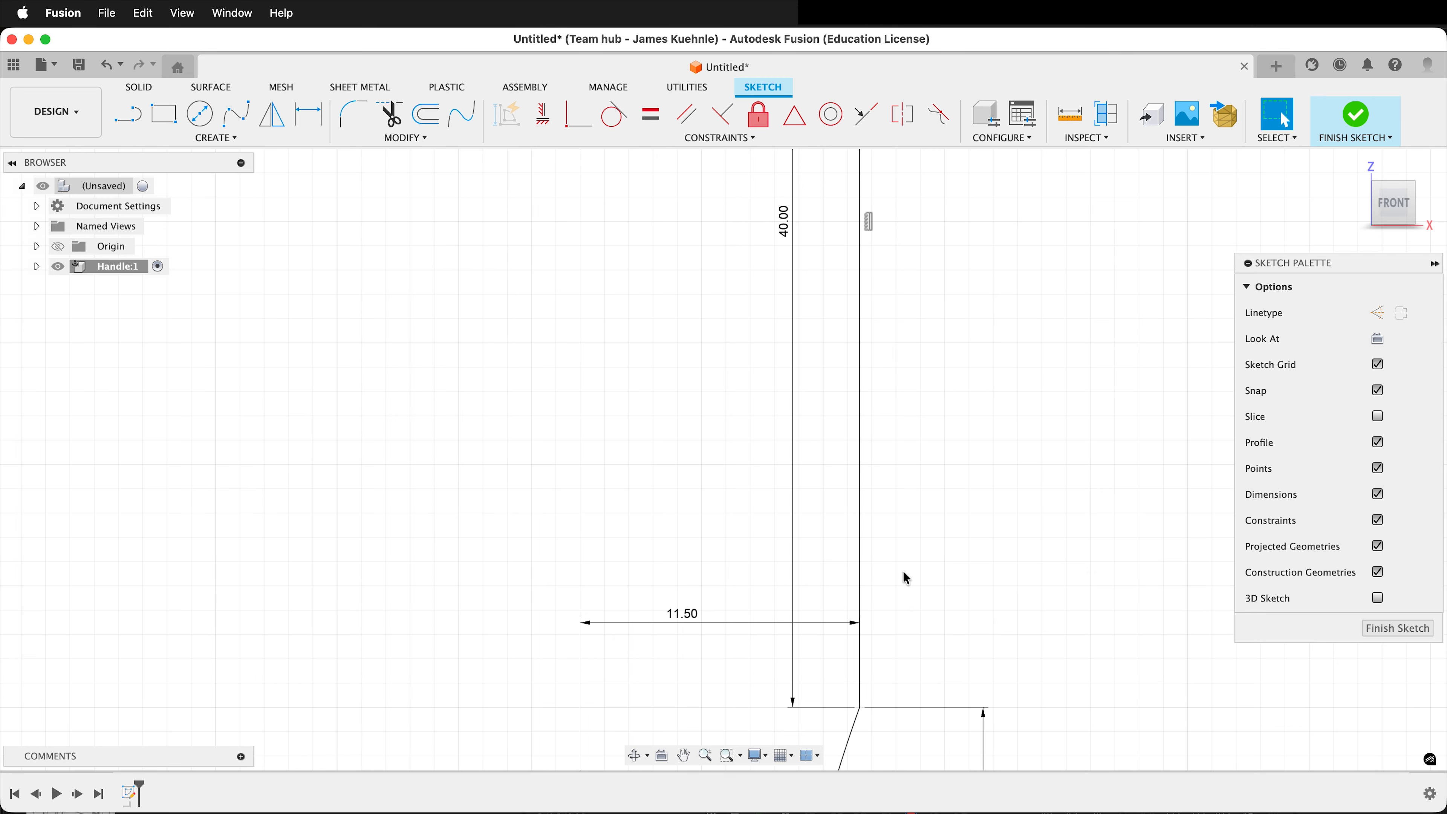
Draw a 3-point arc upward from the top end of the 40 mm line, bowing toward the vertical axis and ending slightly farther out.
scroll(904, 577, "down", 8)
scroll(933, 285, "up", 6)
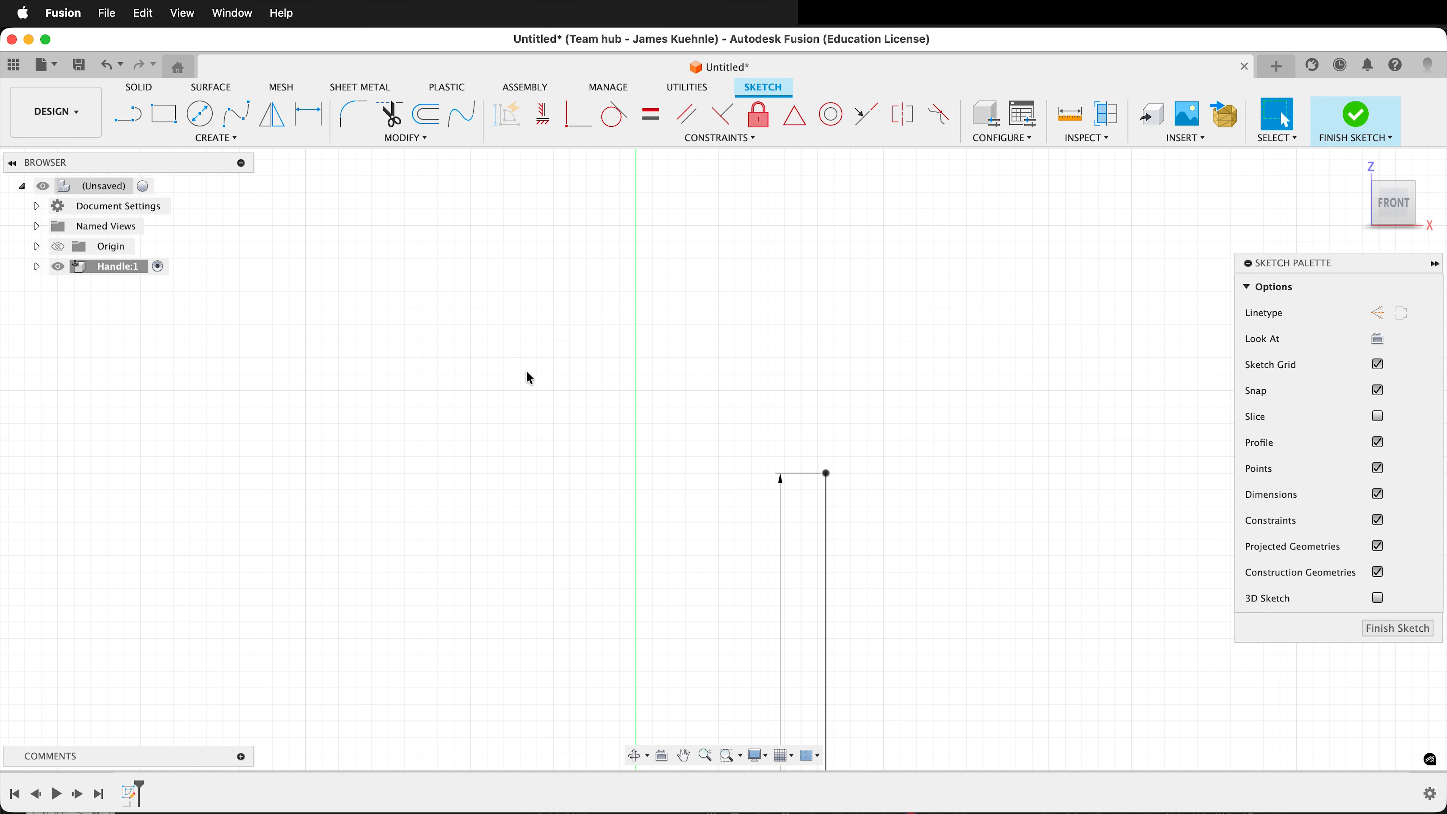
left_click(222, 139)
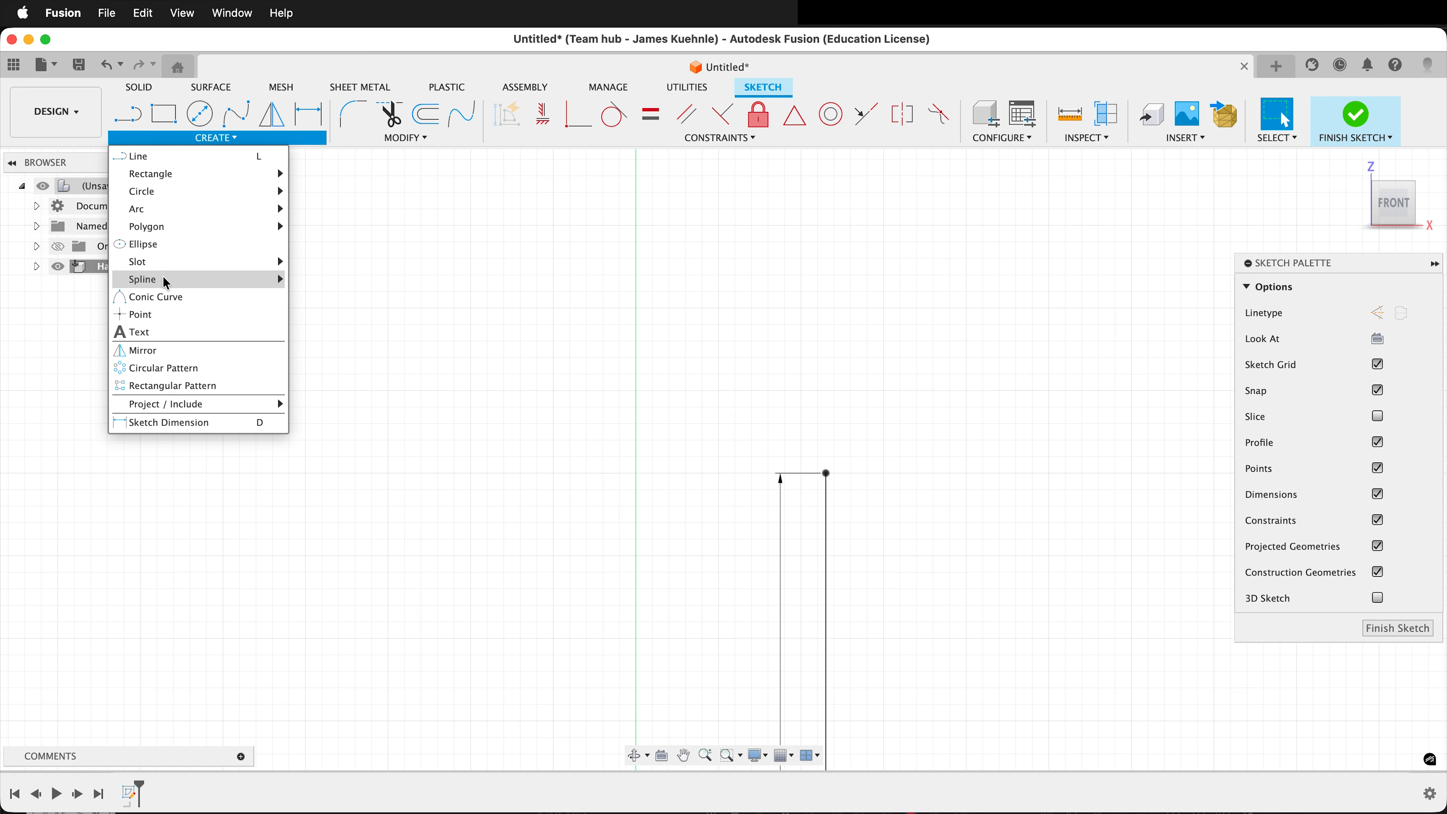
mouse_move(178, 207)
left_click(336, 226)
left_click(827, 473)
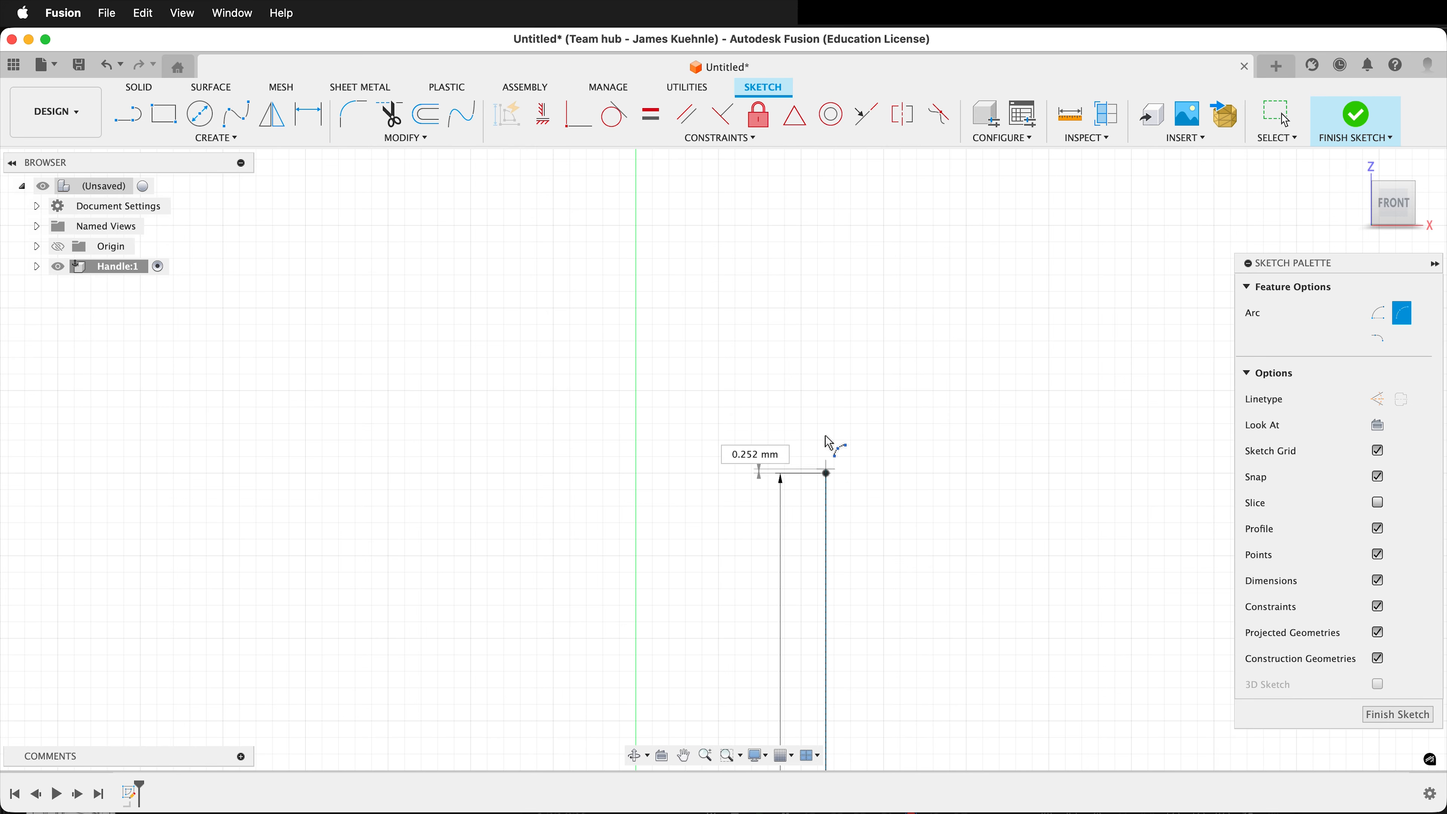
left_click(841, 311)
left_click(833, 349)
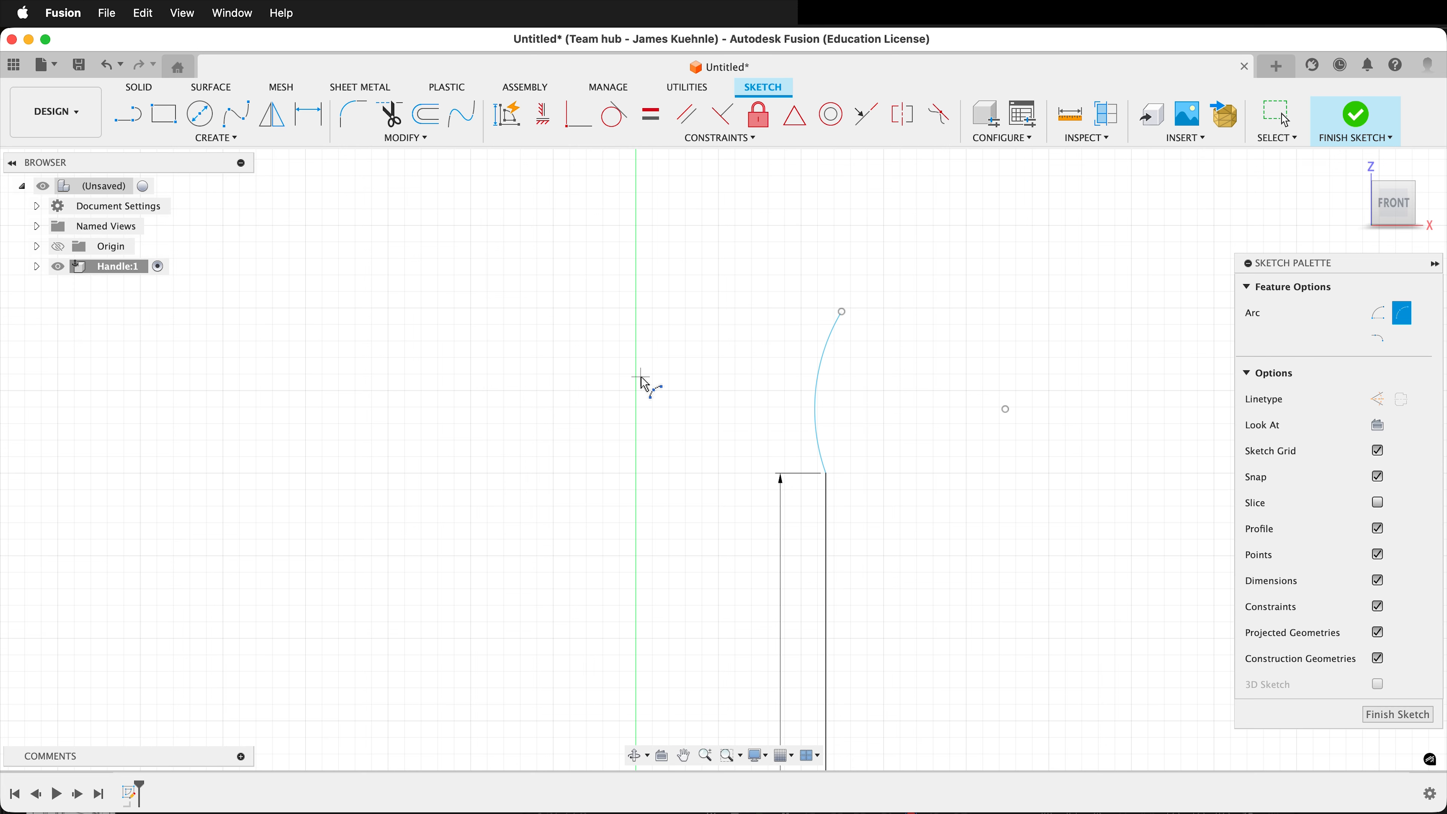
key("Escape")
Make the upper side arc tangent to the 40 mm vertical line it starts from.
scroll(837, 456, "up", 5)
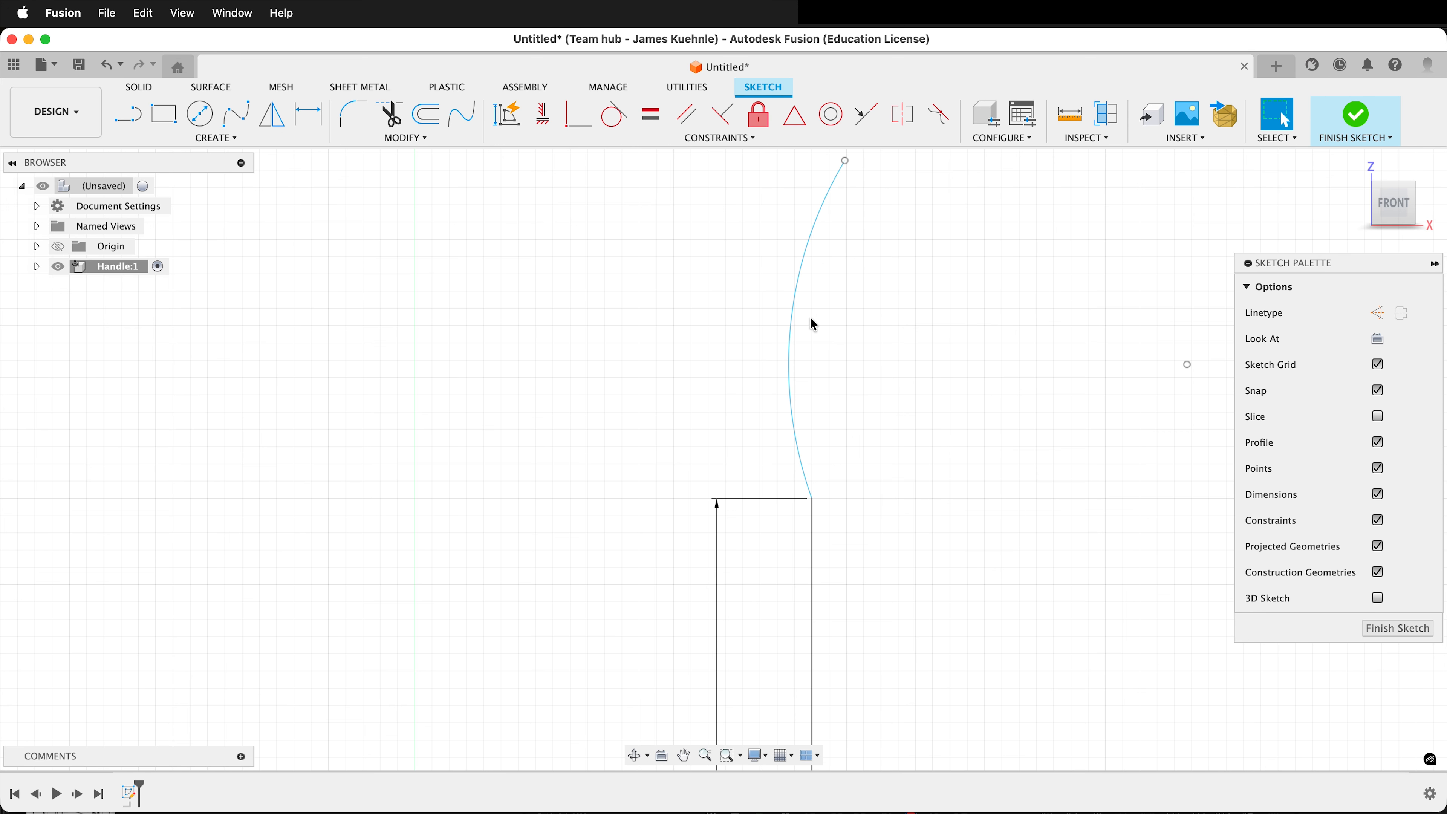
left_click(612, 116)
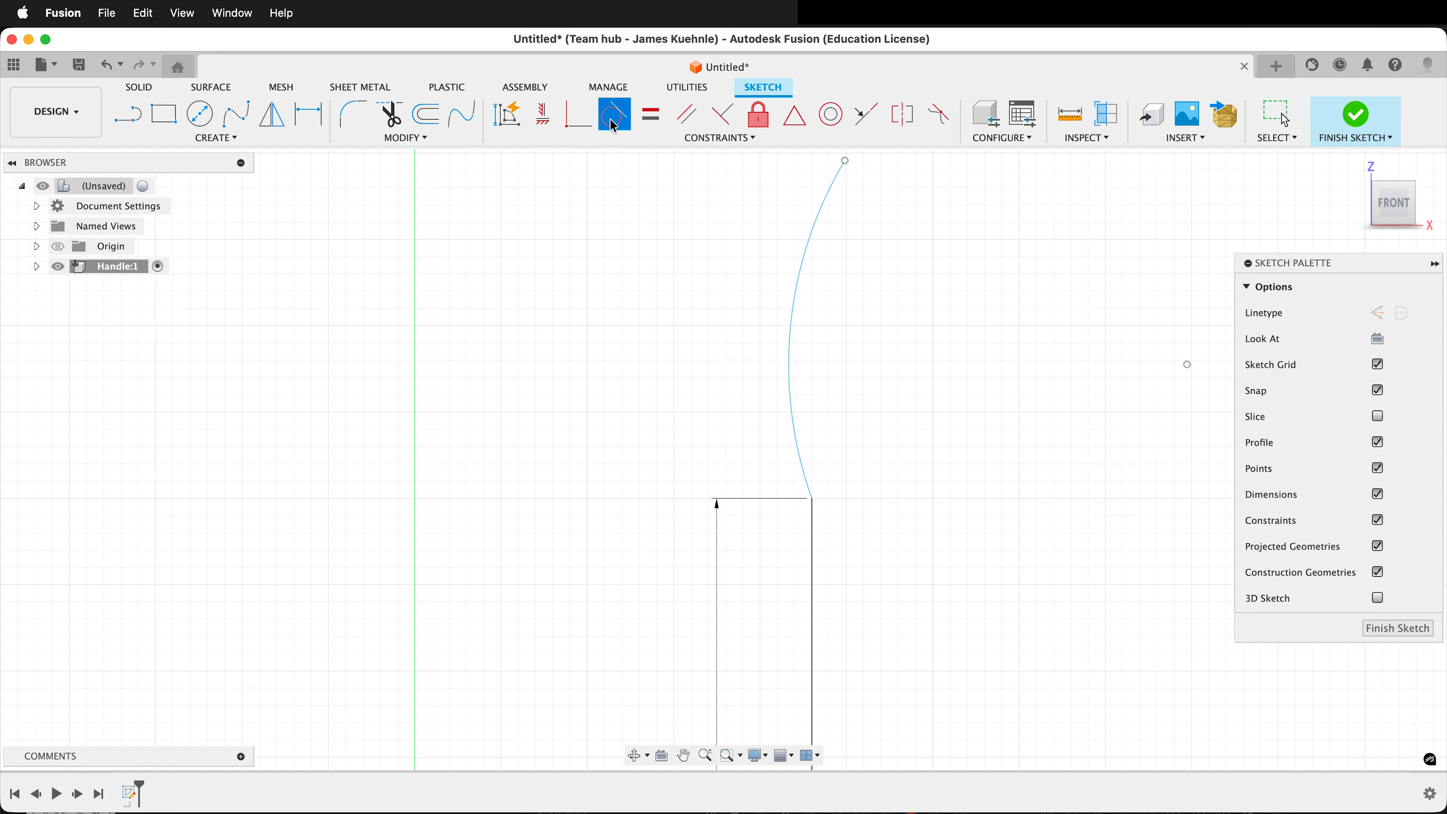
left_click(802, 464)
left_click(814, 542)
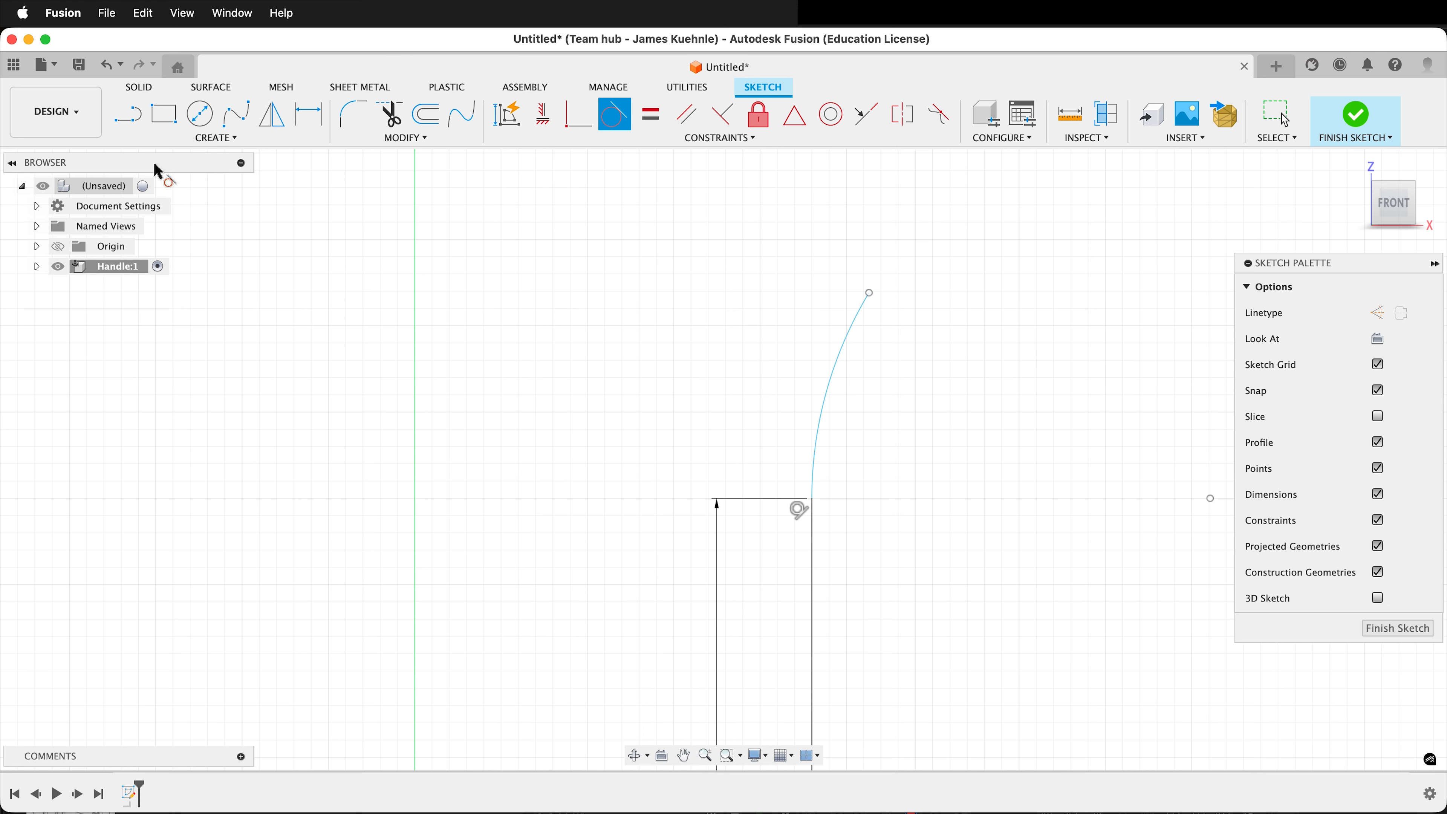
Draw a 3-point arc from the upper side arc's free end toward the vertical axis, bowing upward and ending short of the axis.
left_click(223, 139)
mouse_move(171, 209)
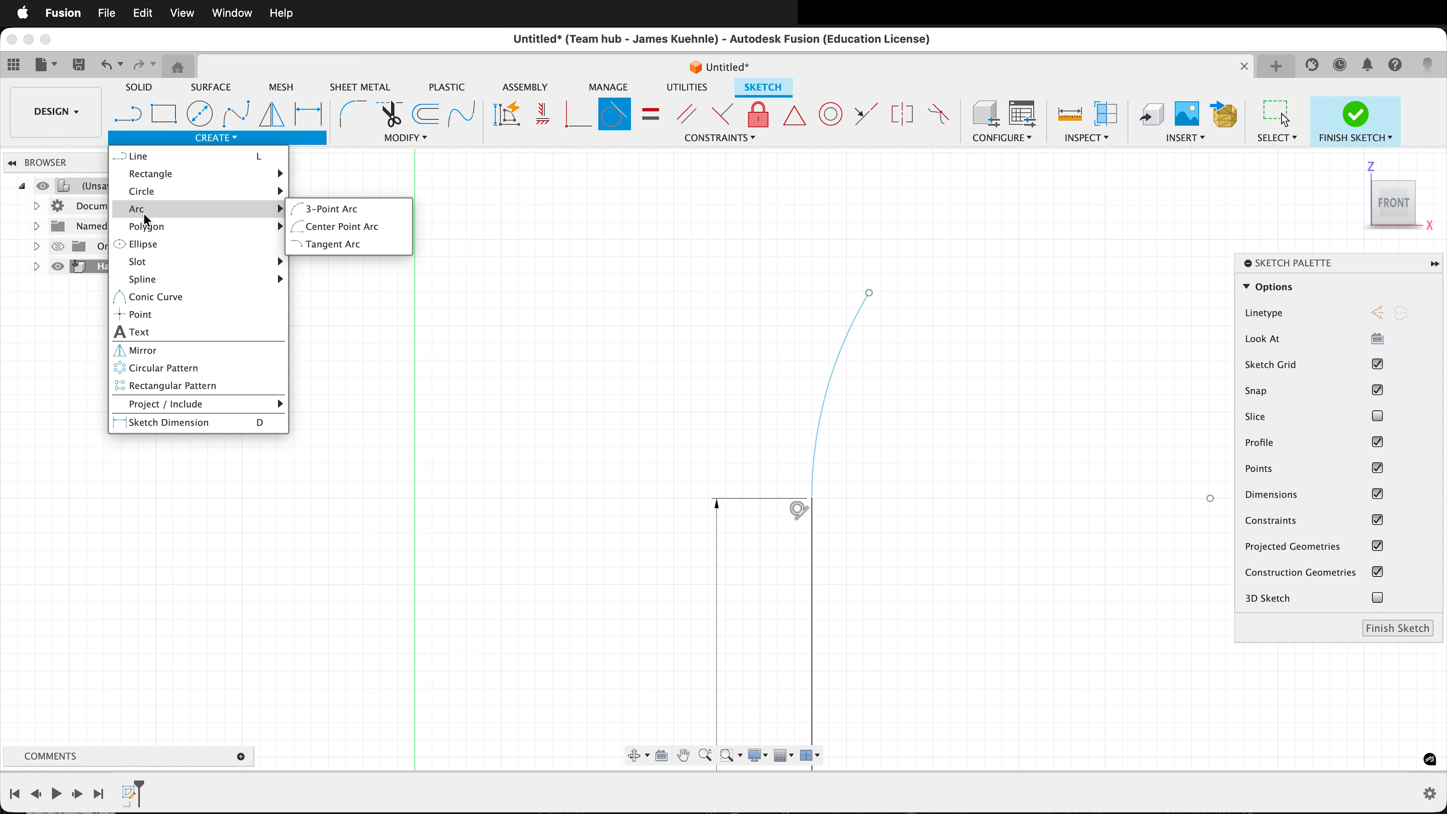
left_click(340, 210)
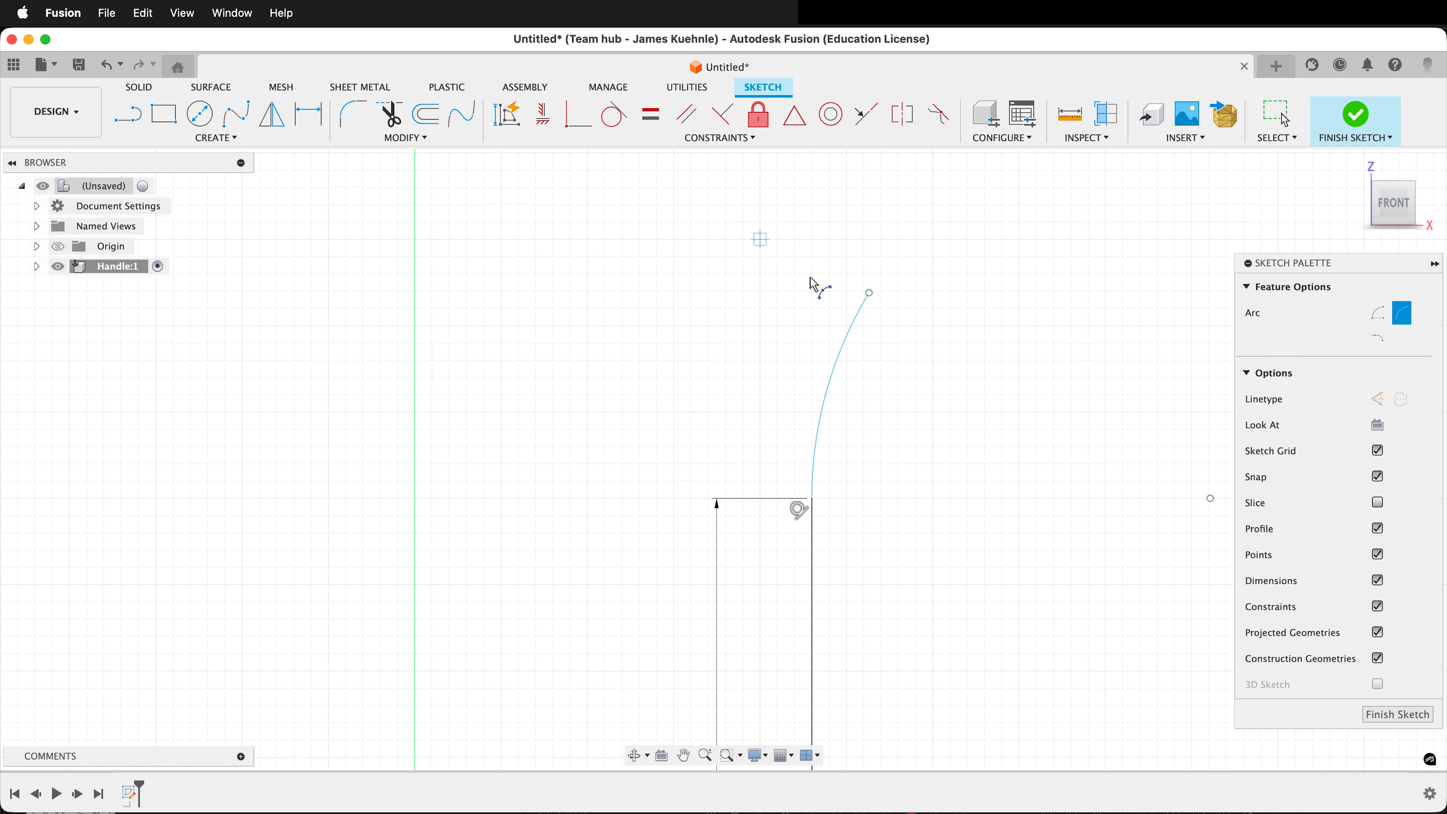
left_click(870, 293)
left_click(695, 257)
left_click(744, 258)
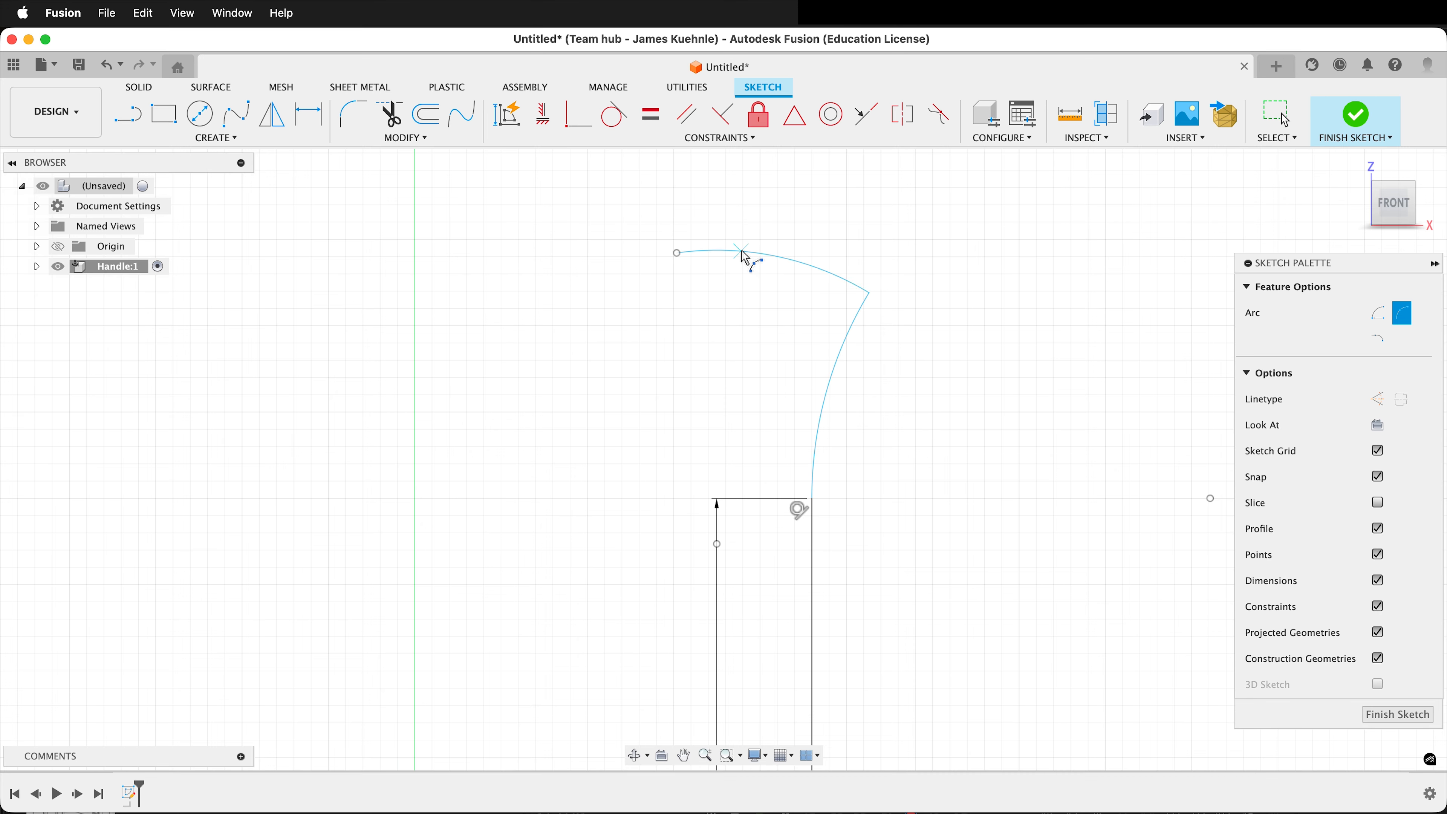
Close the profile with a straight line from the top arc's free end down to the origin.
scroll(773, 245, "down", 10)
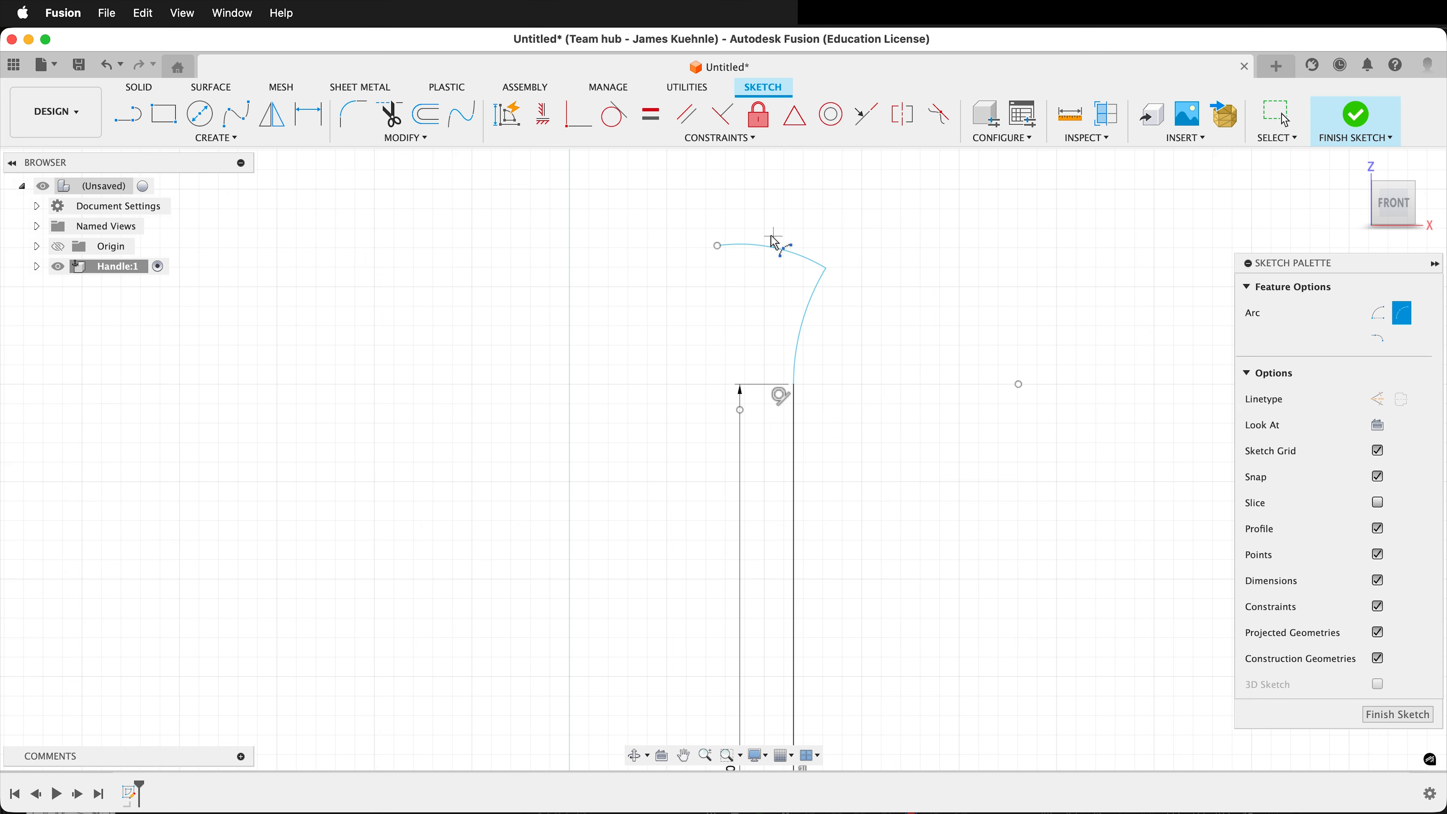
key("l")
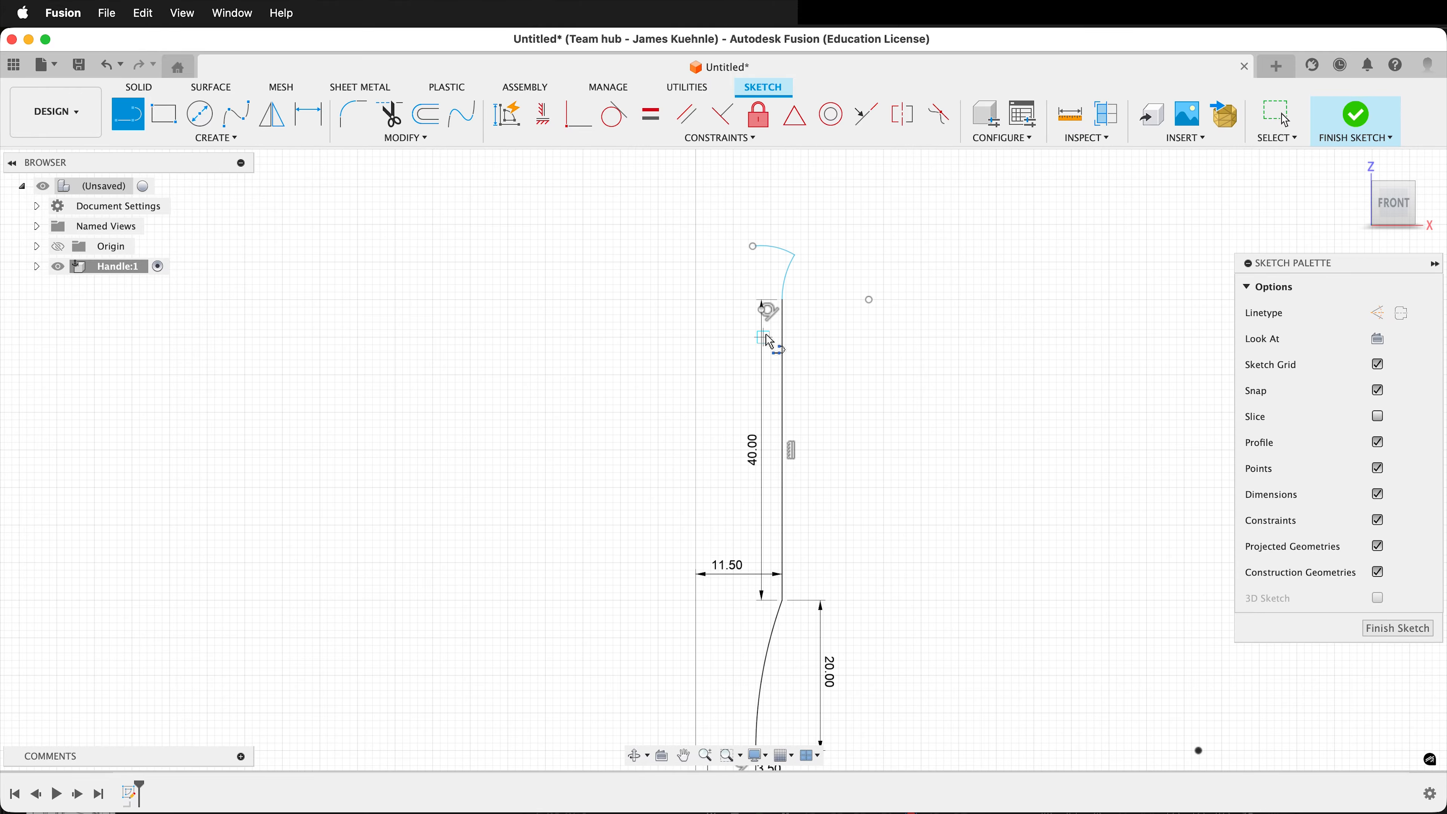
left_click(754, 249)
scroll(751, 254, "down", 5)
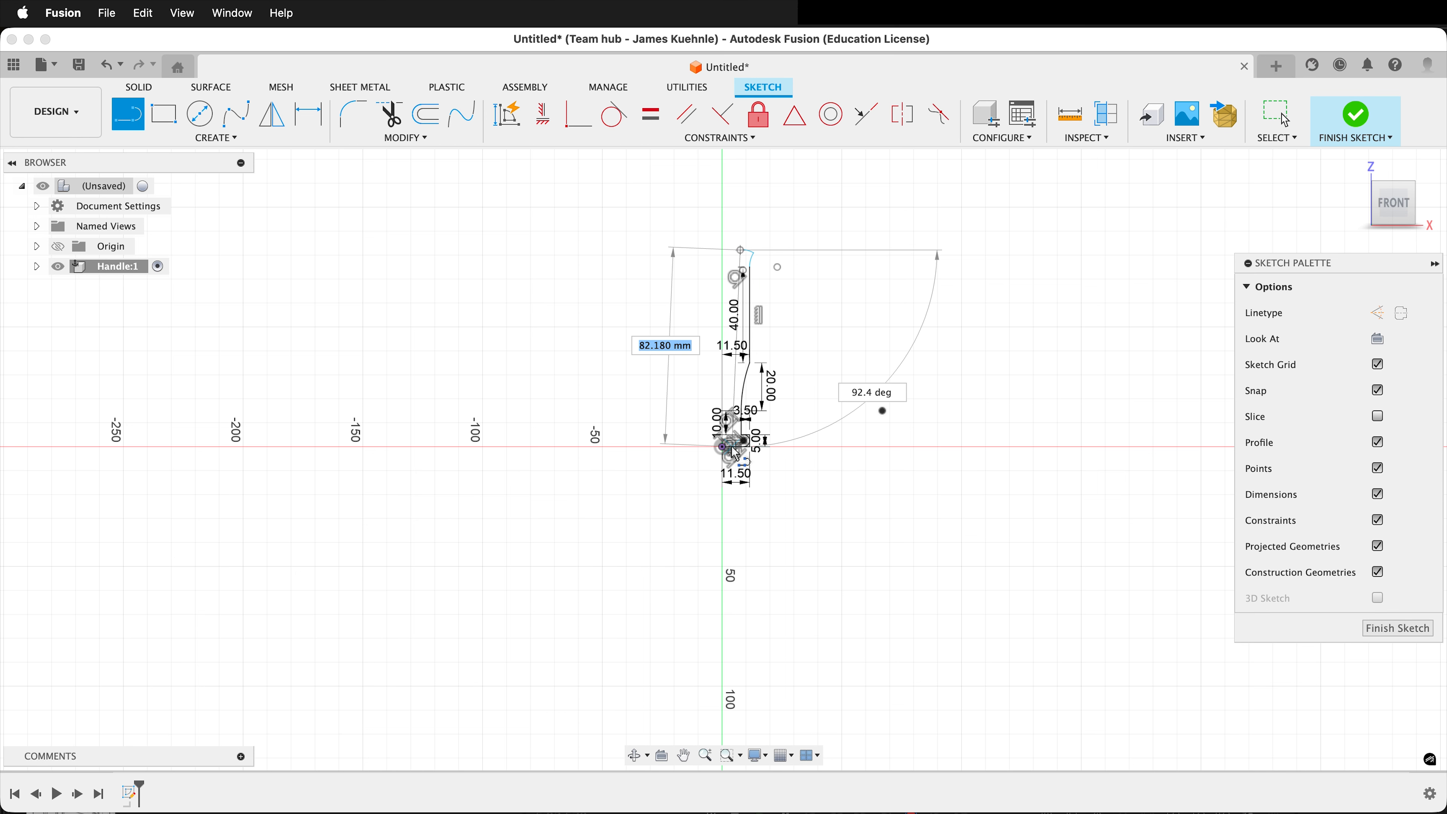
scroll(725, 444, "up", 5)
scroll(724, 444, "up", 5)
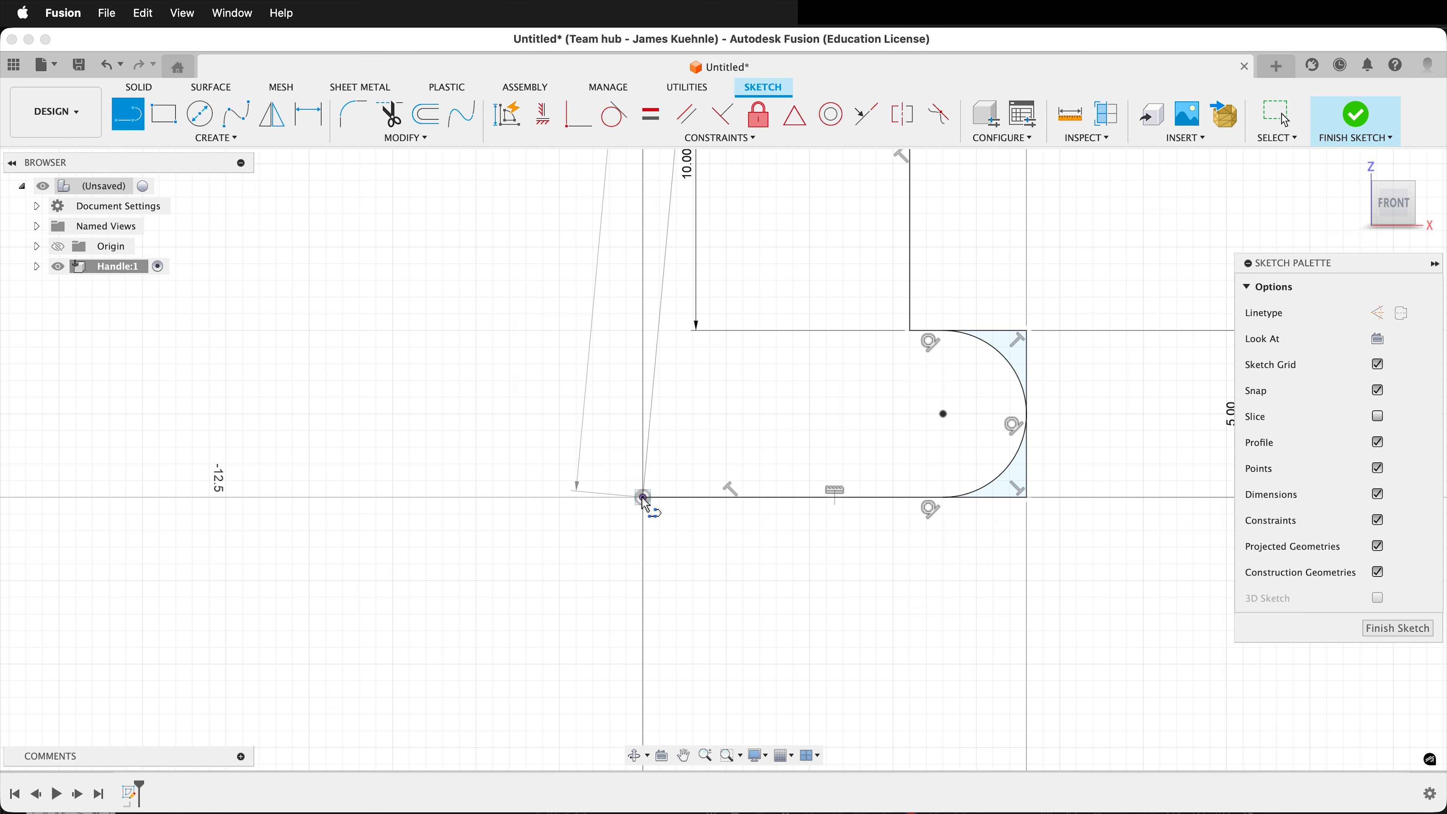
left_click(644, 499)
scroll(641, 495, "down", 6)
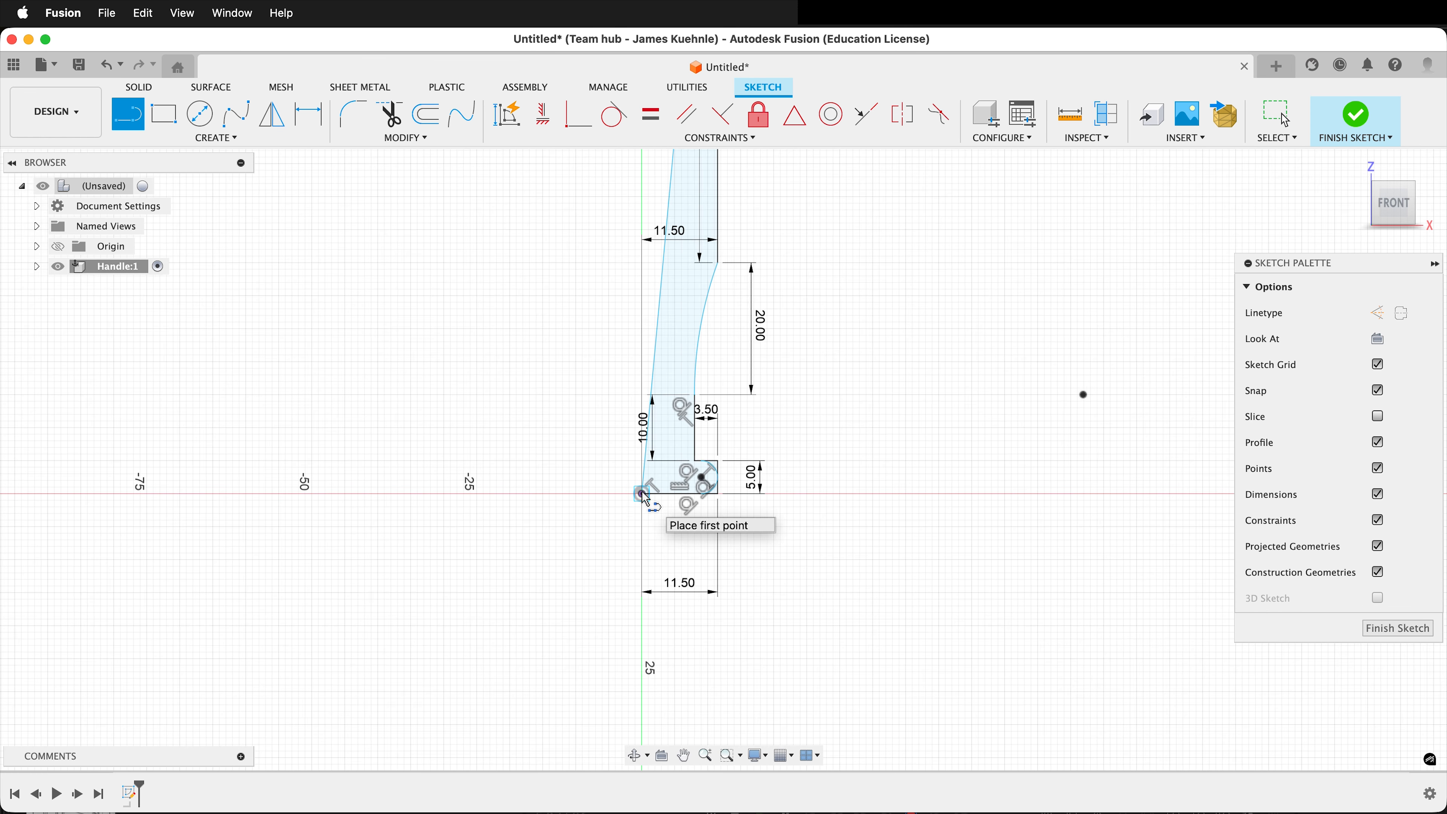
scroll(680, 318, "up", 5)
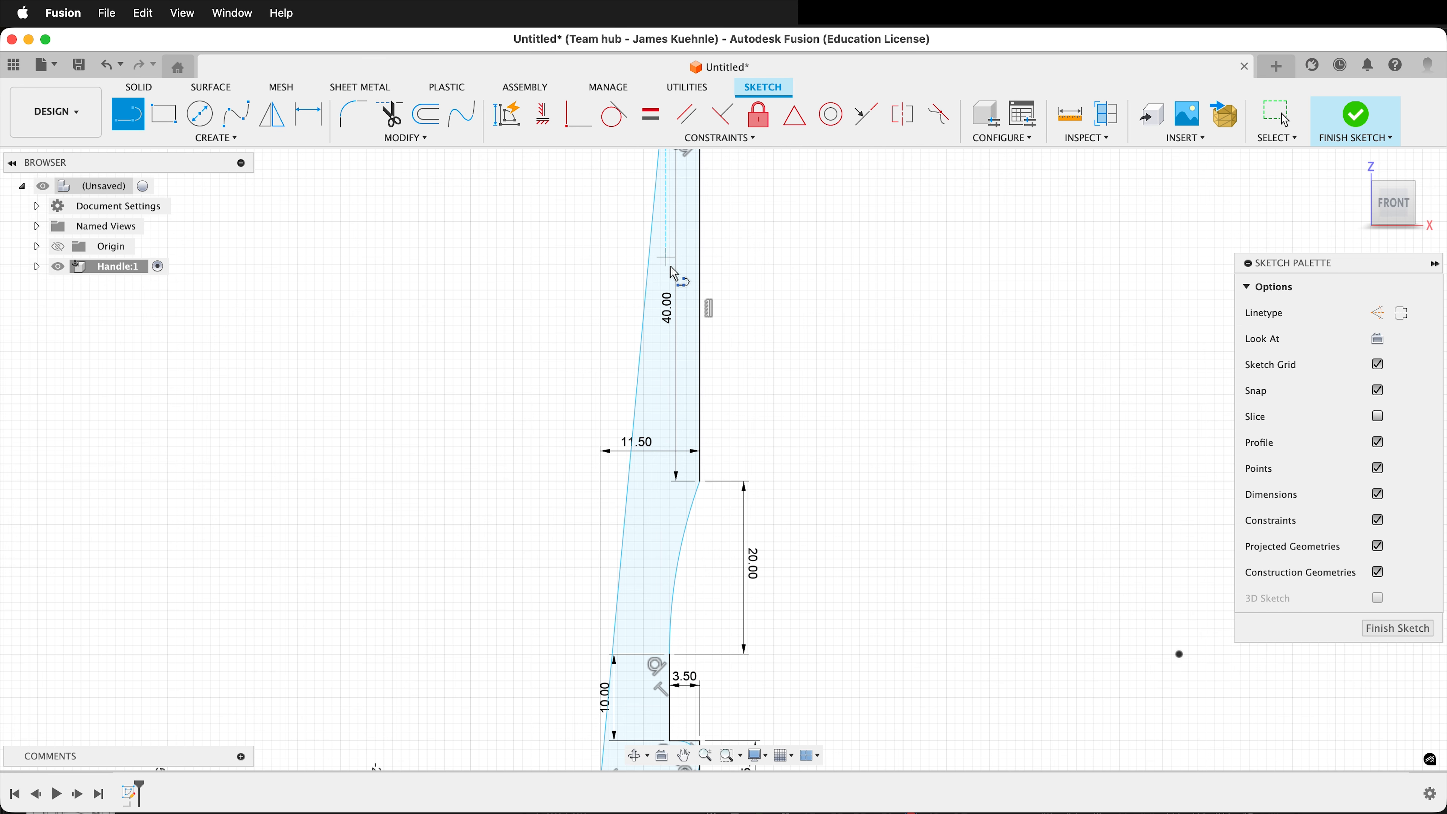
key("Escape")
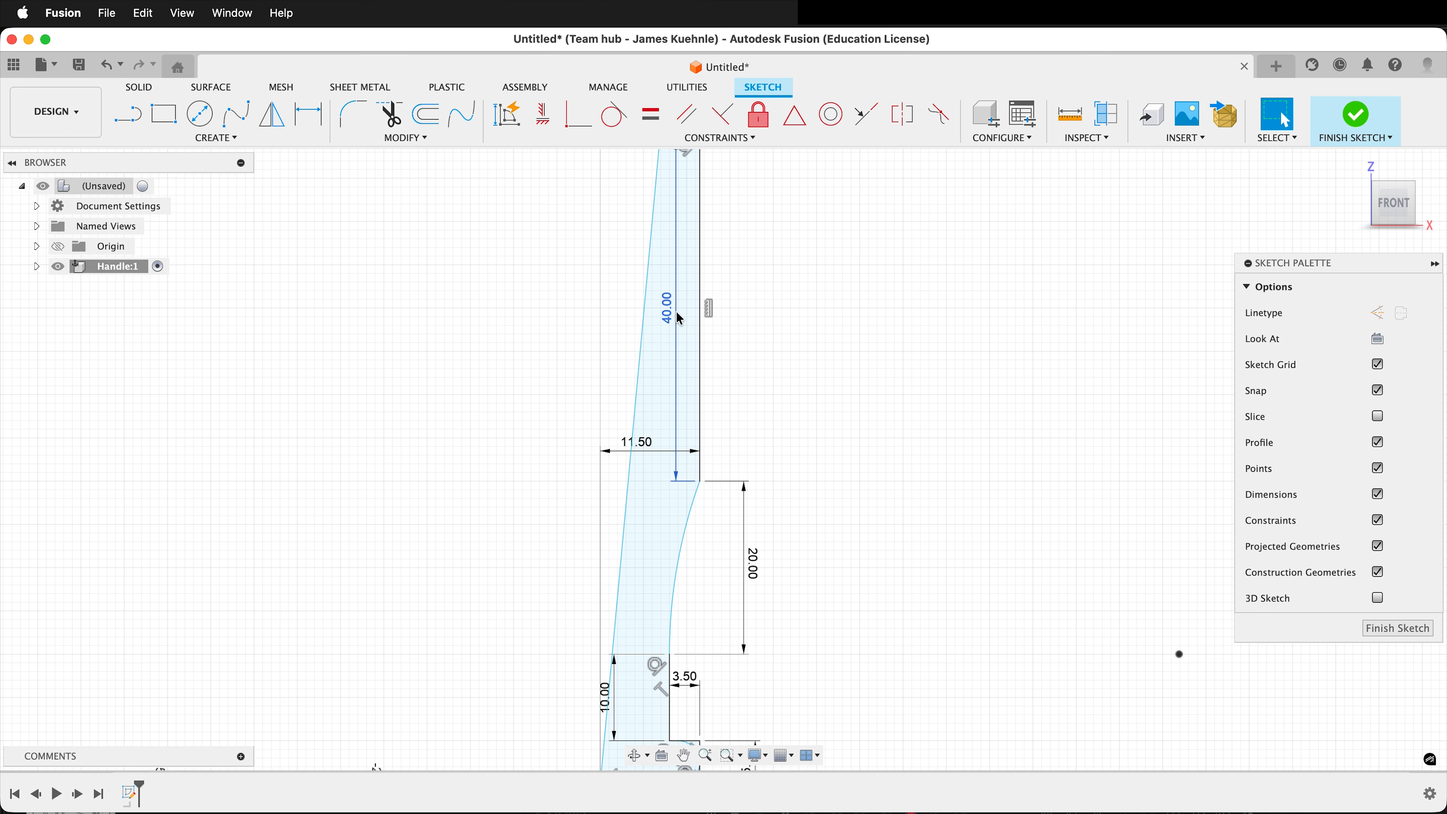
Constrain the slanted closing line to be vertical so it lies on the axis.
left_click(550, 124)
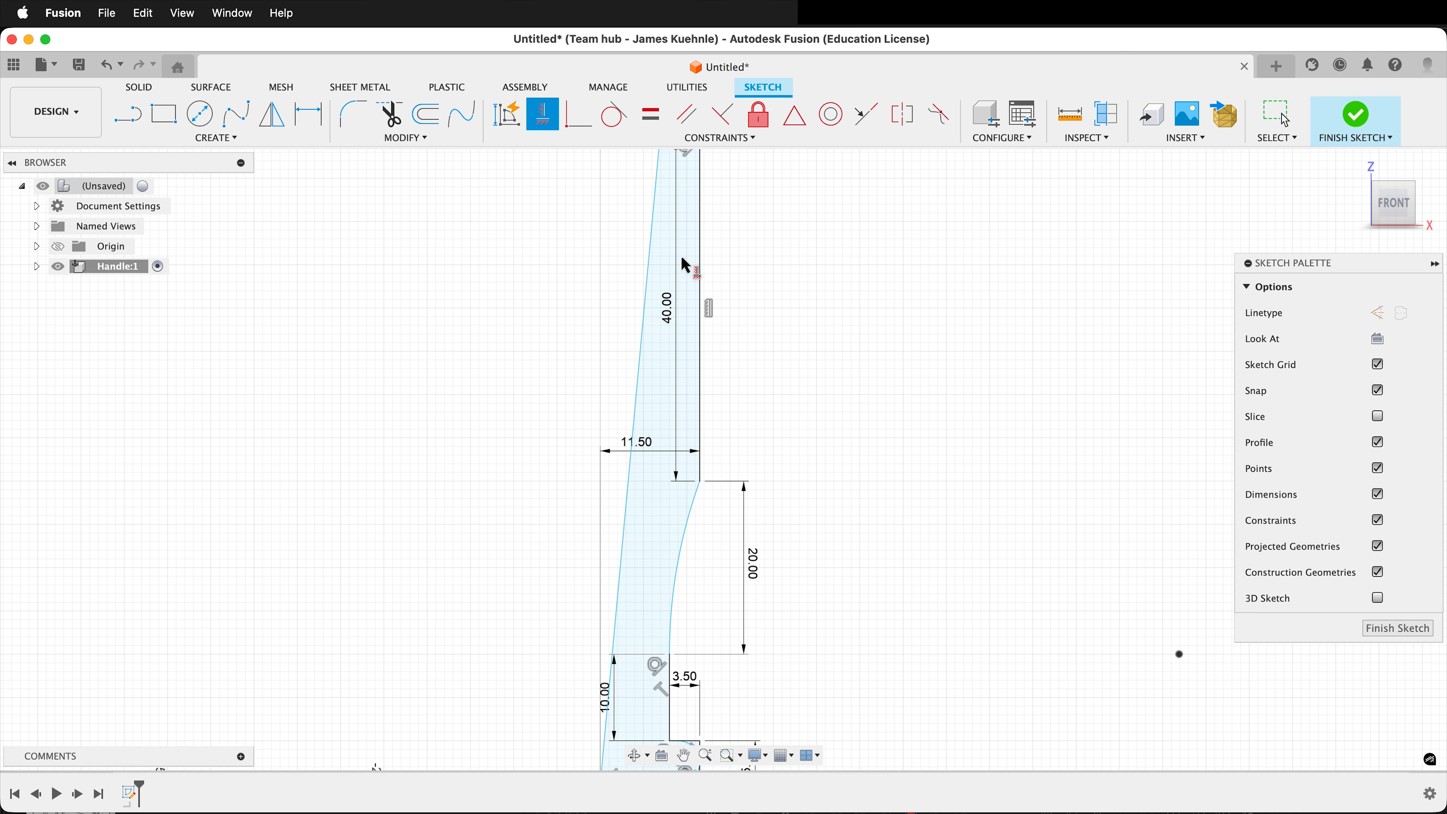
left_click(647, 285)
scroll(807, 581, "down", 5)
scroll(781, 382, "up", 7)
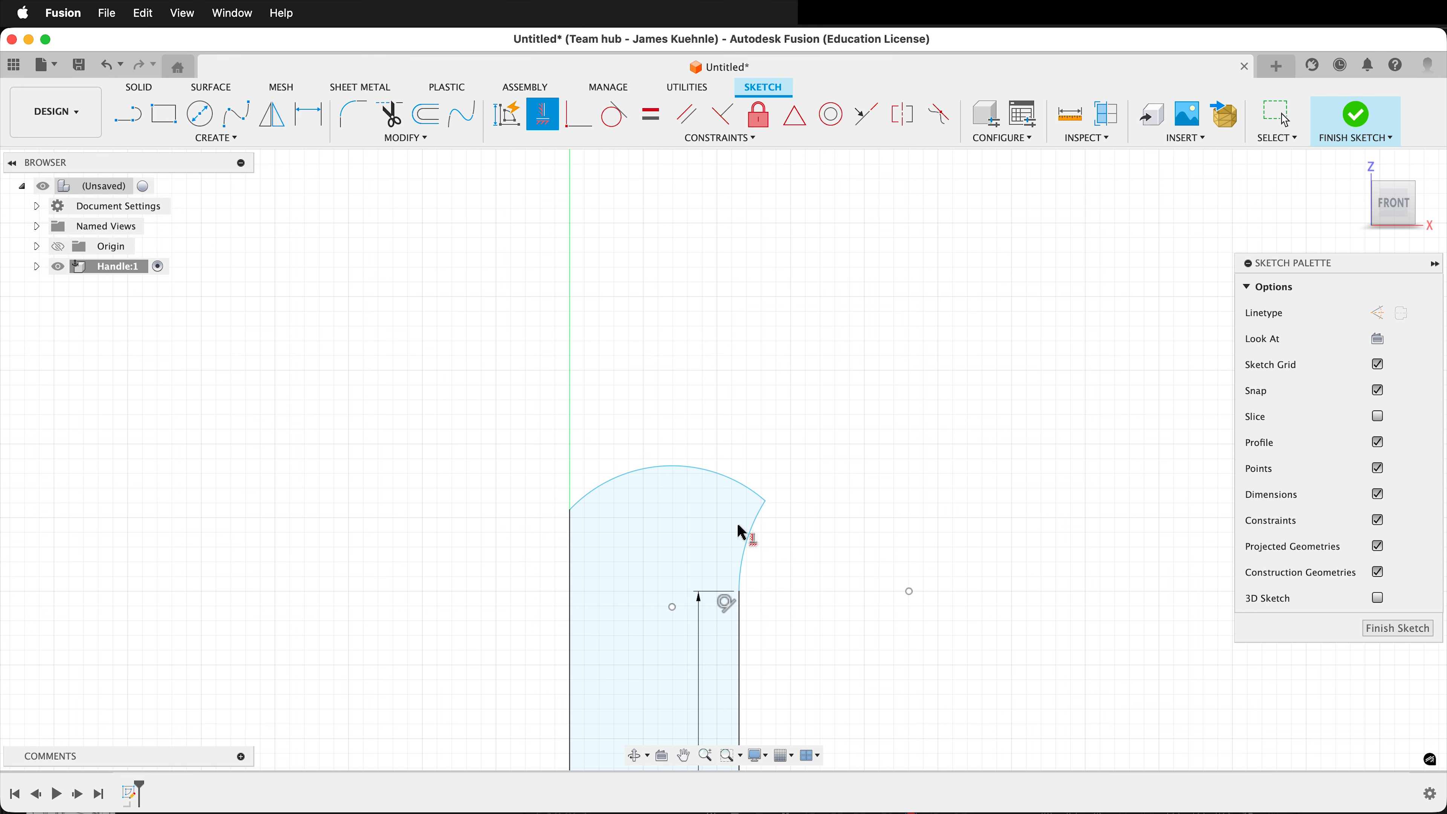
key("Escape")
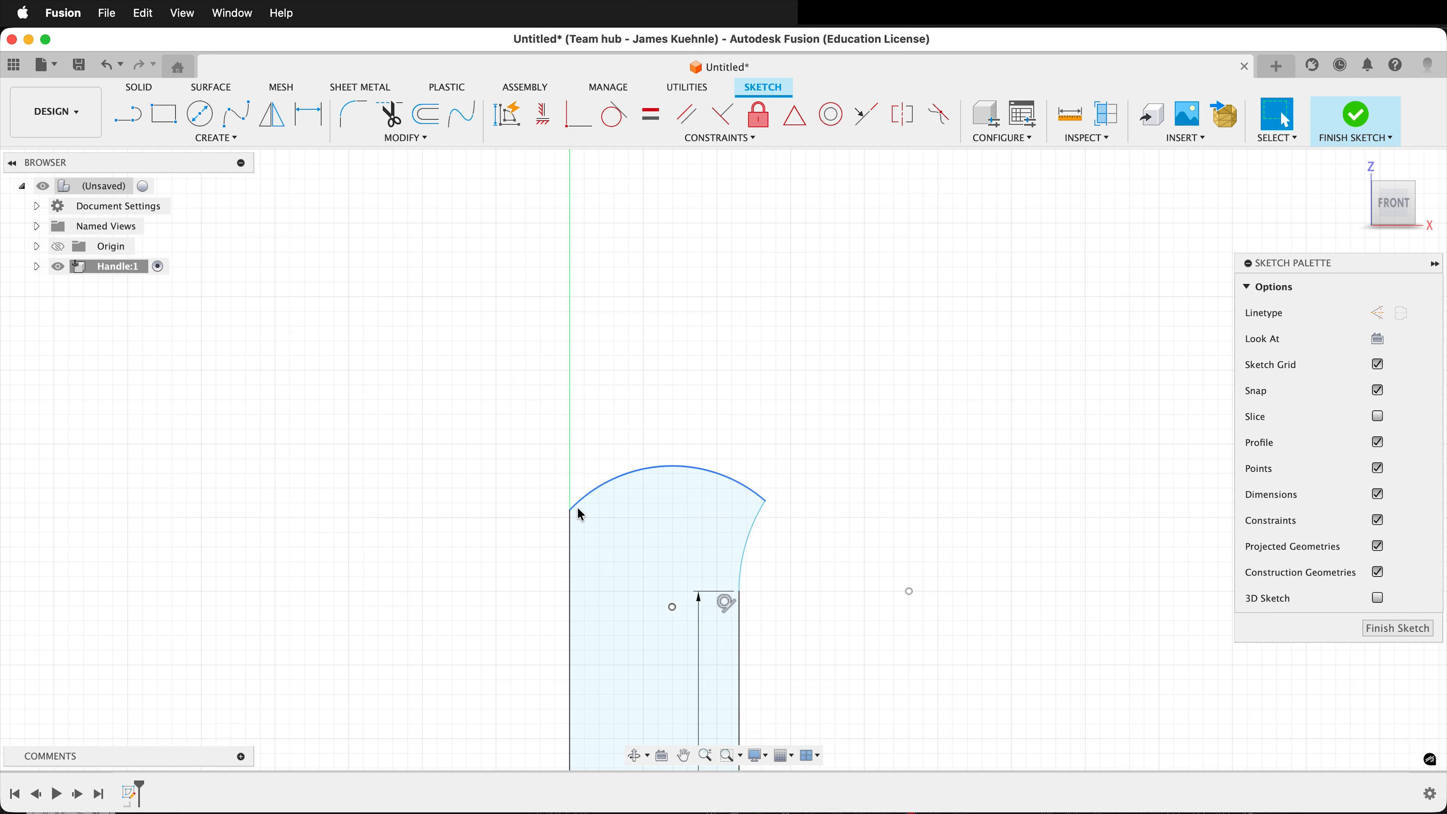
Raise the top arc's end on the axis and set the vertical distance between the arc's two ends to 2.5 mm.
mouse_move(570, 511)
left_mouse_down()
mouse_move(571, 425)
mouse_move(569, 460)
left_mouse_up()
left_click_drag(786, 476, 765, 503)
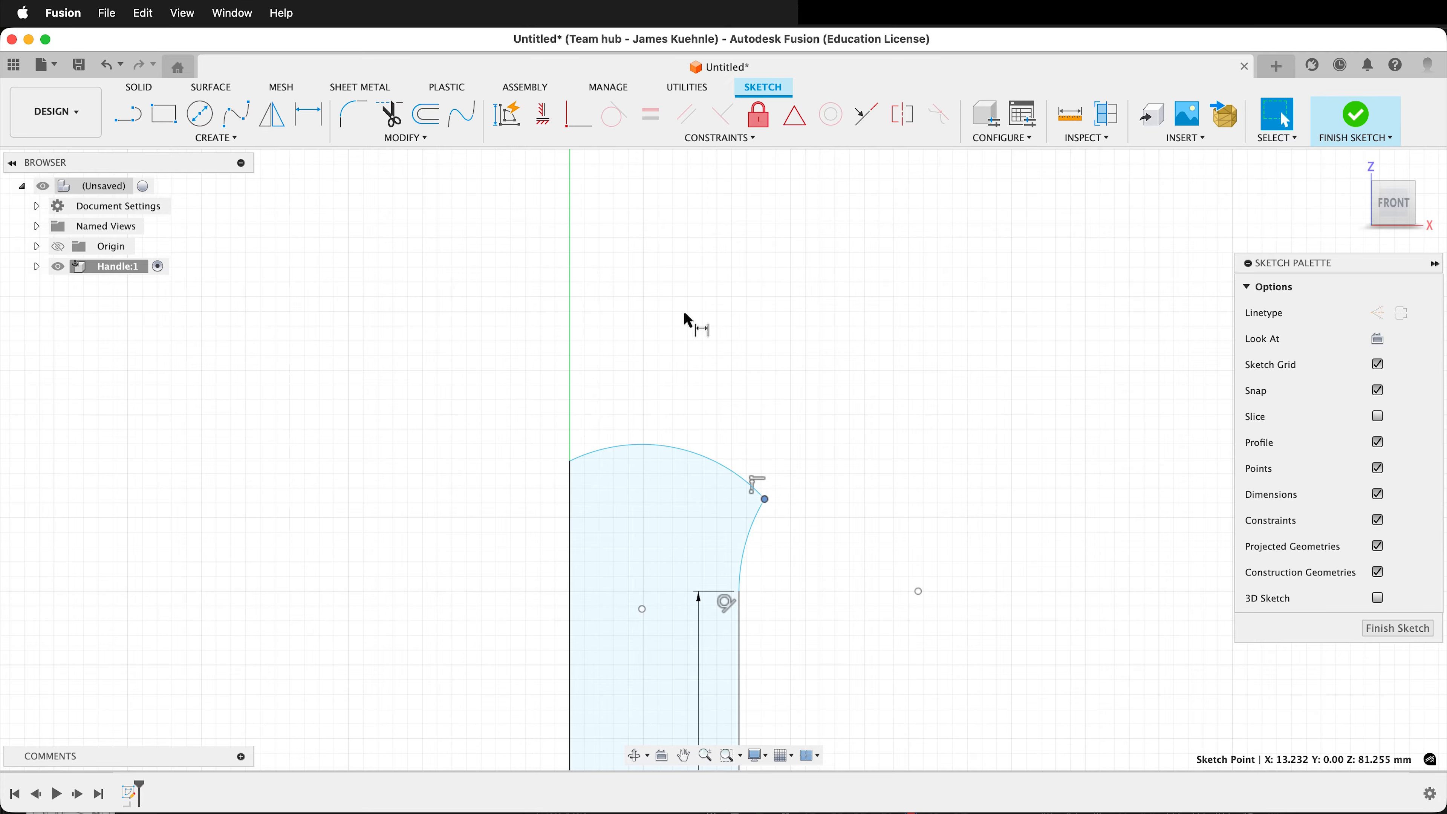
key("d")
left_click(569, 461)
left_click(765, 499)
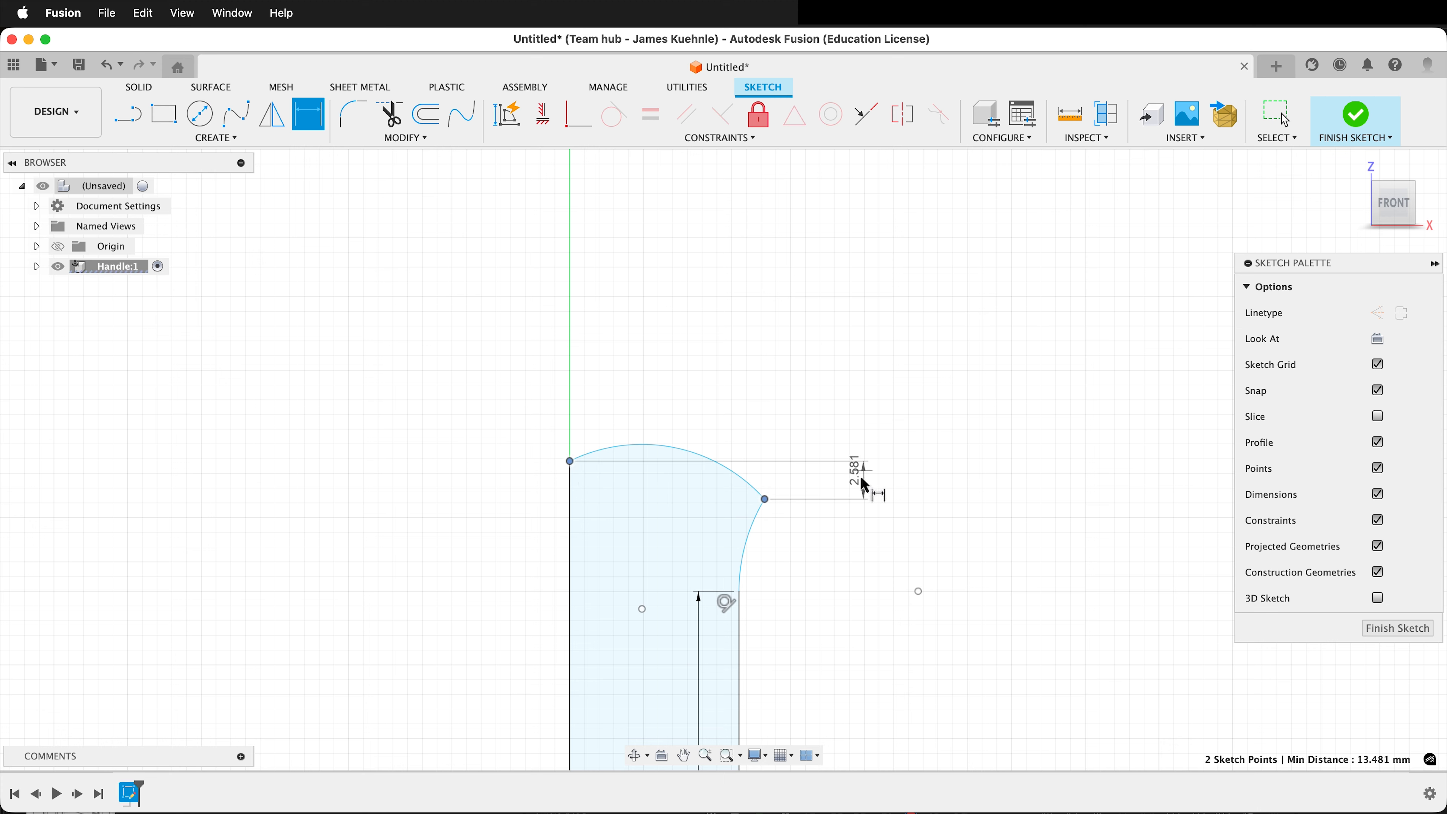
left_click(856, 486)
type("2.5")
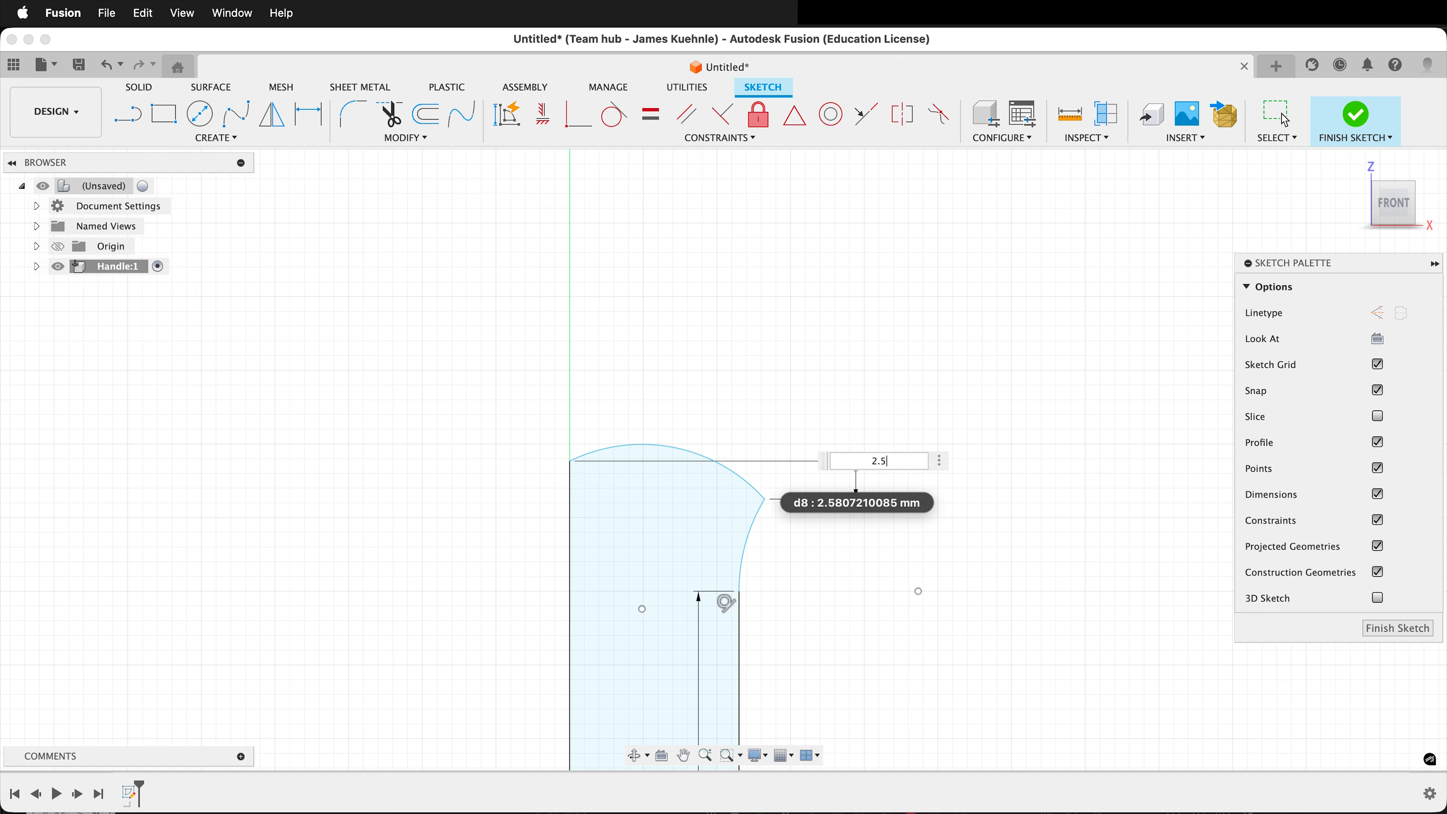
key("Return")
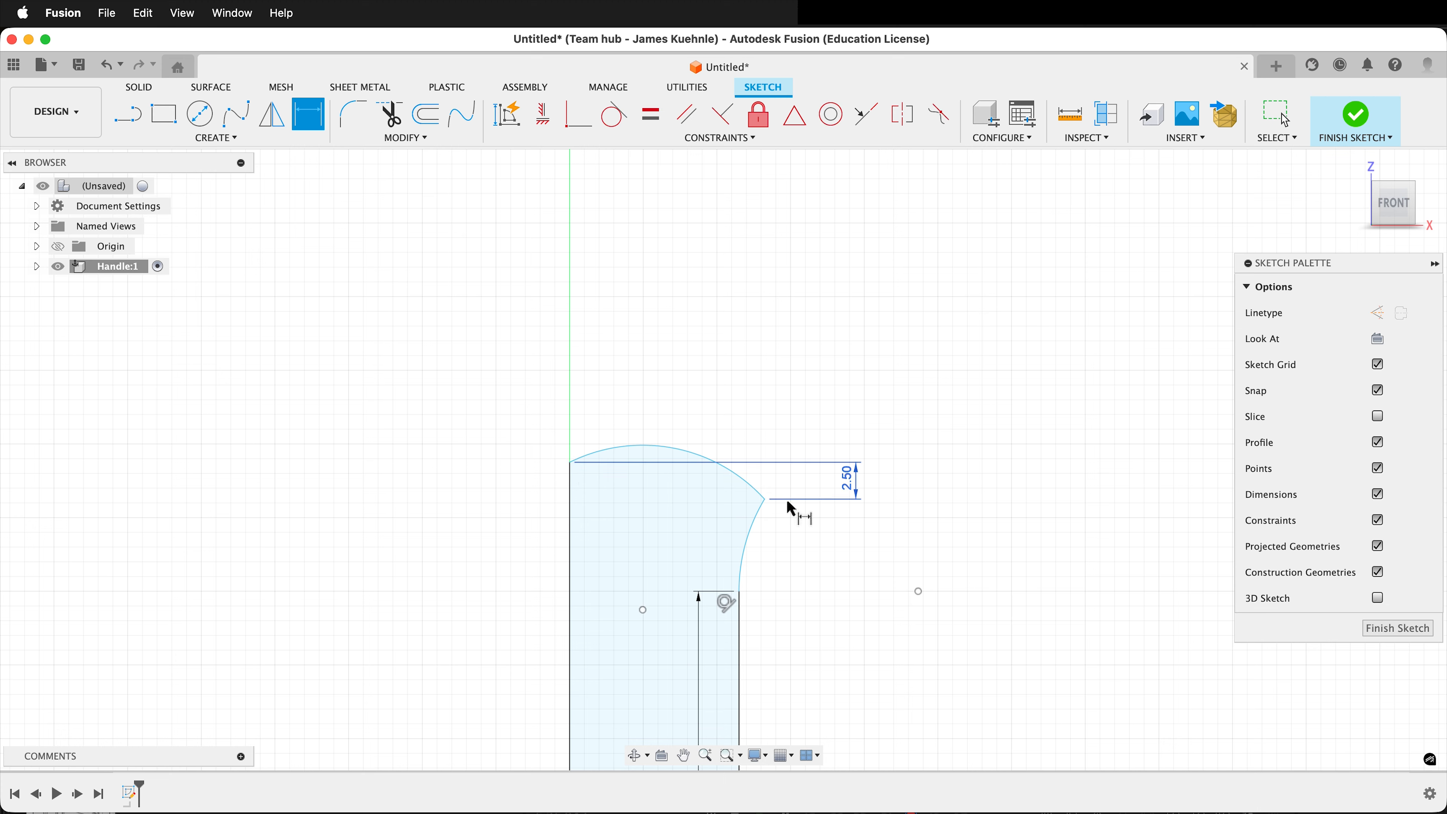
Set the vertical distance from the 40 mm line's upper end to the top arc's axis end to 10 mm.
left_click(570, 462)
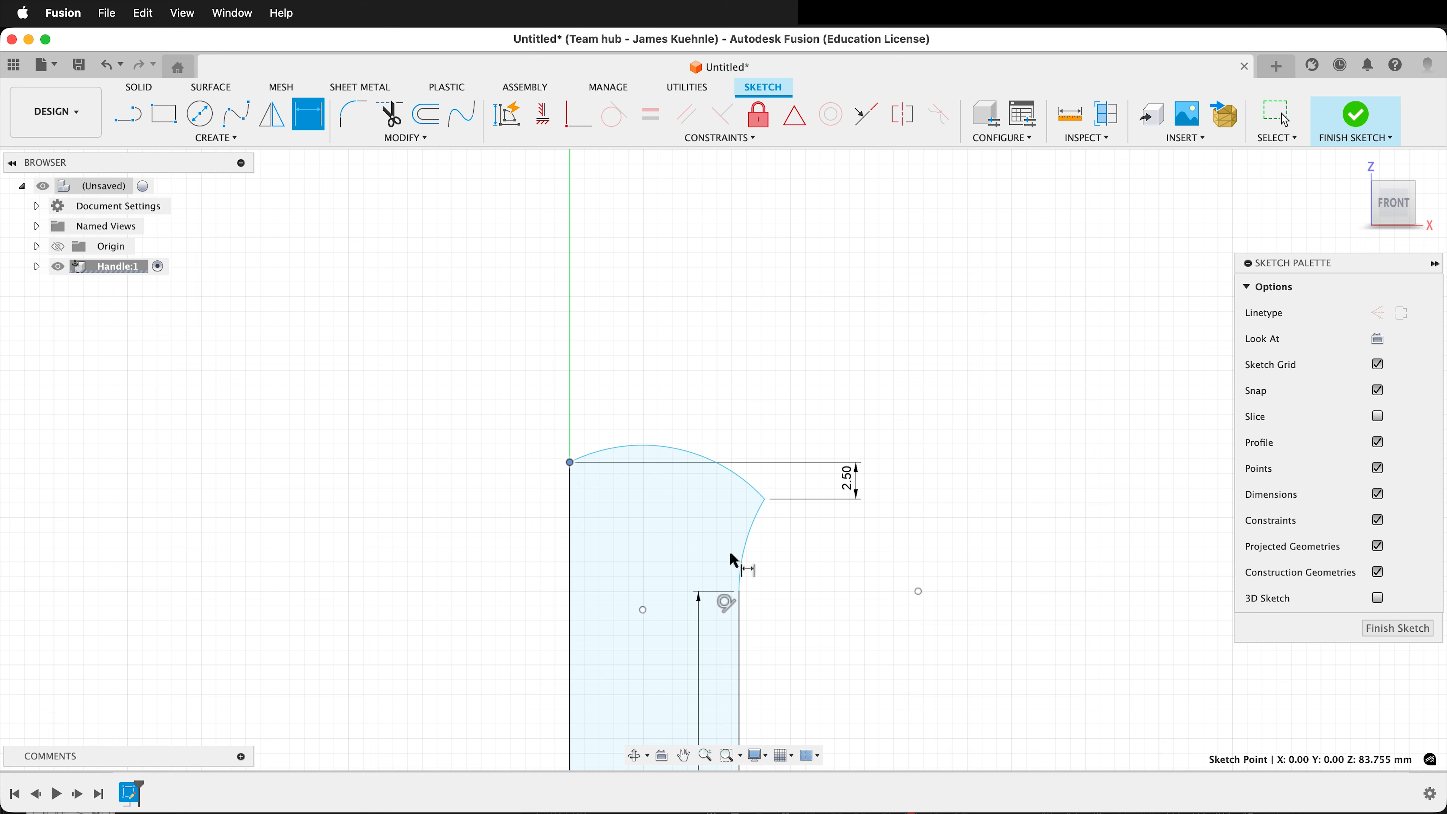
left_click(740, 593)
left_click(481, 547)
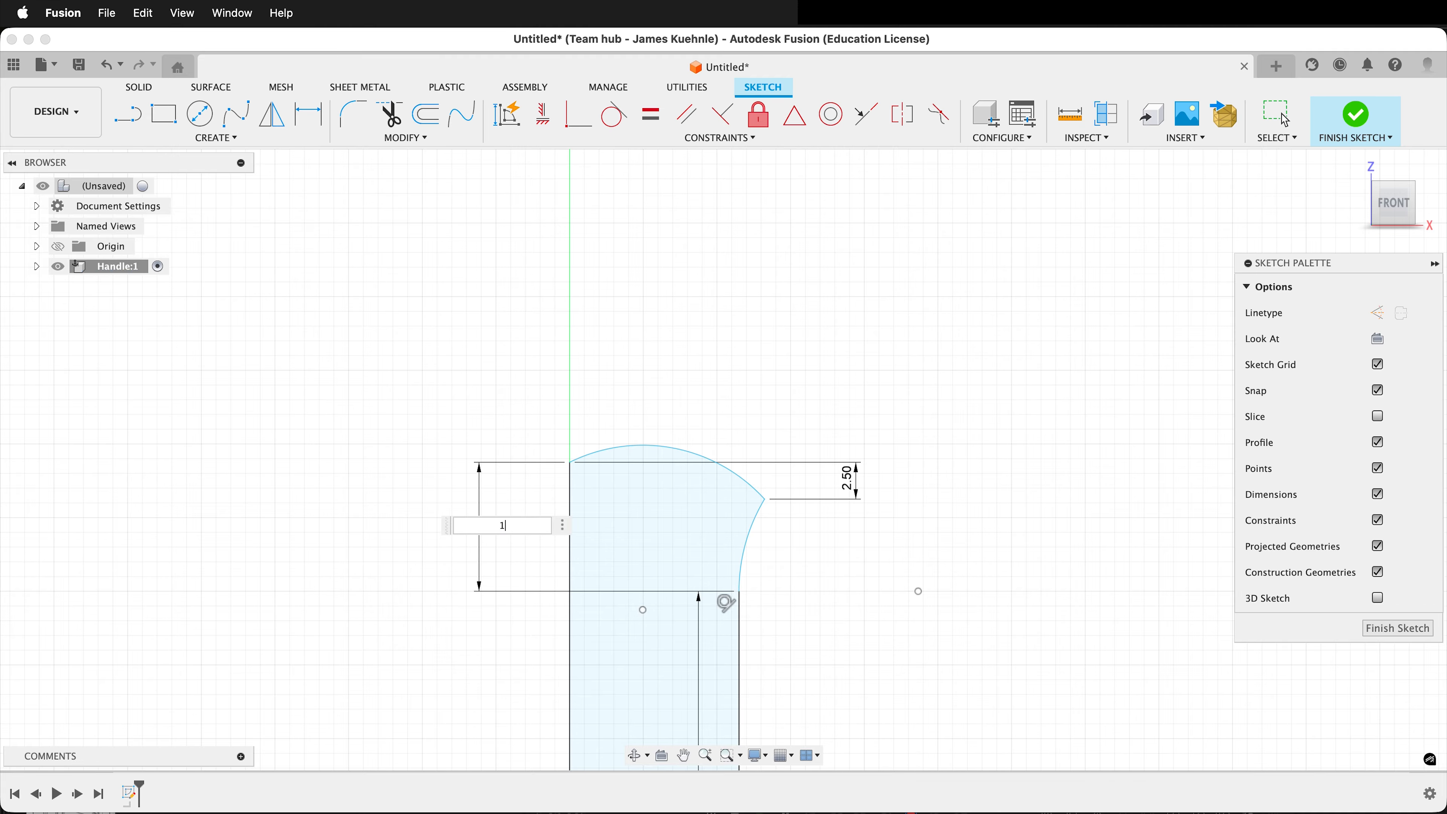
type("10")
key("Return")
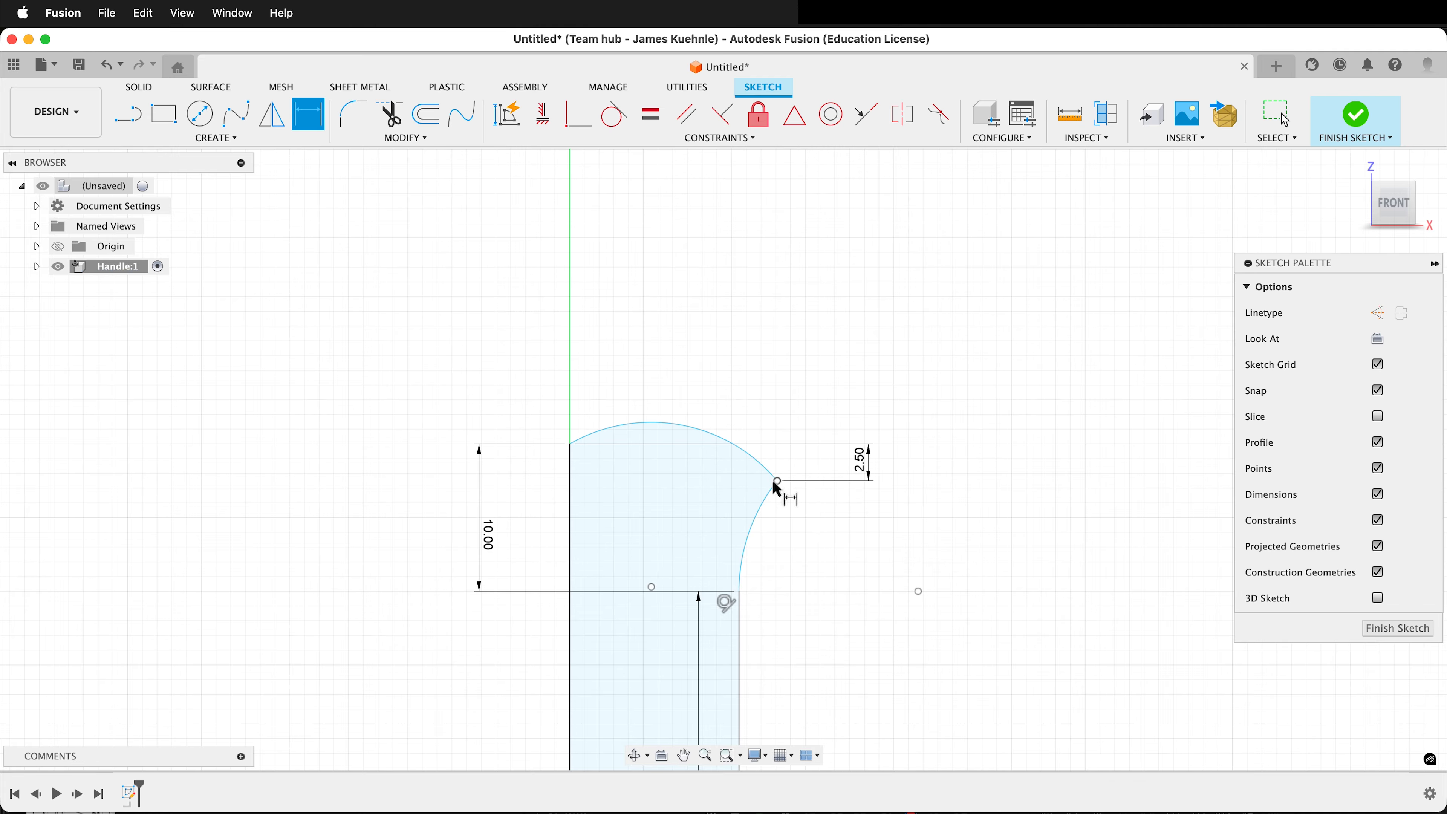
Set the horizontal distance between the top arc's outer corner and its axis end to 11.75 mm.
left_click(778, 482)
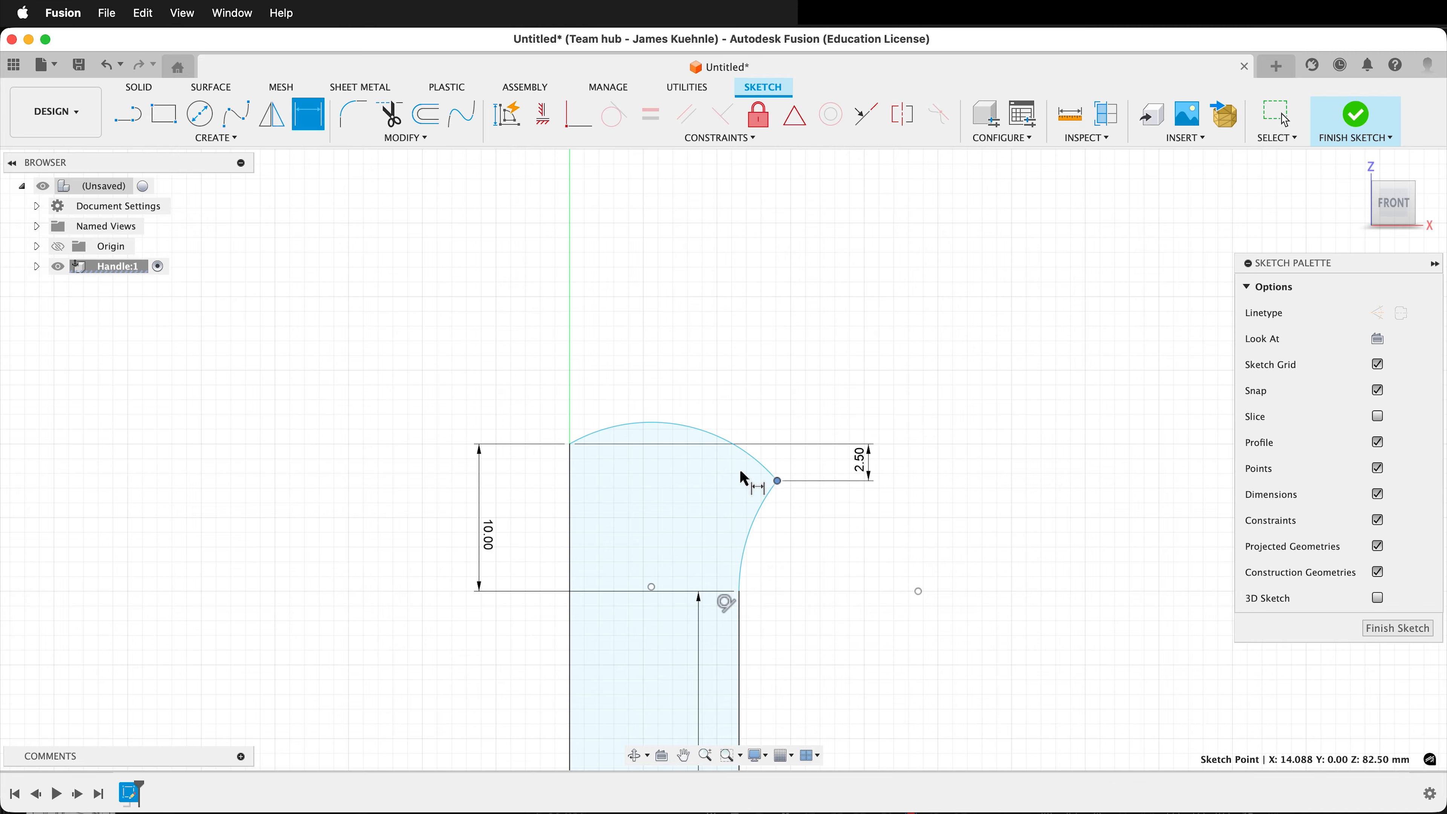
left_click(569, 443)
left_click(653, 507)
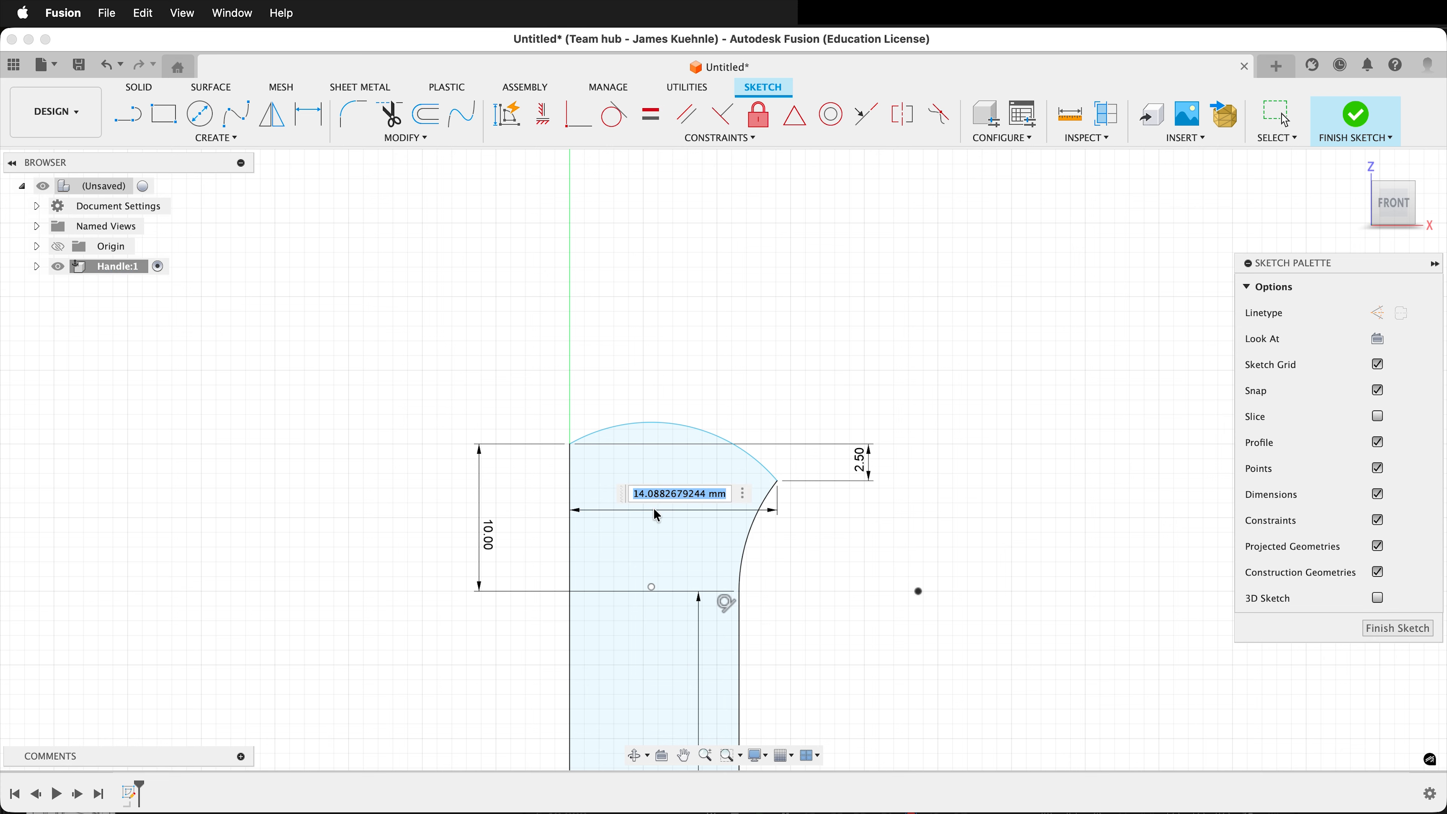
type("11.75")
key("Return")
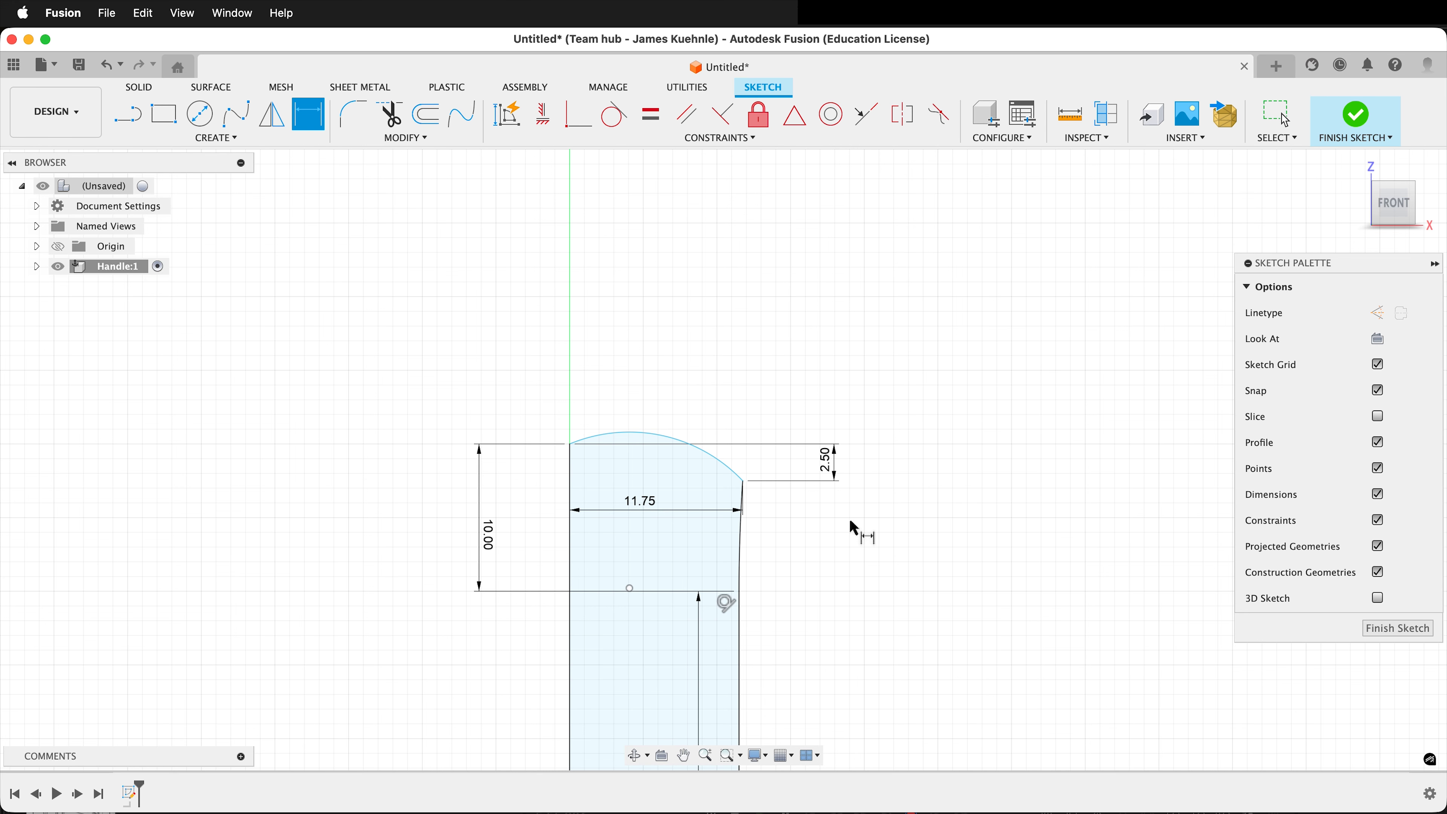
Draw a horizontal line from the top arc's axis end away from the profile and set its length to 10 mm.
scroll(496, 505, "up", 5)
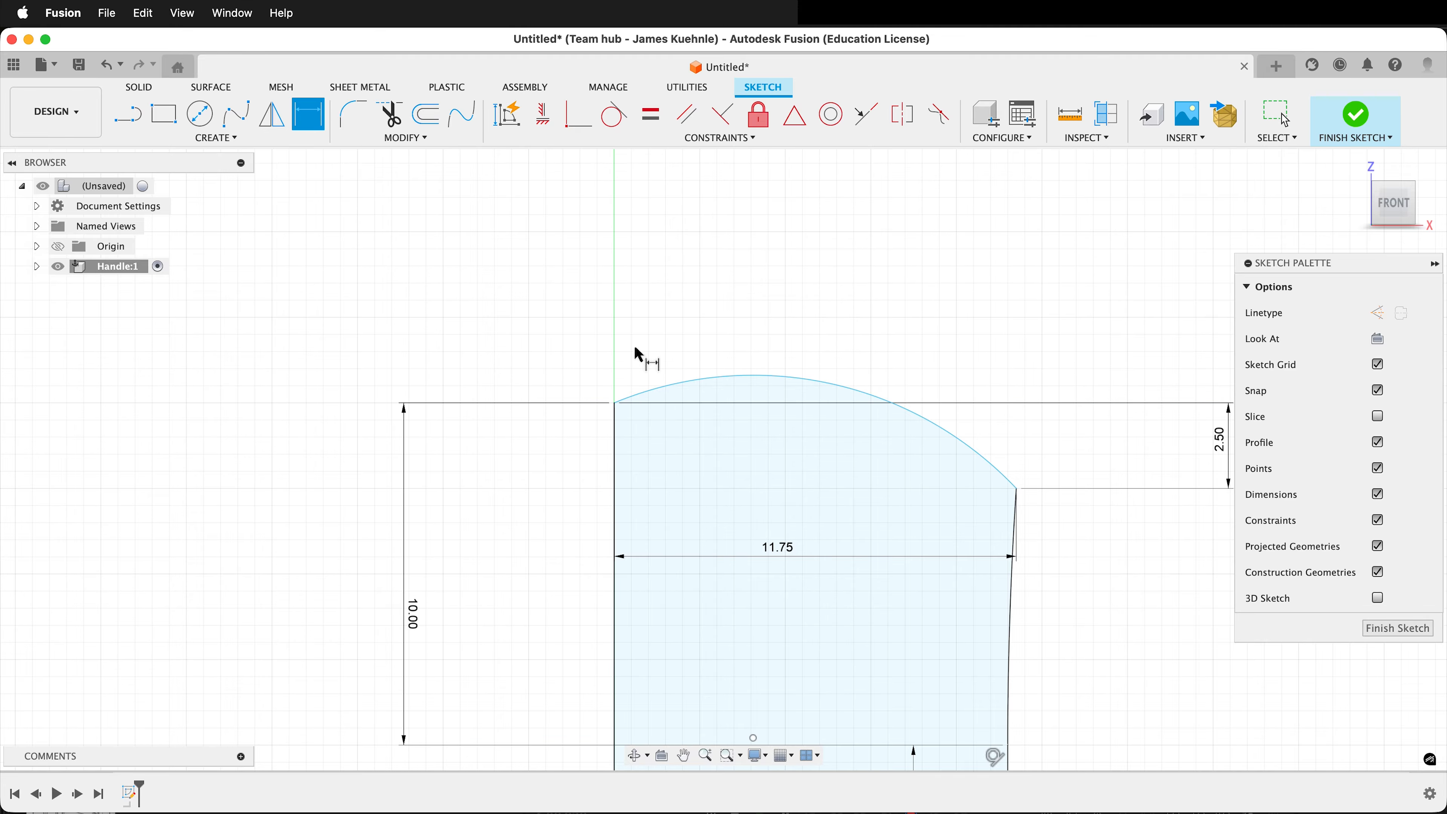
key("l")
left_click(614, 405)
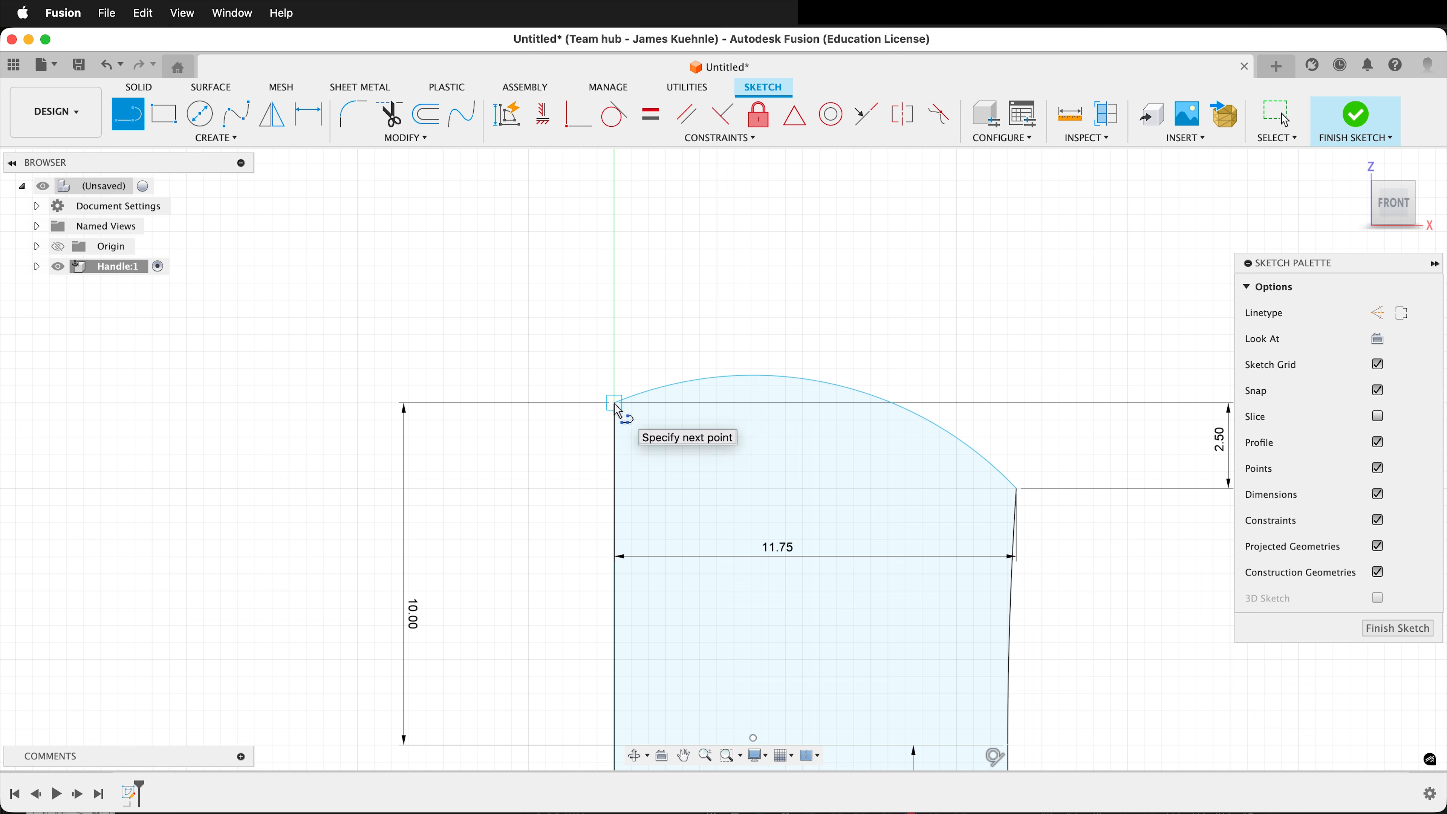
left_click_drag(618, 409, 333, 411)
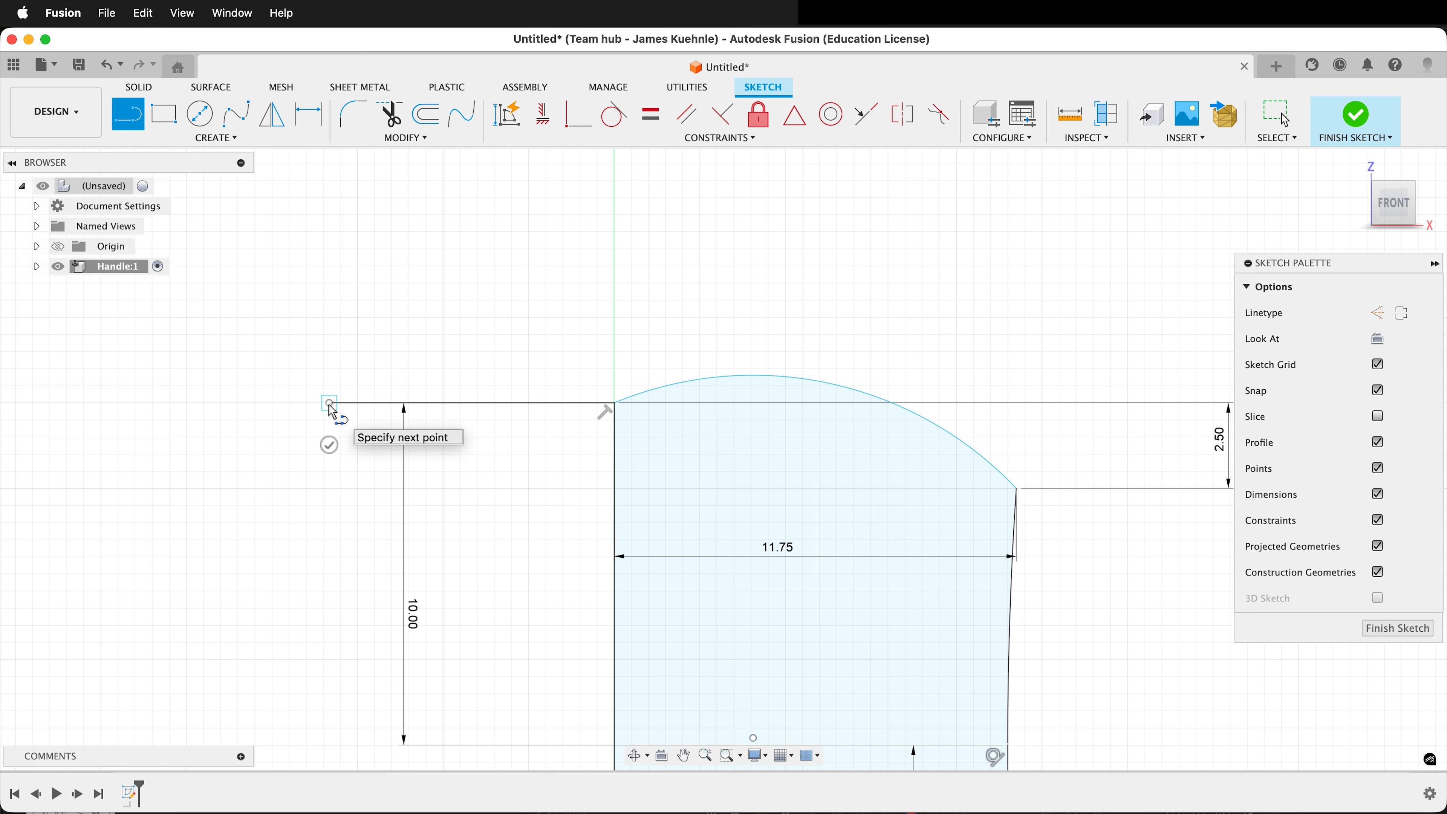
key("d")
left_click(360, 404)
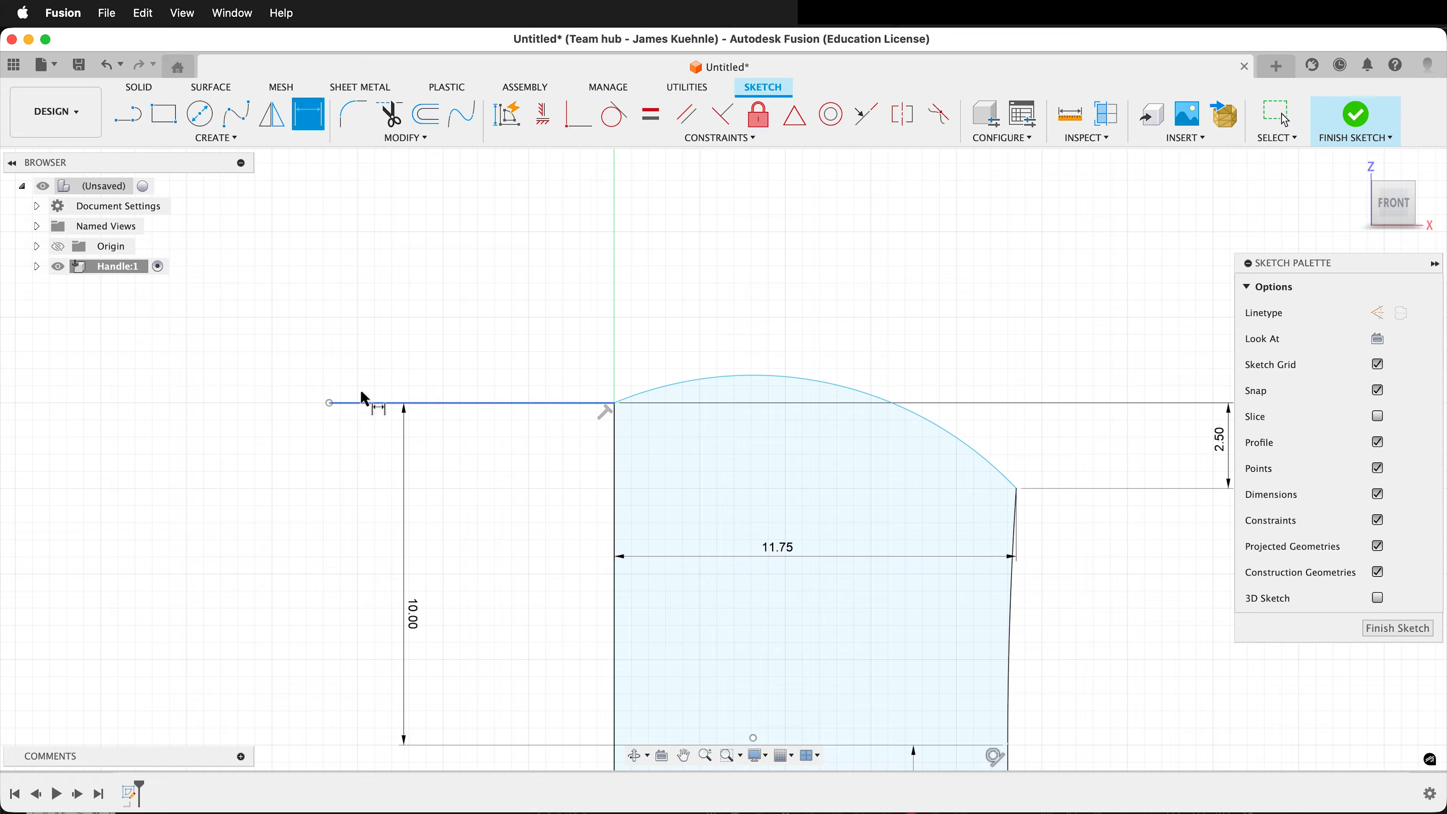
left_click(420, 331)
type("10")
key("Return")
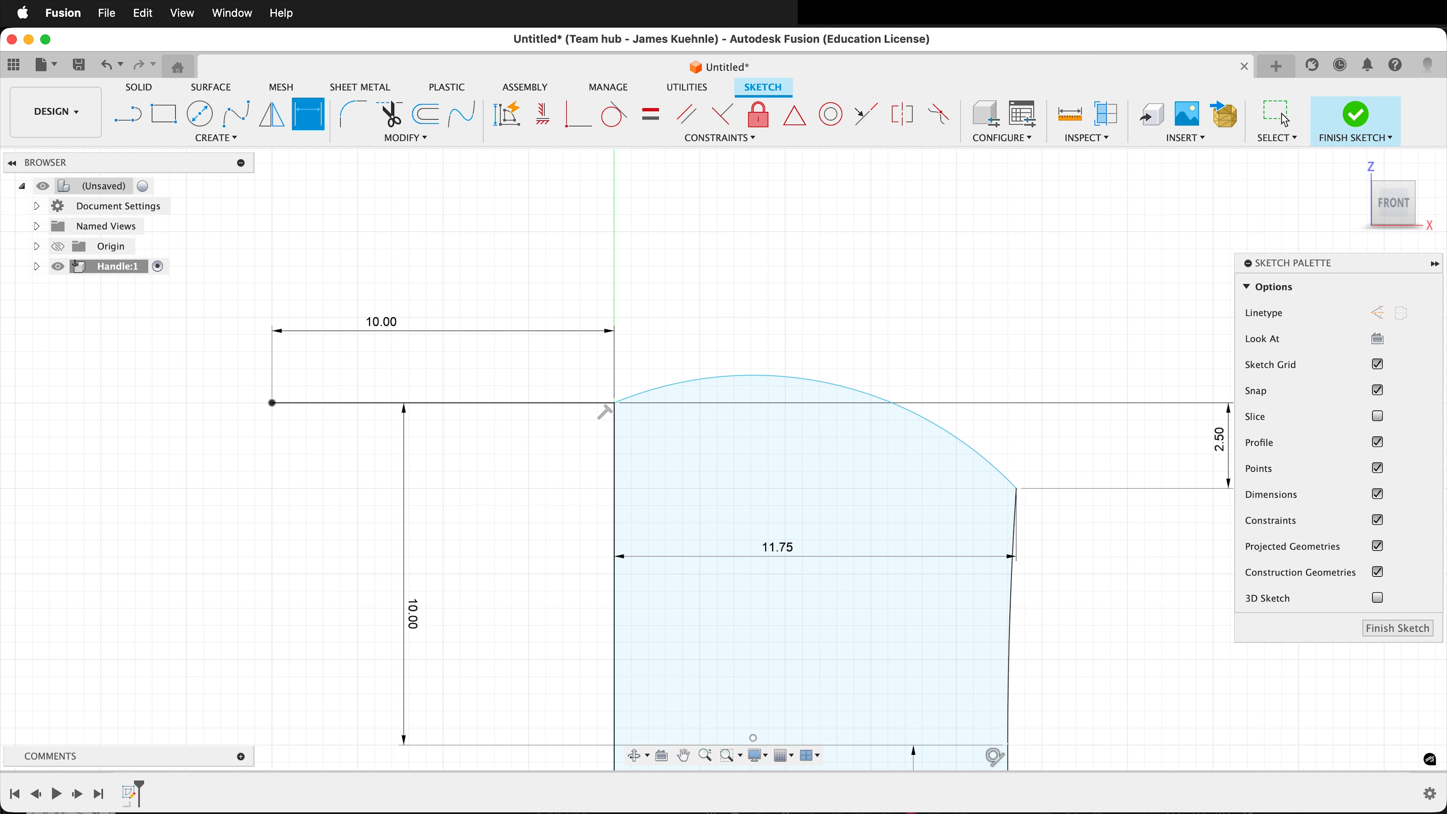
key("Escape")
Convert the 10 mm horizontal line beside the profile's top to construction geometry.
left_click(332, 403)
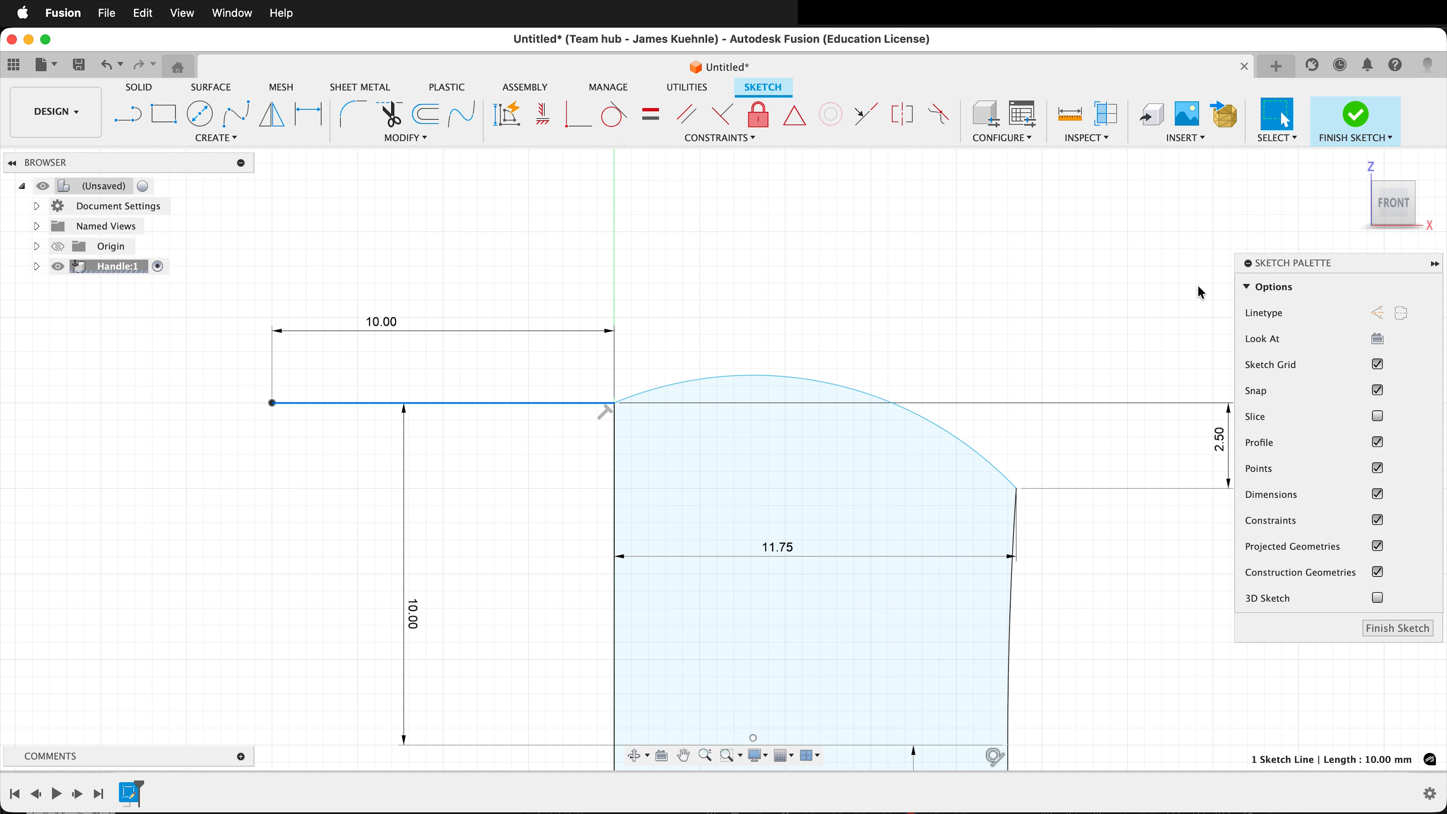
left_click(1378, 319)
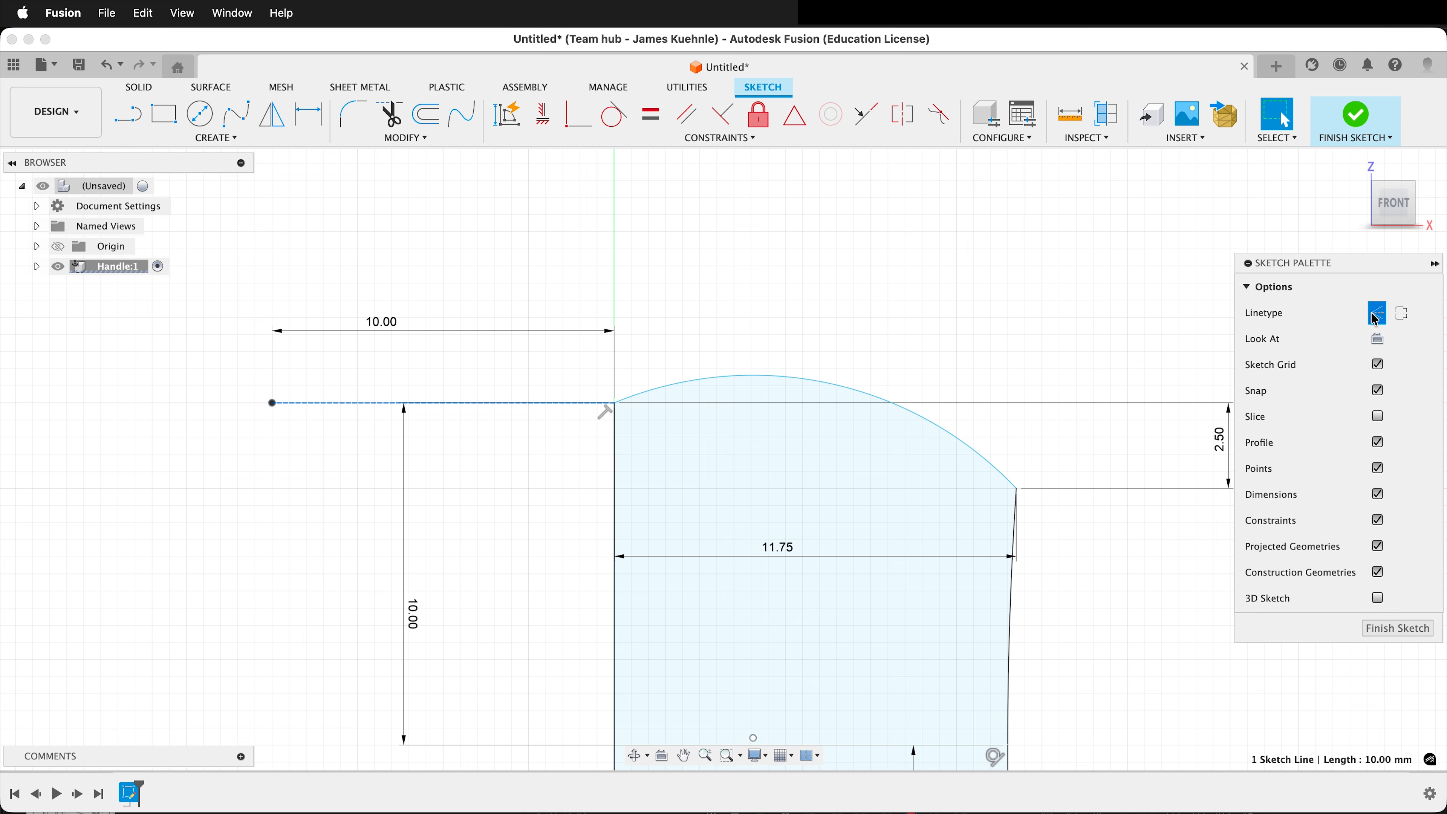
left_click(318, 559)
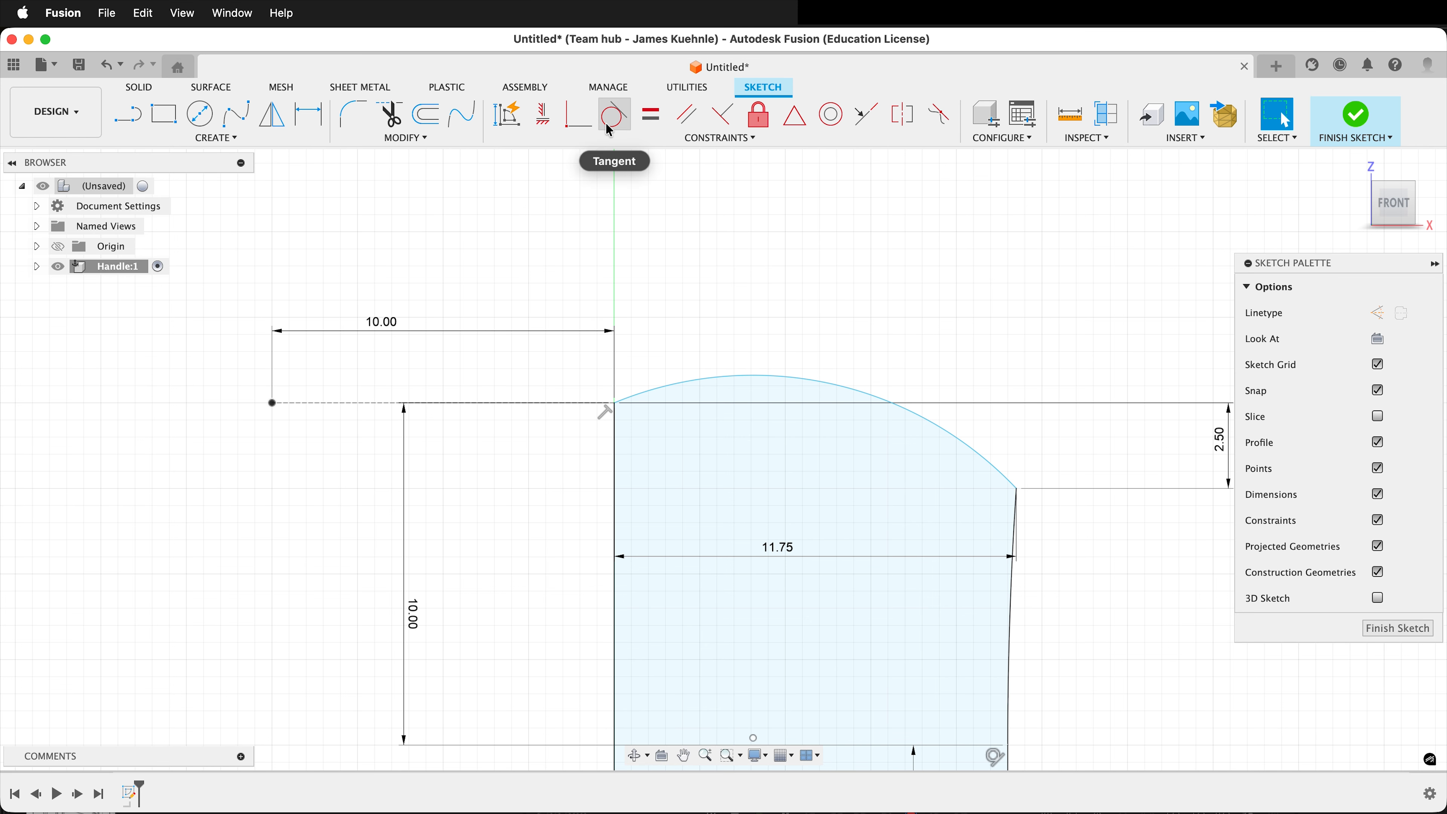
Apply a Tangent constraint between the profile's top arc and the horizontal construction line beside it.
left_click(614, 114)
left_click(758, 375)
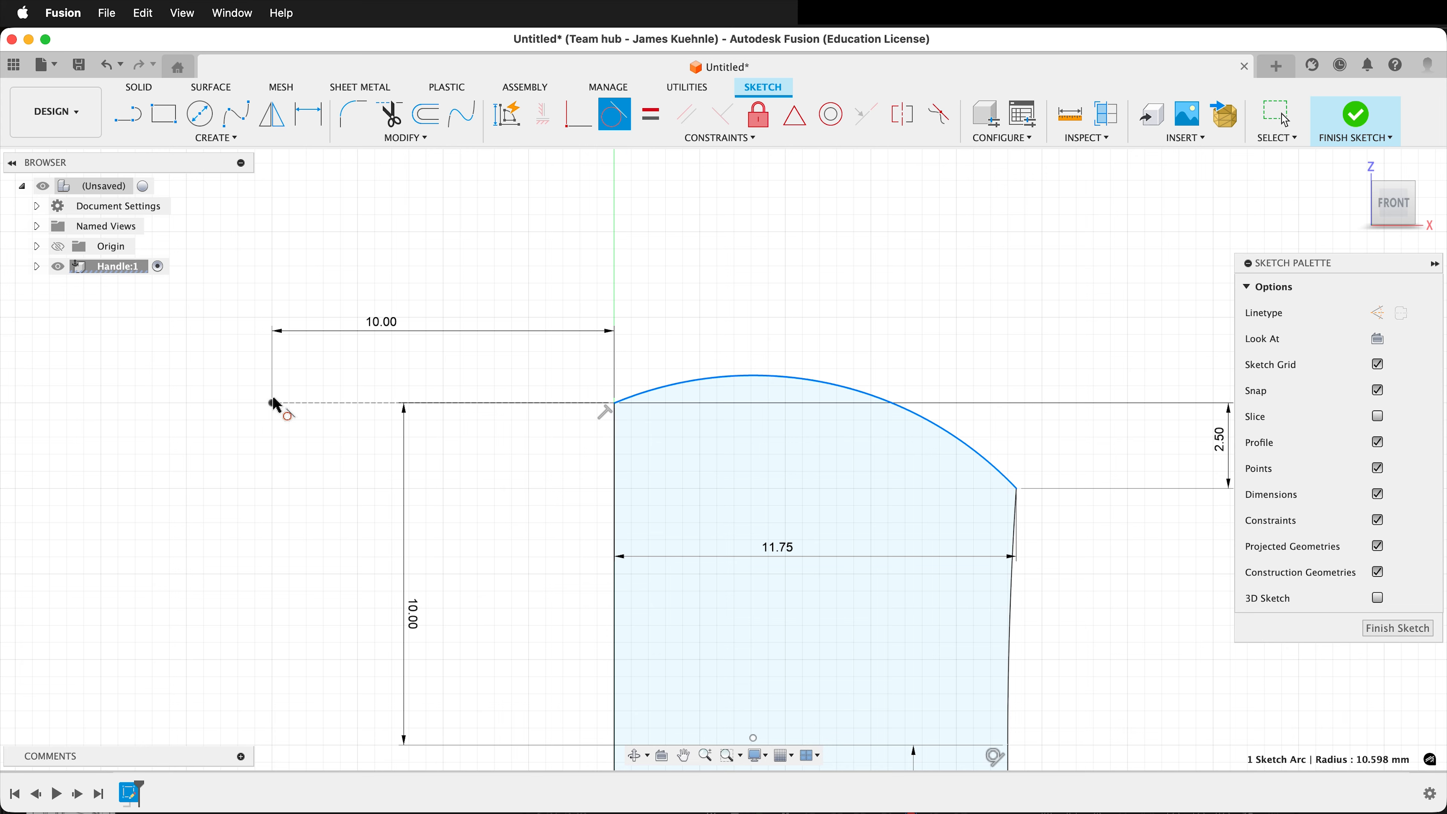
left_click(330, 403)
scroll(604, 456, "up", 5)
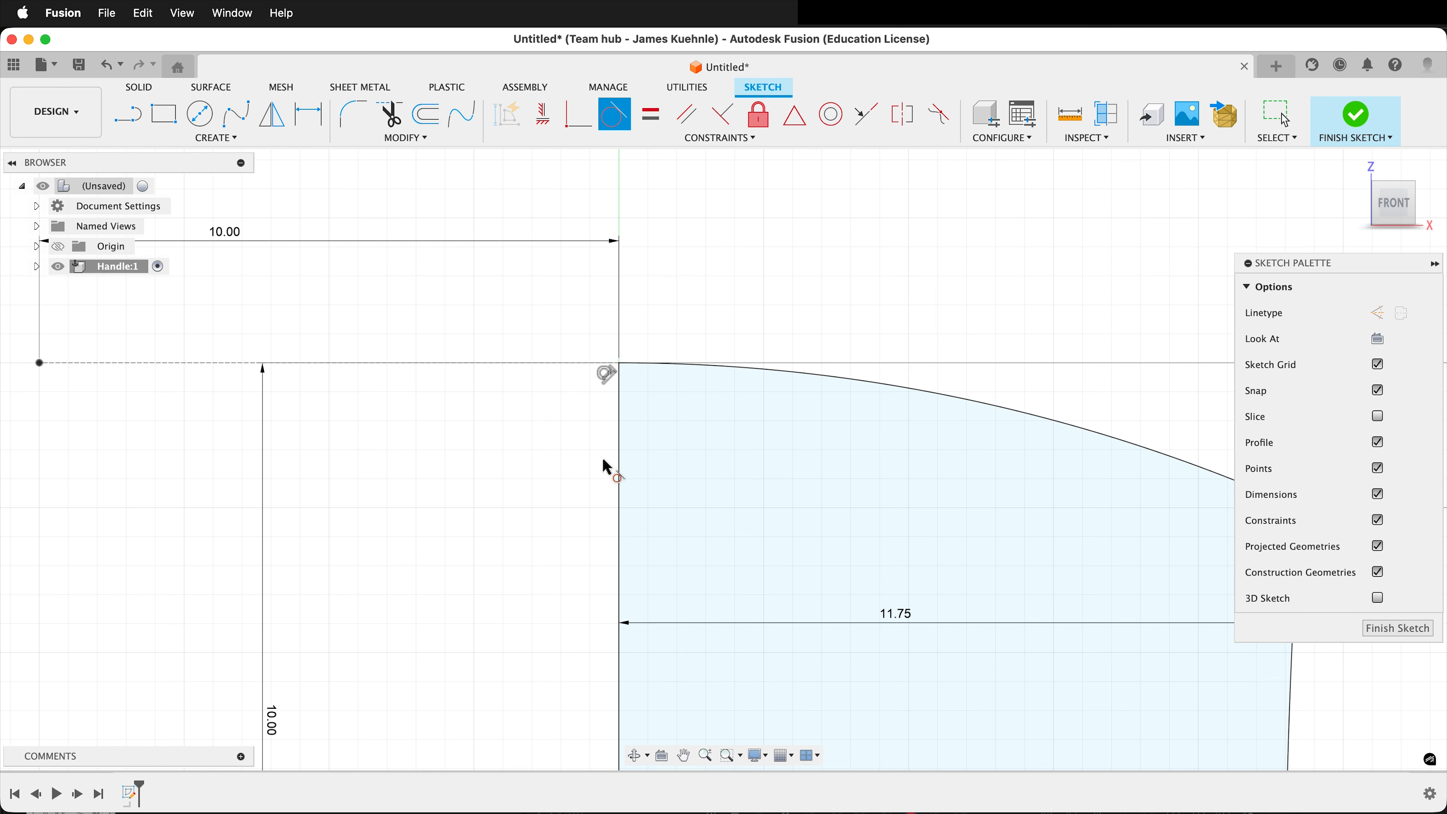
scroll(759, 346, "down", 8)
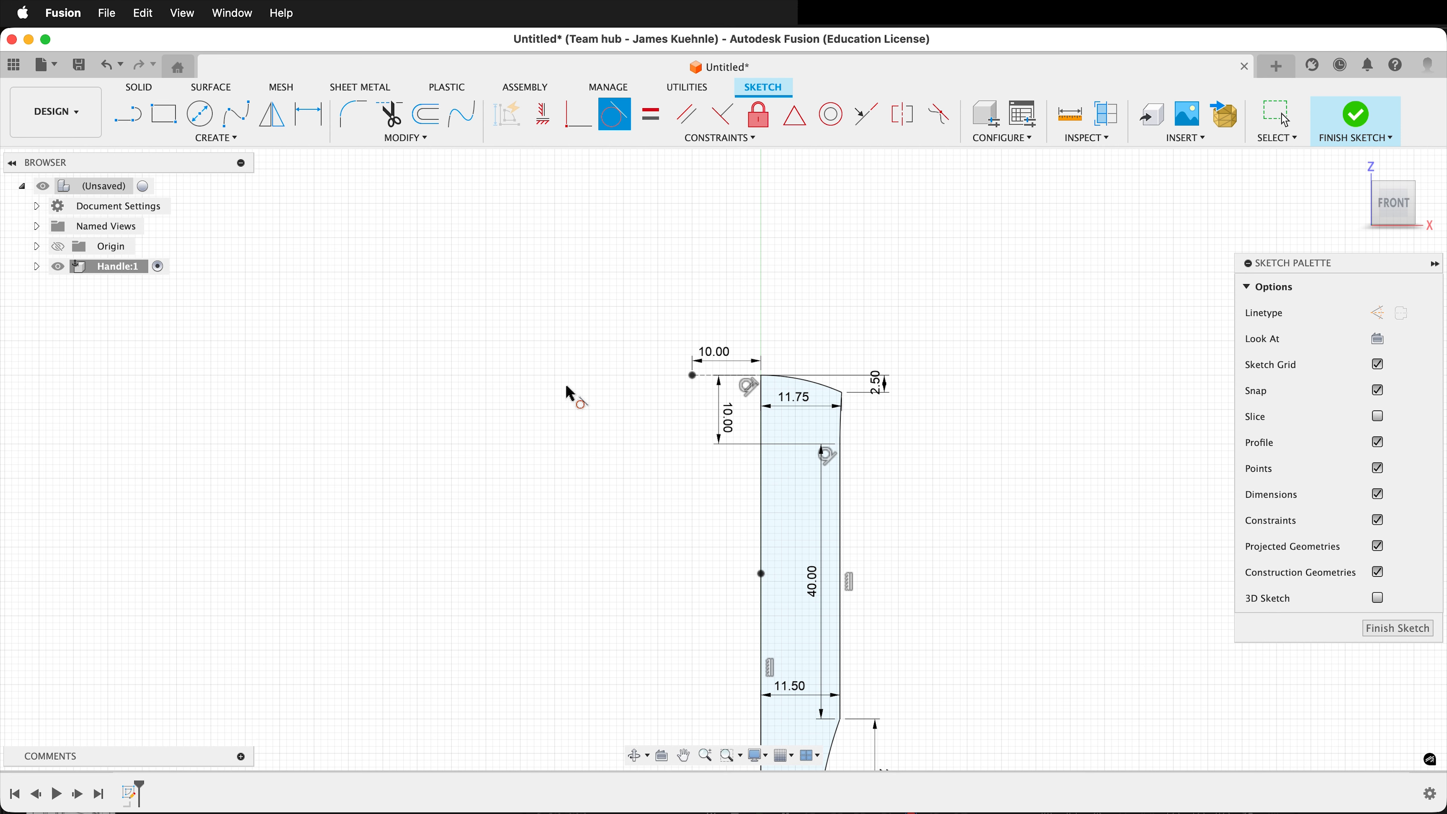
List the Handle component's sketches in the browser and finish the profile sketch.
left_click(37, 266)
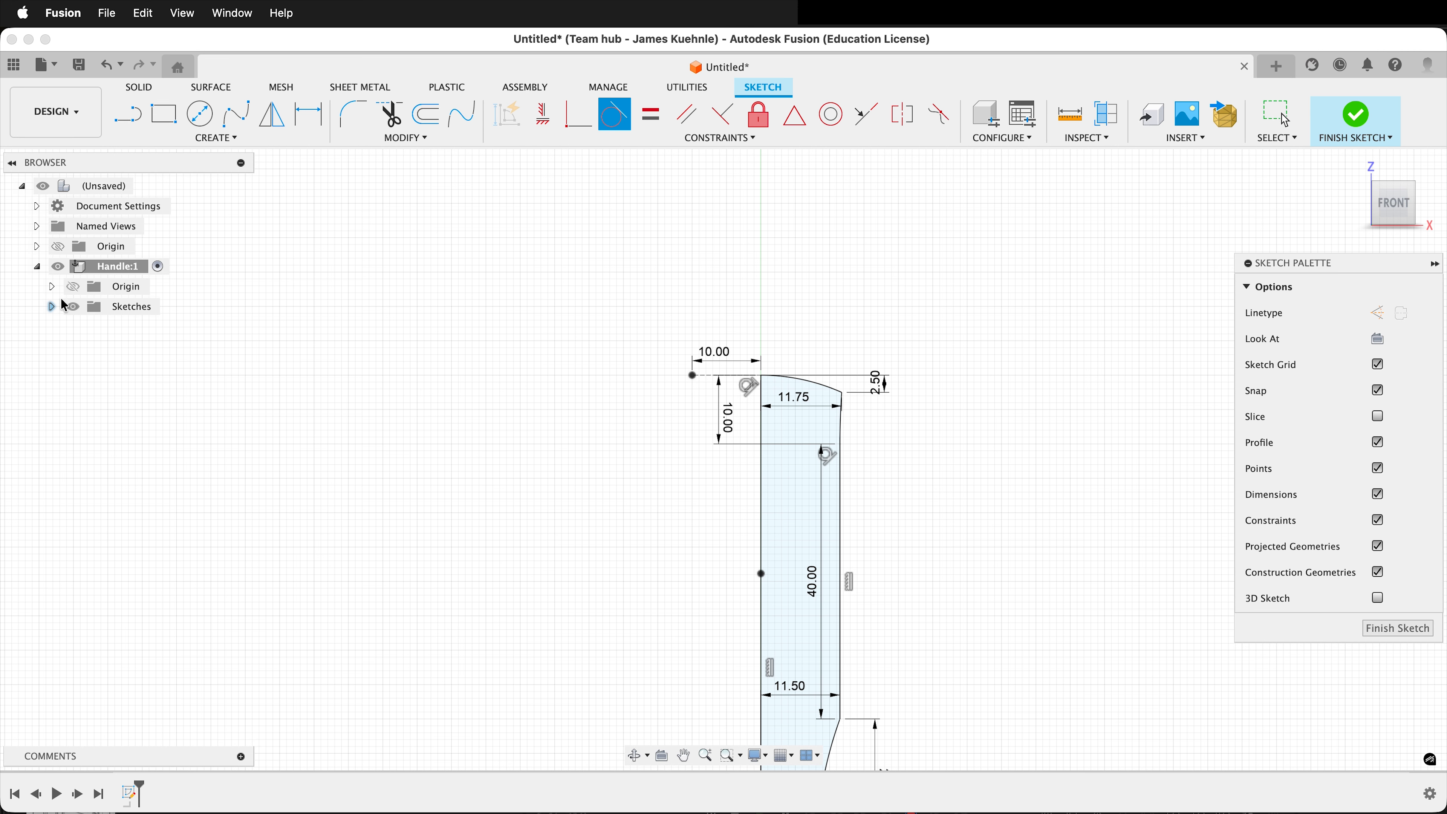
left_click(52, 307)
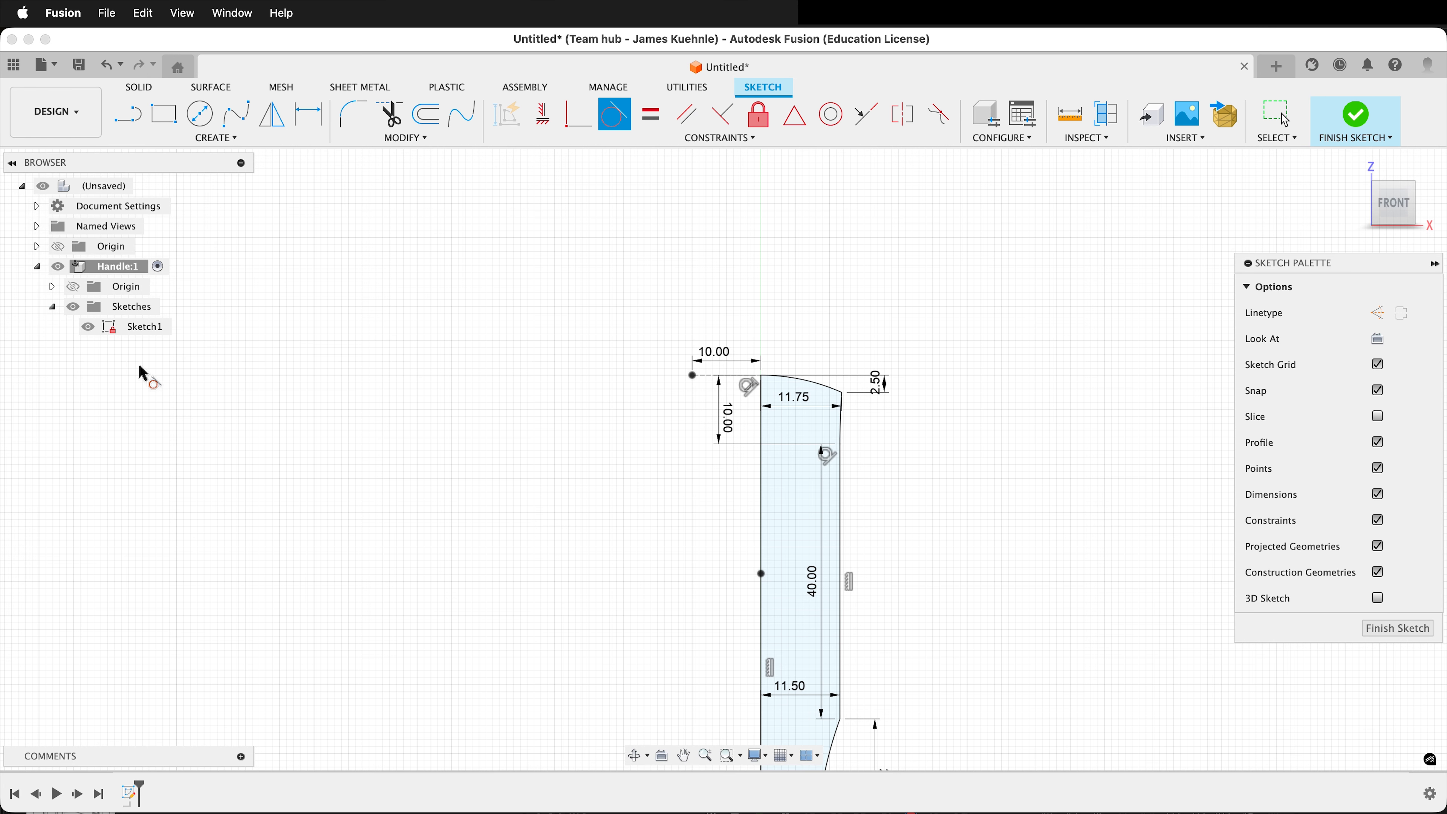
scroll(924, 210, "down", 3)
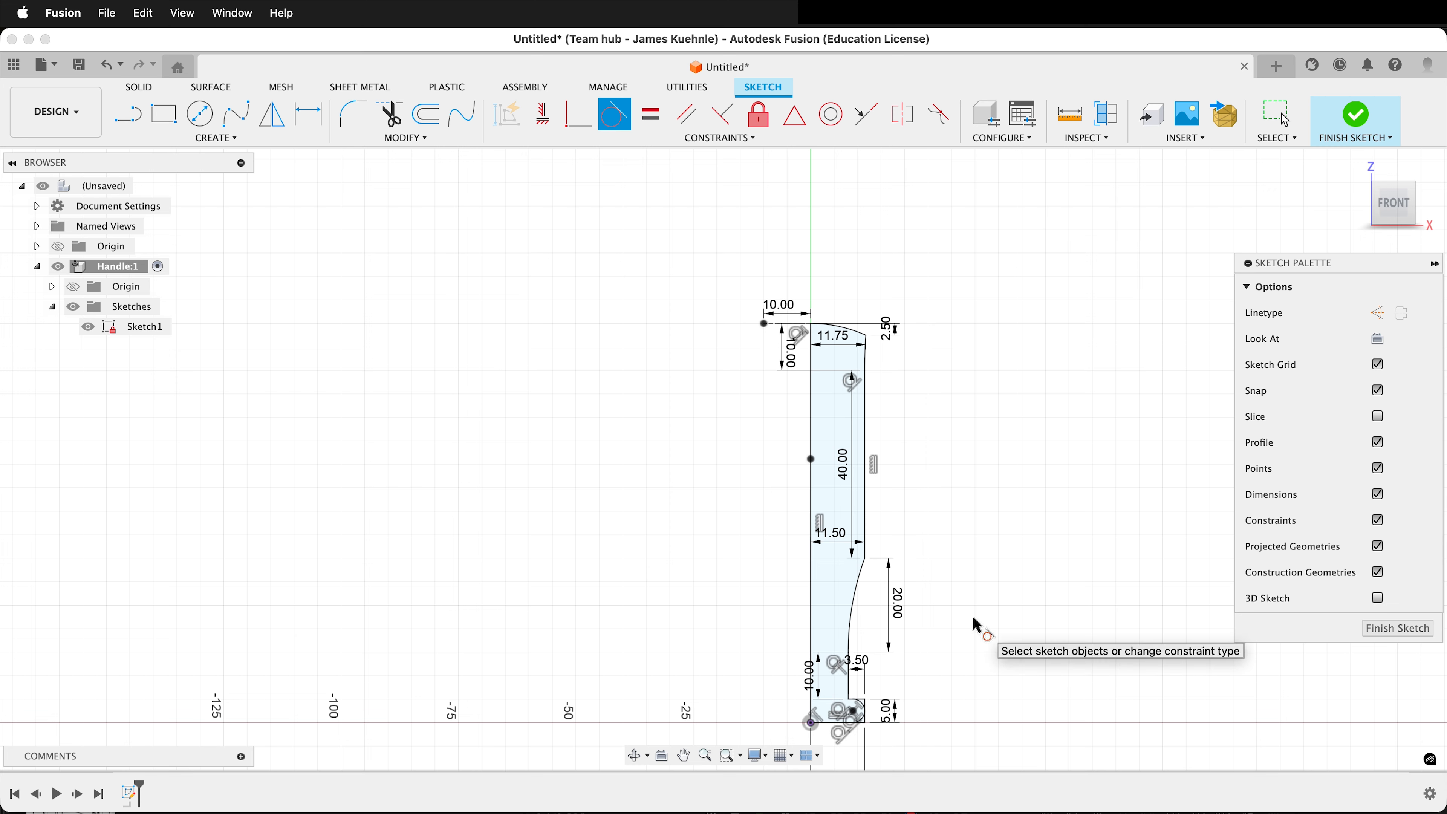
left_click(1375, 629)
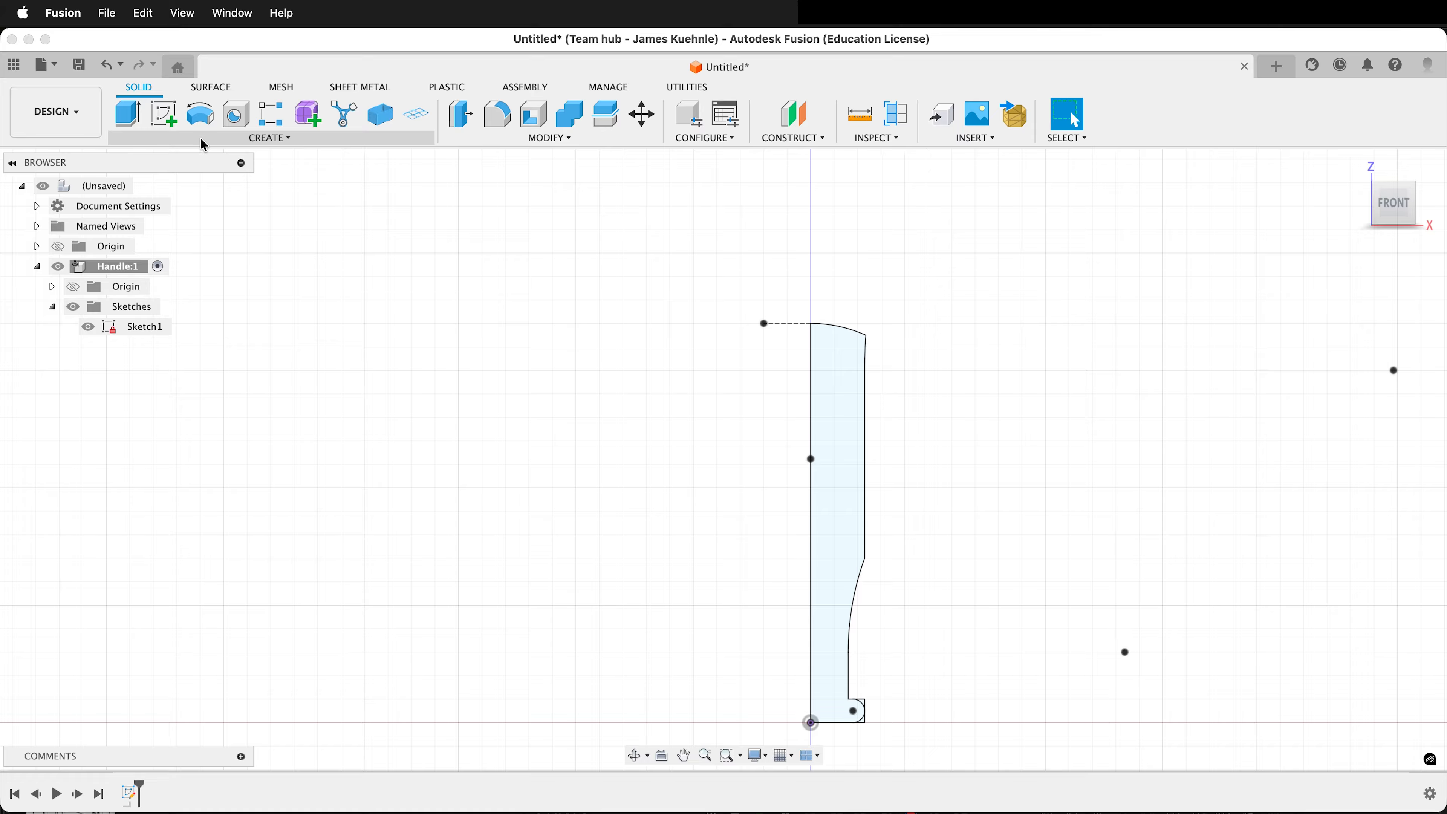
Revolve the closed half profile 360 degrees about its long vertical axis line as a new body.
left_click(200, 116)
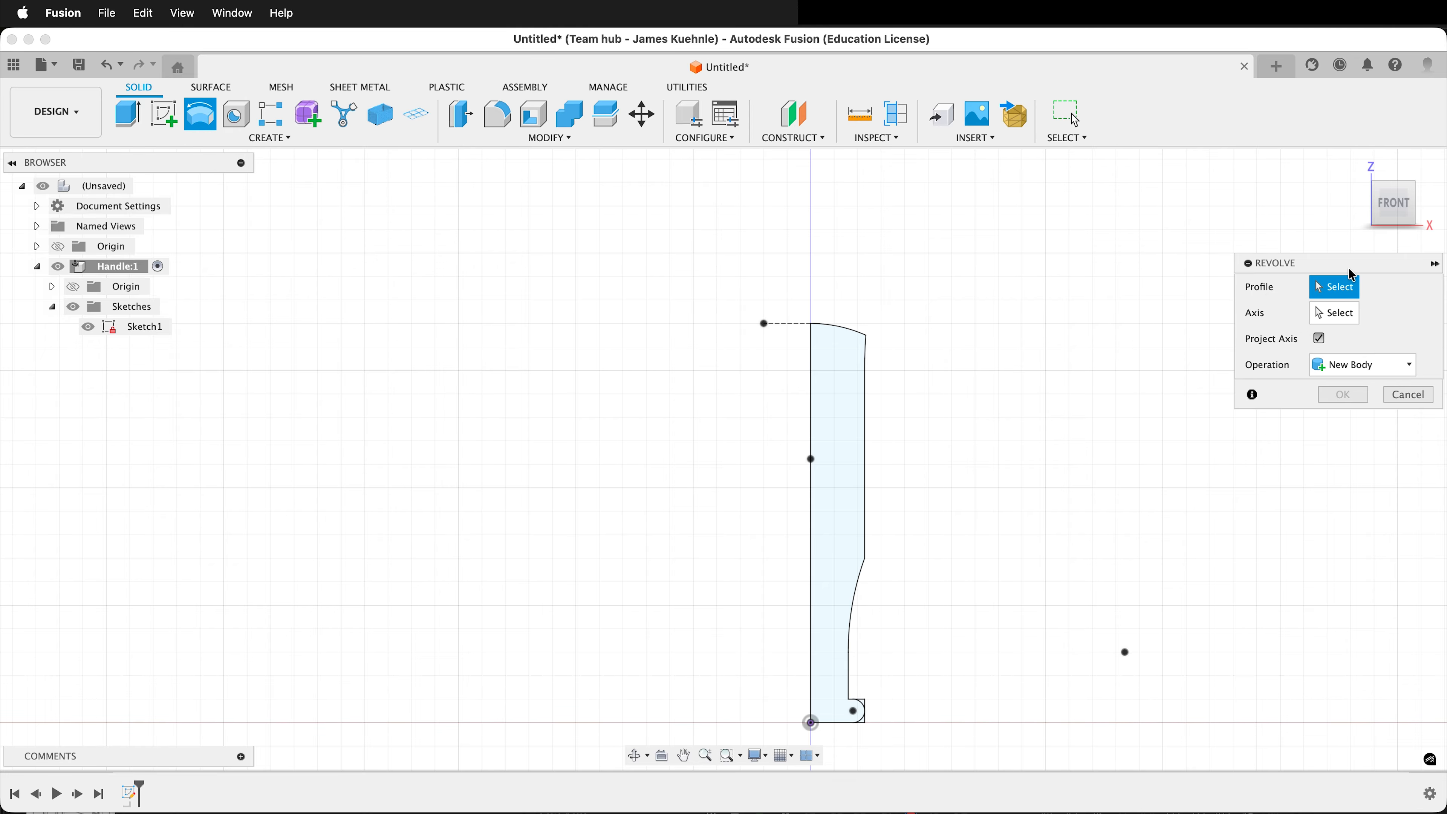
left_click_drag(1328, 267, 1076, 295)
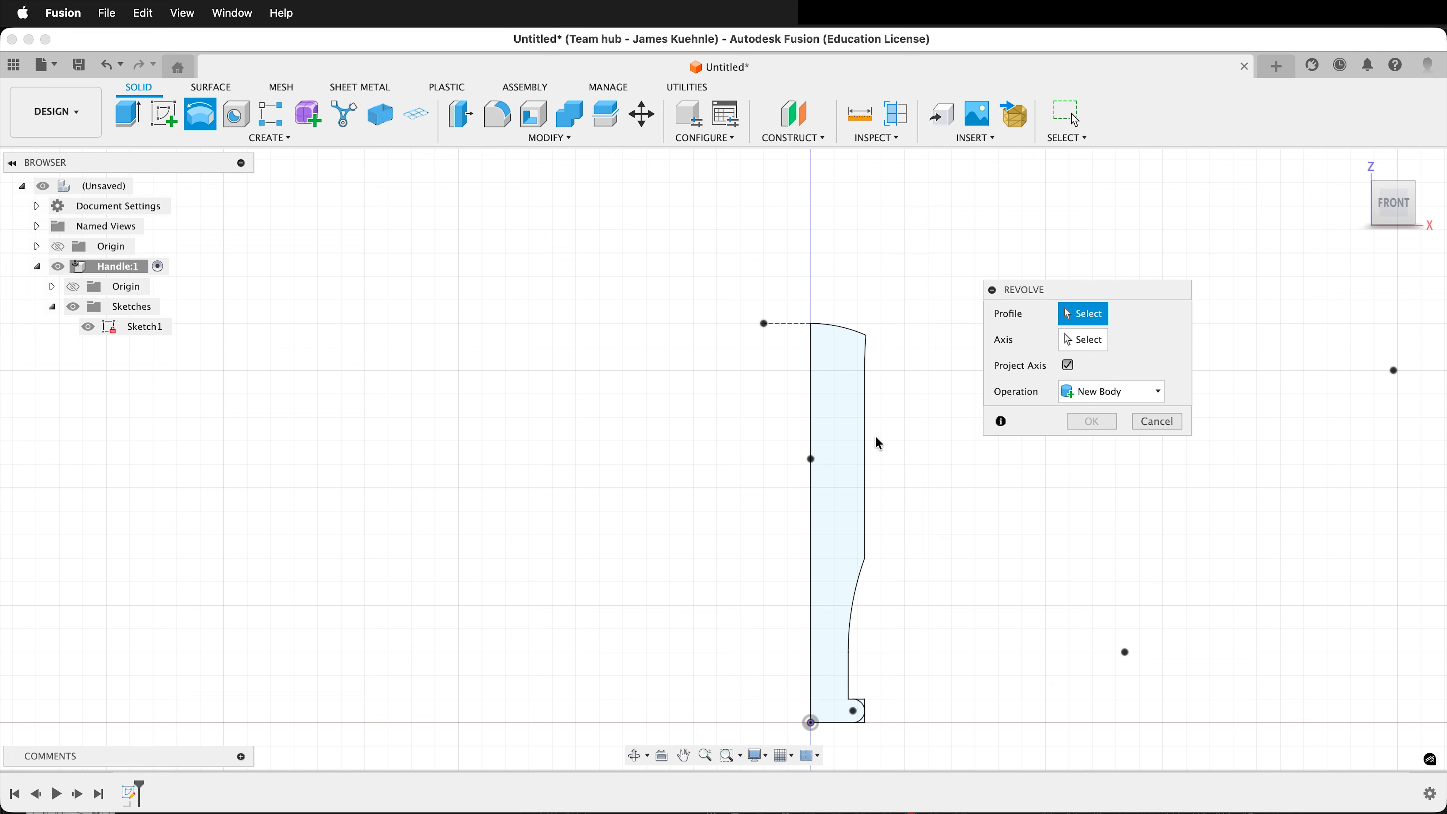
left_click(840, 435)
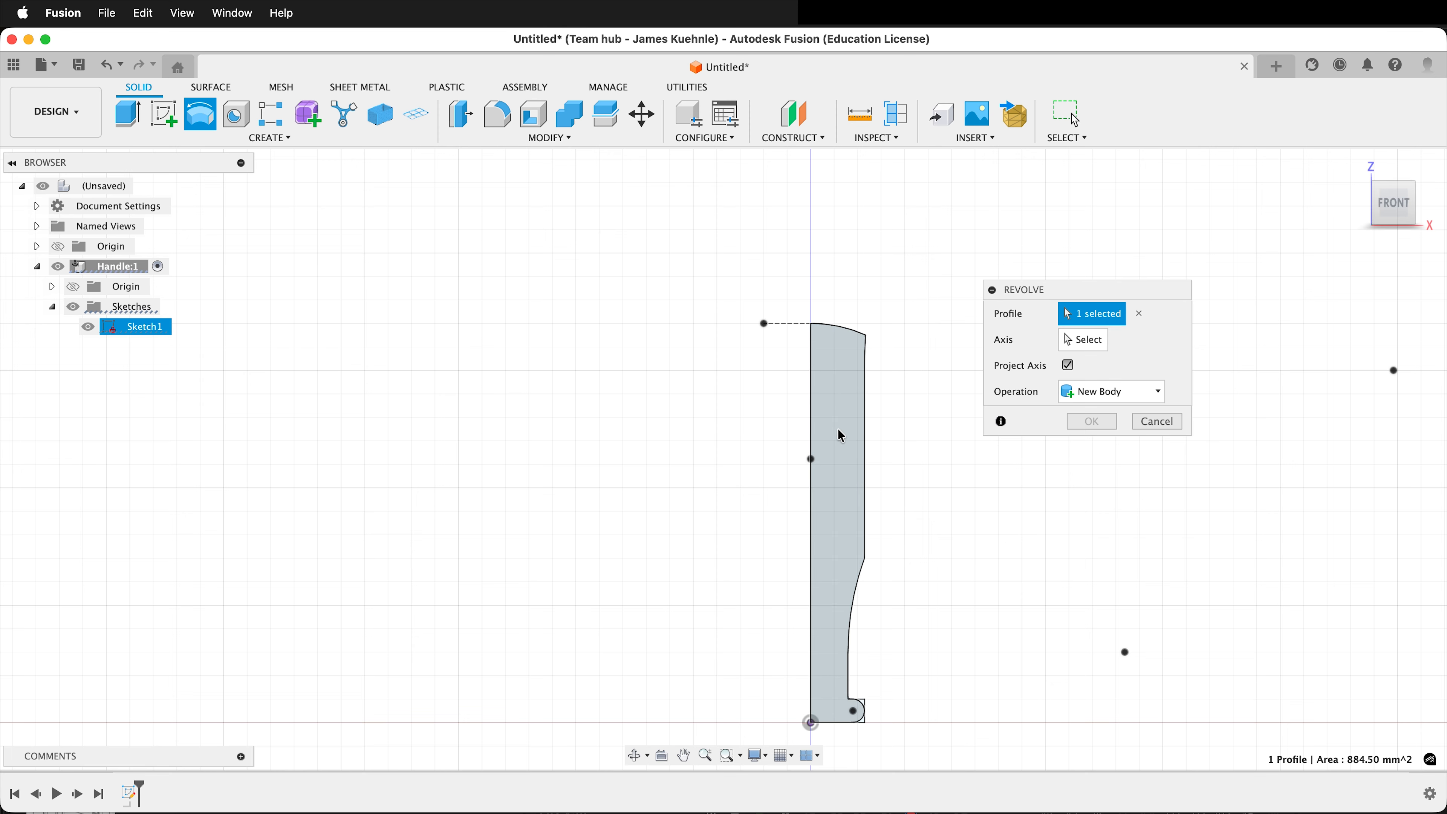
left_click(1089, 345)
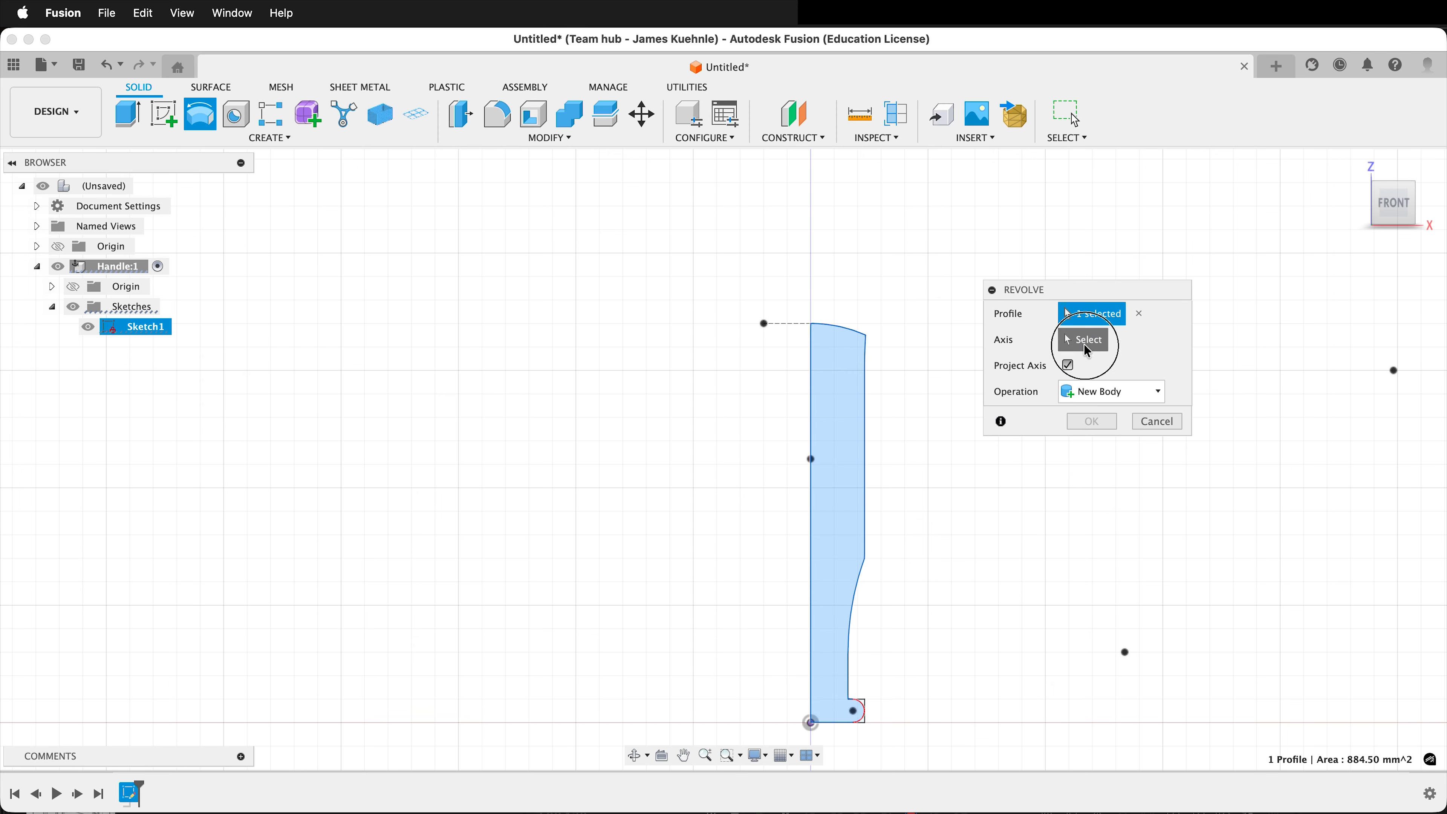
left_click(814, 431)
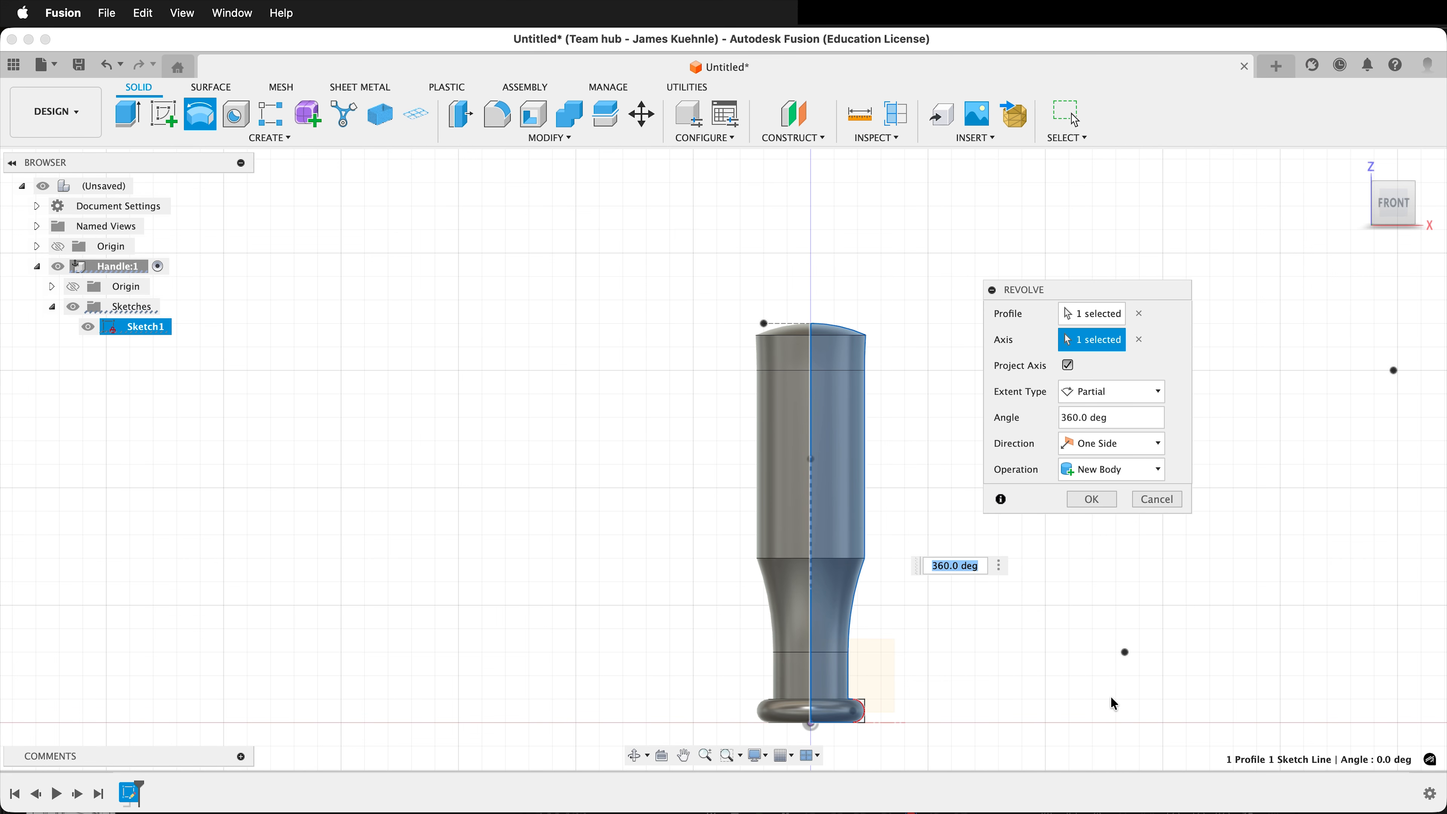
middle_click_drag(1113, 704, 1065, 699, "shift")
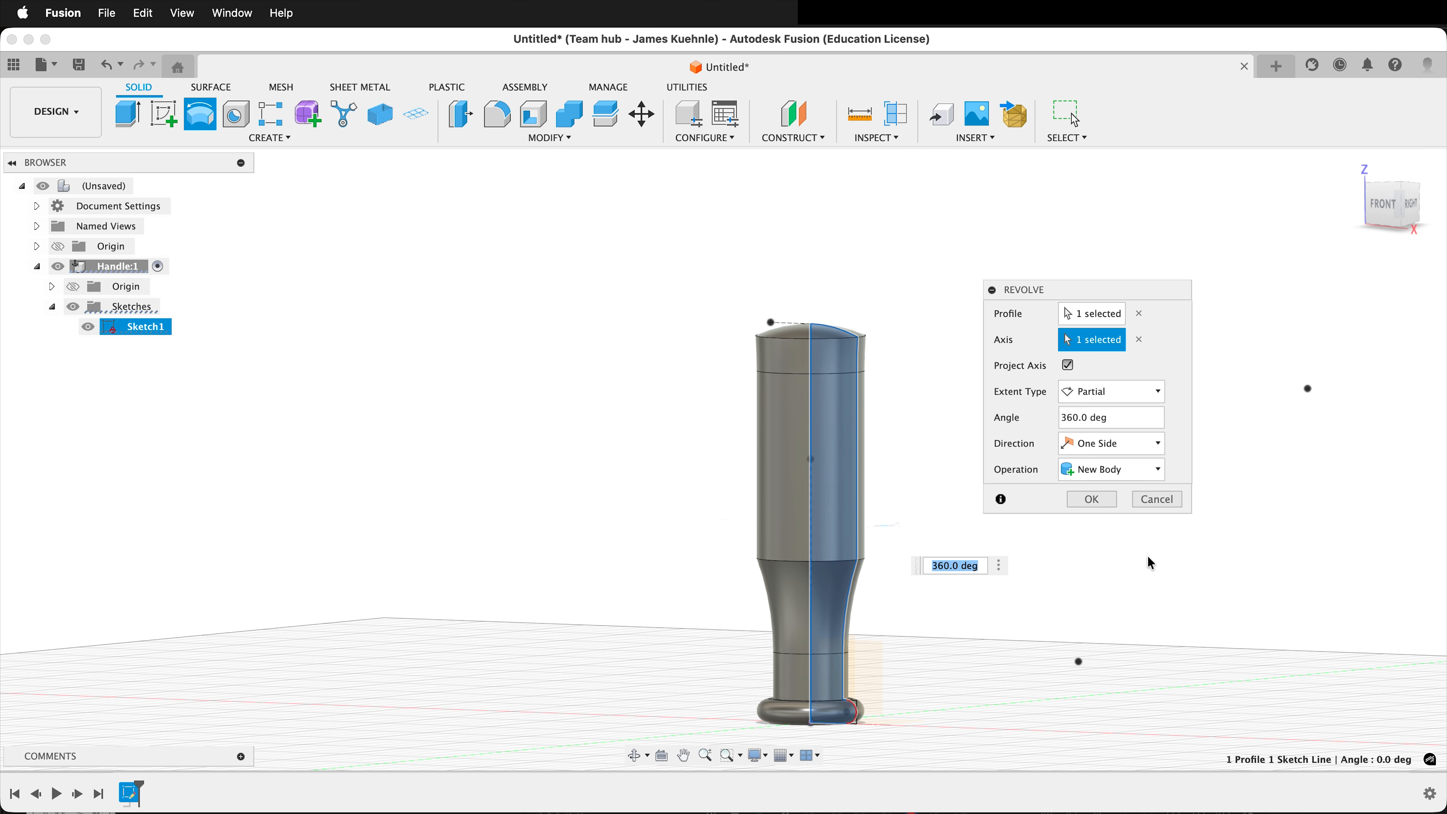
left_click(1092, 499)
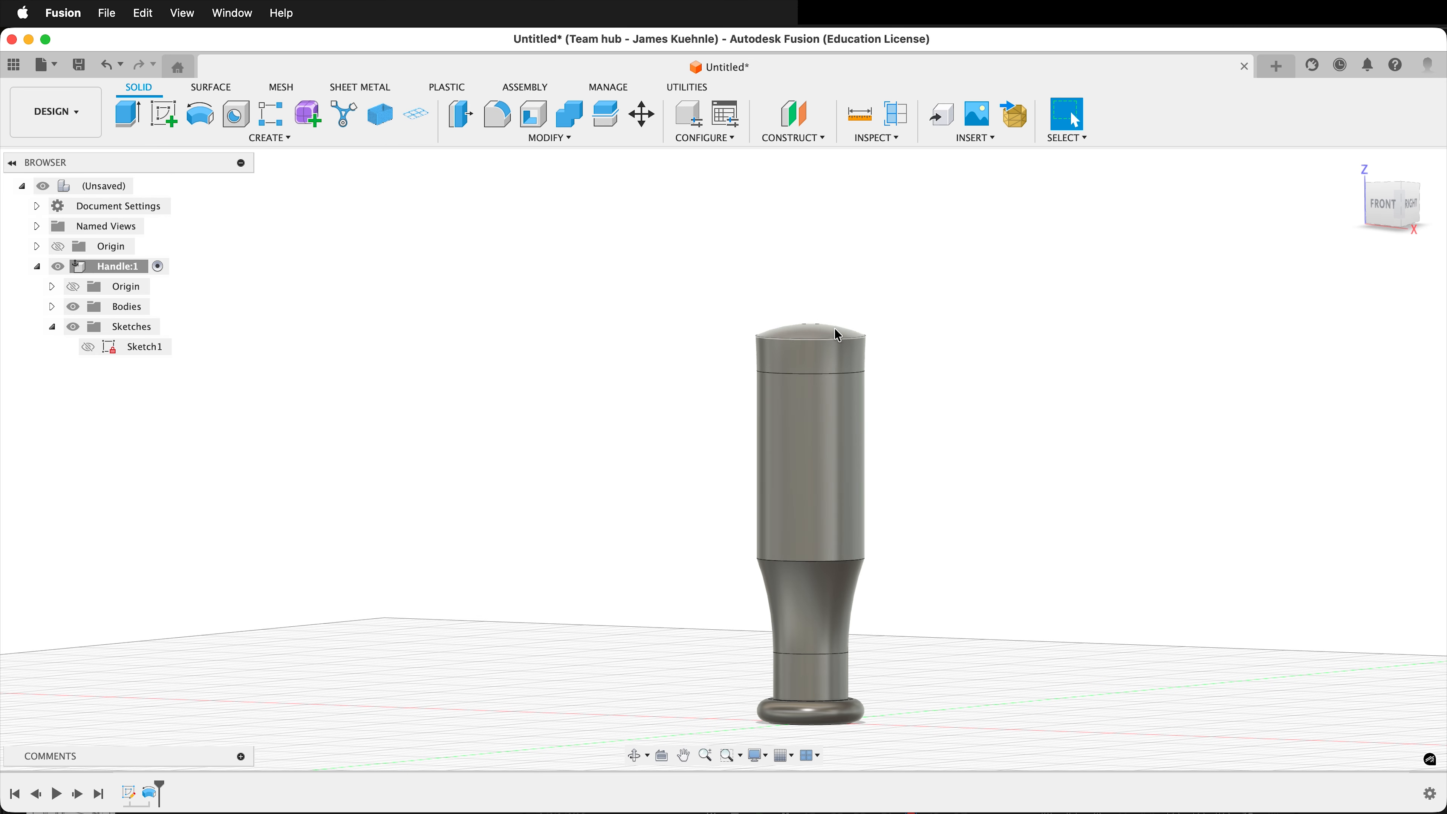
Create a Tangent Plane on the handle's long straight cylindrical face at an angle of 0 degrees.
scroll(1050, 425, "up", 2)
mouse_move(947, 518)
middle_mouse_down("shift")
mouse_move(934, 514)
mouse_move(943, 525)
middle_mouse_up("shift")
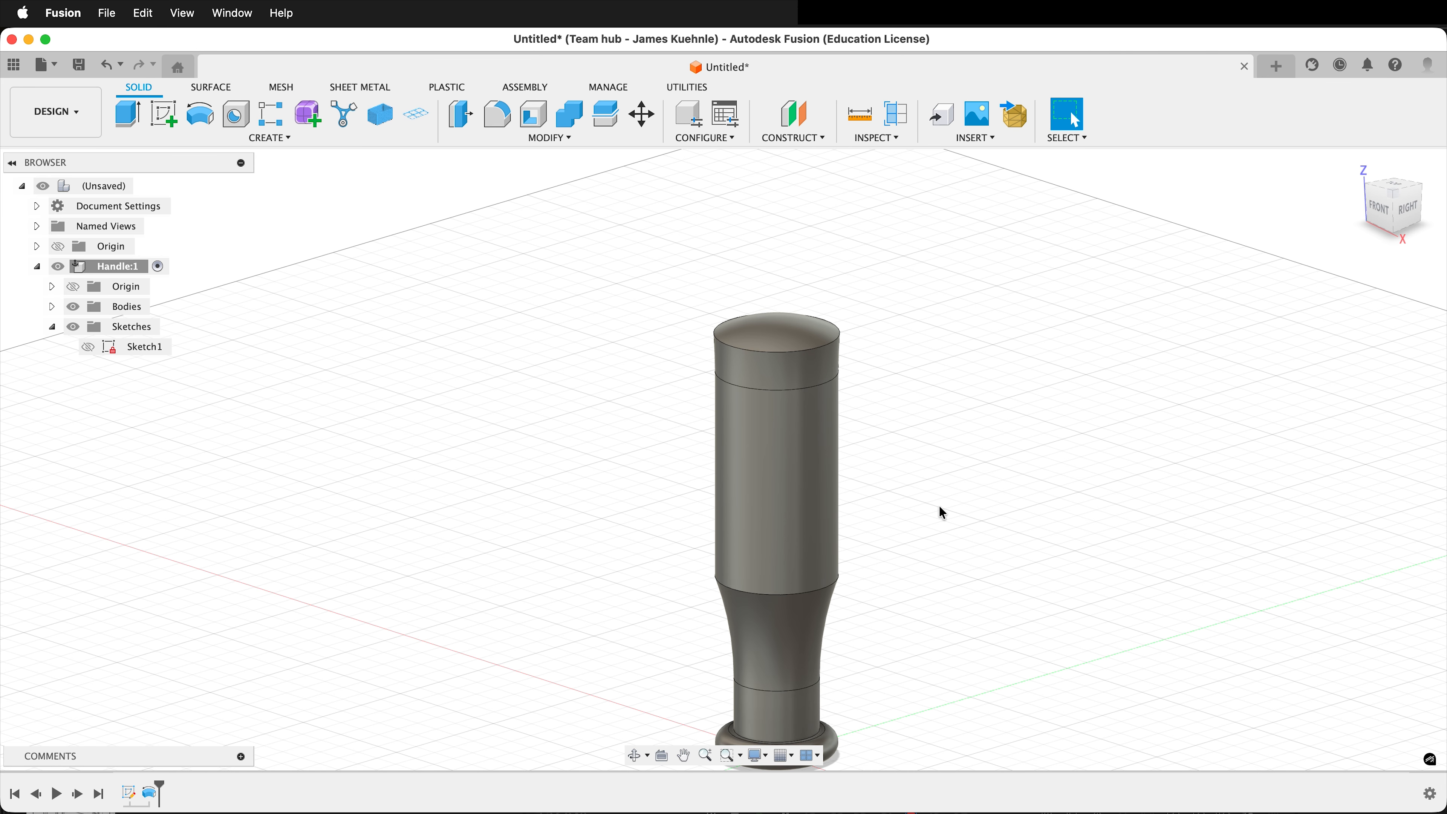
left_click(810, 140)
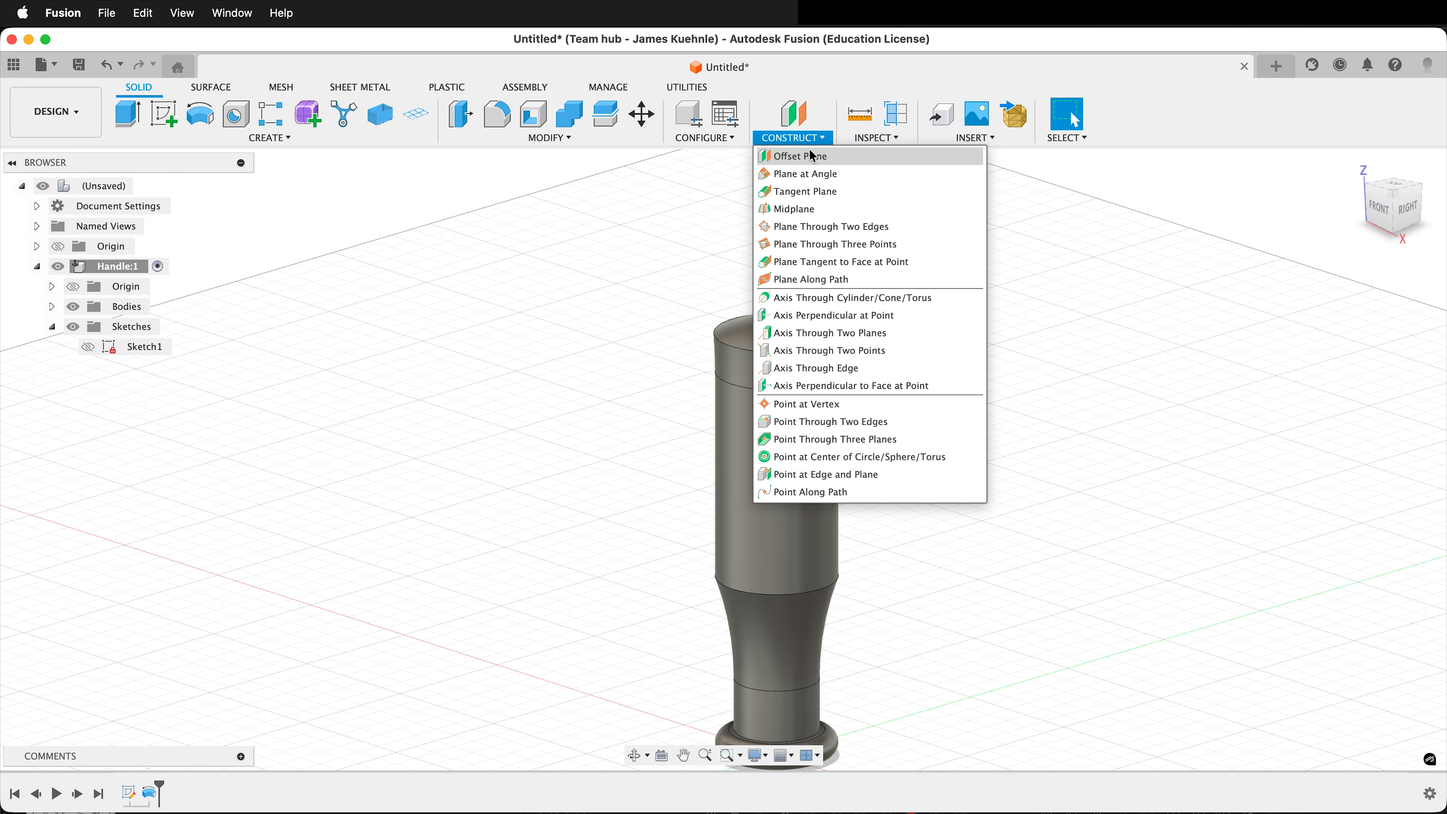
left_click(812, 197)
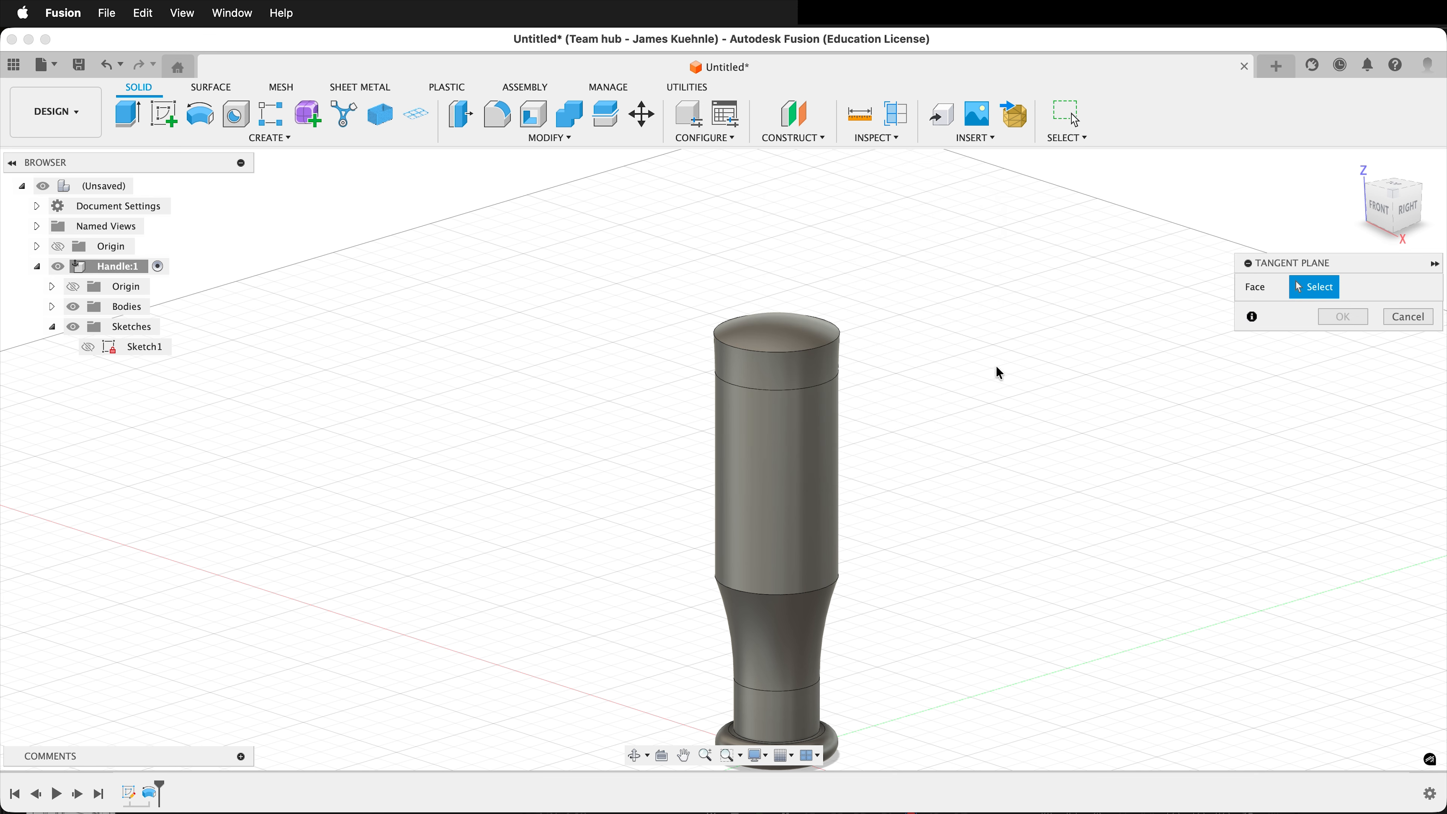
left_click(827, 512)
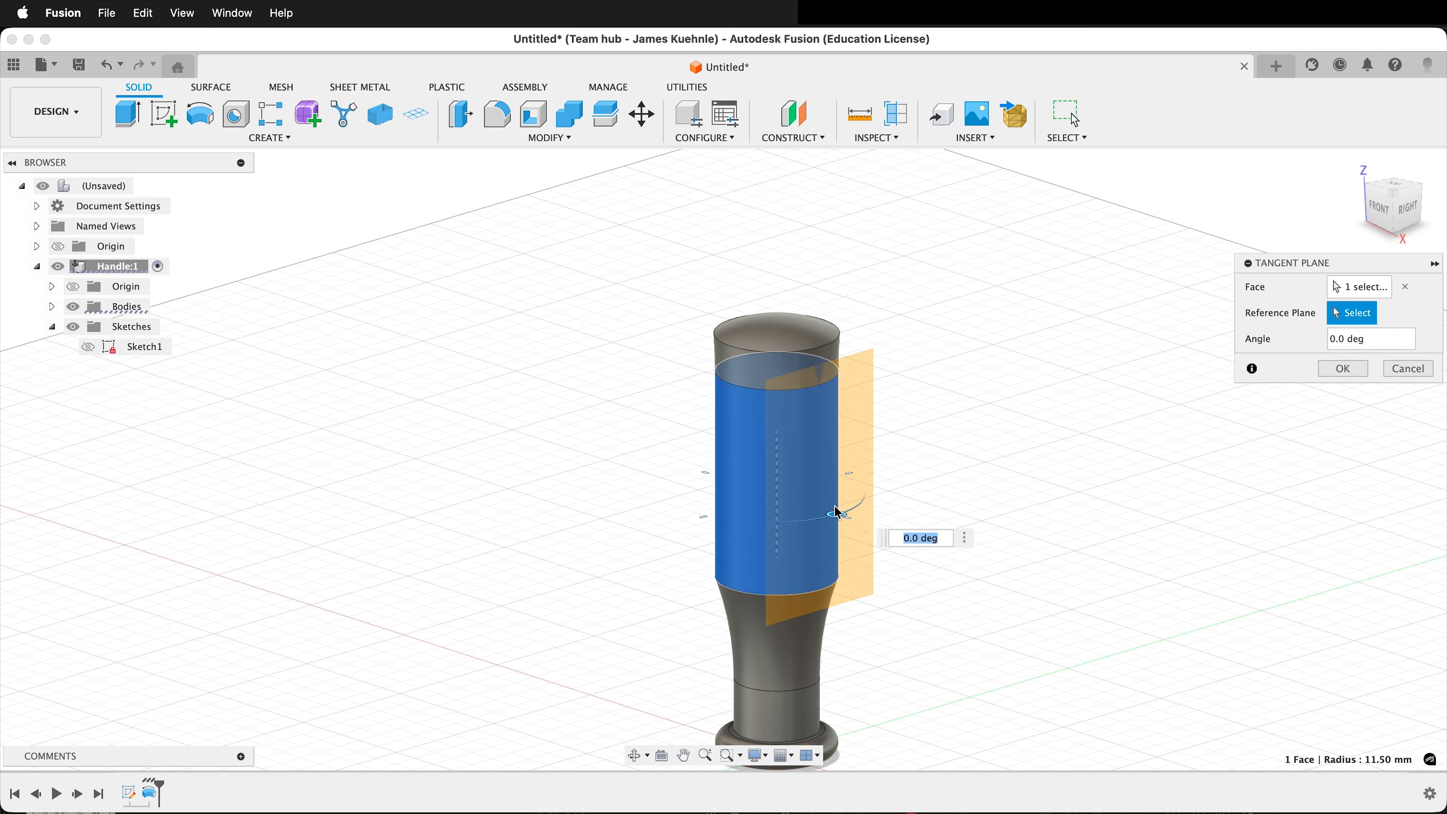
left_click(1342, 368)
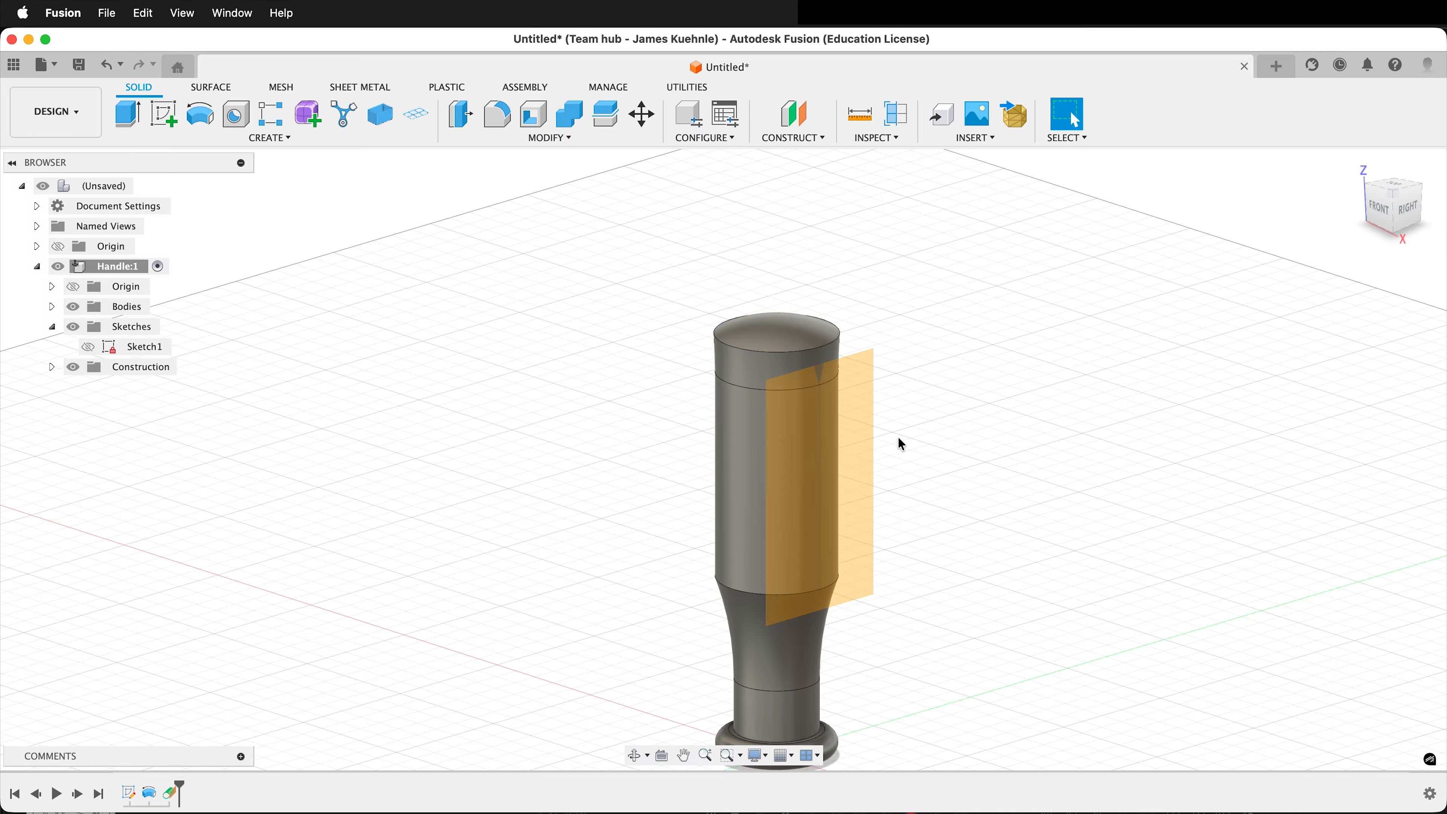
Create an Offset Plane outward from the tangent plane beside the handle and hide the tangent plane.
left_click(803, 142)
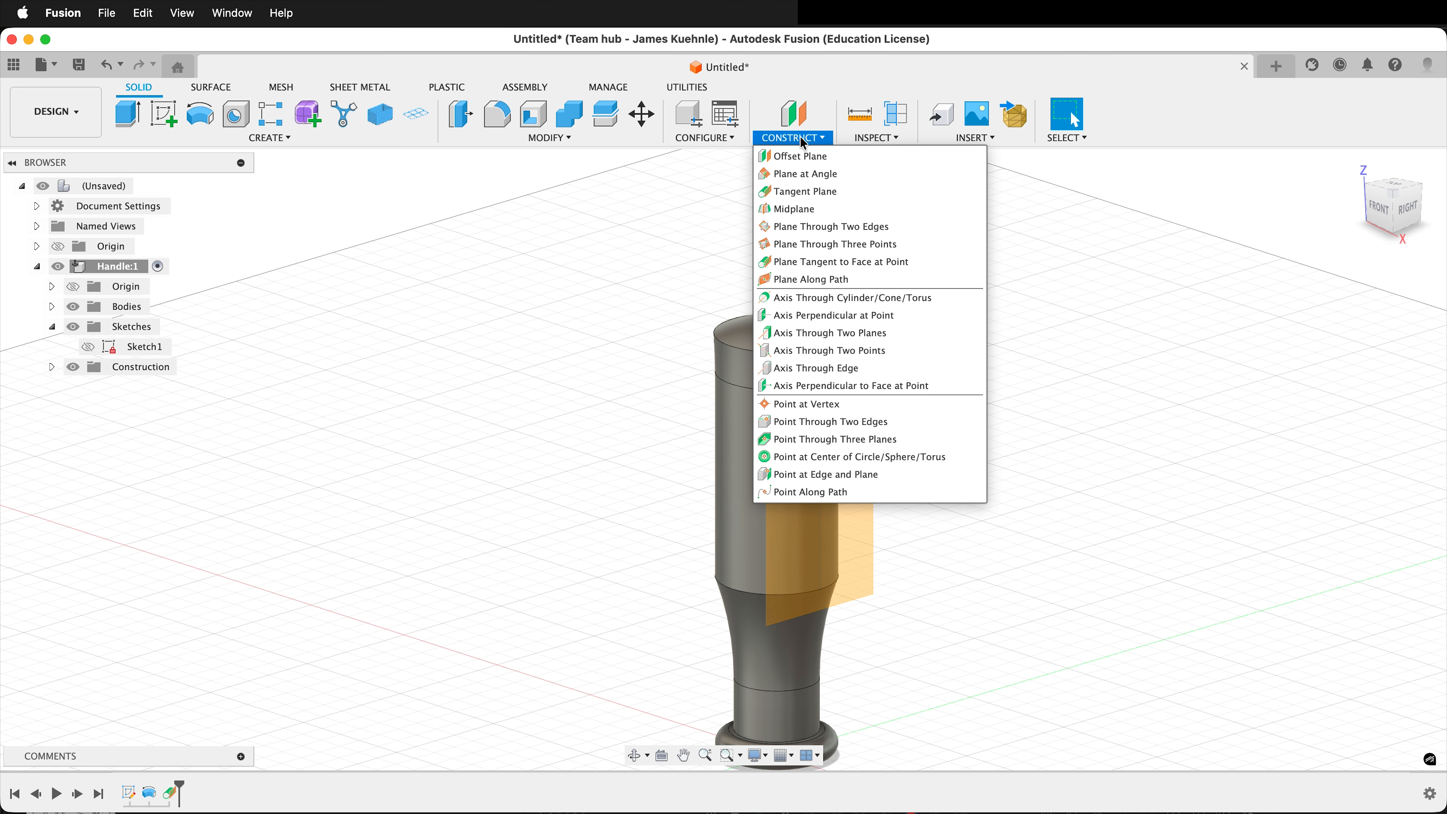
left_click(803, 151)
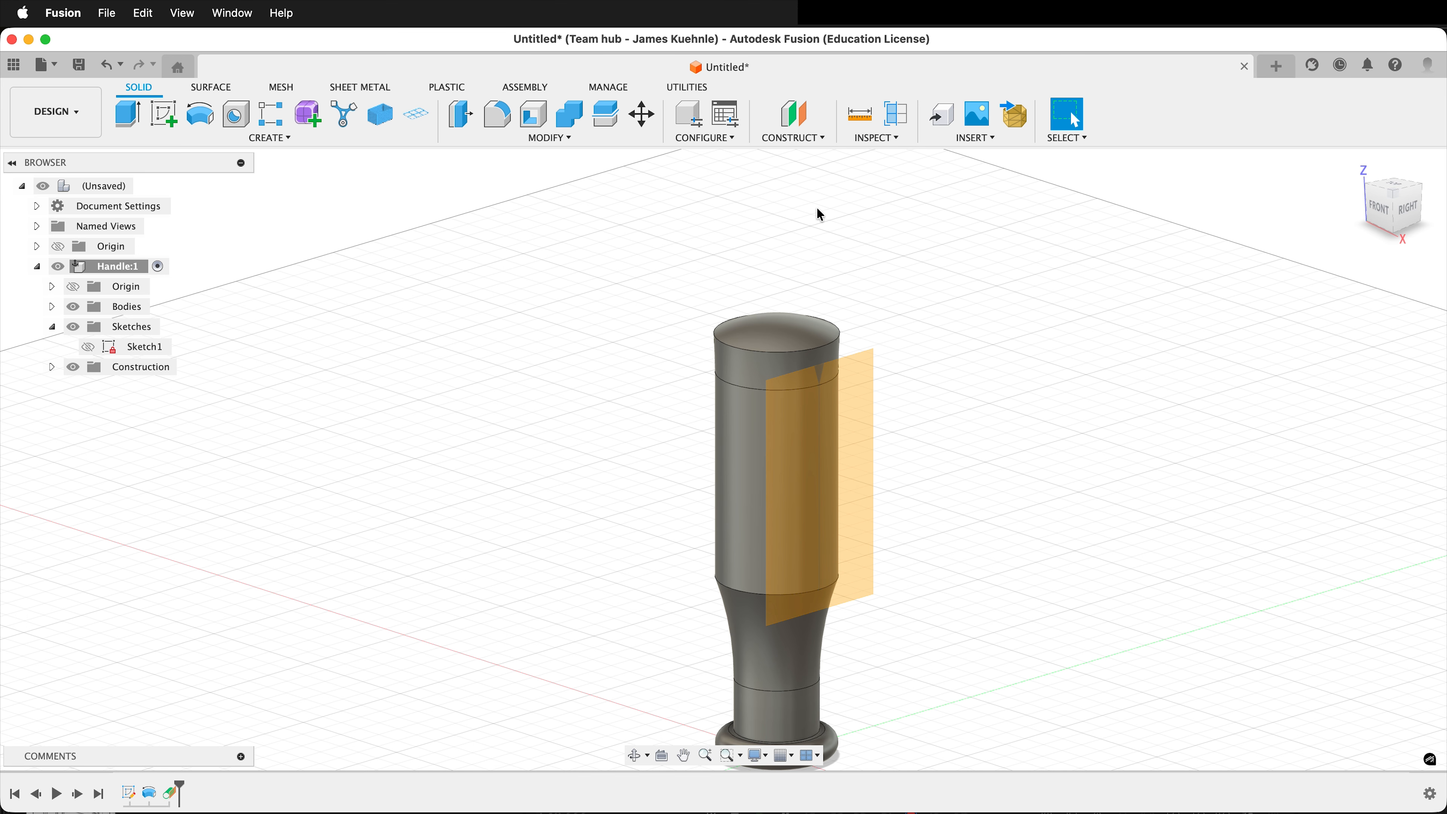
left_click(861, 486)
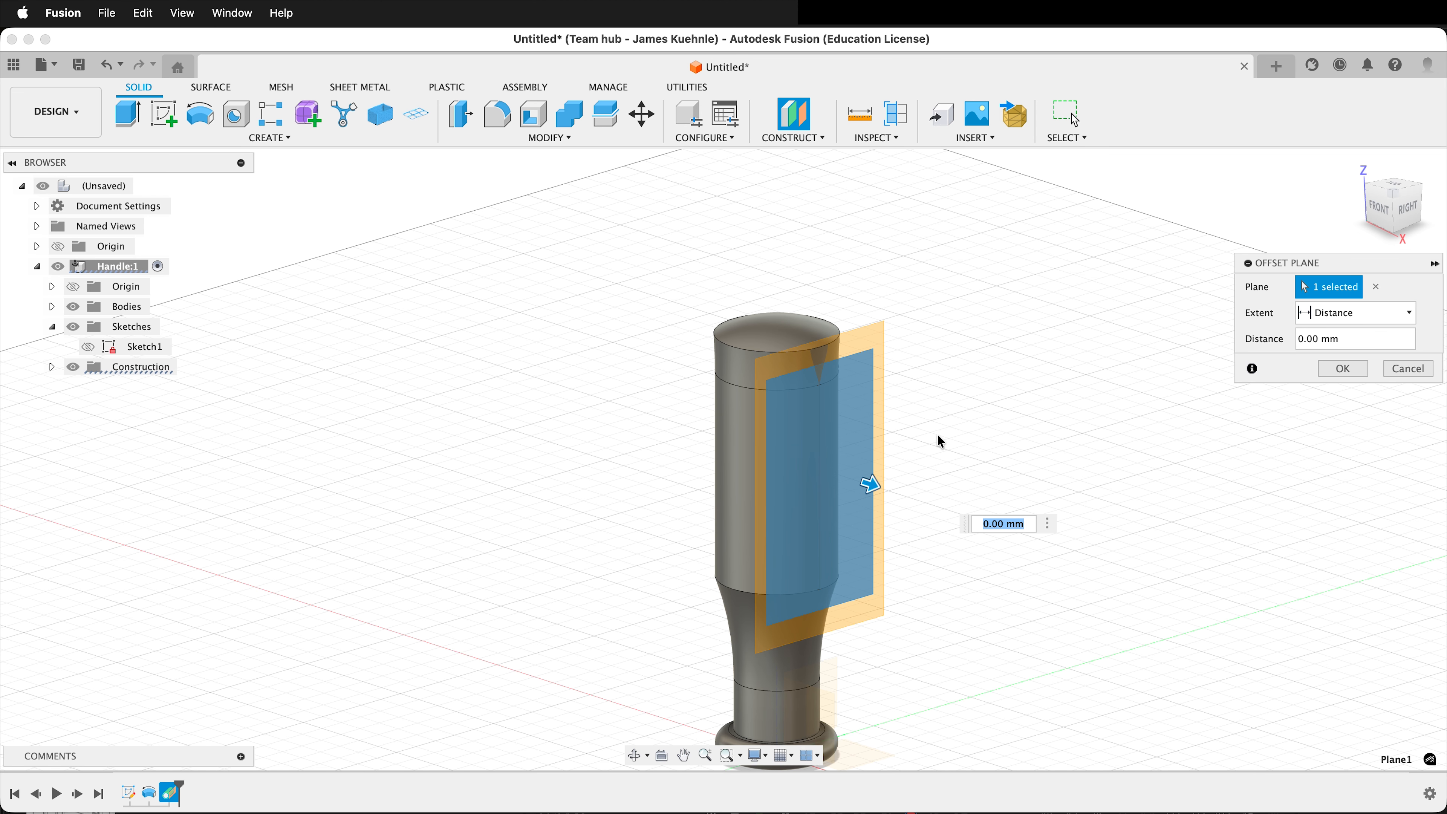
key("Return")
middle_click_drag(954, 436, 1025, 422, "shift")
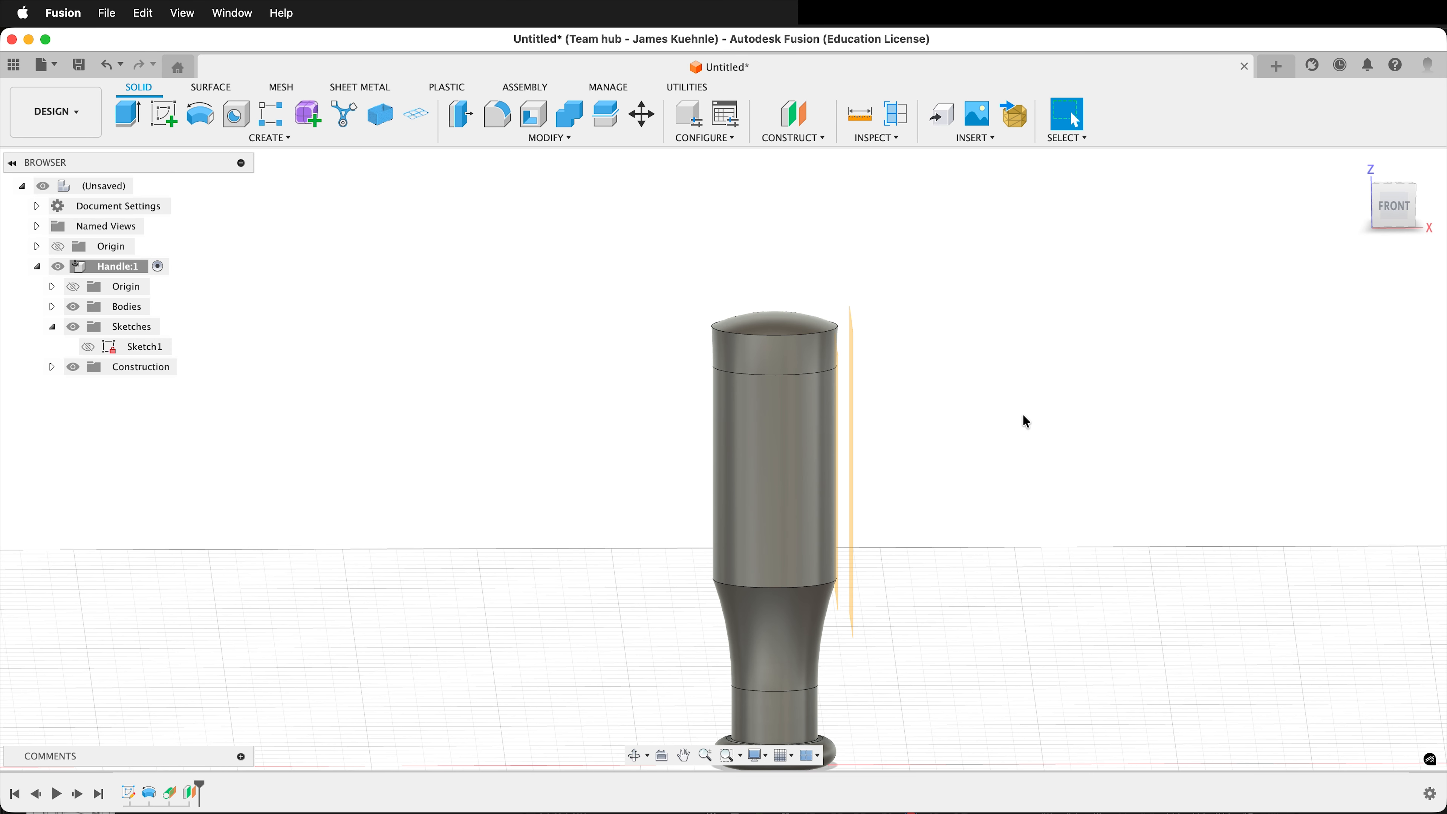
left_click(51, 367)
left_click(87, 387)
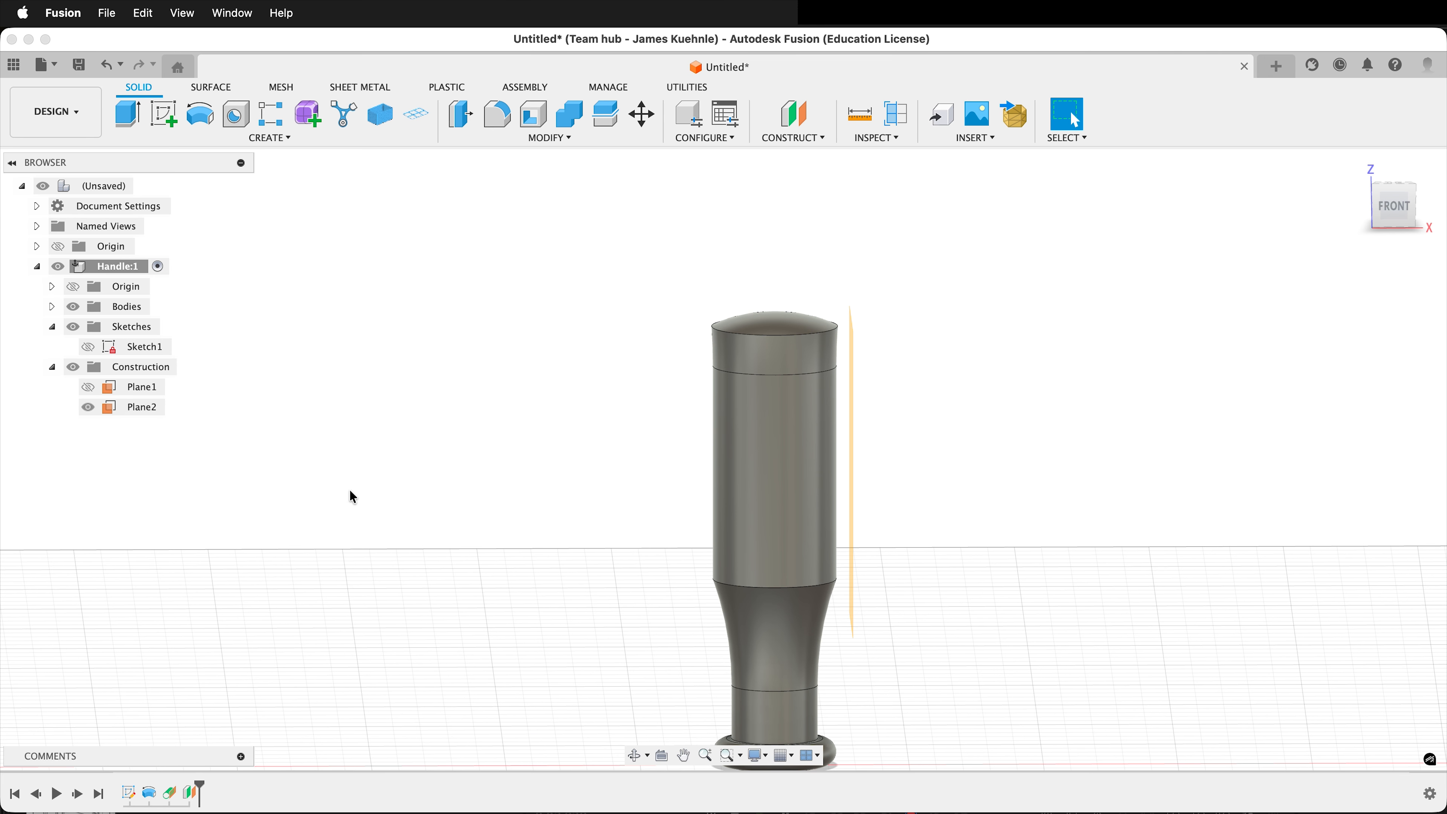
Start a sketch on the offset plane and project the whole handle body into it with projection link on.
left_click(164, 114)
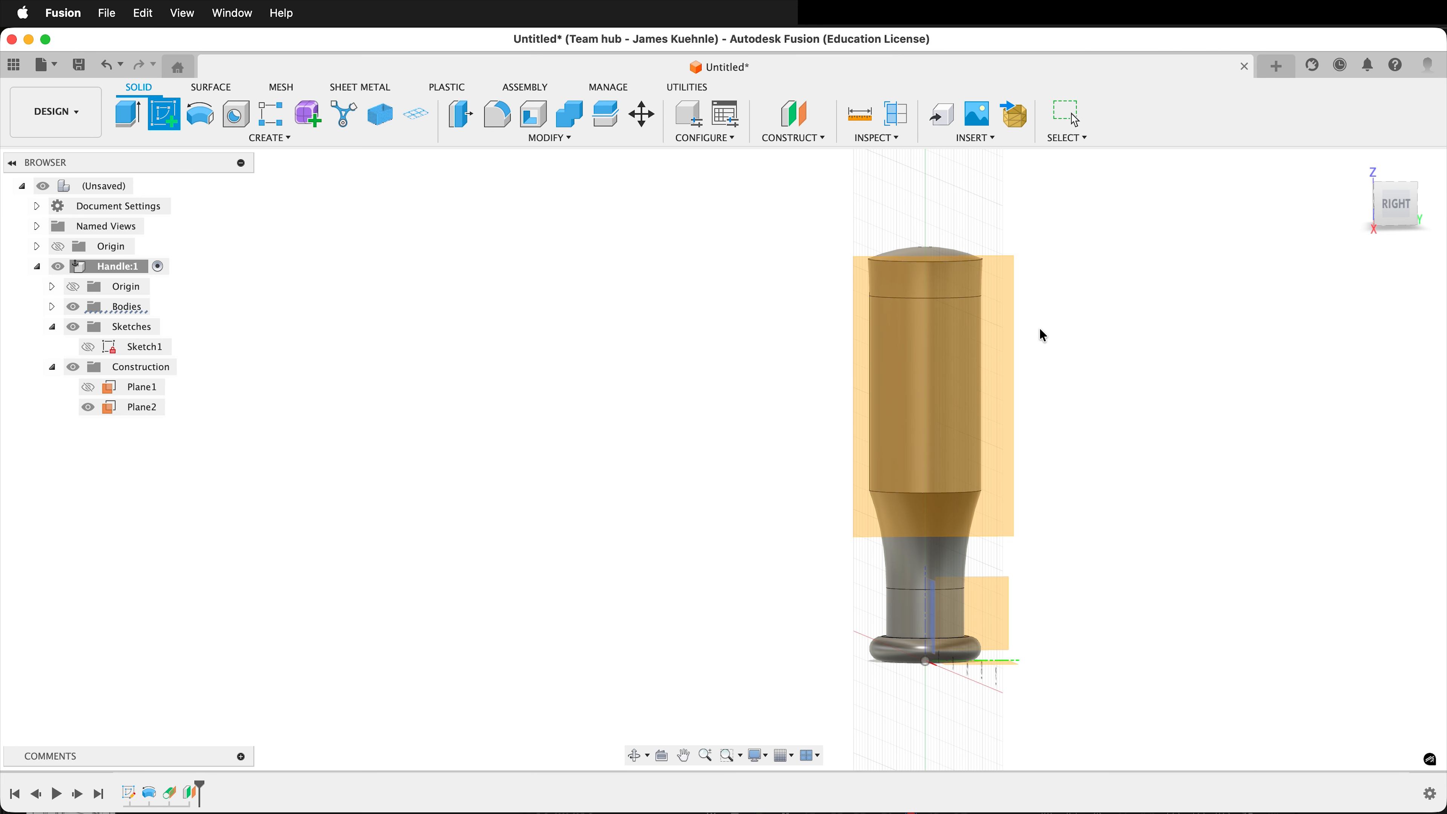
left_click(988, 330)
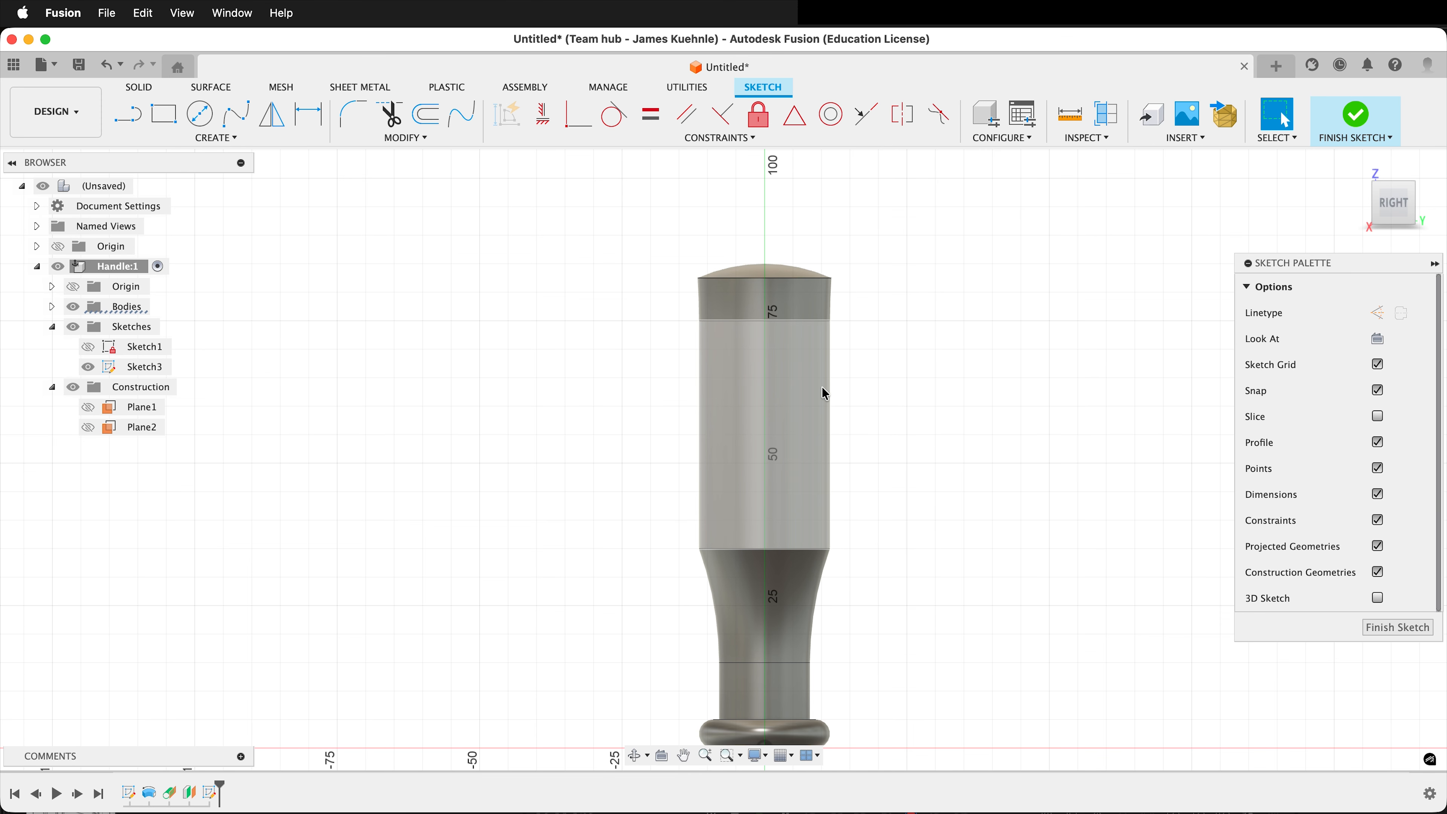
key("p")
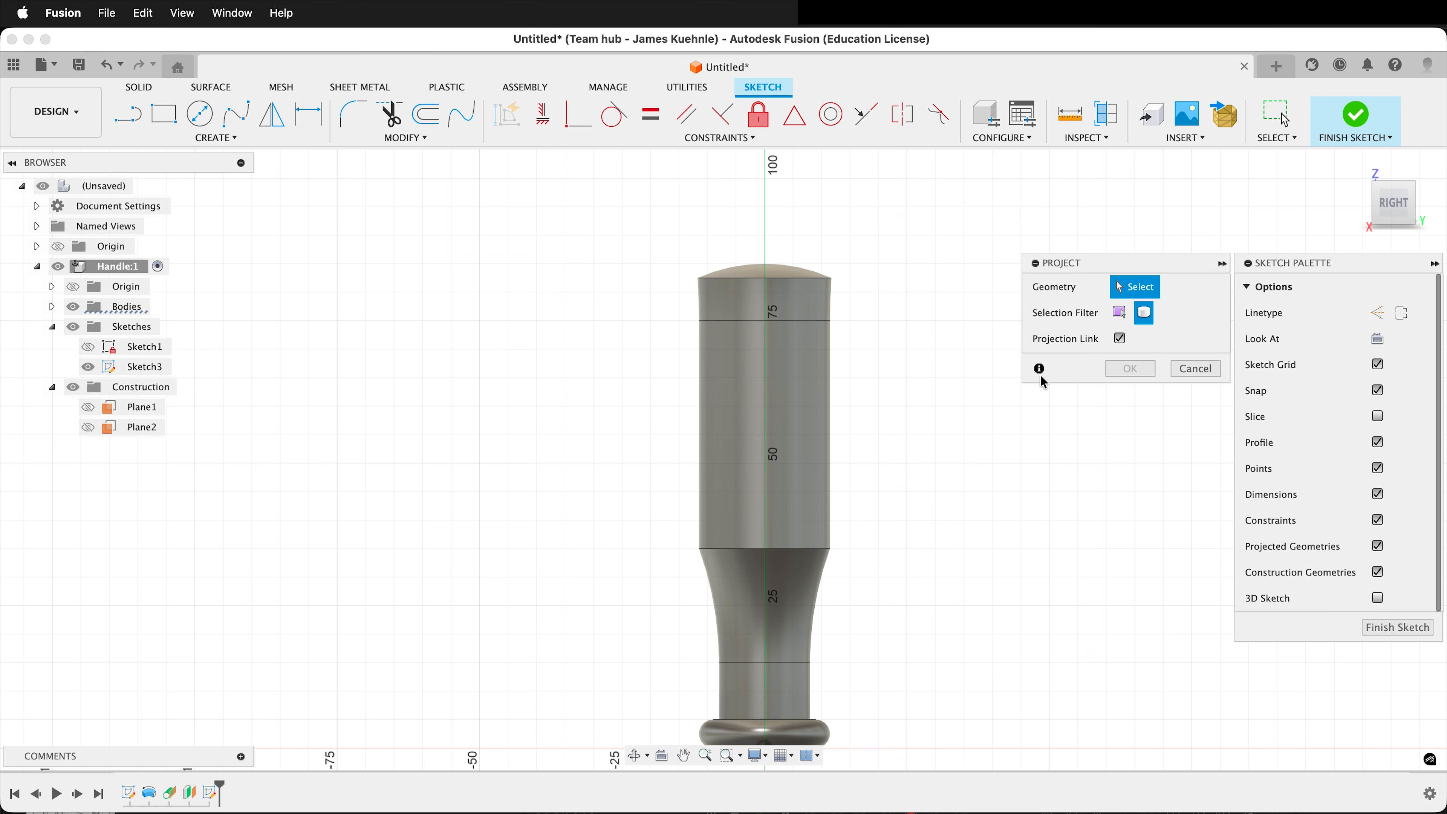
left_click_drag(1073, 263, 892, 297)
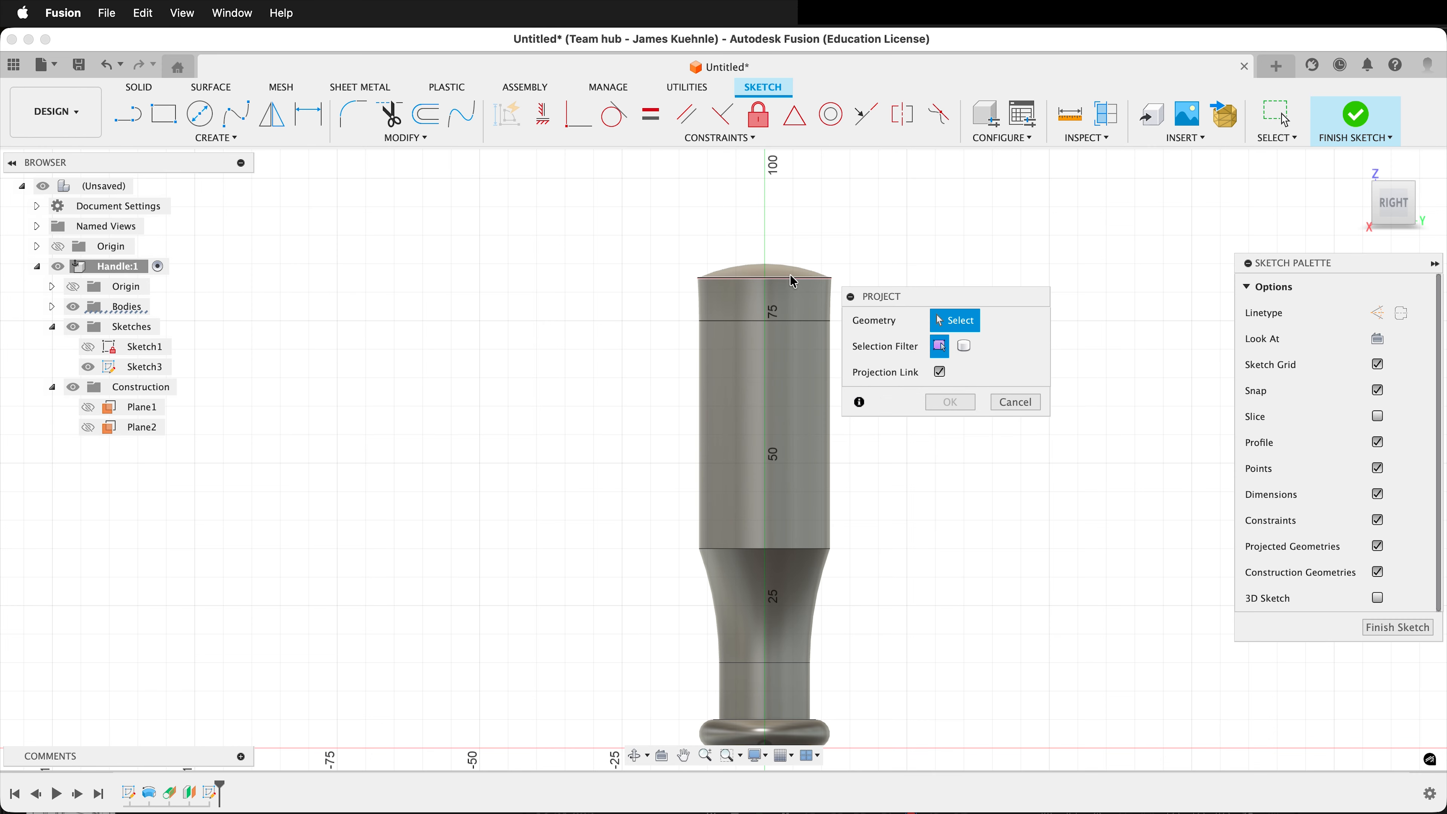
left_click(969, 345)
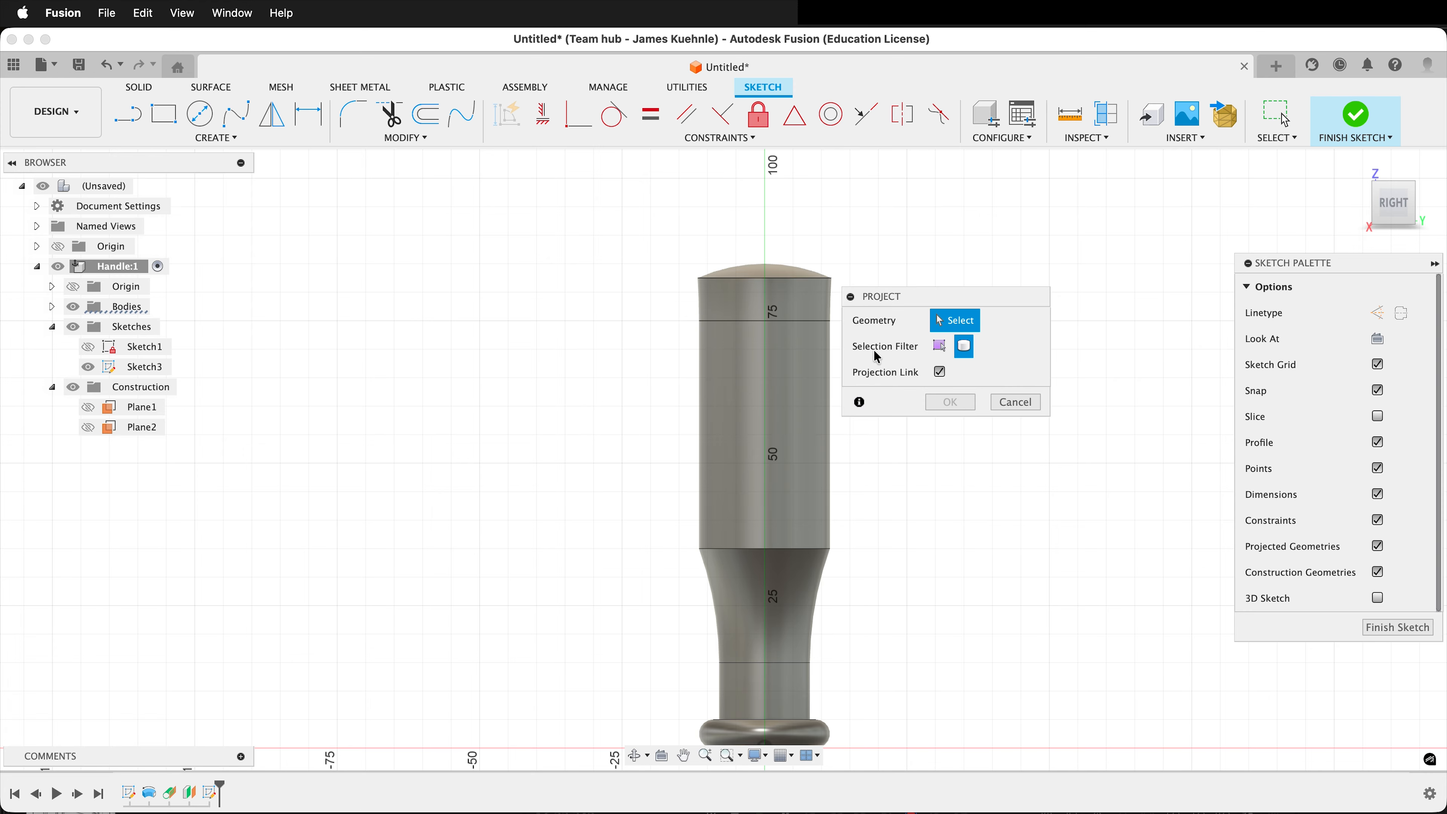
left_click(806, 379)
left_click(967, 401)
Draw a narrow two-point rectangle about 4.5 mm wide and 66.9 mm tall, from near the handle's top down to its neck.
scroll(959, 445, "down", 3)
scroll(961, 450, "up", 3)
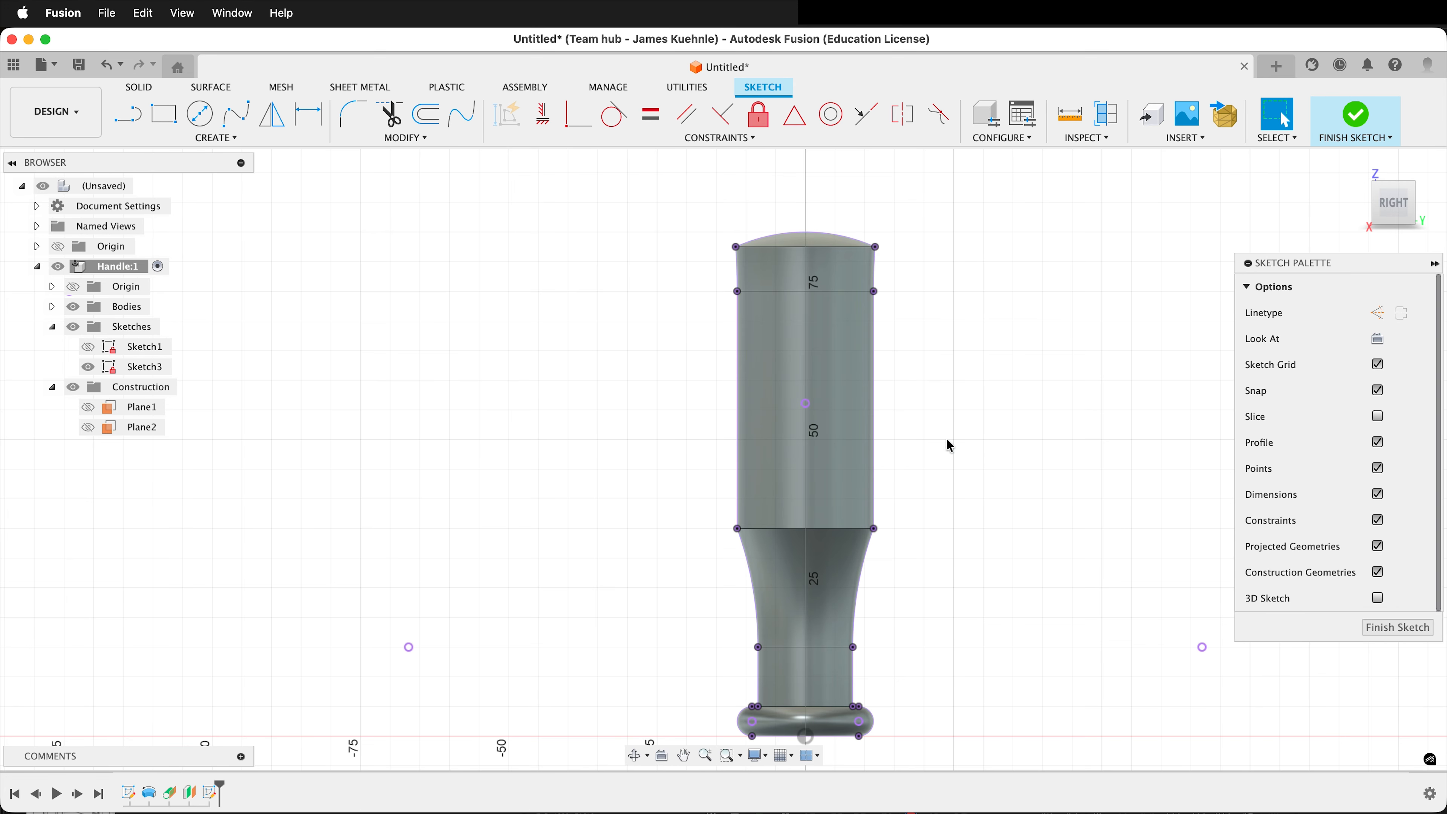
key("r")
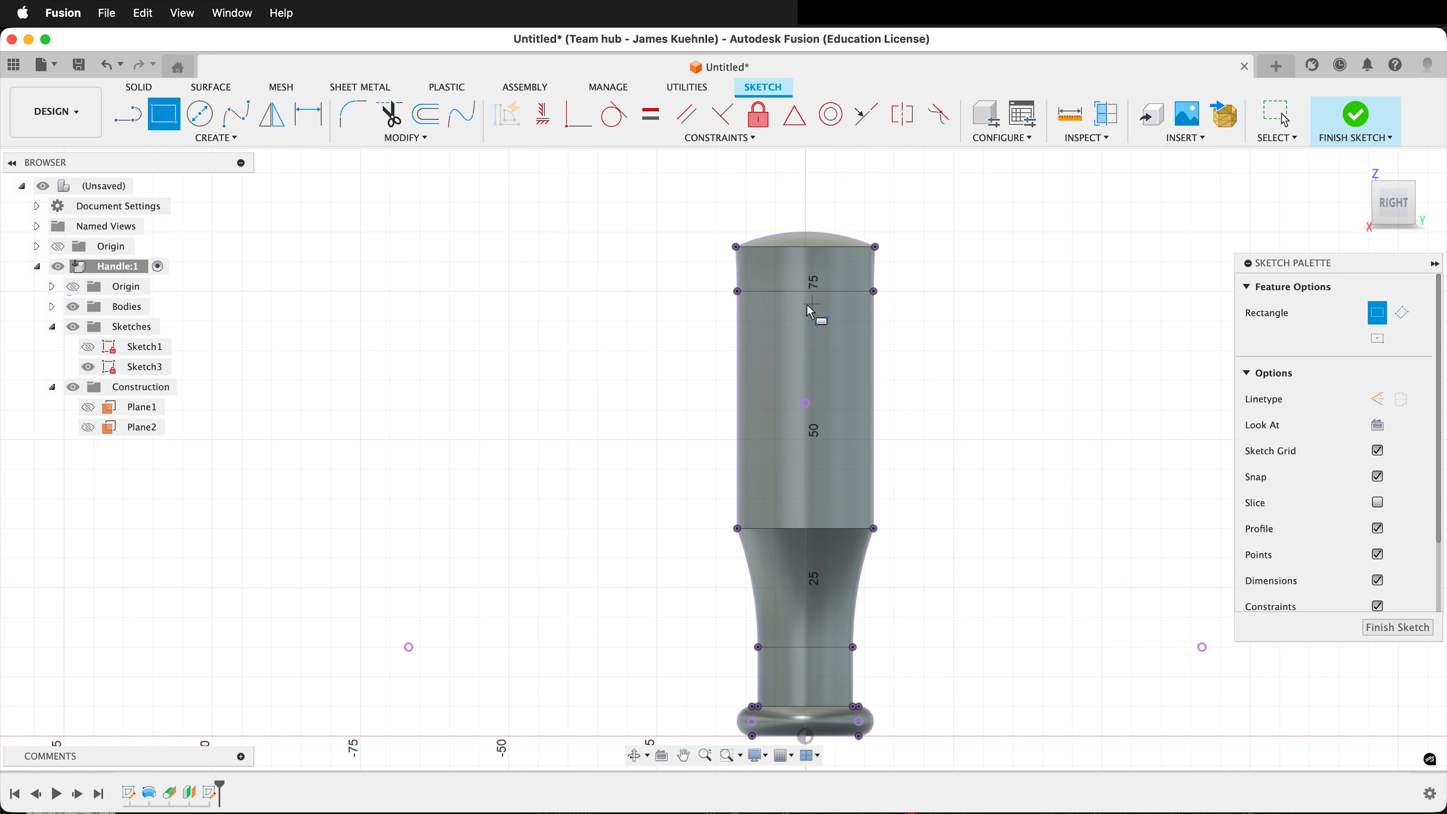
left_click(805, 269)
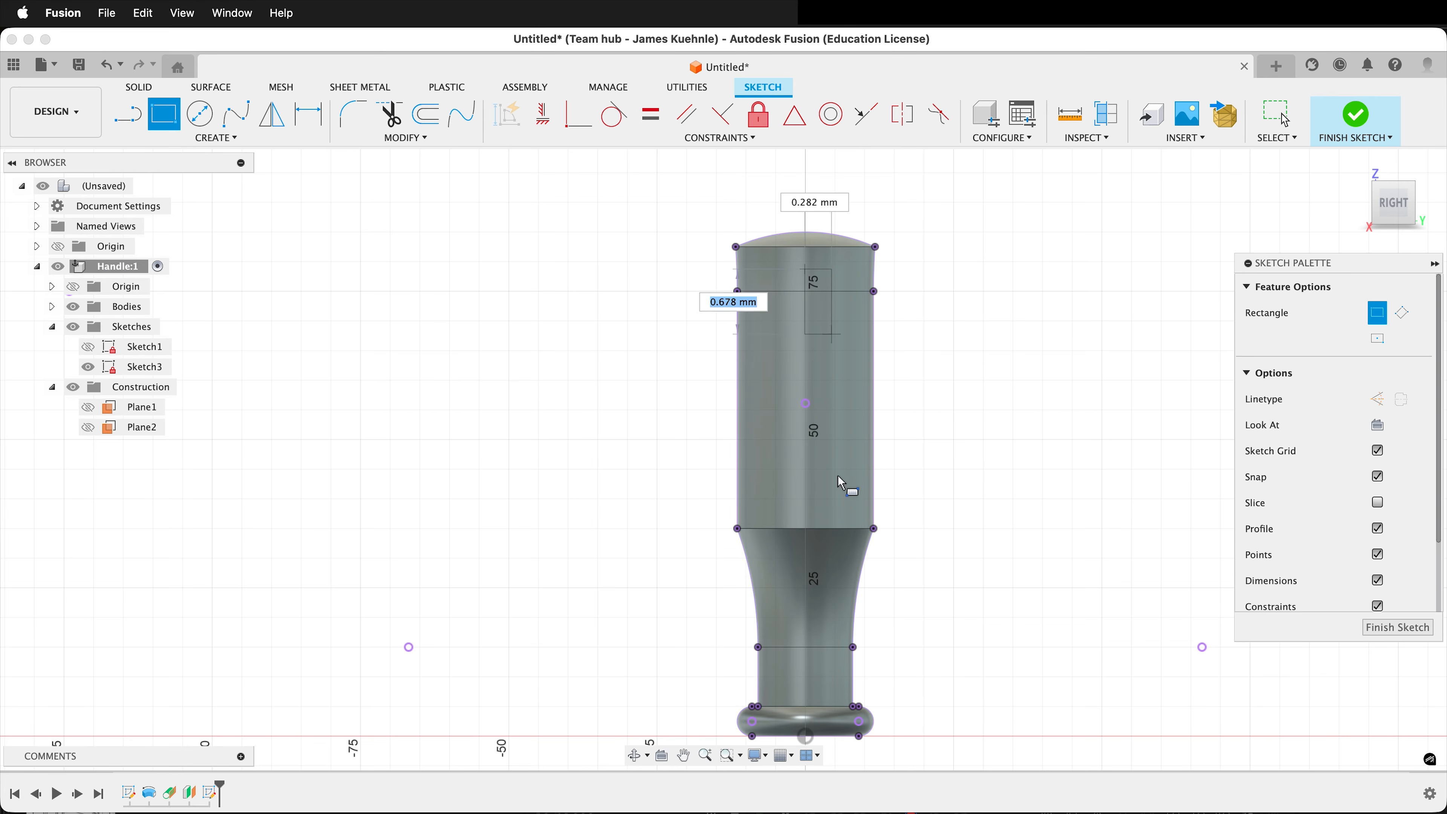
left_click(831, 665)
Dimension the narrow rectangle's bottom edge and set its width to 6.25 mm.
scroll(826, 737, "up", 5)
key("d")
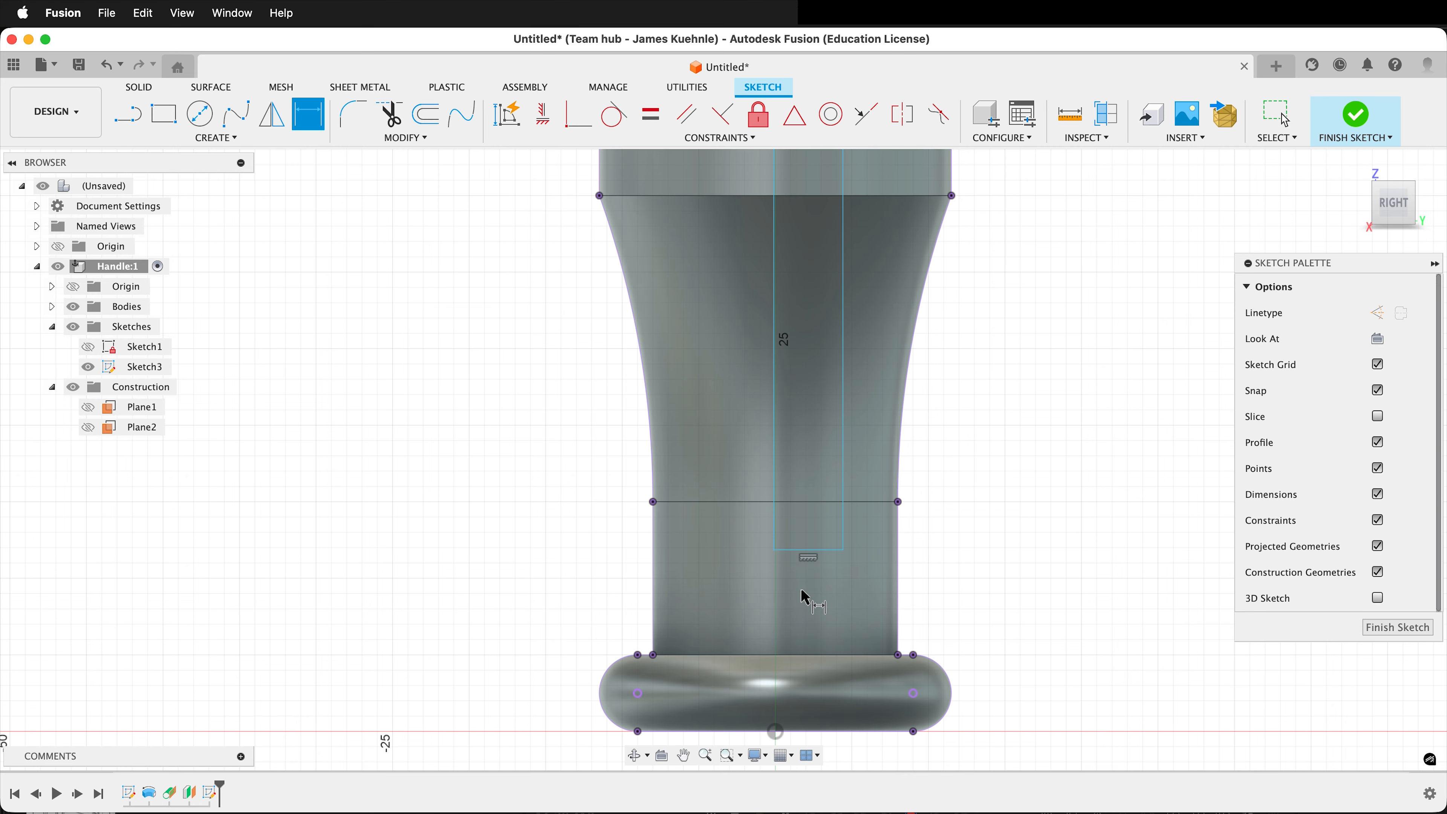
left_click(809, 551)
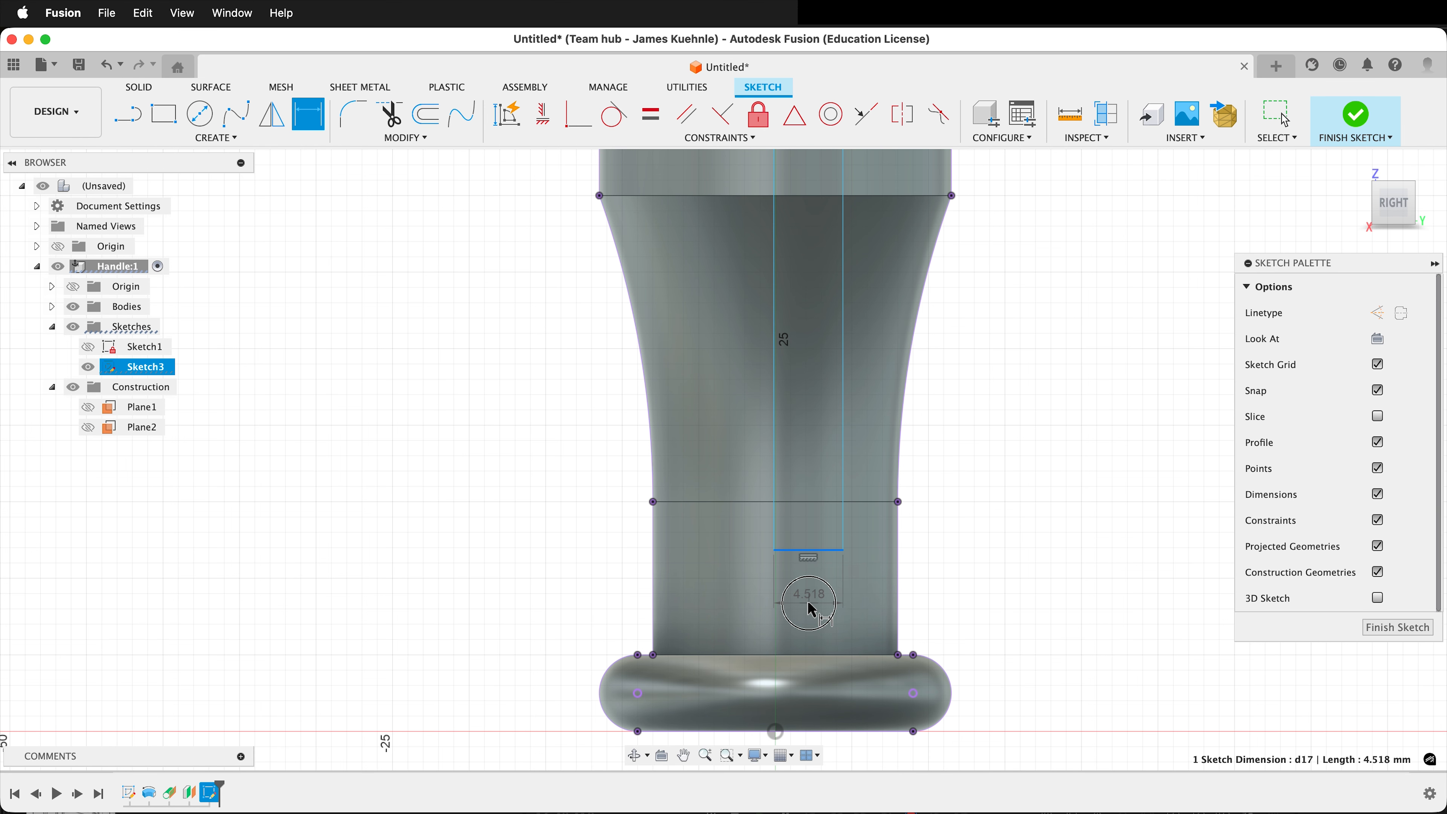
left_click(824, 605)
type("6.25")
key("Return")
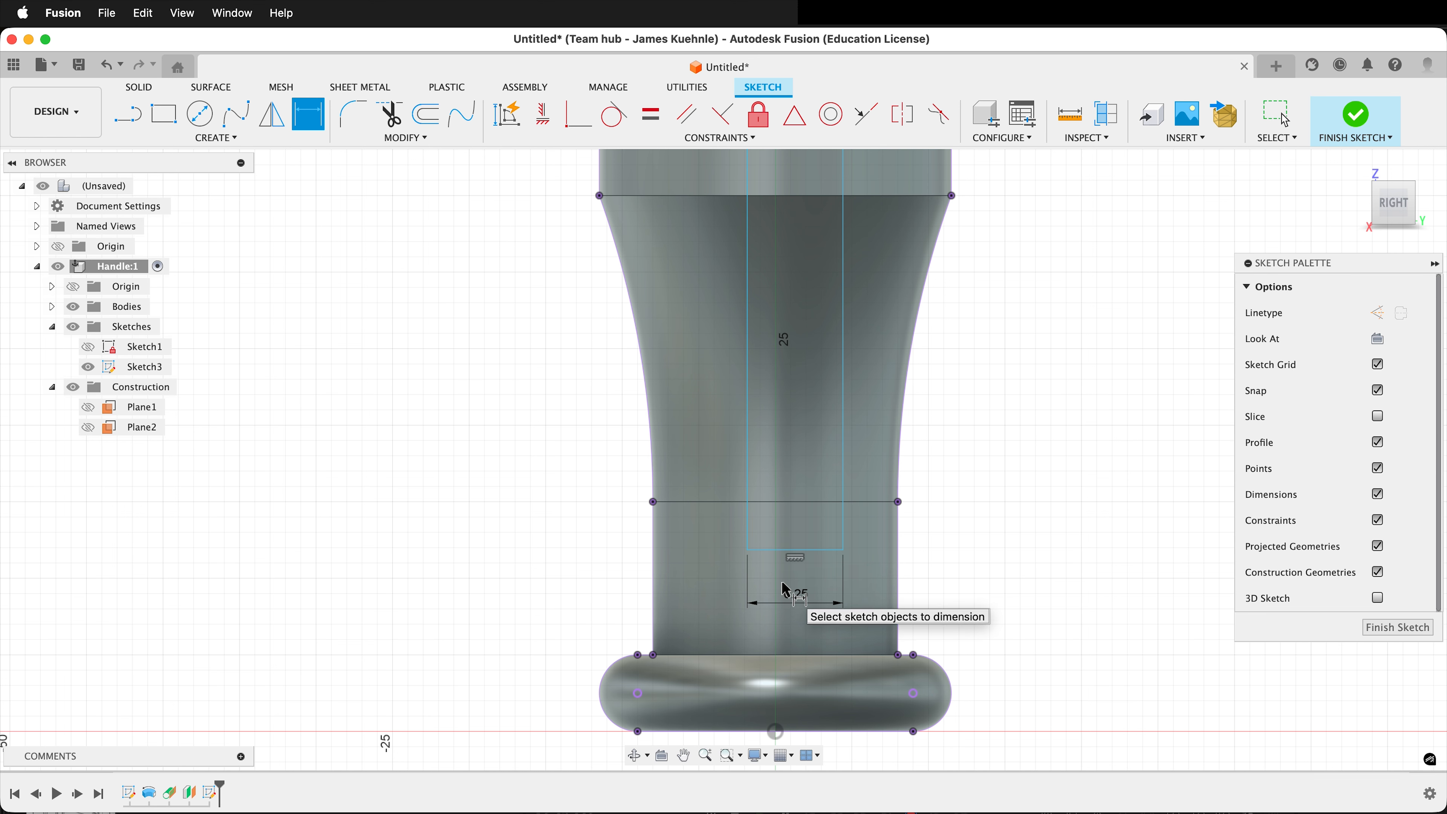
scroll(759, 412, "down", 4)
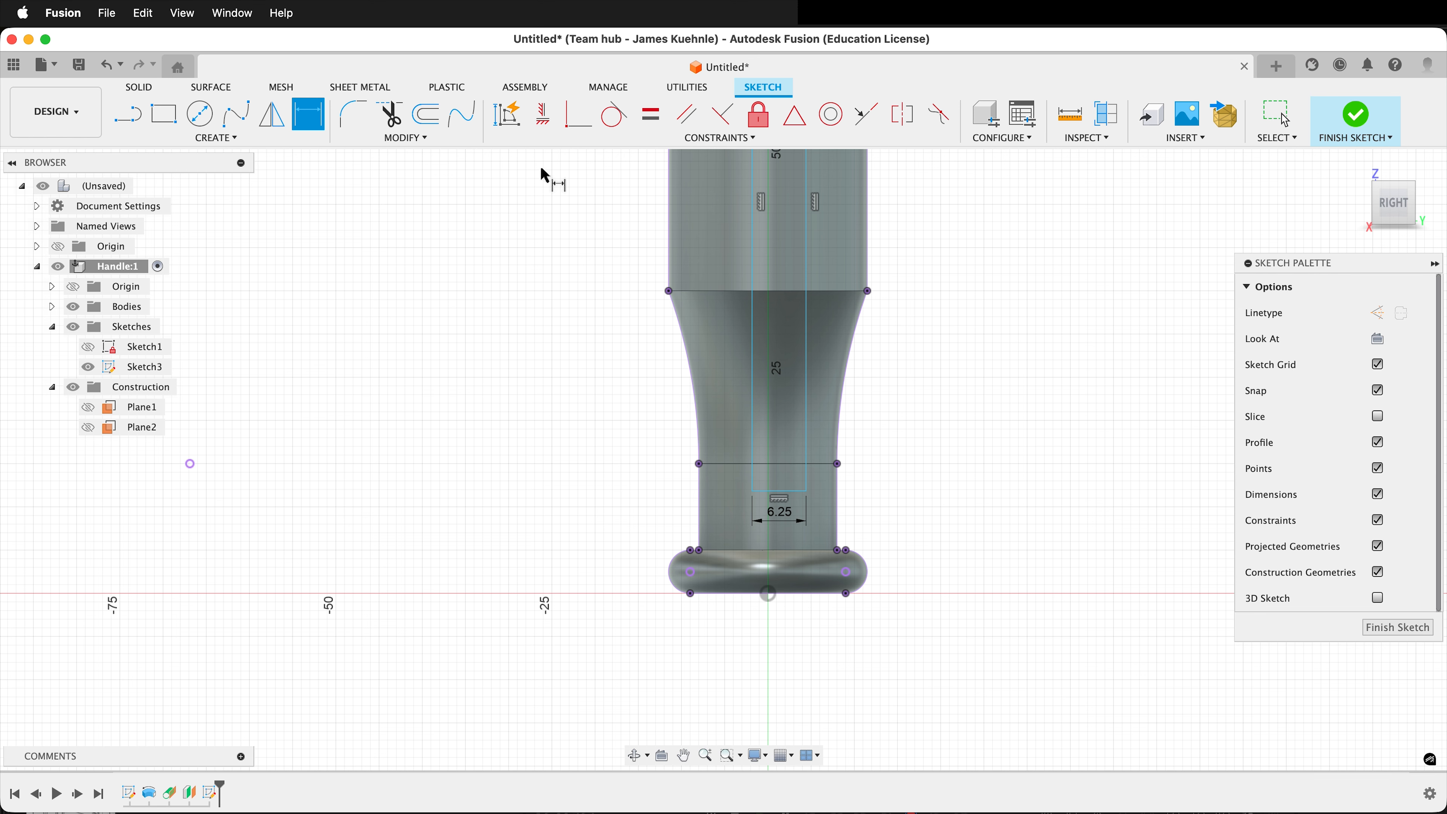
Make the narrow rectangle's left edge coincident with the sketch origin and its bottom edge coincident with the projected point at the neck line.
left_click(572, 127)
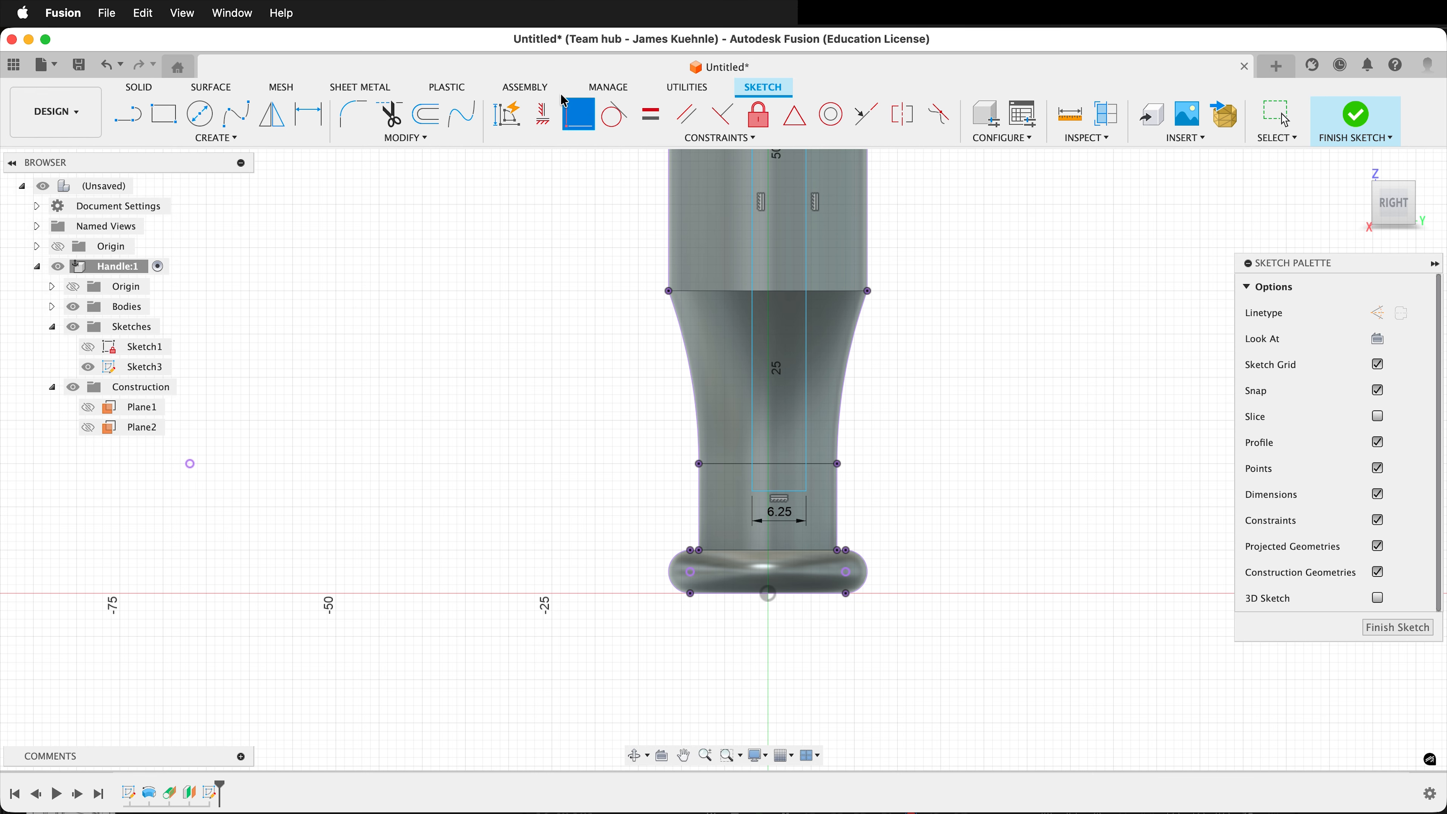
left_click(754, 346)
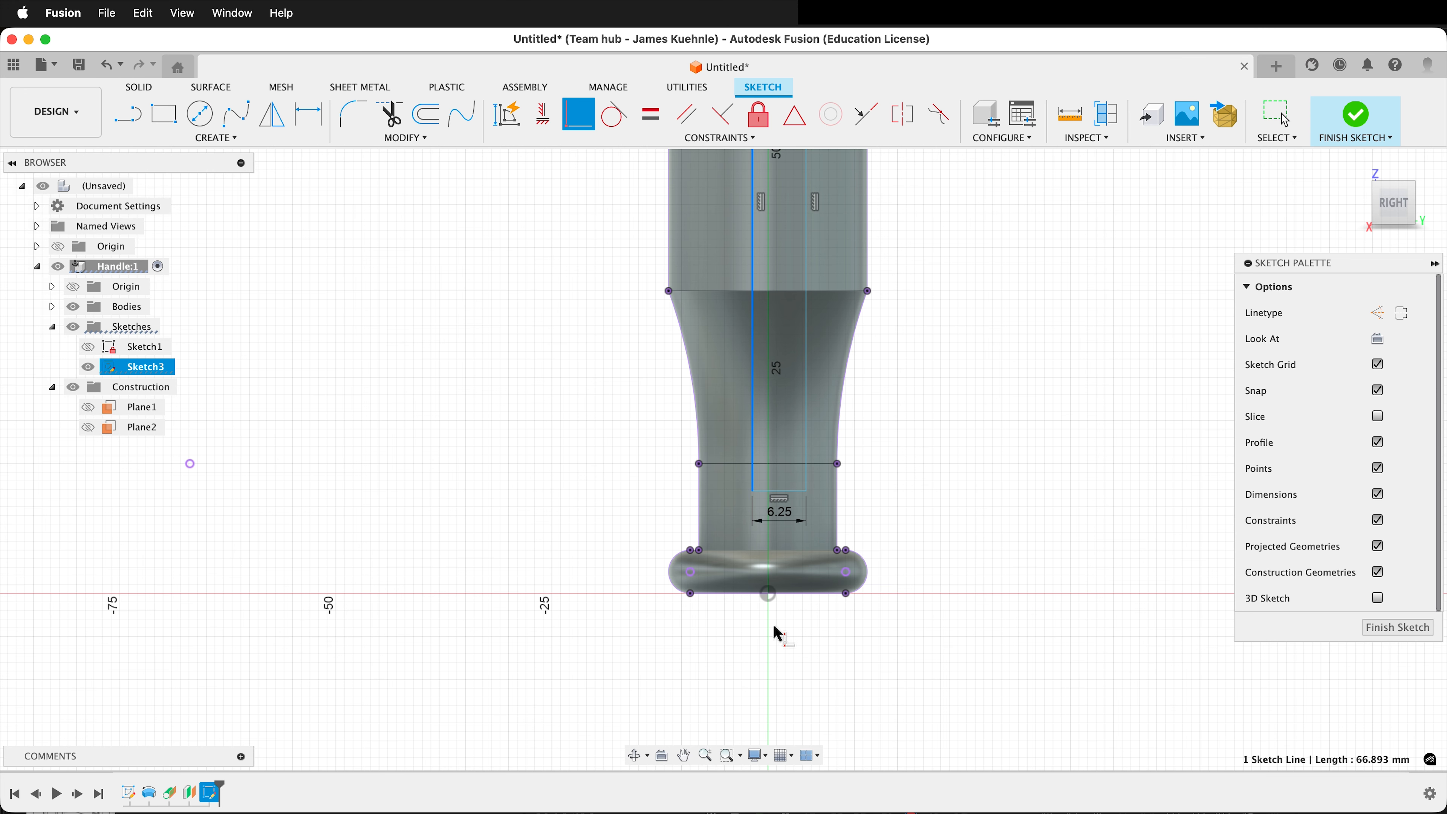
left_click(768, 594)
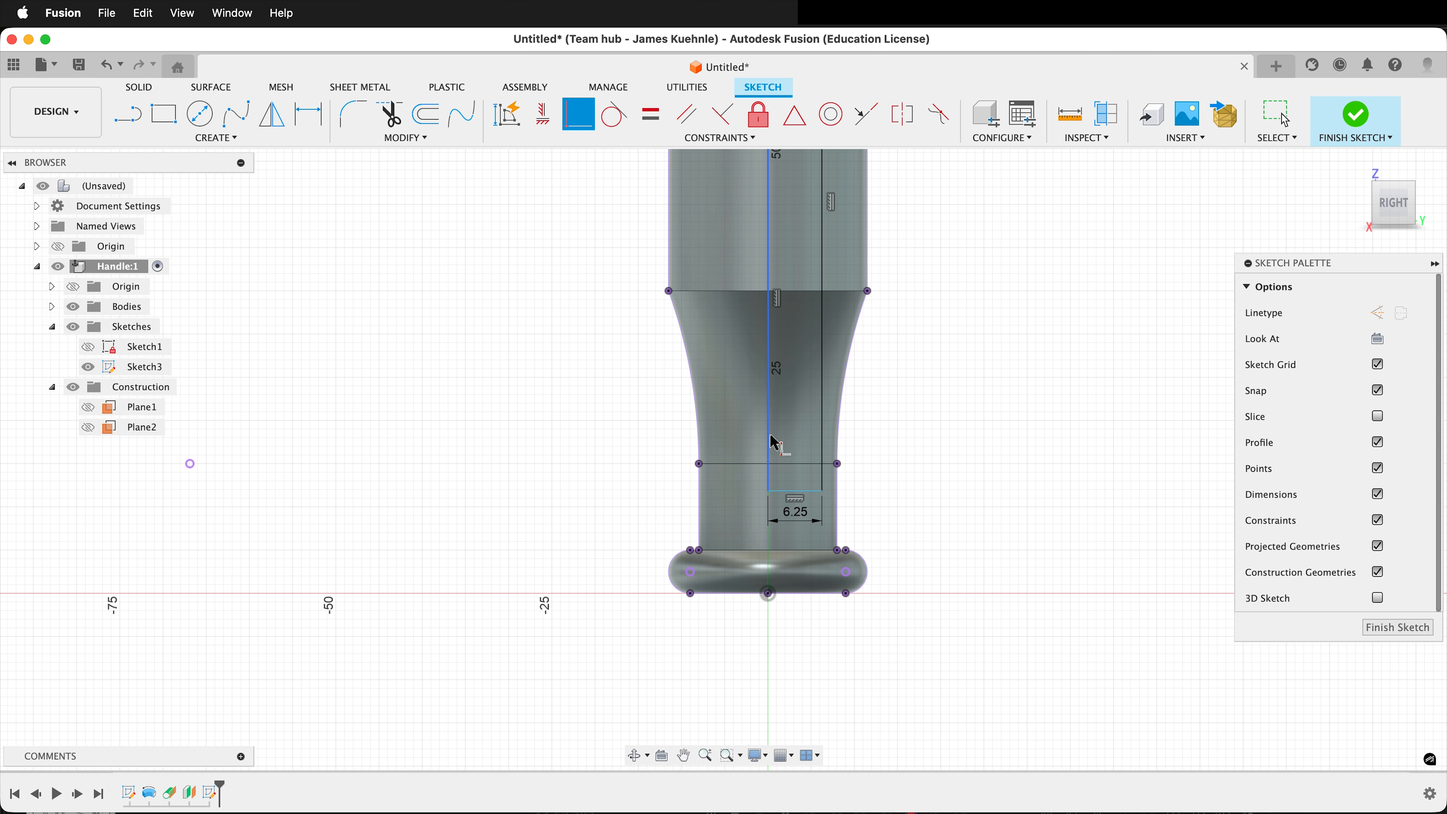
scroll(798, 455, "up", 5)
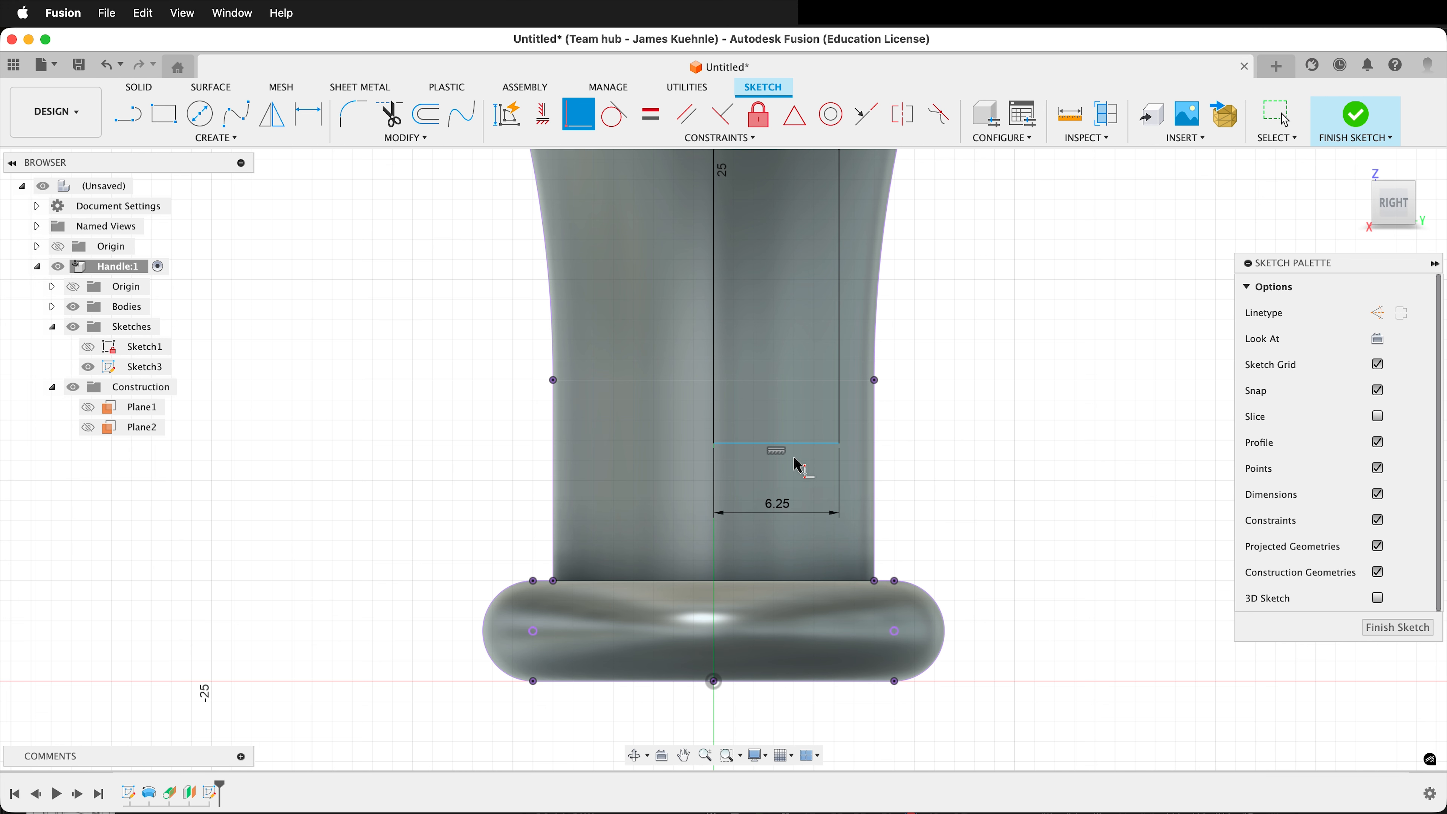
left_click(808, 444)
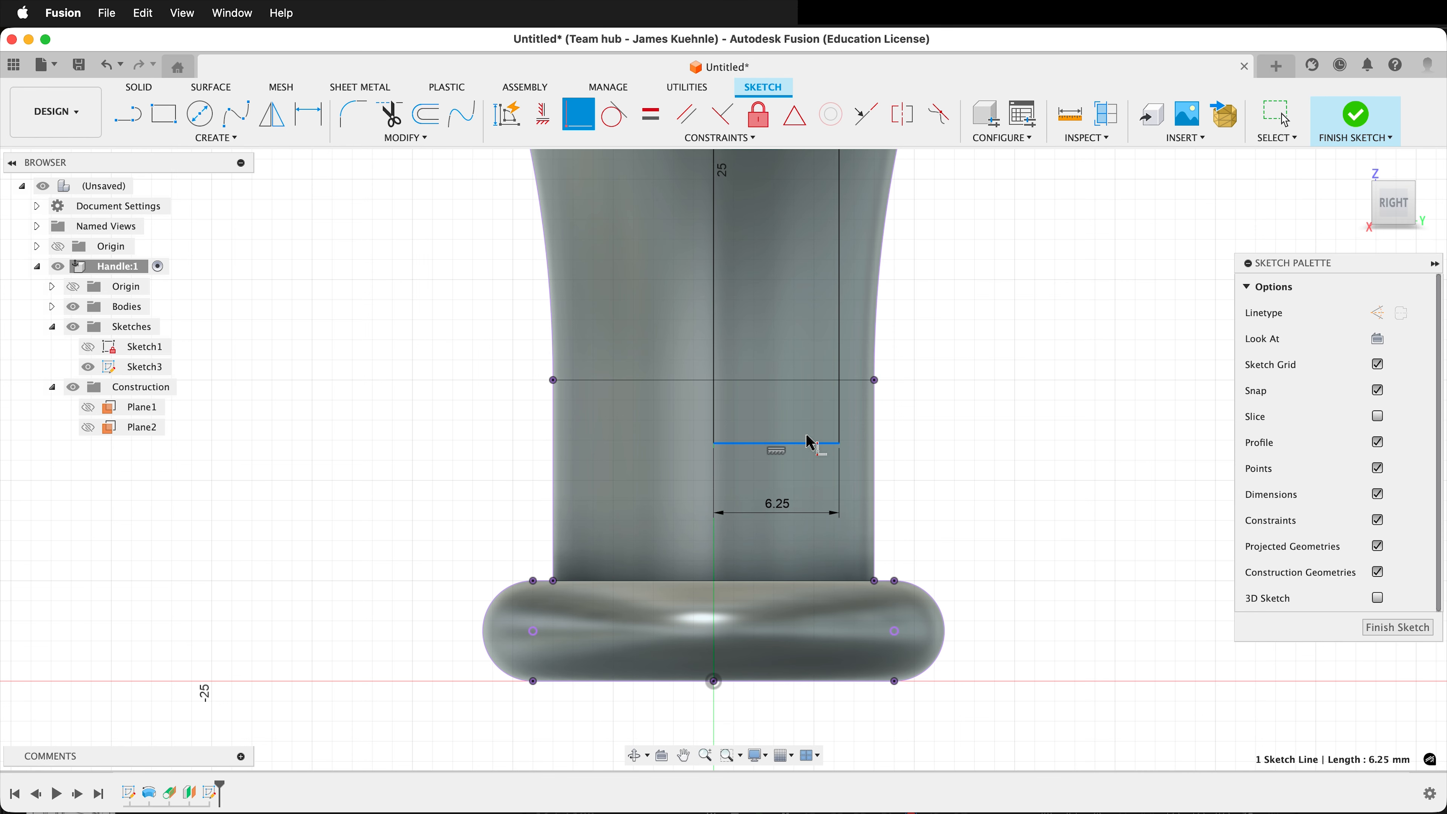
left_click(874, 381)
scroll(964, 540, "down", 6)
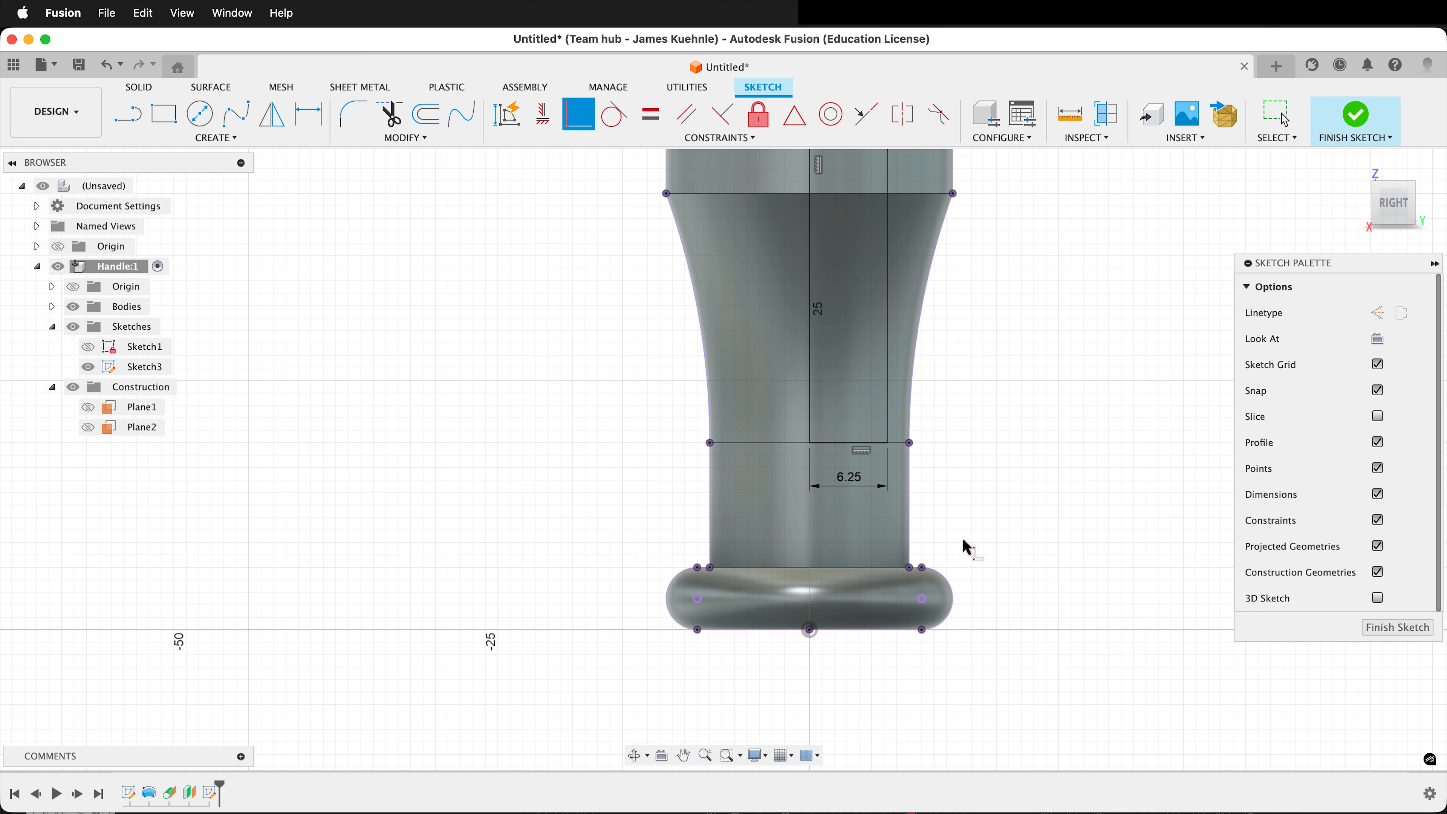
Lower the rectangle's top edge a little and draw a horizontal line from side to side just below it.
scroll(970, 227, "down", 4)
scroll(956, 220, "up", 10)
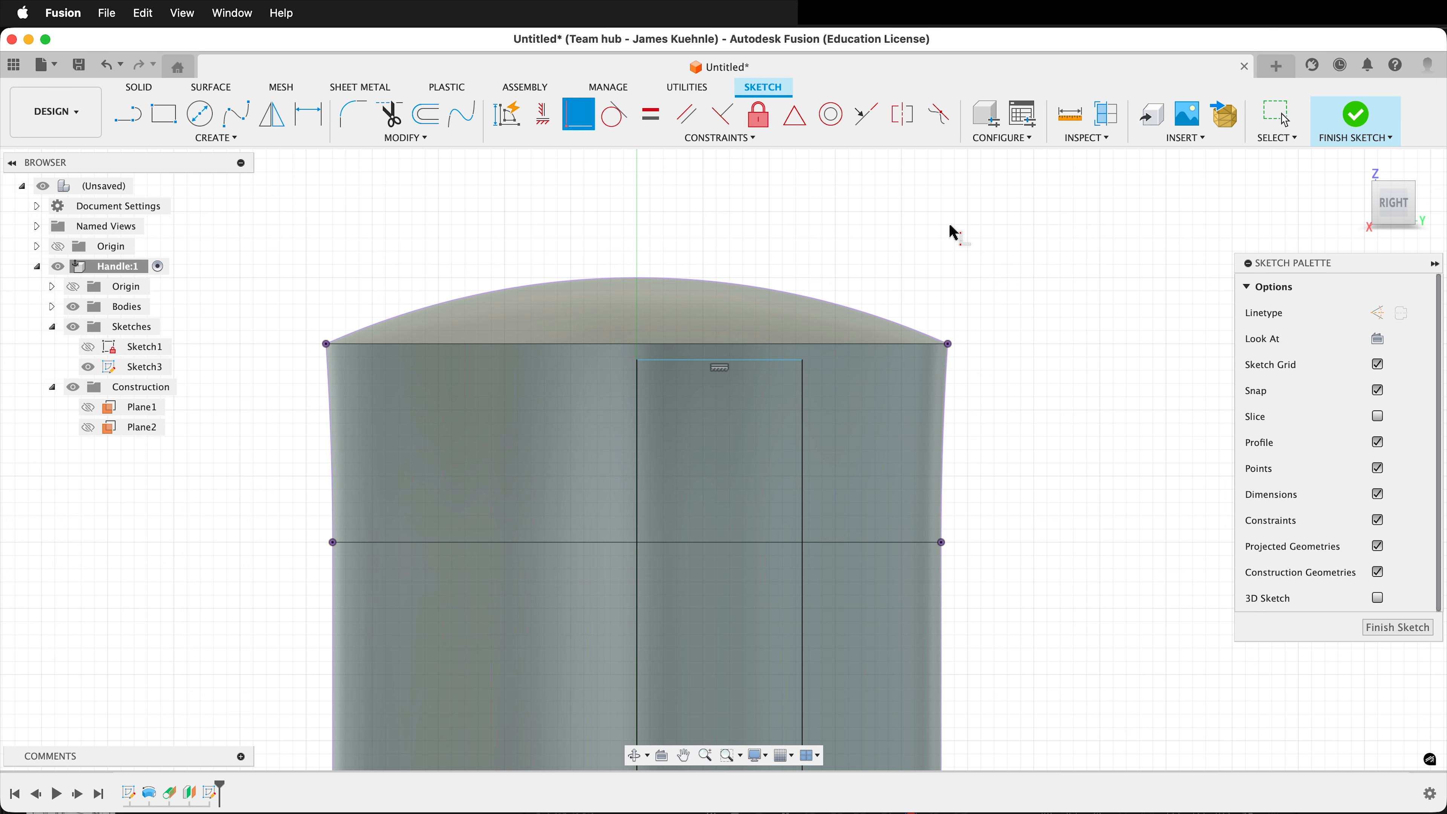
key("Escape")
left_click_drag(720, 361, 719, 428)
key("l")
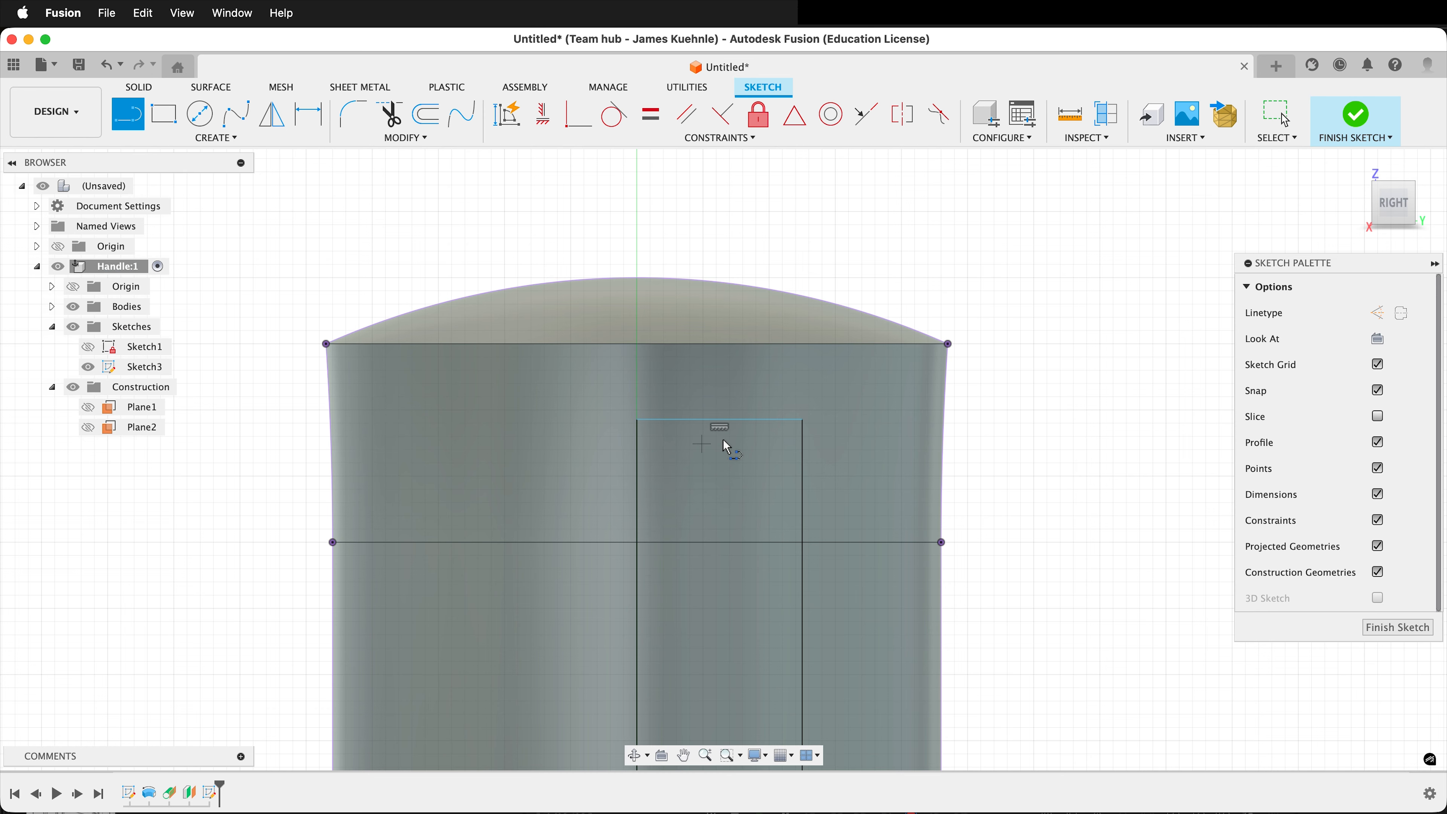
left_click(637, 516)
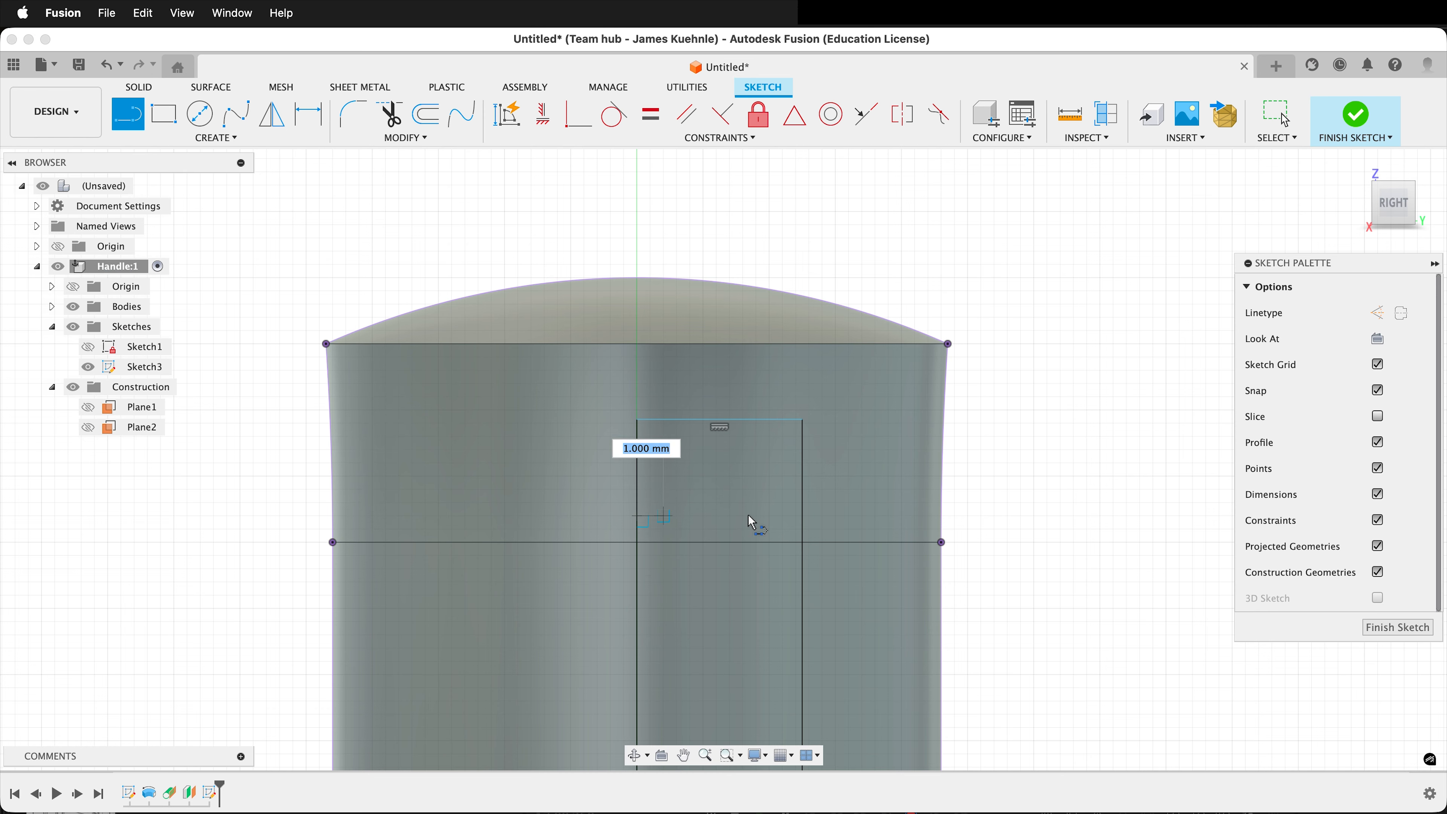
left_click(801, 516)
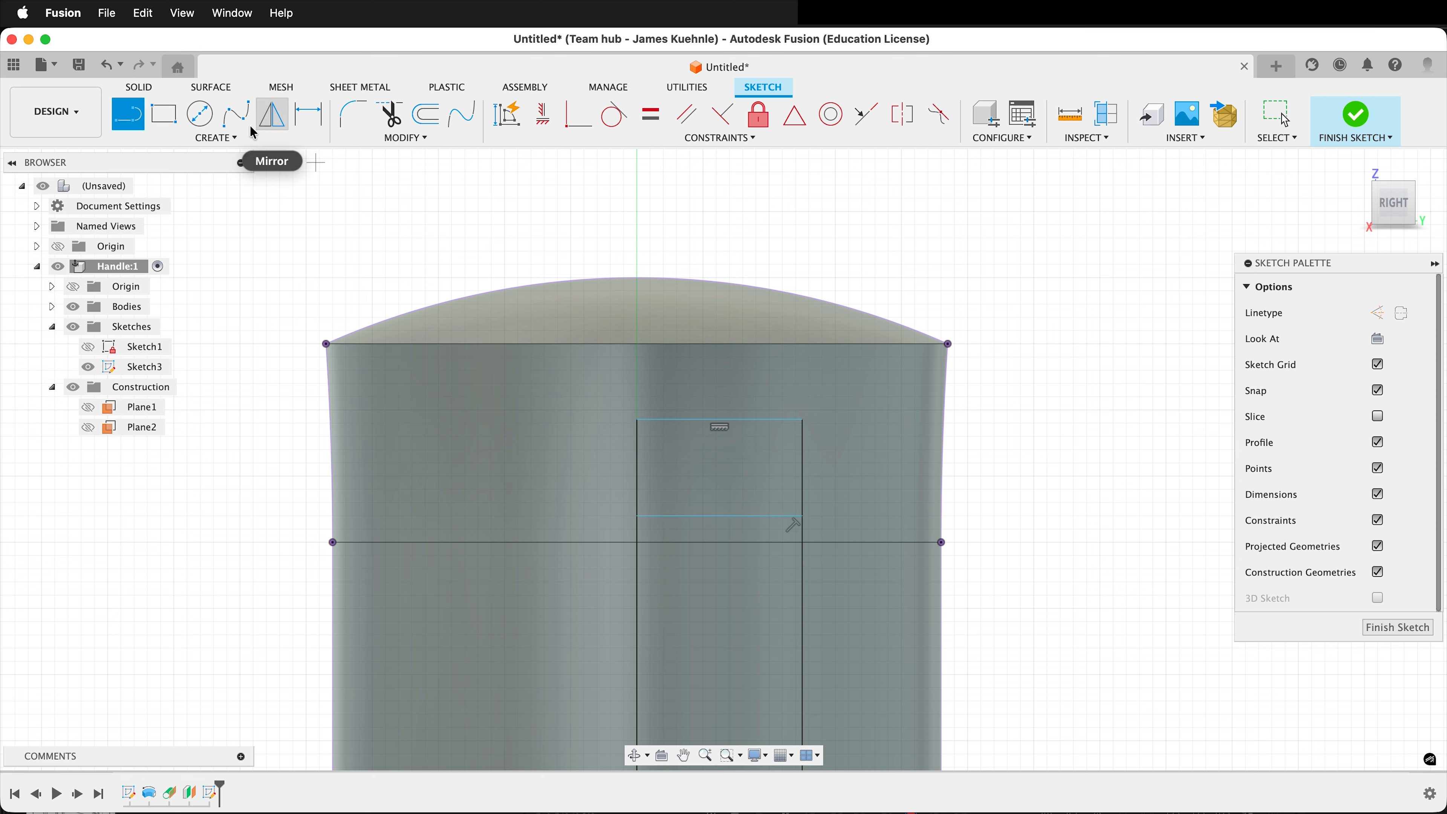
Draw a three-point arc from the horizontal line's right end to the rectangle's upper-left corner, bulging outward.
left_click(228, 138)
mouse_move(175, 202)
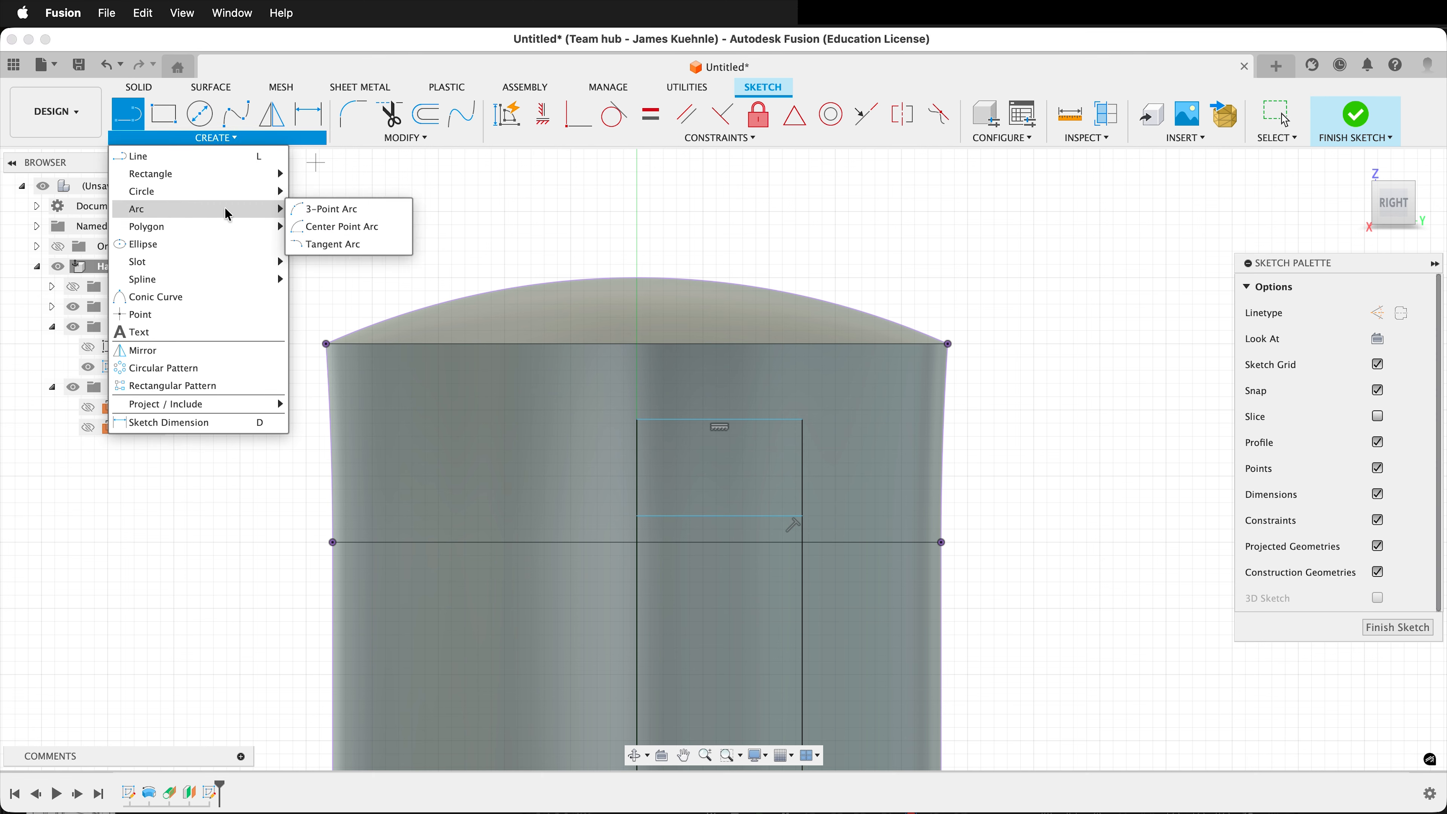
left_click(336, 244)
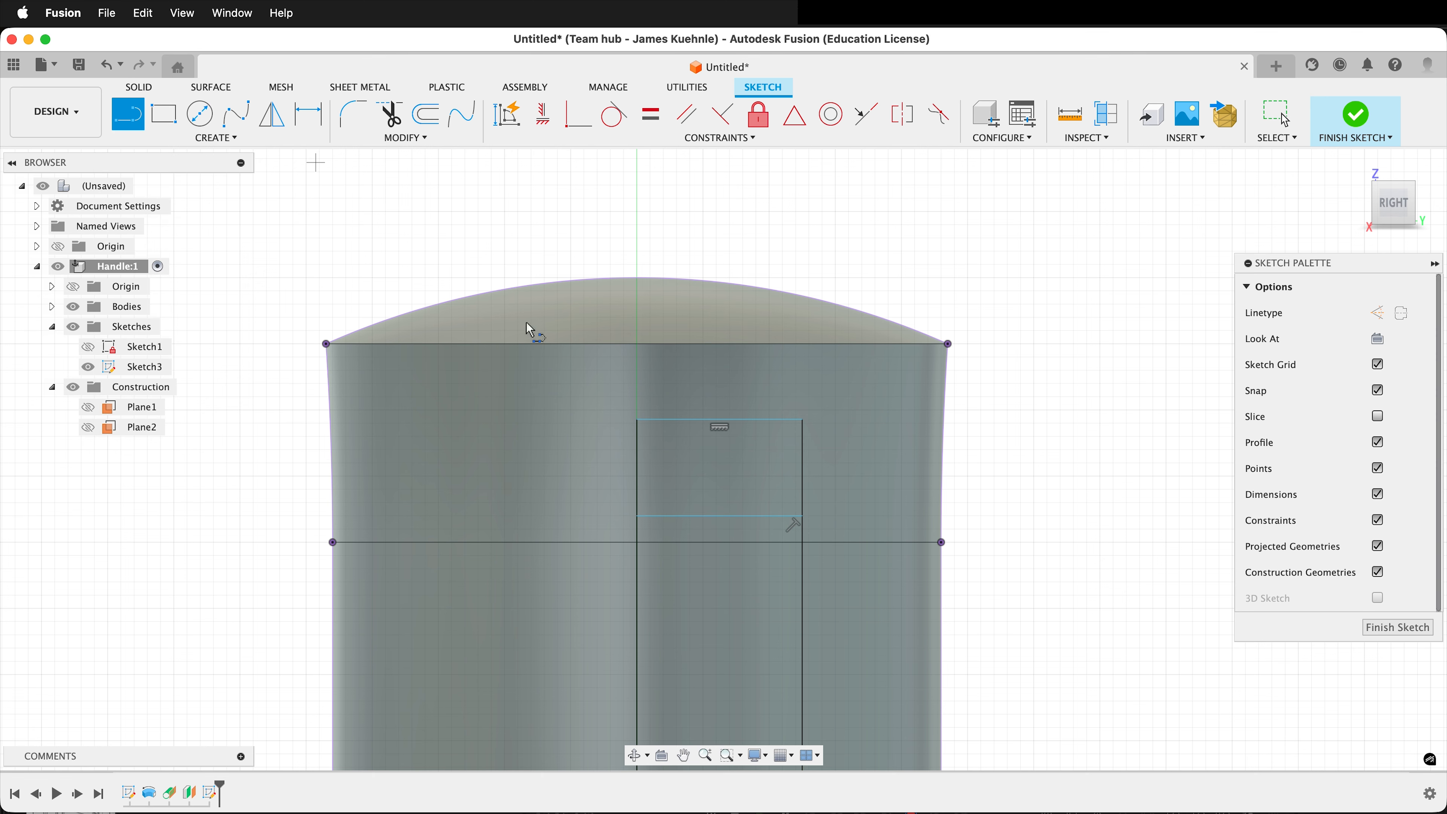
left_click(802, 515)
left_click(636, 420)
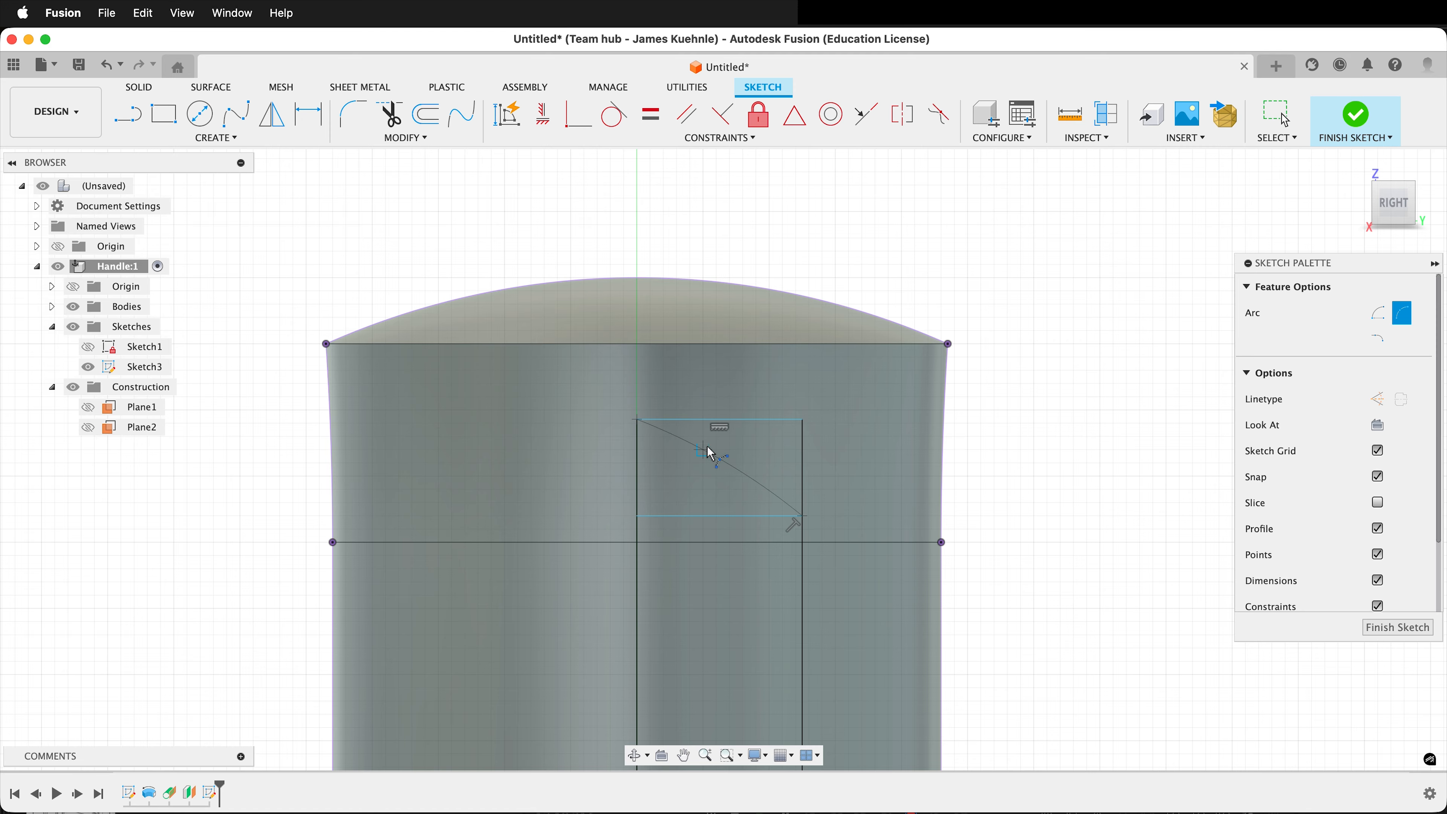
left_click(746, 459)
Apply a Tangent constraint between the arc and the rectangle's top edge.
left_click(613, 115)
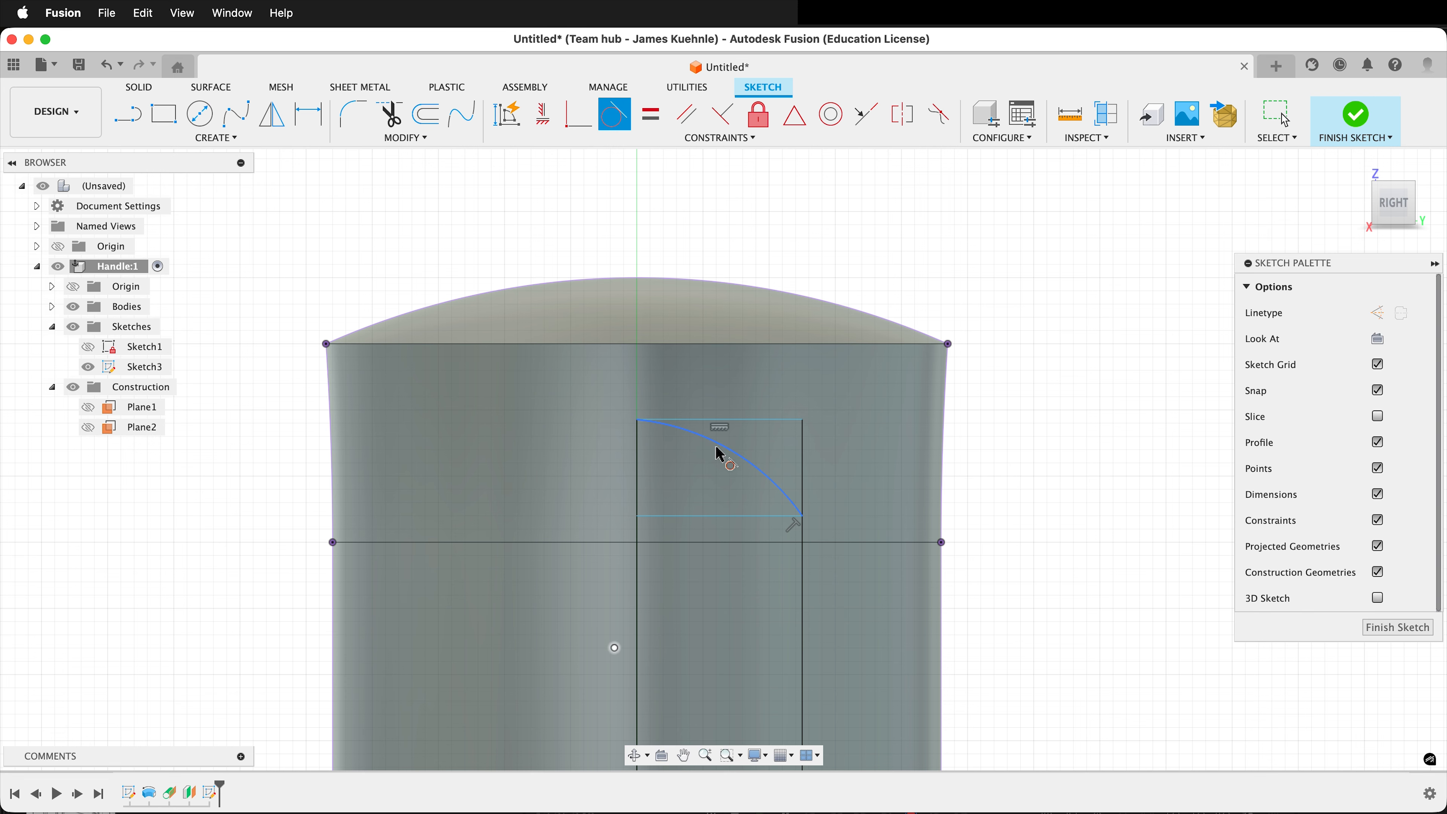
left_click(719, 454)
left_click(743, 421)
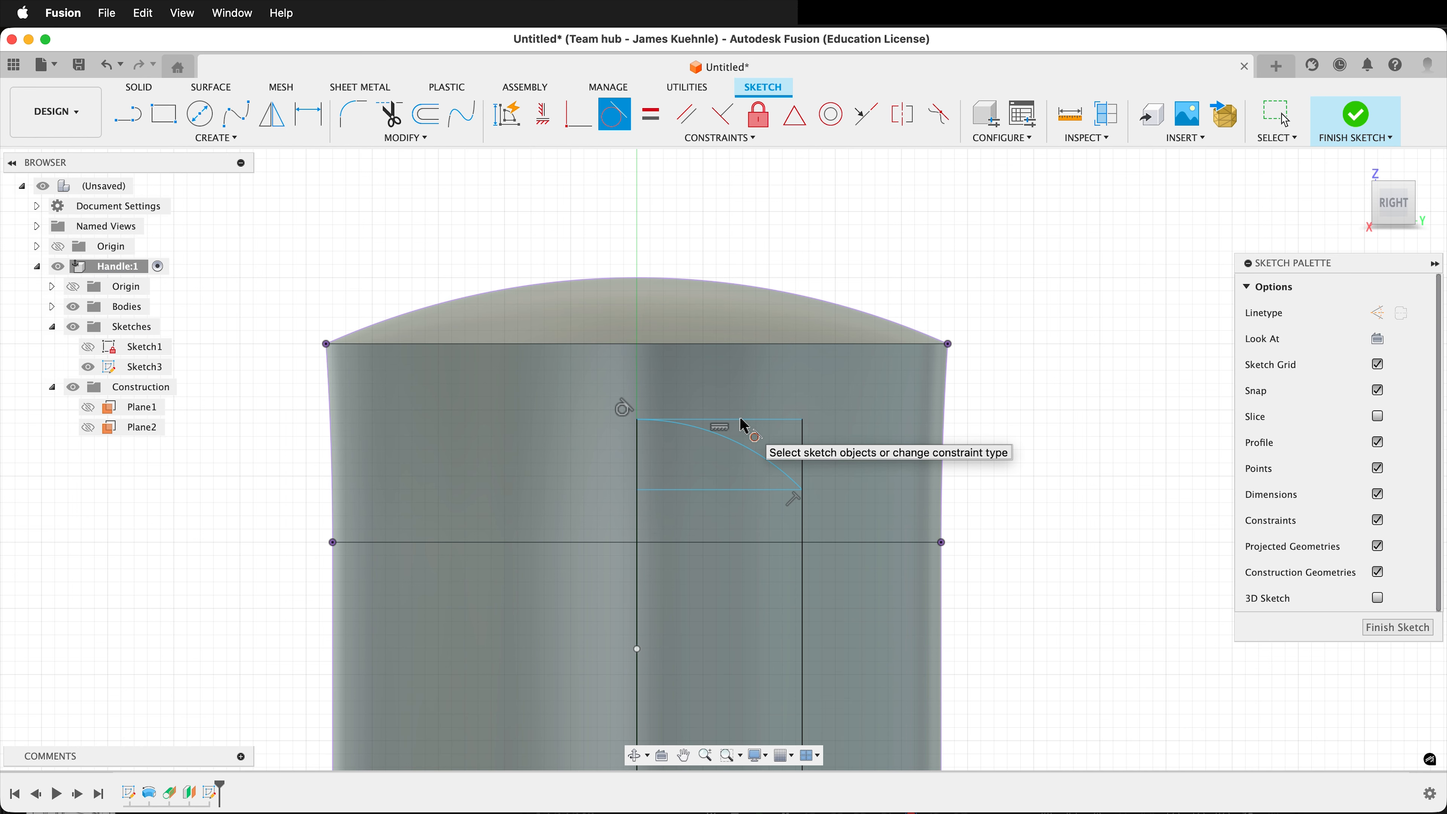
key("Escape")
Convert the horizontal line under the arc and the rectangle's top edge to construction lines.
scroll(762, 449, "up", 3)
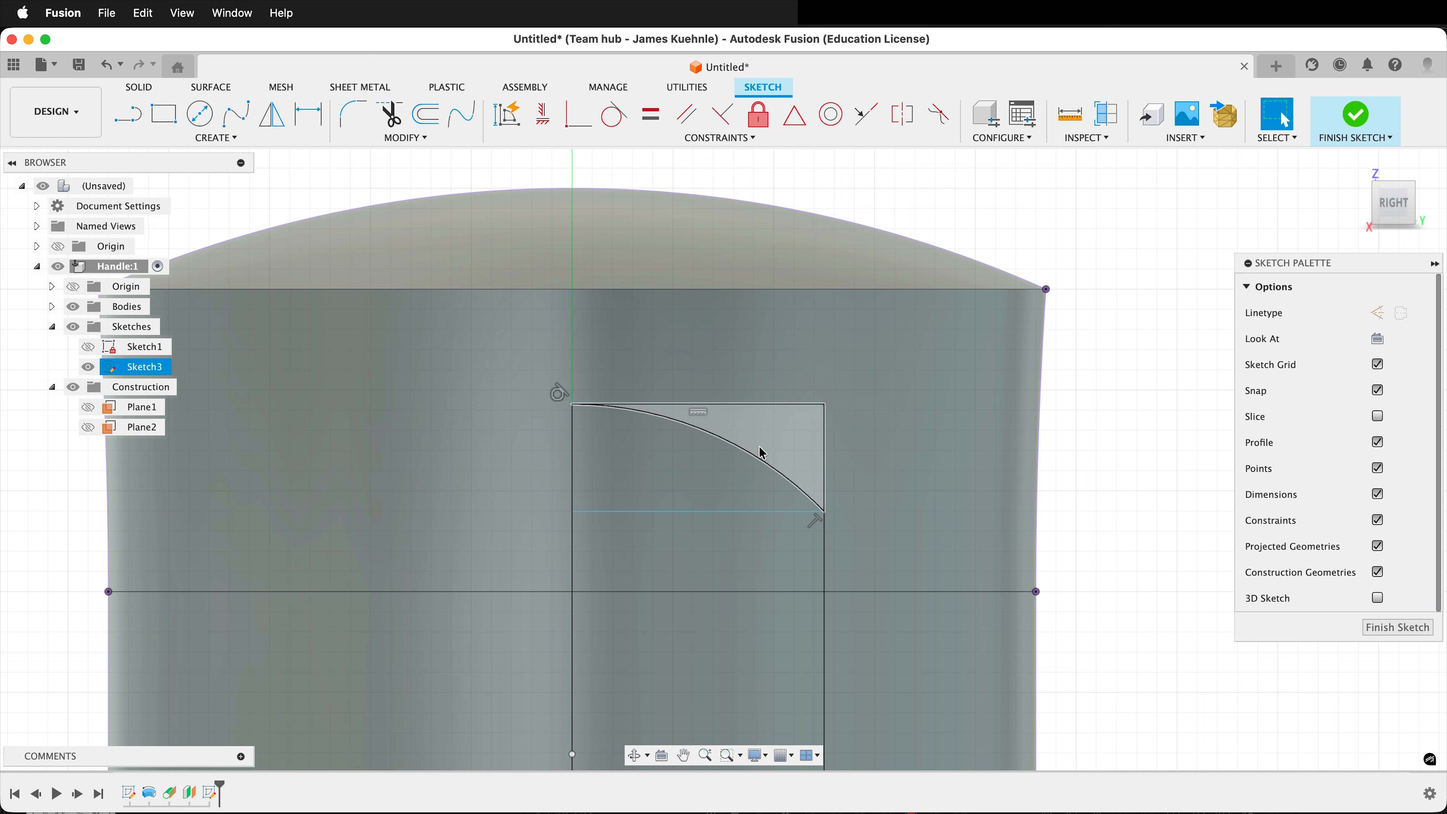
left_click(743, 512)
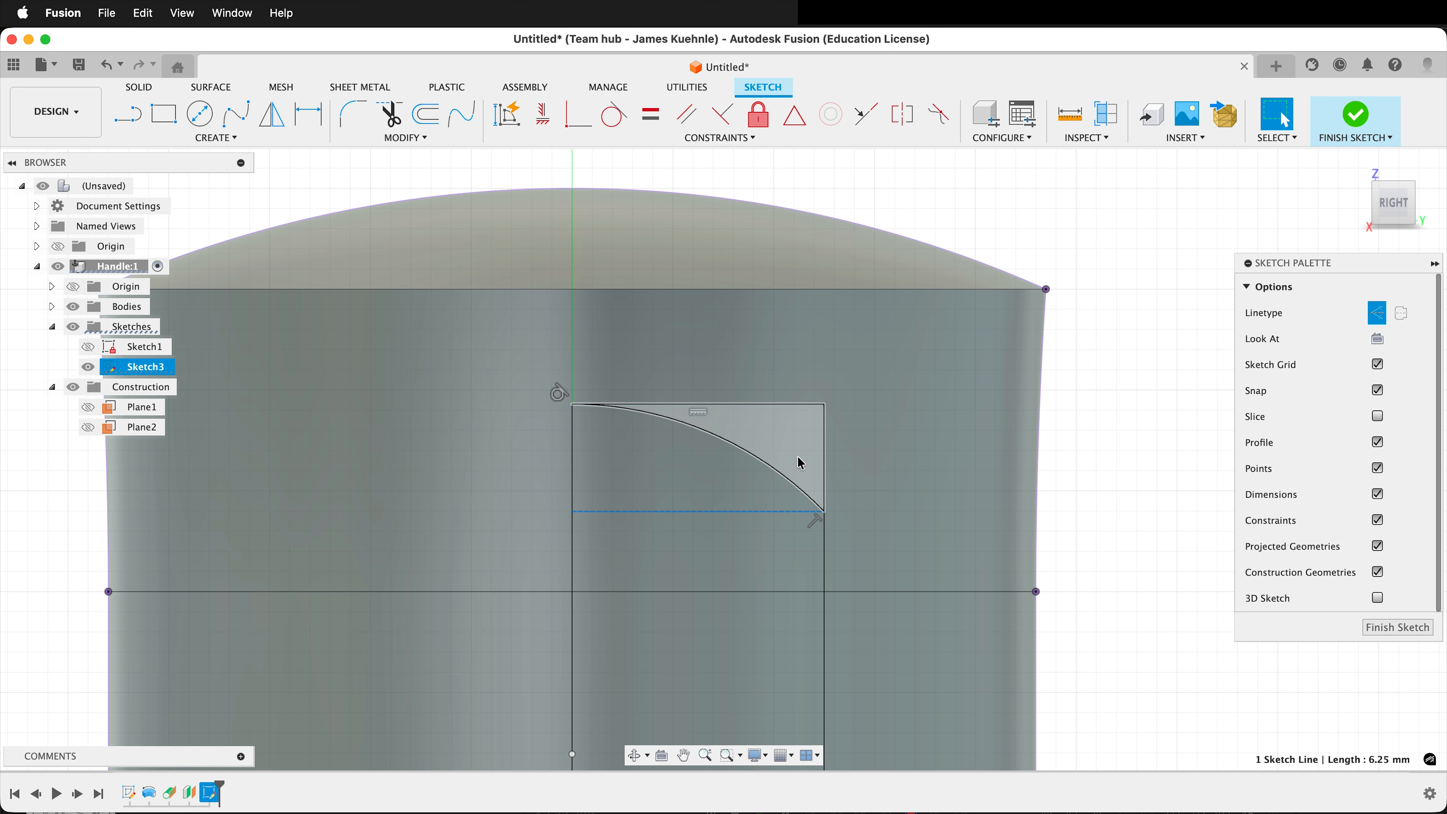
left_click(1378, 313)
left_click(1377, 315)
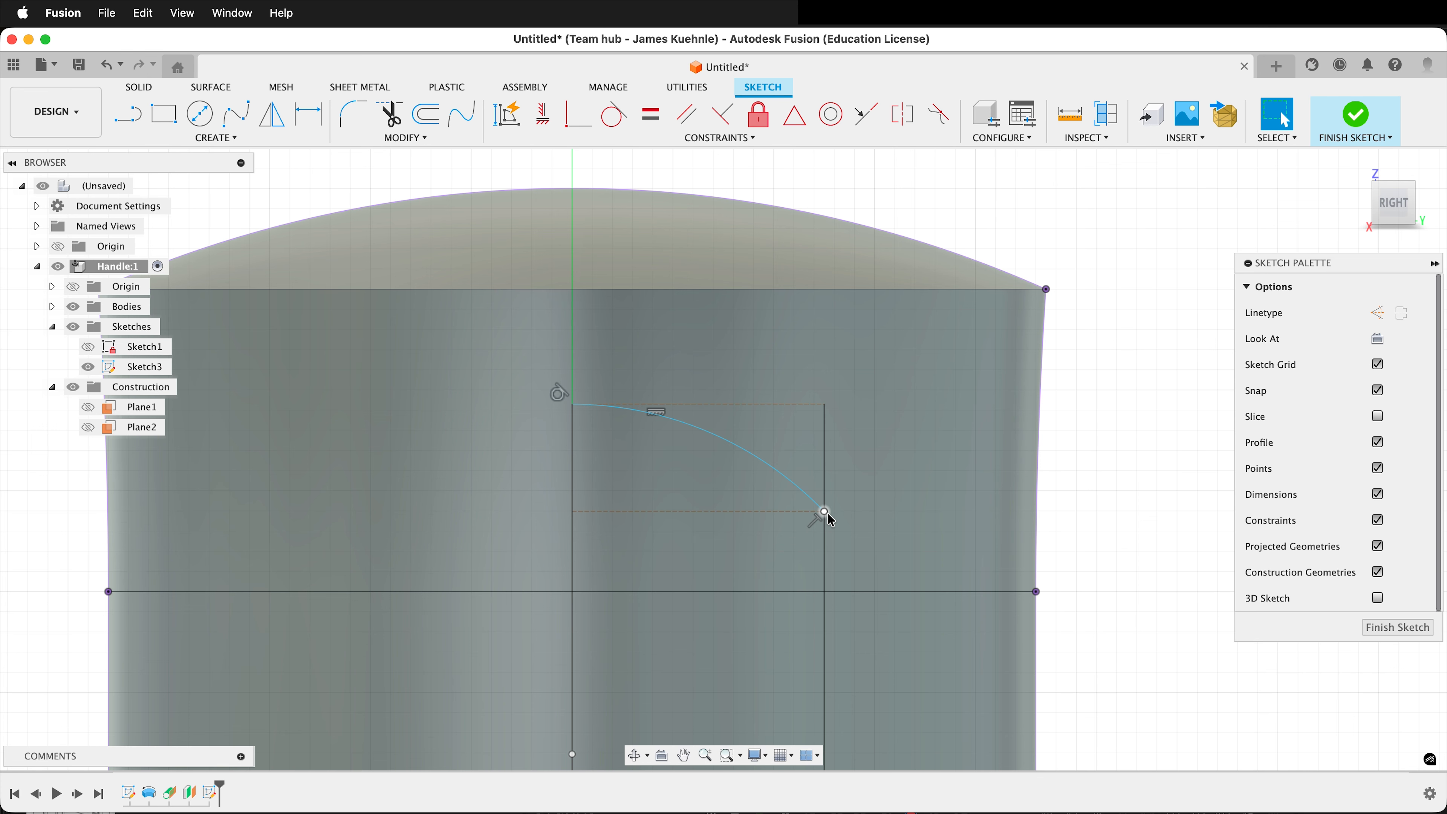
left_click(827, 469)
scroll(1080, 386, "down", 4)
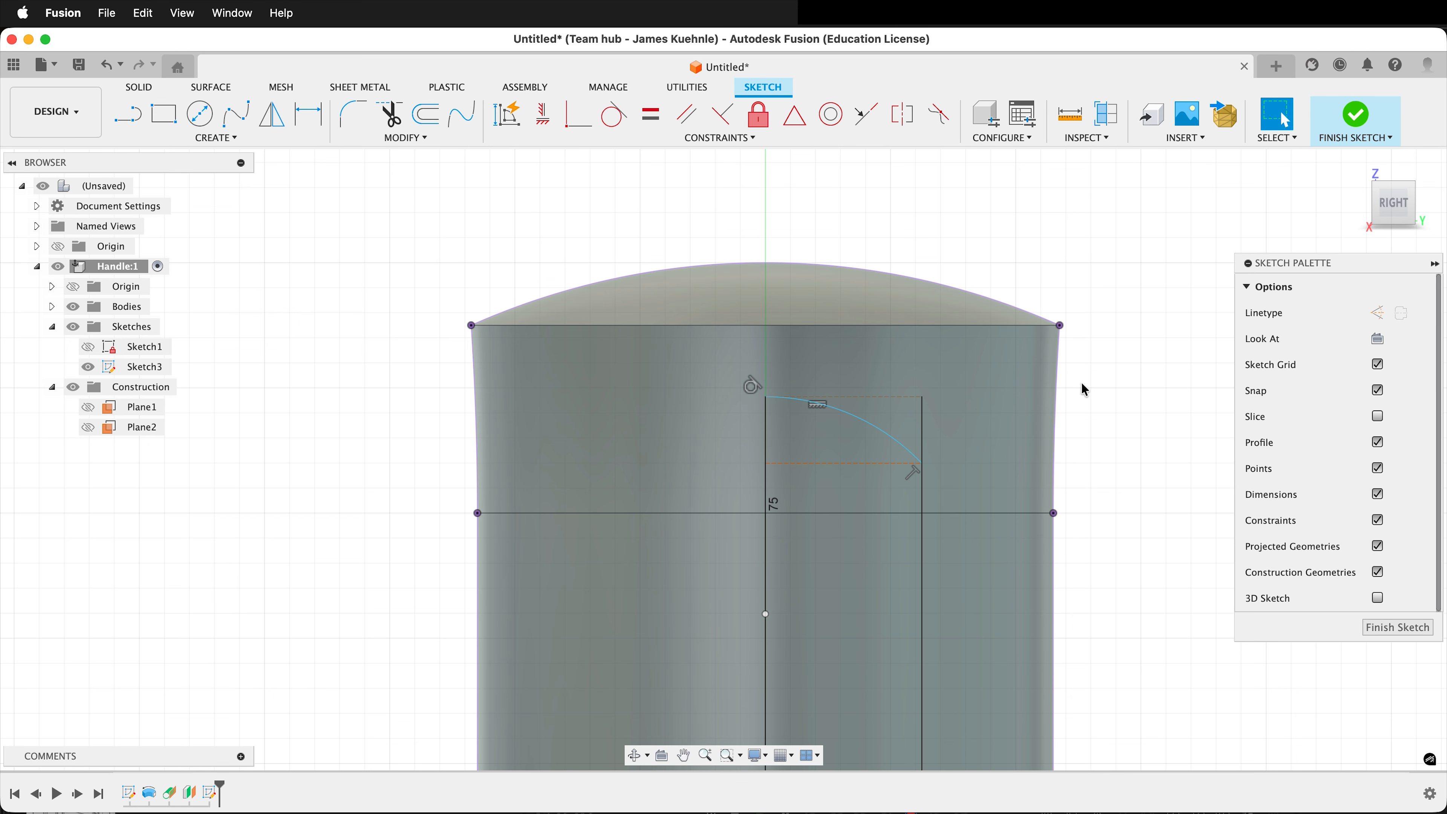
Dimension the vertical distance from the arc's top endpoint to the construction line below it as 3.5 mm.
scroll(798, 437, "up", 4)
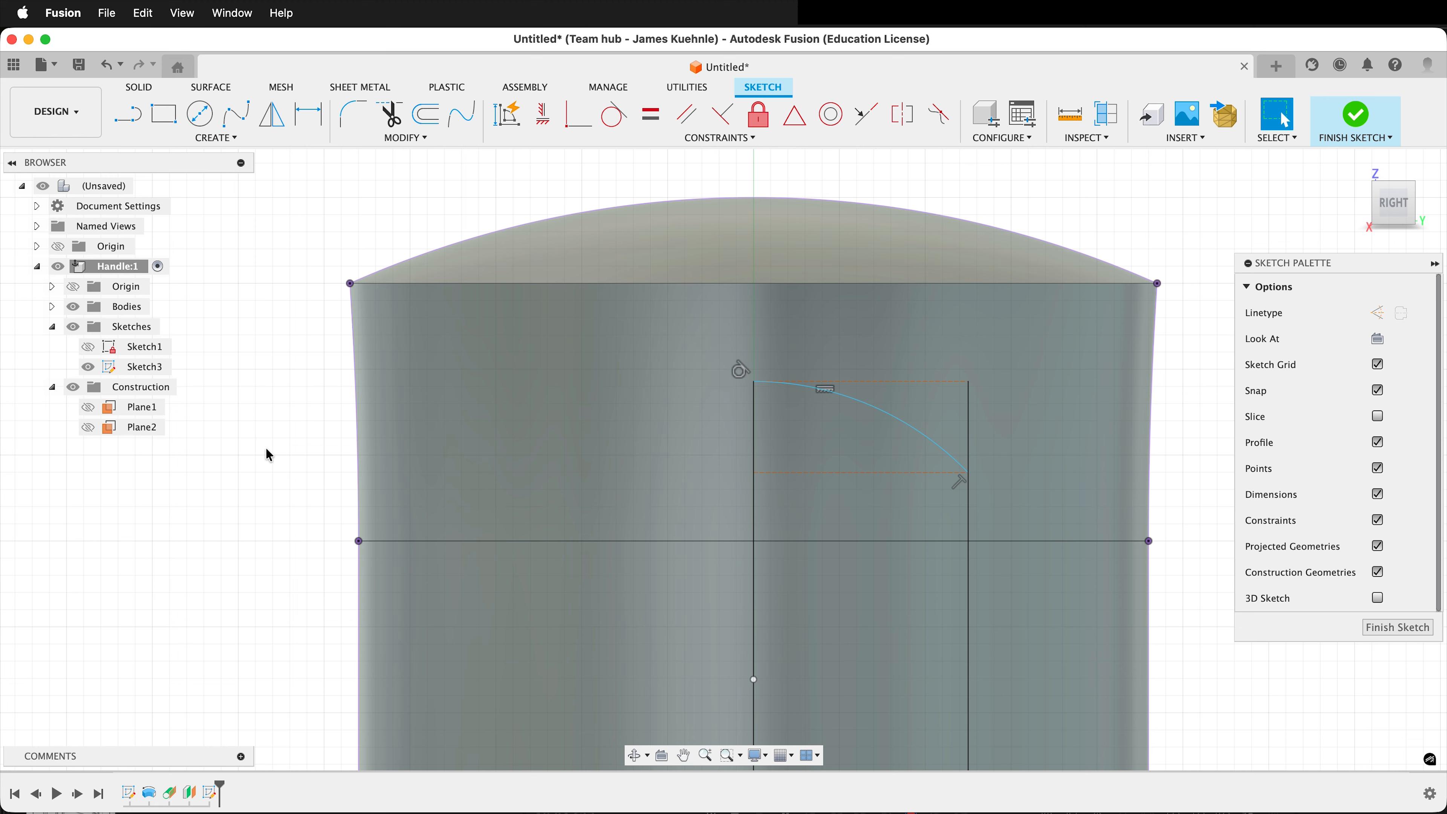
key("d")
left_click(754, 382)
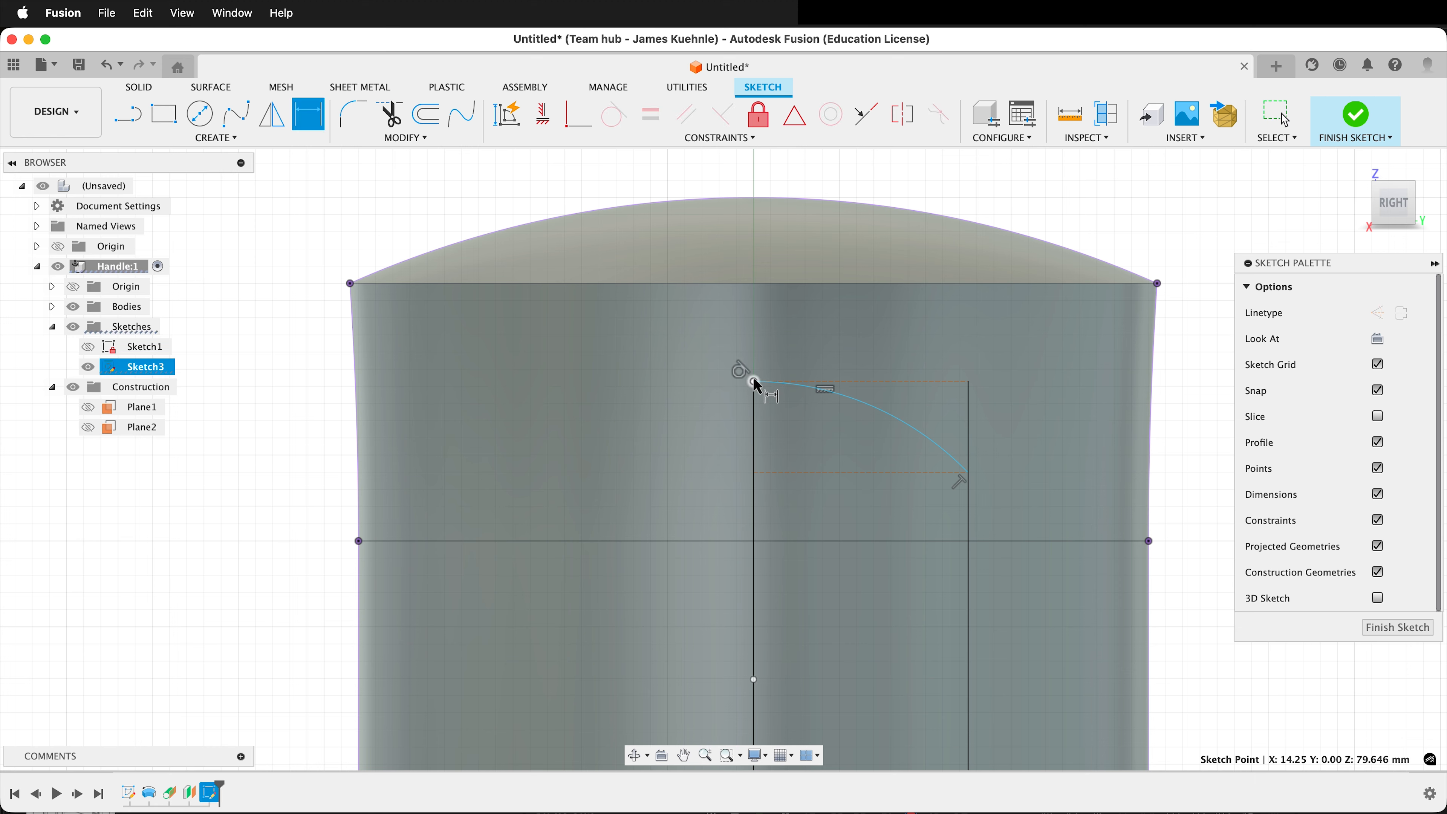
left_click(753, 472)
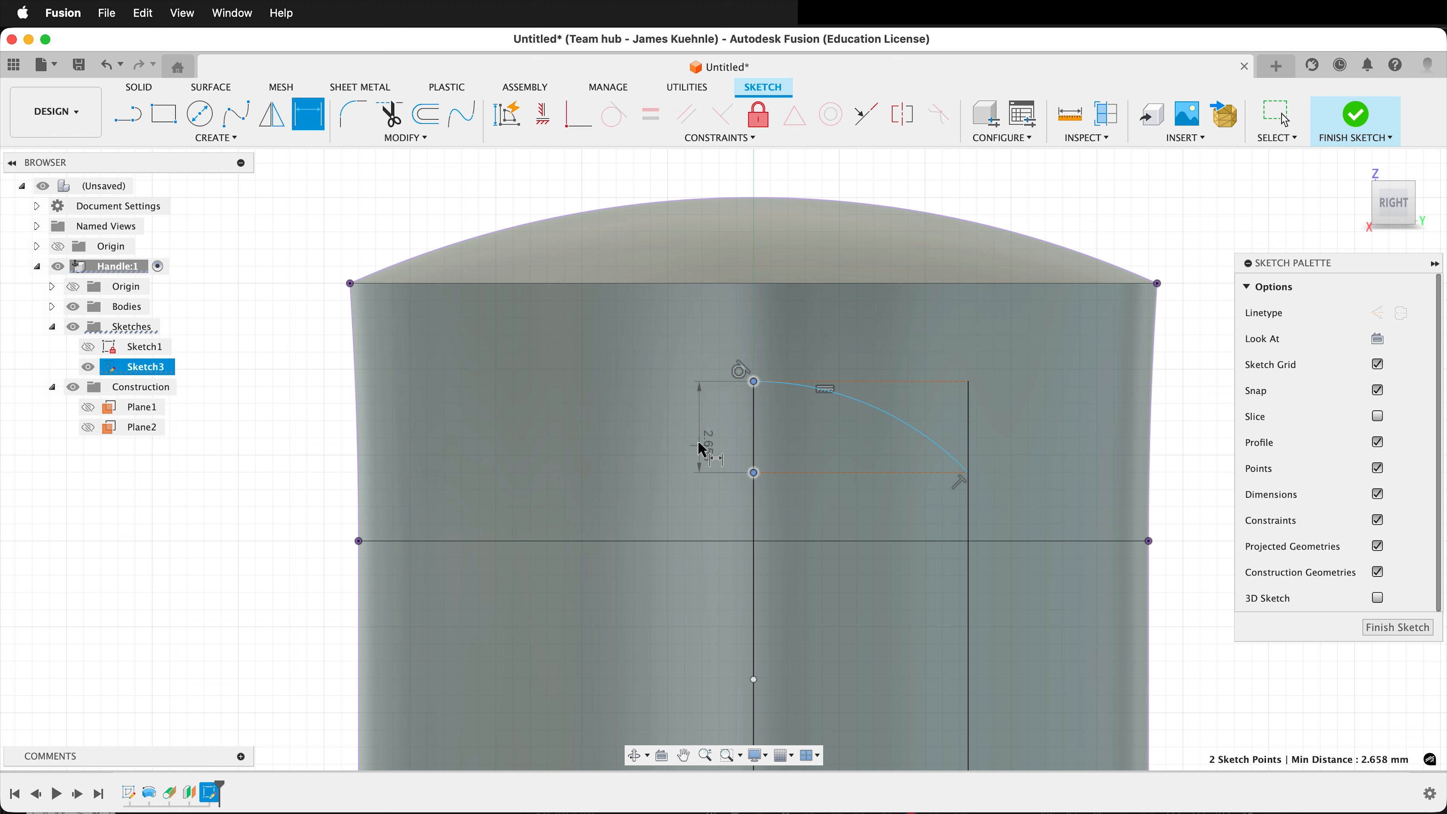
left_click(696, 443)
type("3.5")
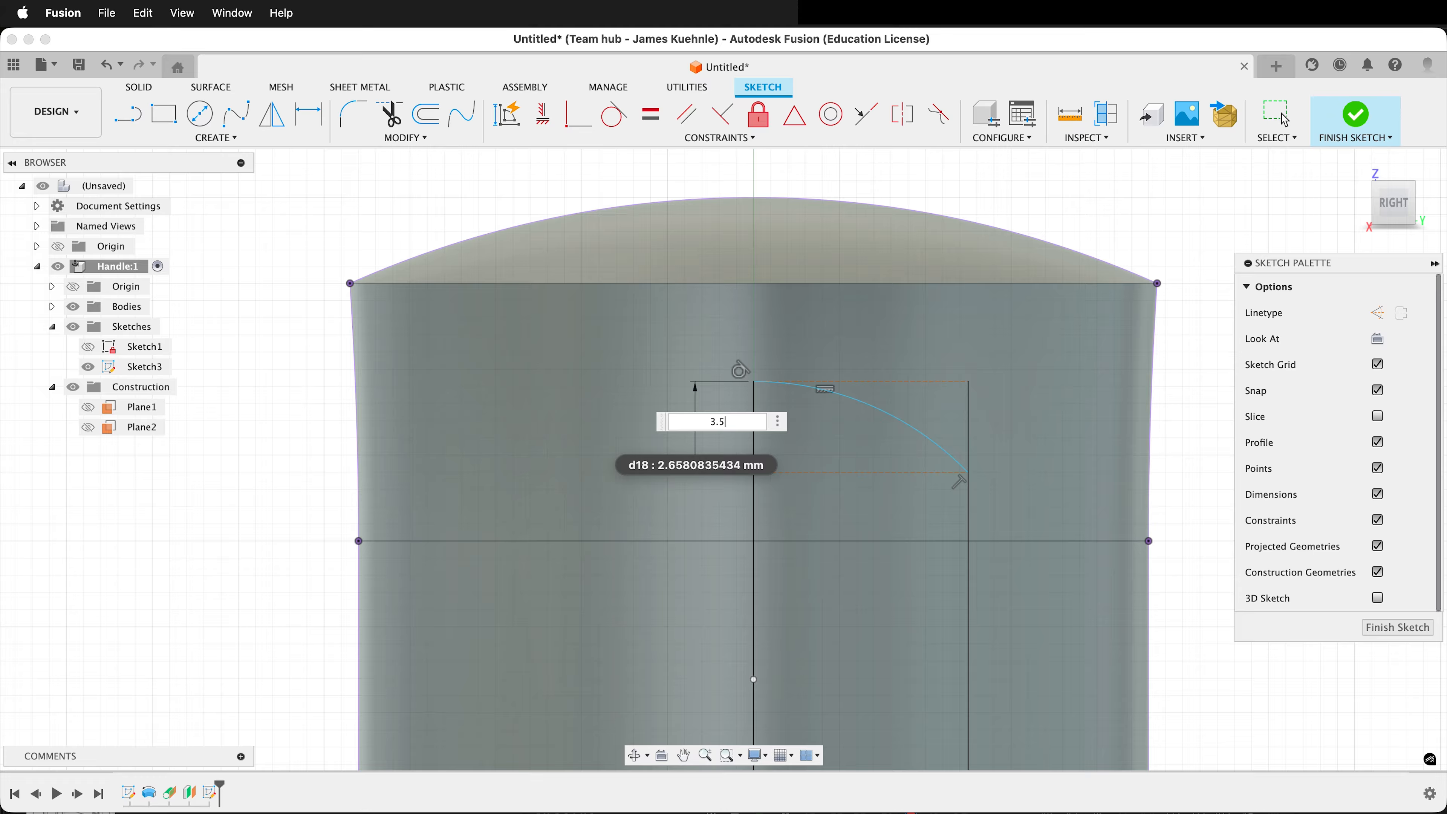
key("Return")
Dimension the arc's top endpoint 2.5 mm below the projected corner at the handle's upper rim and finish the sketch.
left_click(1157, 283)
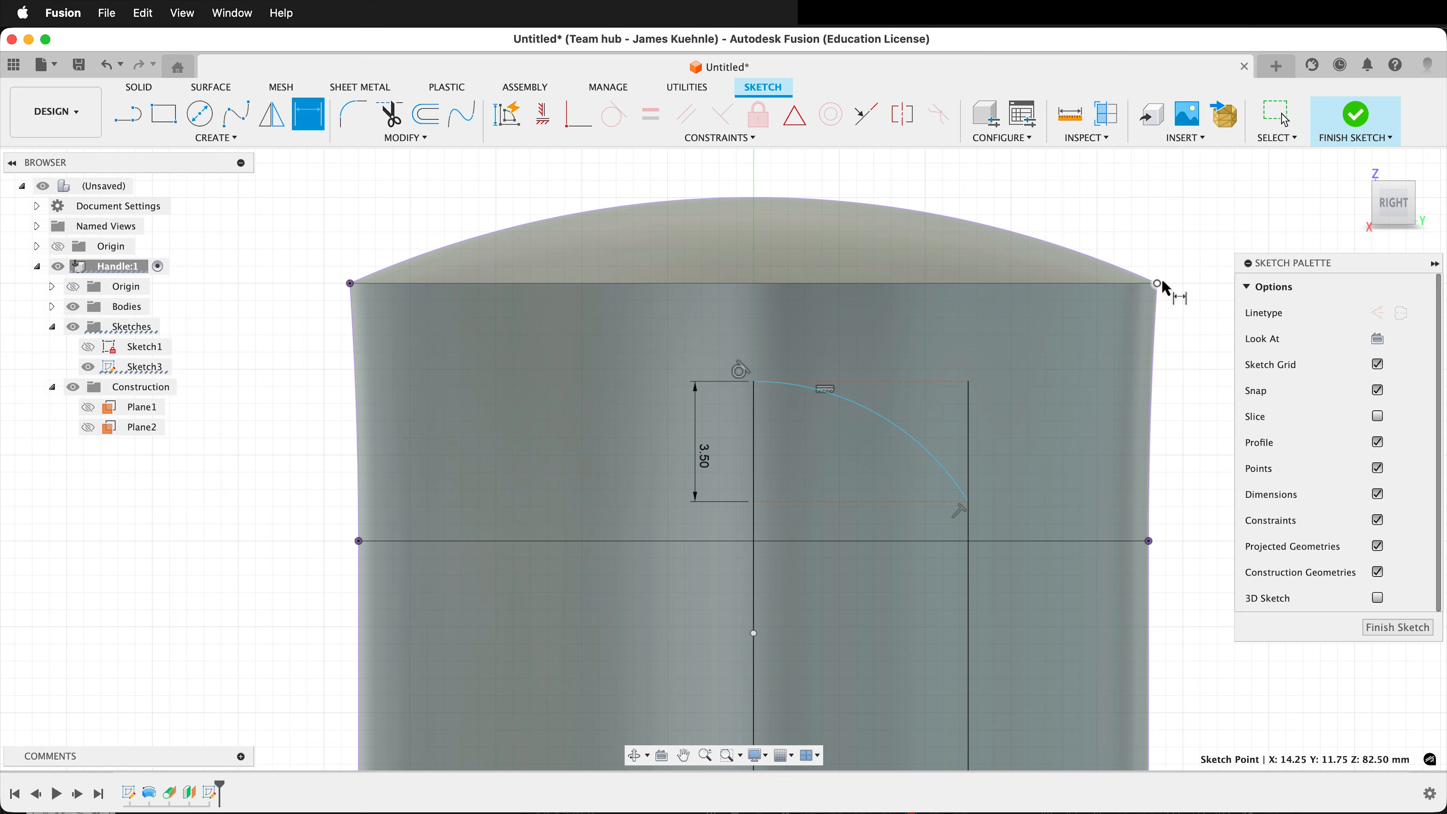
left_click(754, 382)
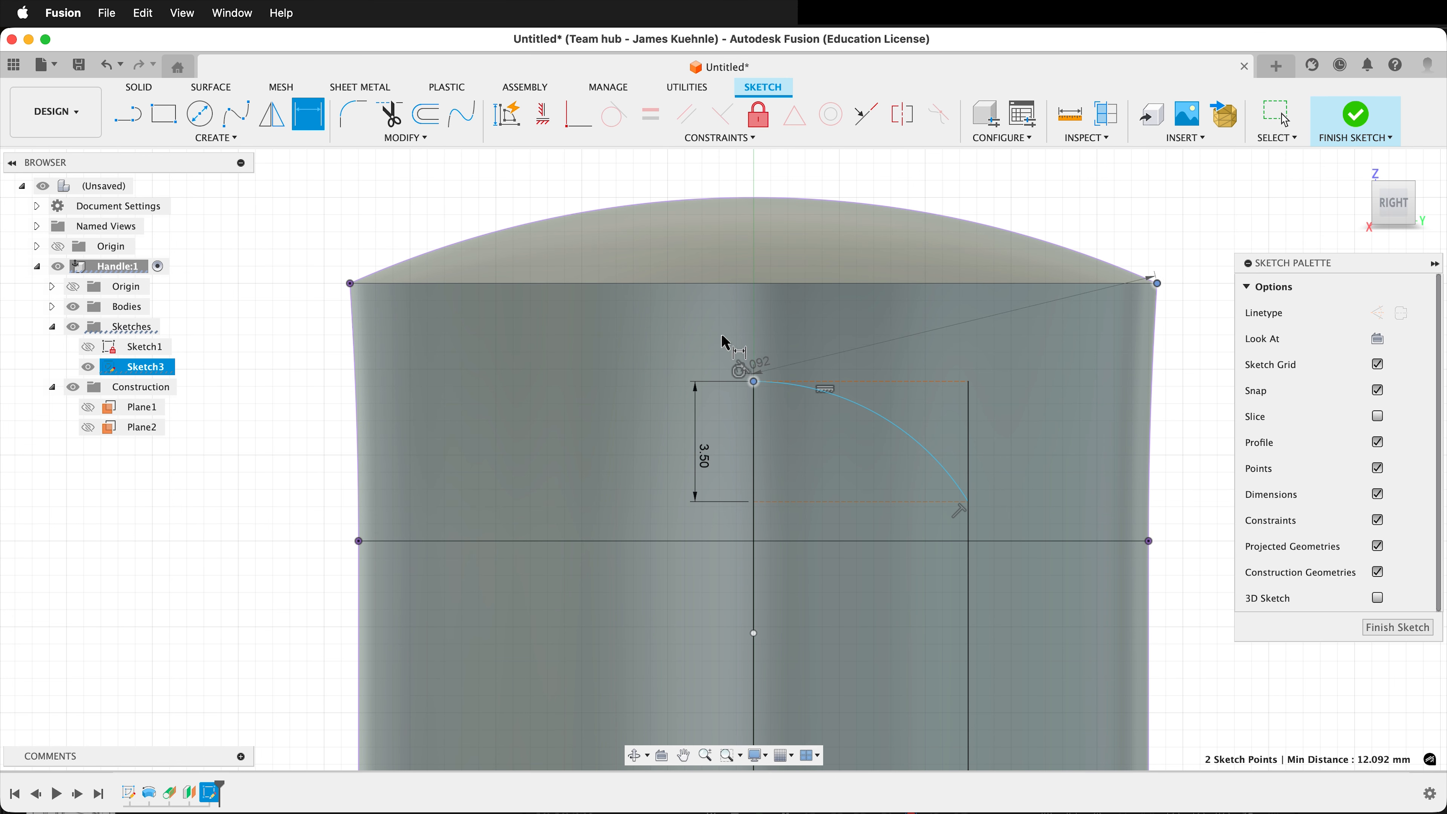
left_click(573, 366)
type("2.5")
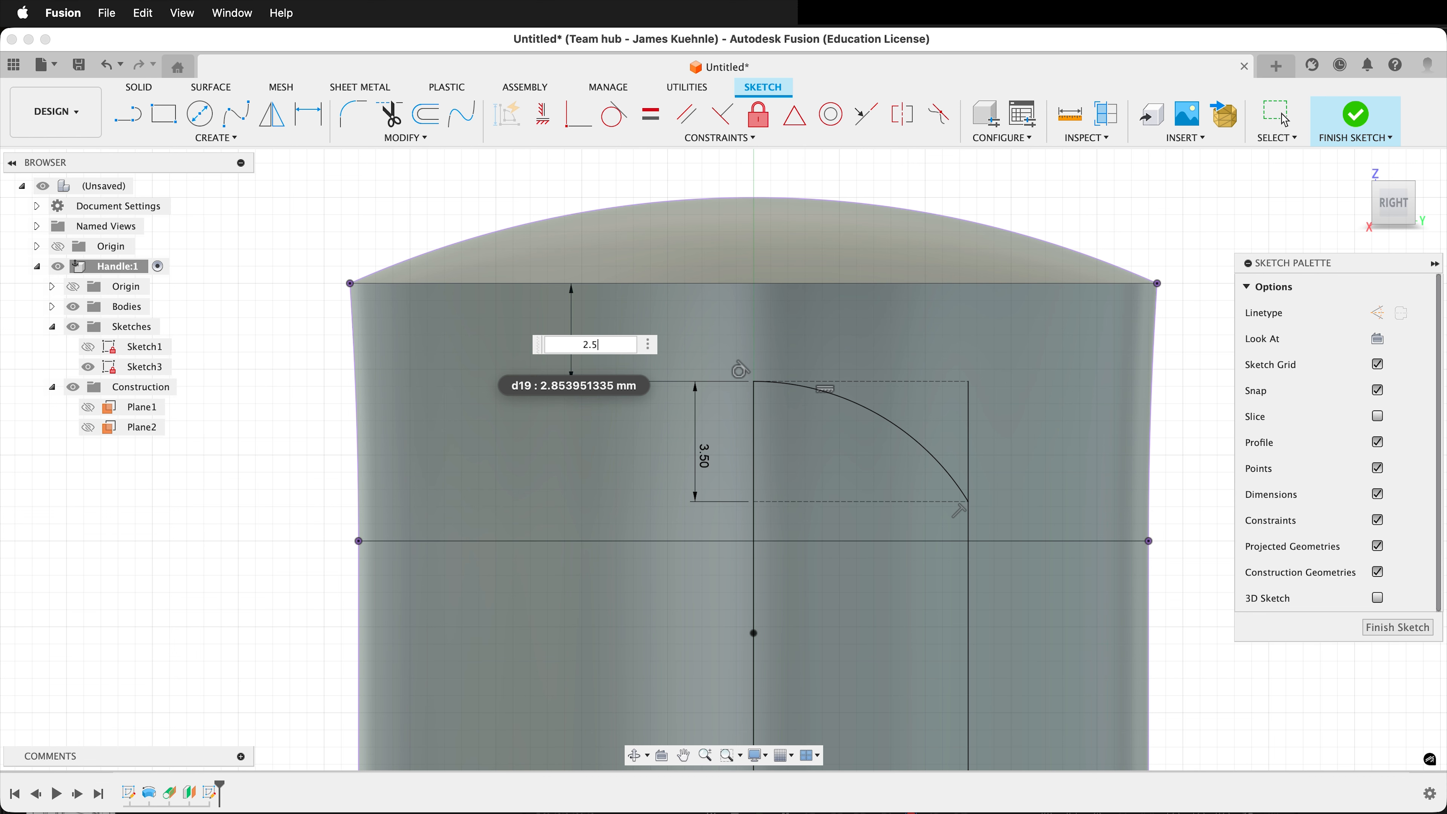
key("Return")
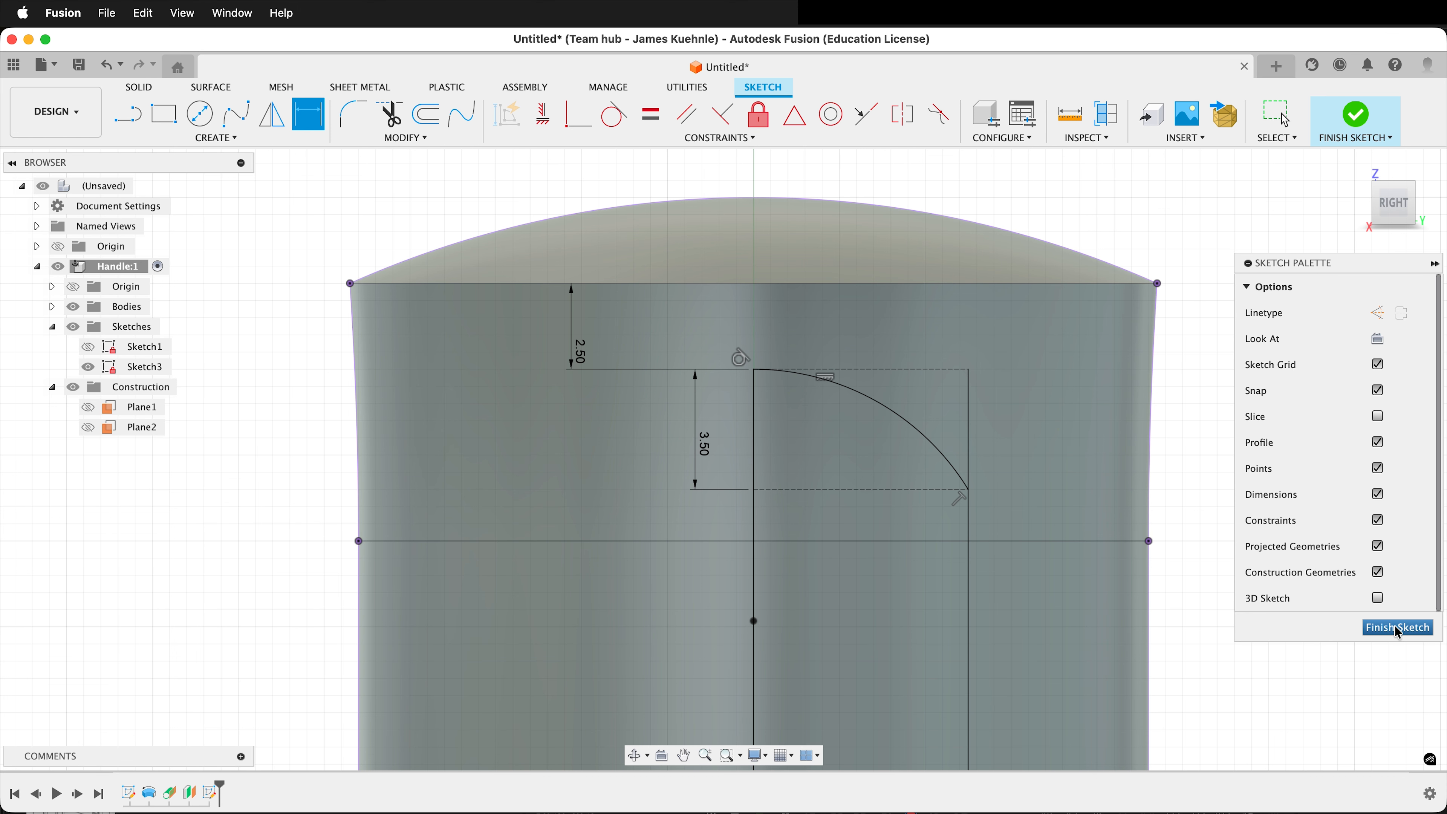
left_click(1398, 627)
Revolve the arc-topped profile 360 degrees around its vertical centre line as a cut into the handle.
scroll(1179, 359, "down", 10)
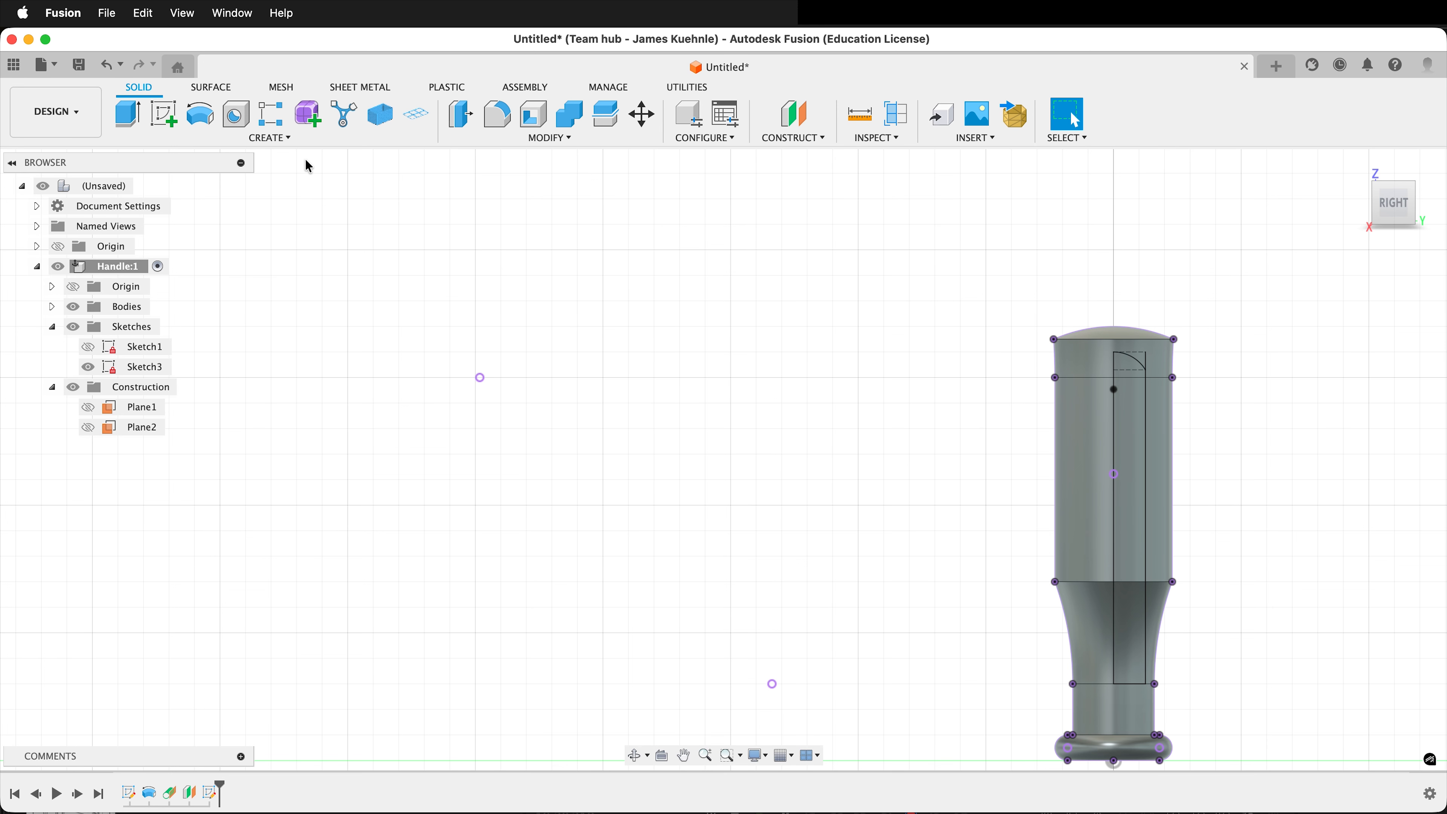
left_click(199, 114)
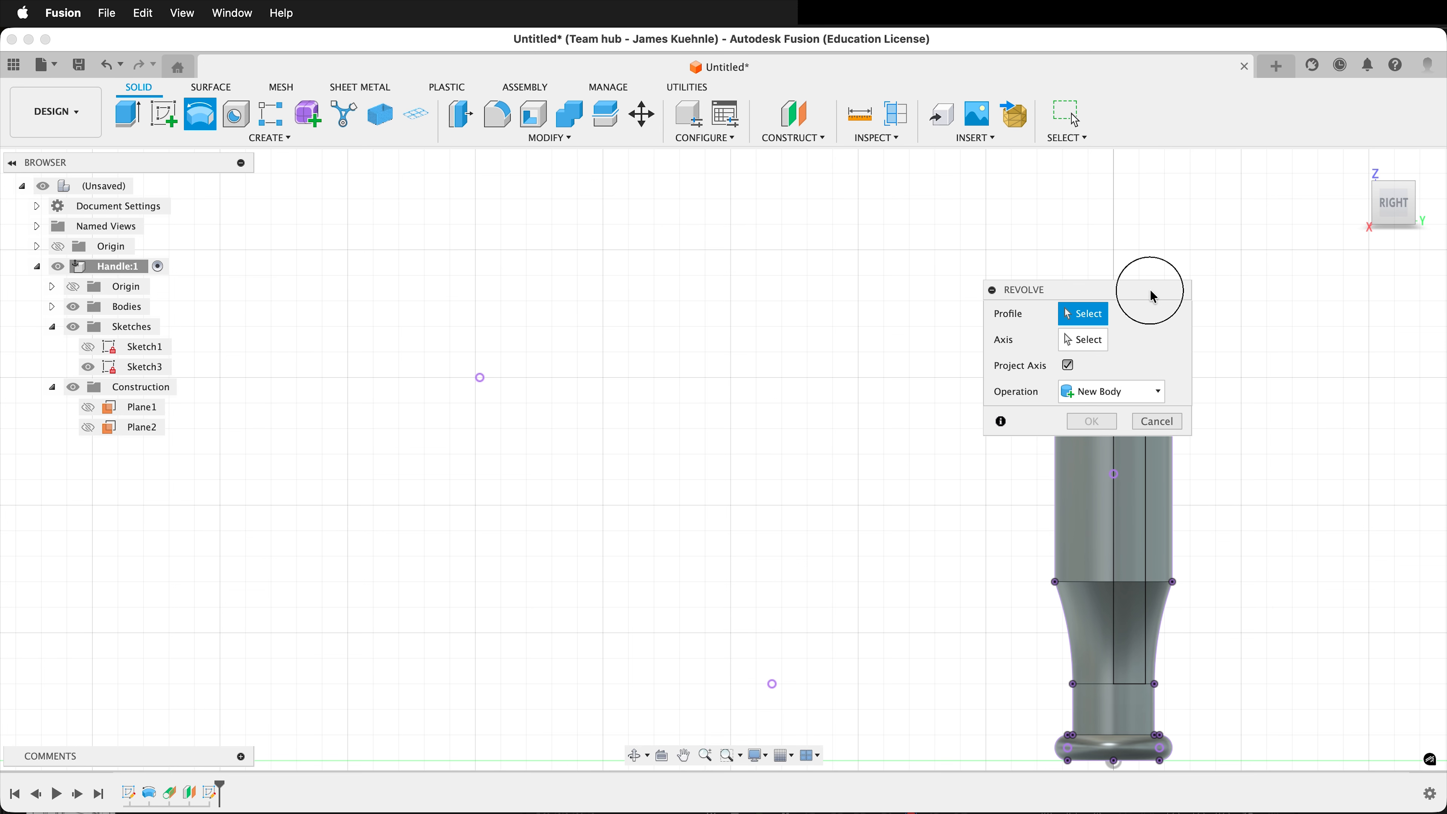
left_click_drag(1147, 290, 825, 296)
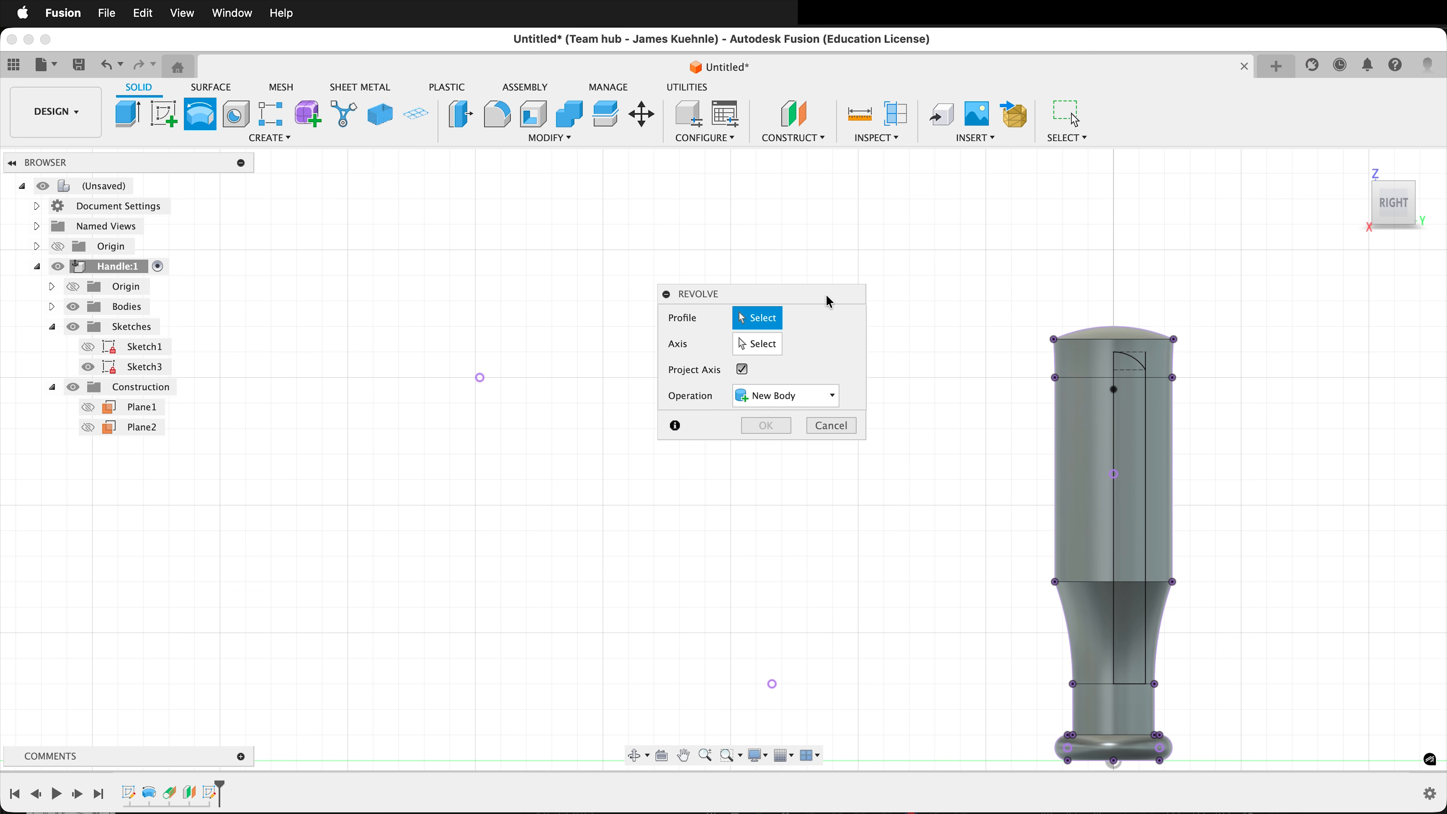
left_click(1126, 390)
left_click(766, 347)
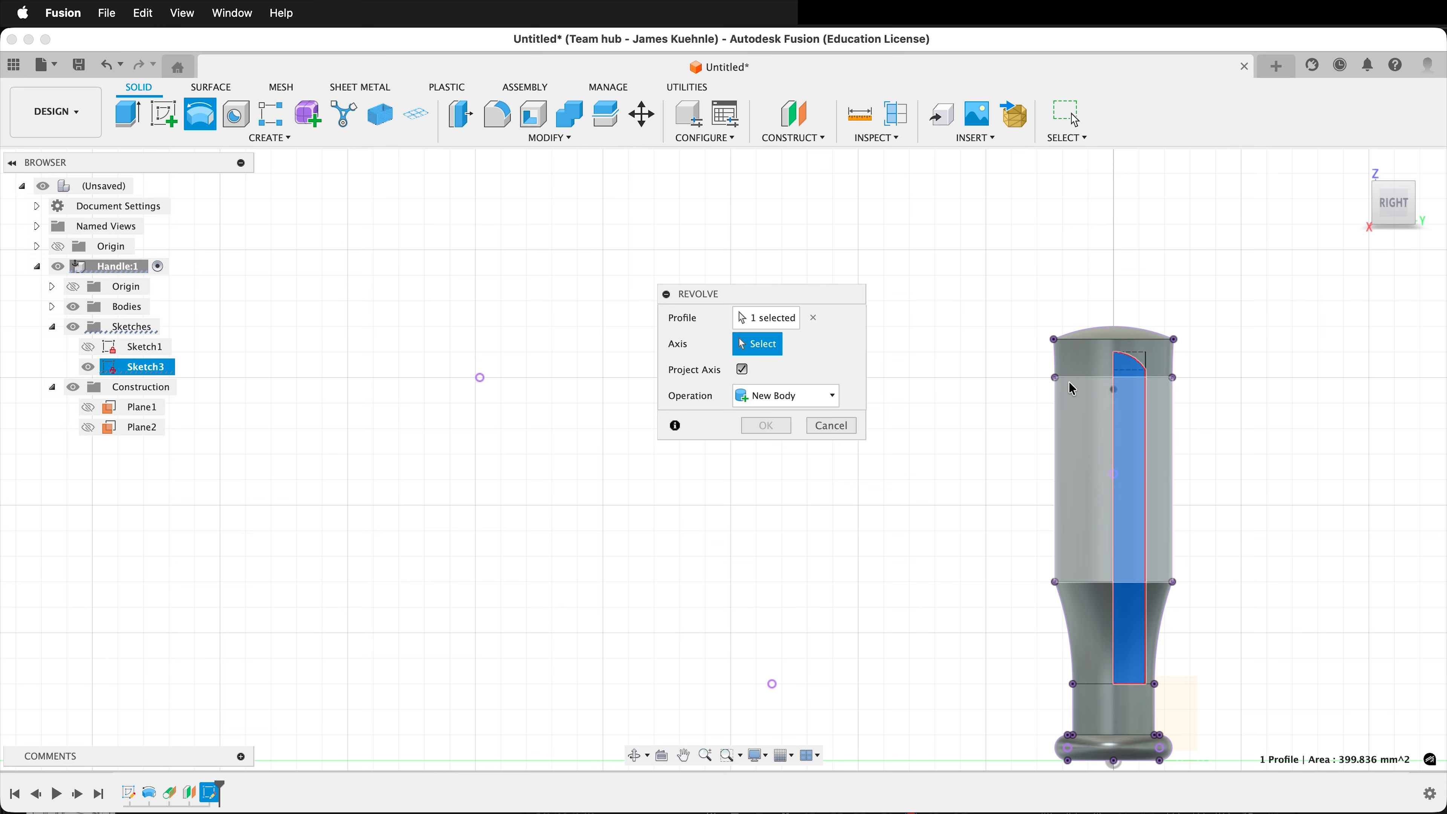
left_click(1115, 425)
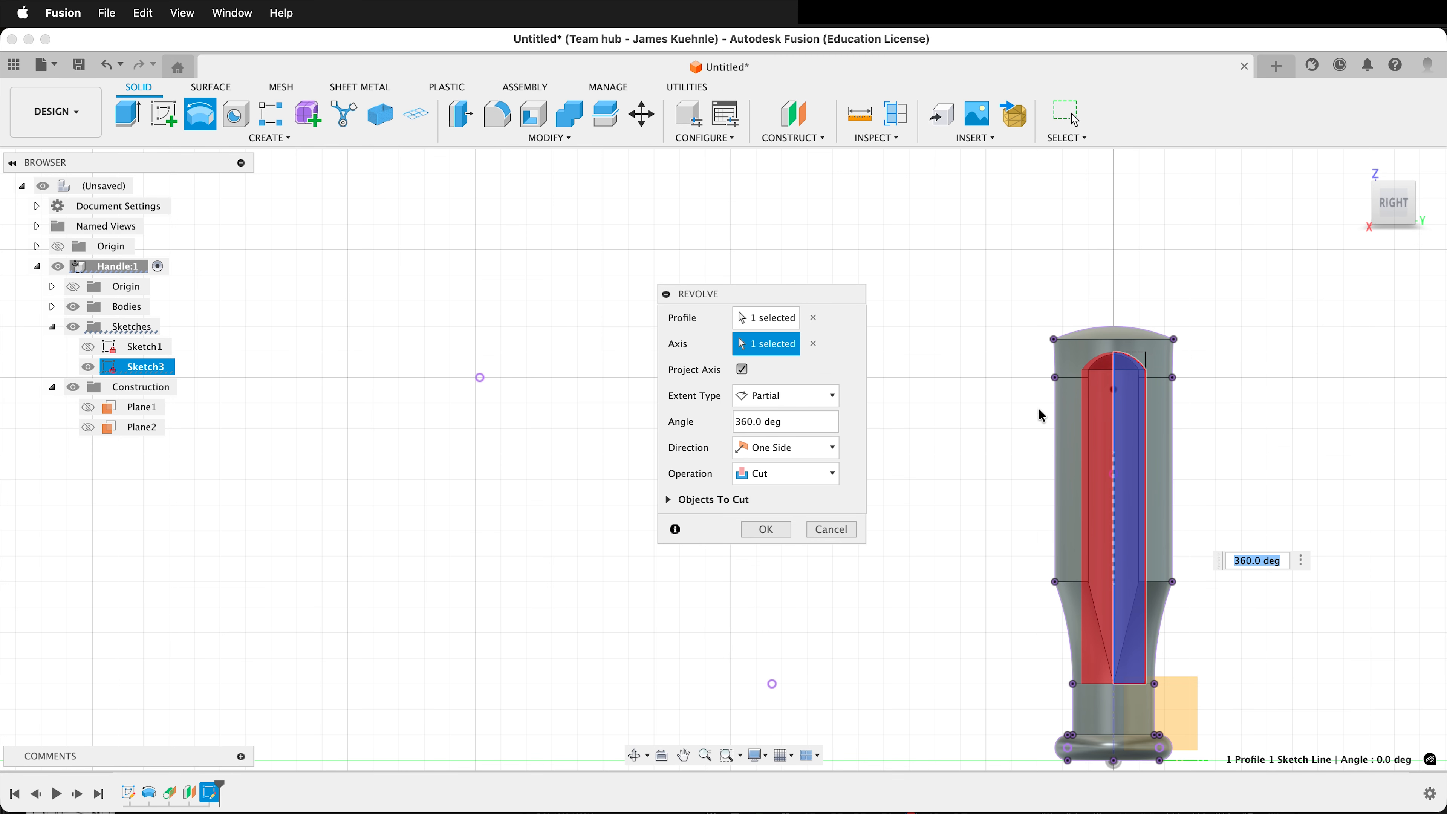
middle_click_drag(1260, 456, 1203, 458, "shift")
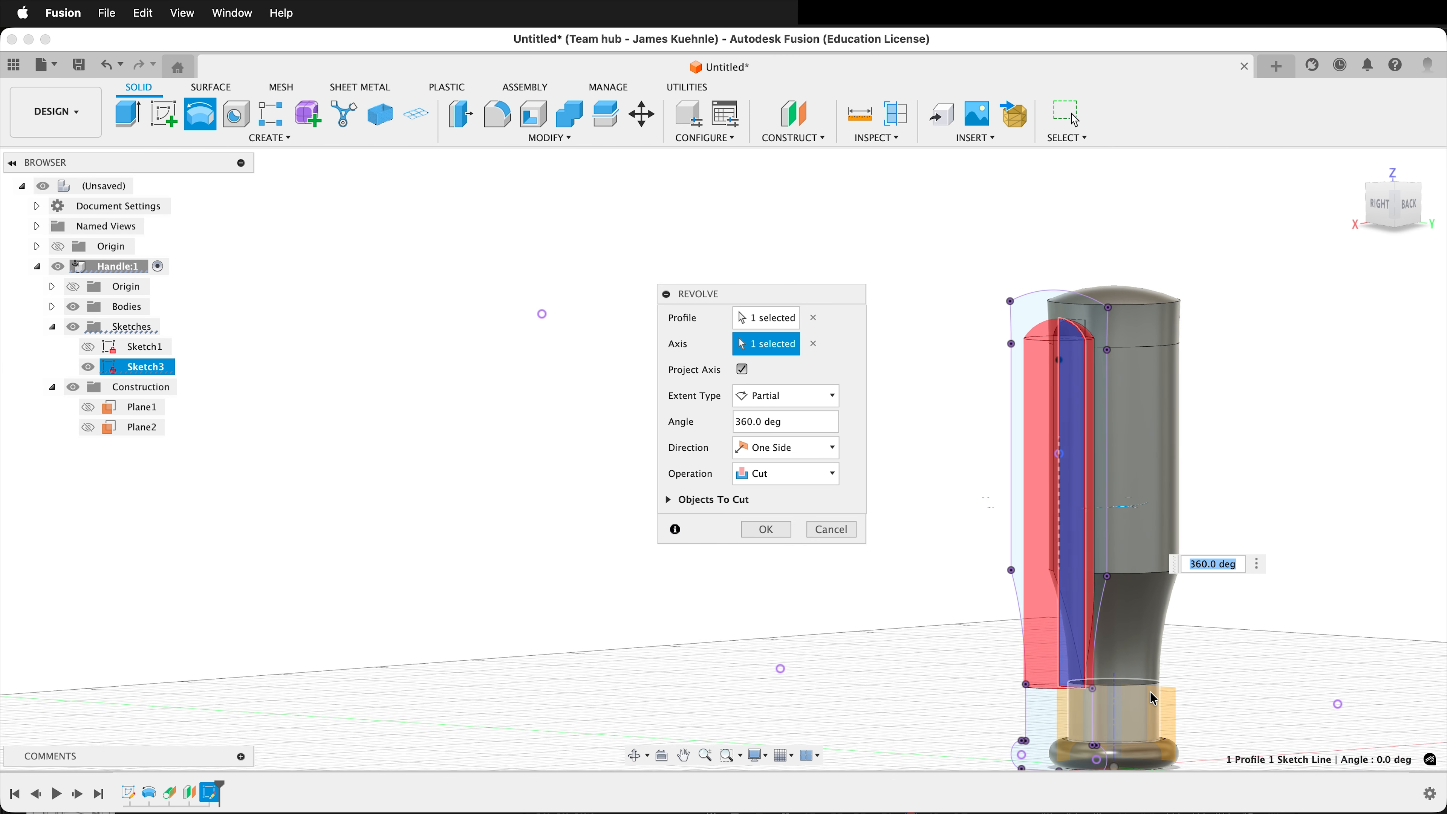
scroll(1100, 693, "up", 5)
scroll(1141, 569, "down", 5)
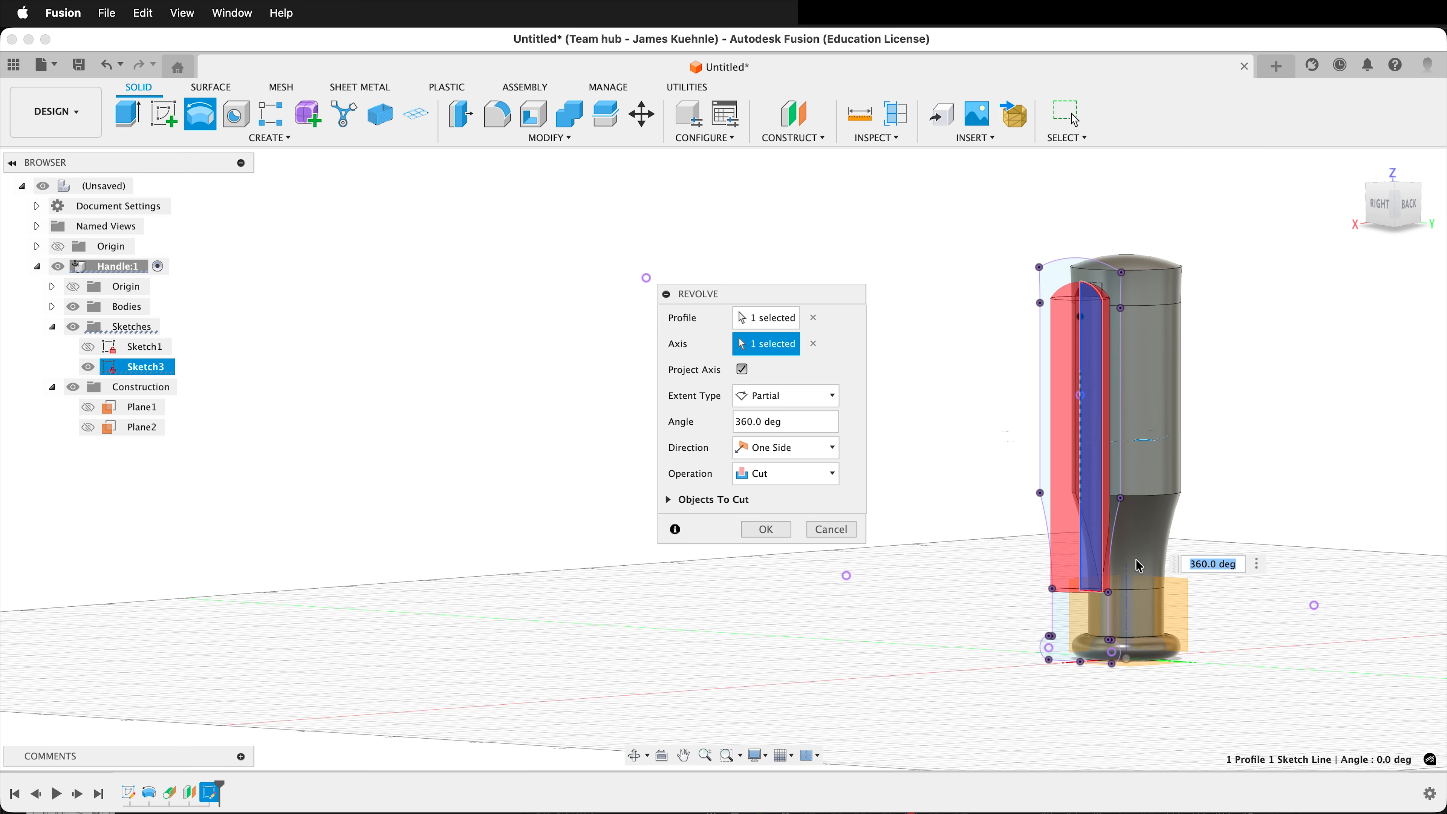
left_click(768, 539)
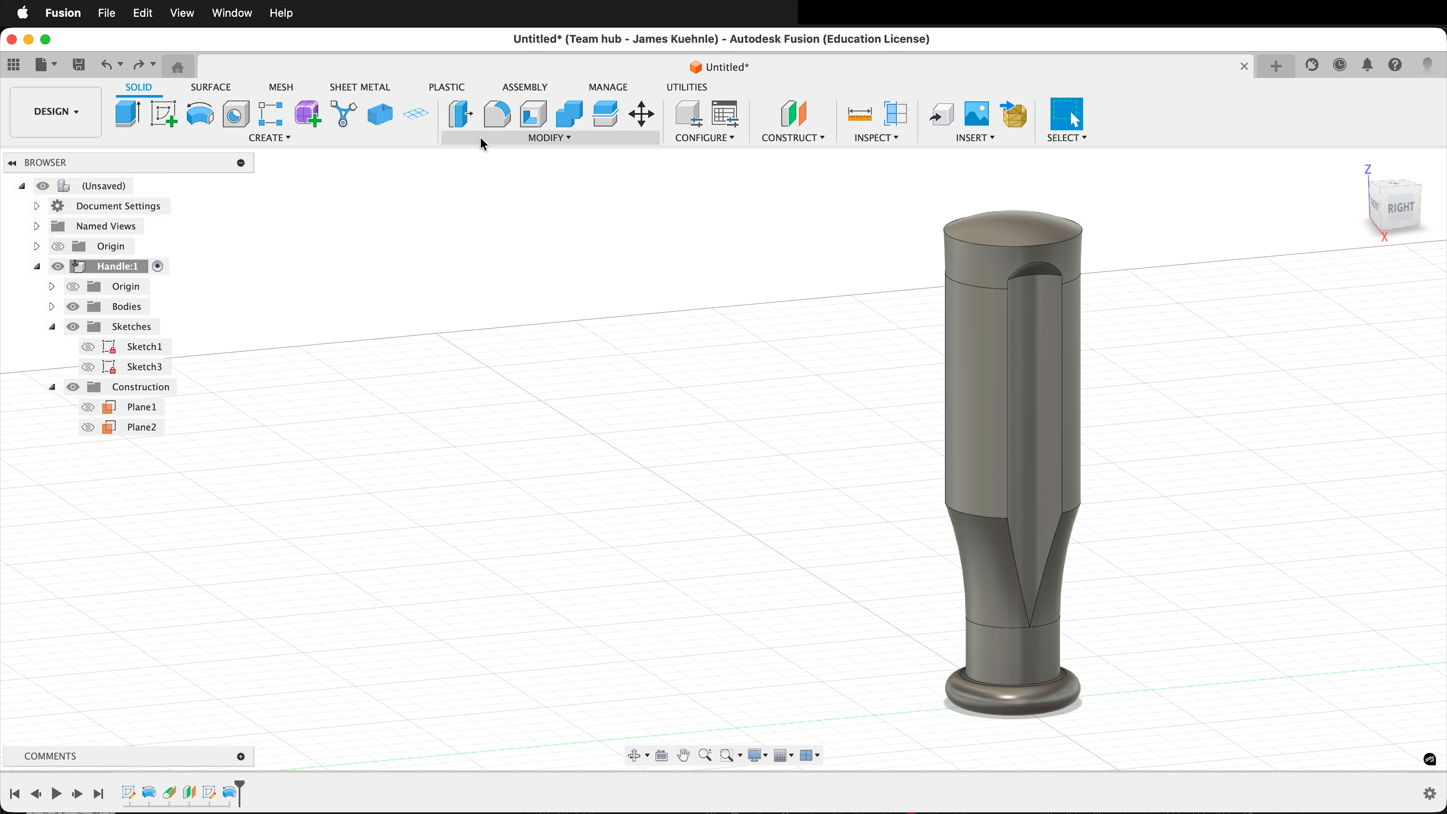
Fillet the full outline of the groove, including its arched top and pointed lower edges, with a 0.5 mm radius.
left_click(494, 116)
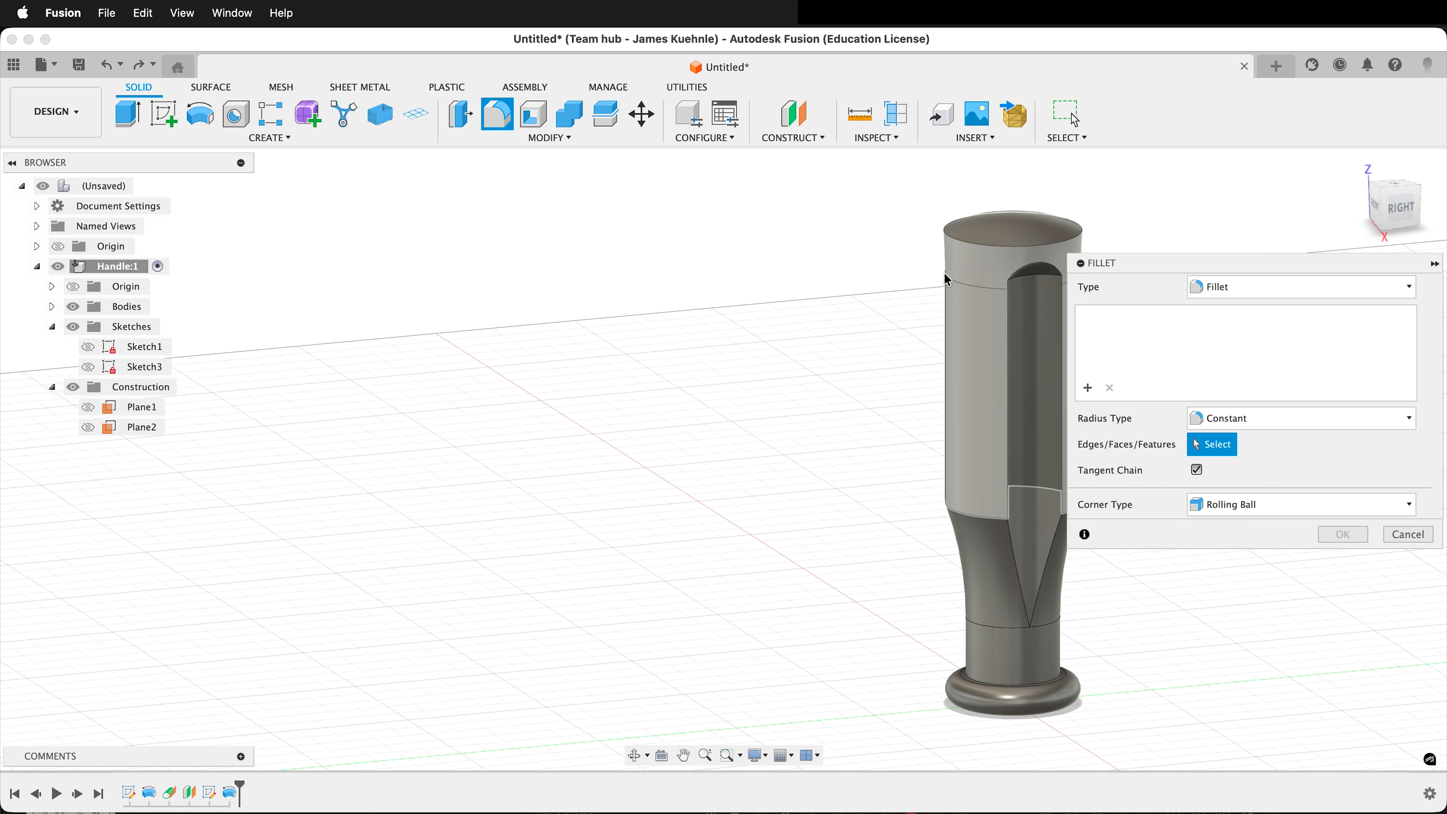
left_click(1018, 269)
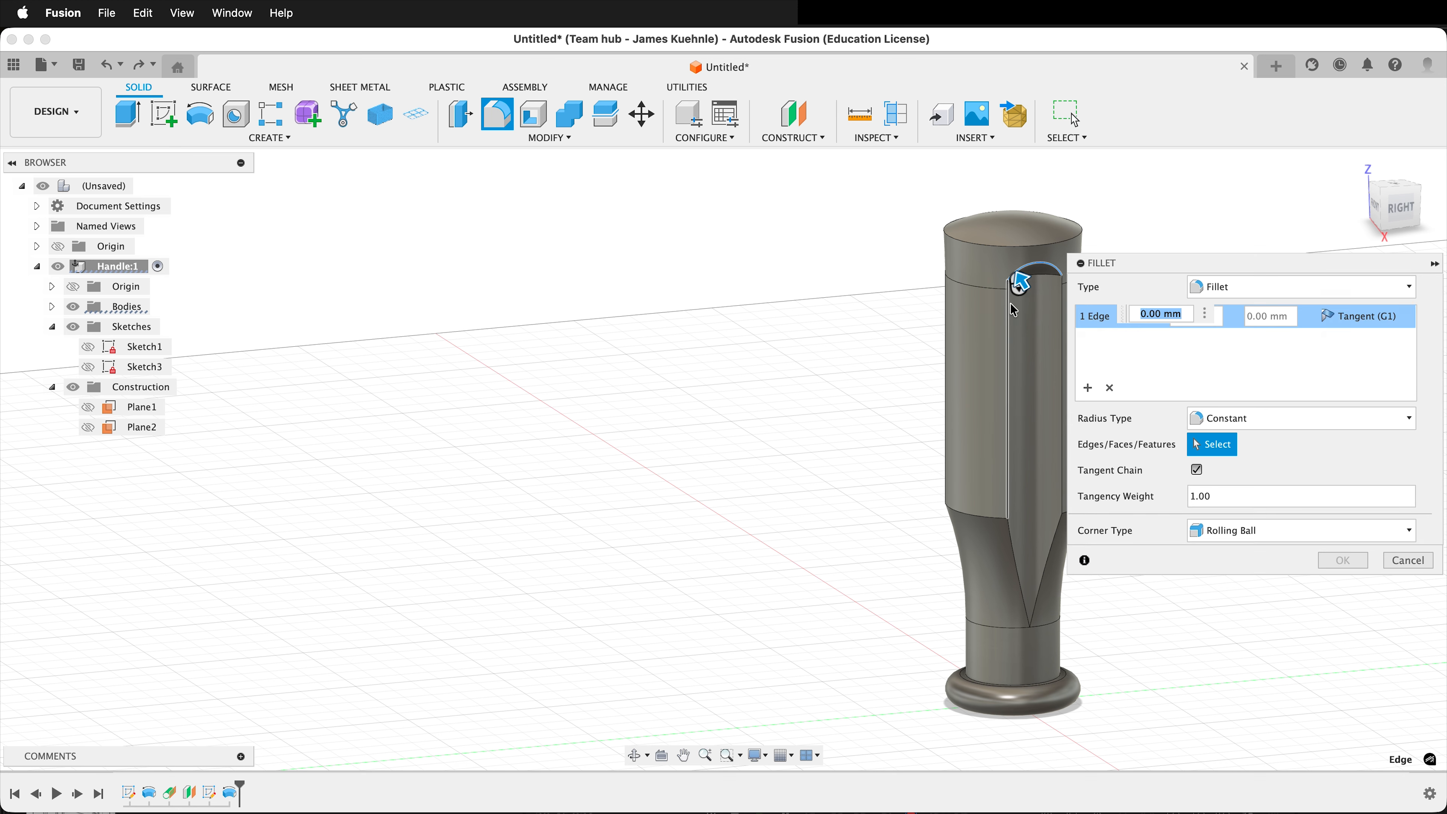
left_click(1019, 580)
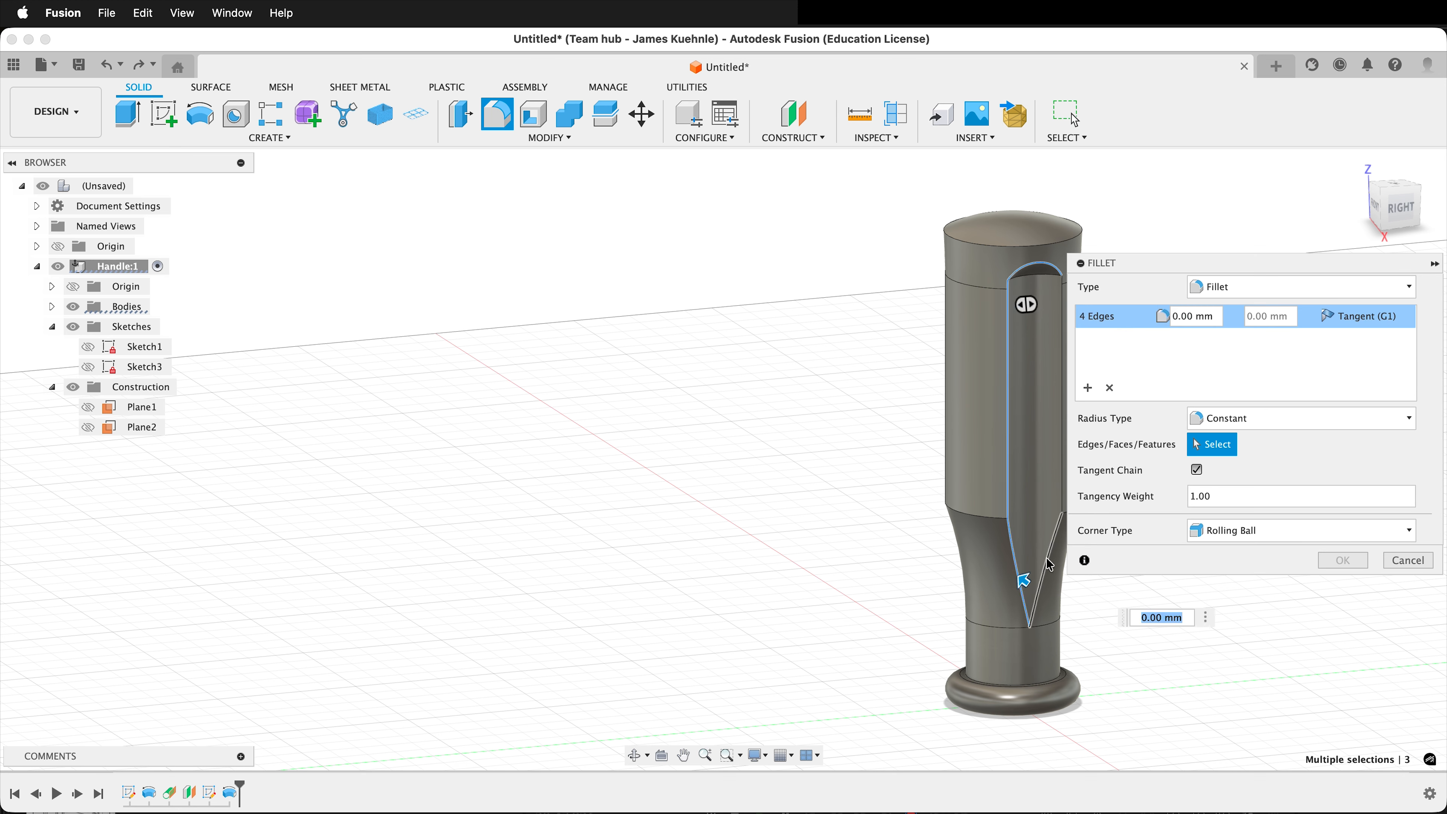
left_click(1063, 337)
type("1")
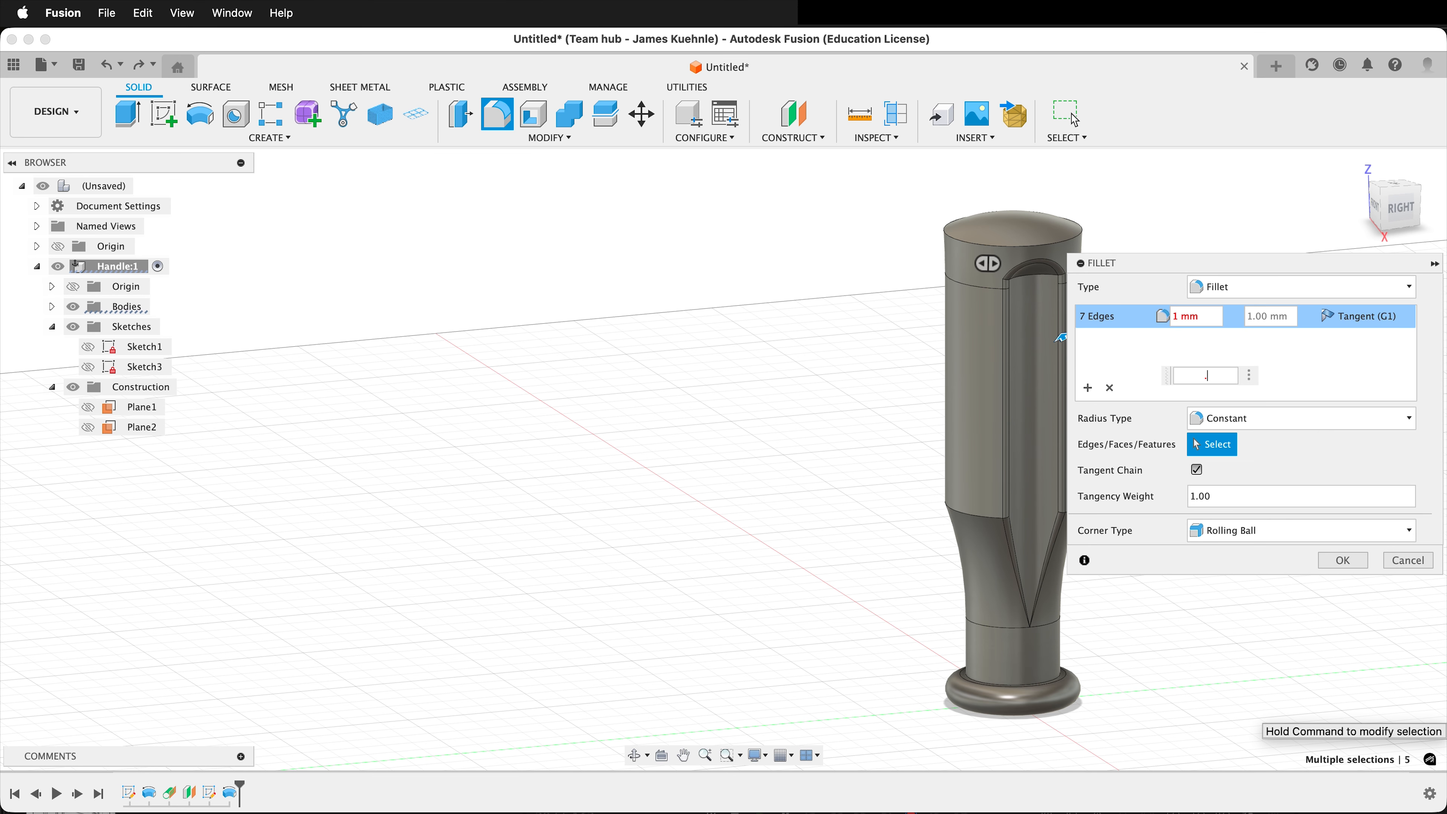
type(".5")
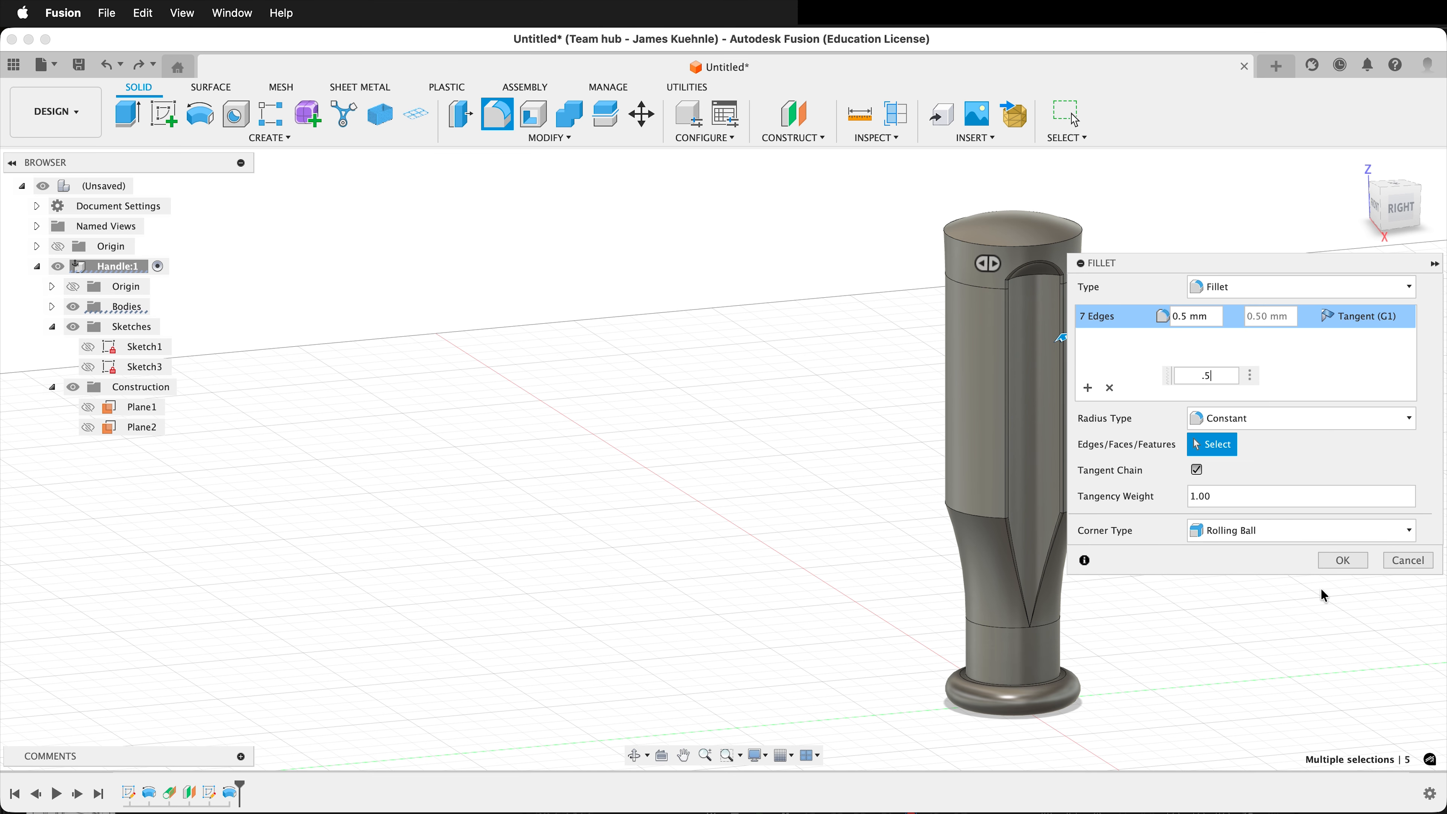
left_click(1344, 561)
Set up a circular pattern of features containing the groove's revolved cut and its fillet.
middle_click_drag(1217, 443, 1115, 456, "shift")
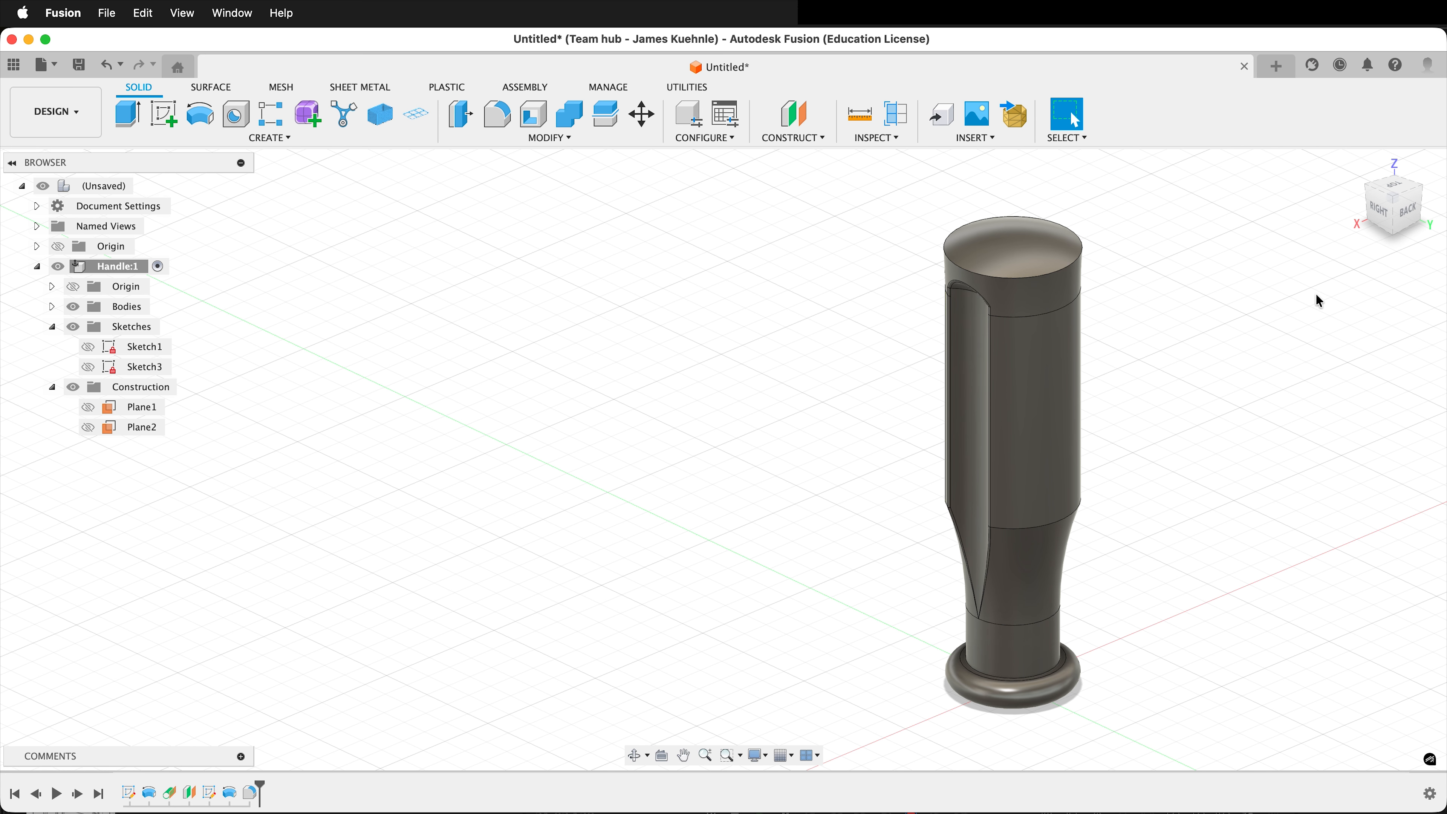
left_click(270, 138)
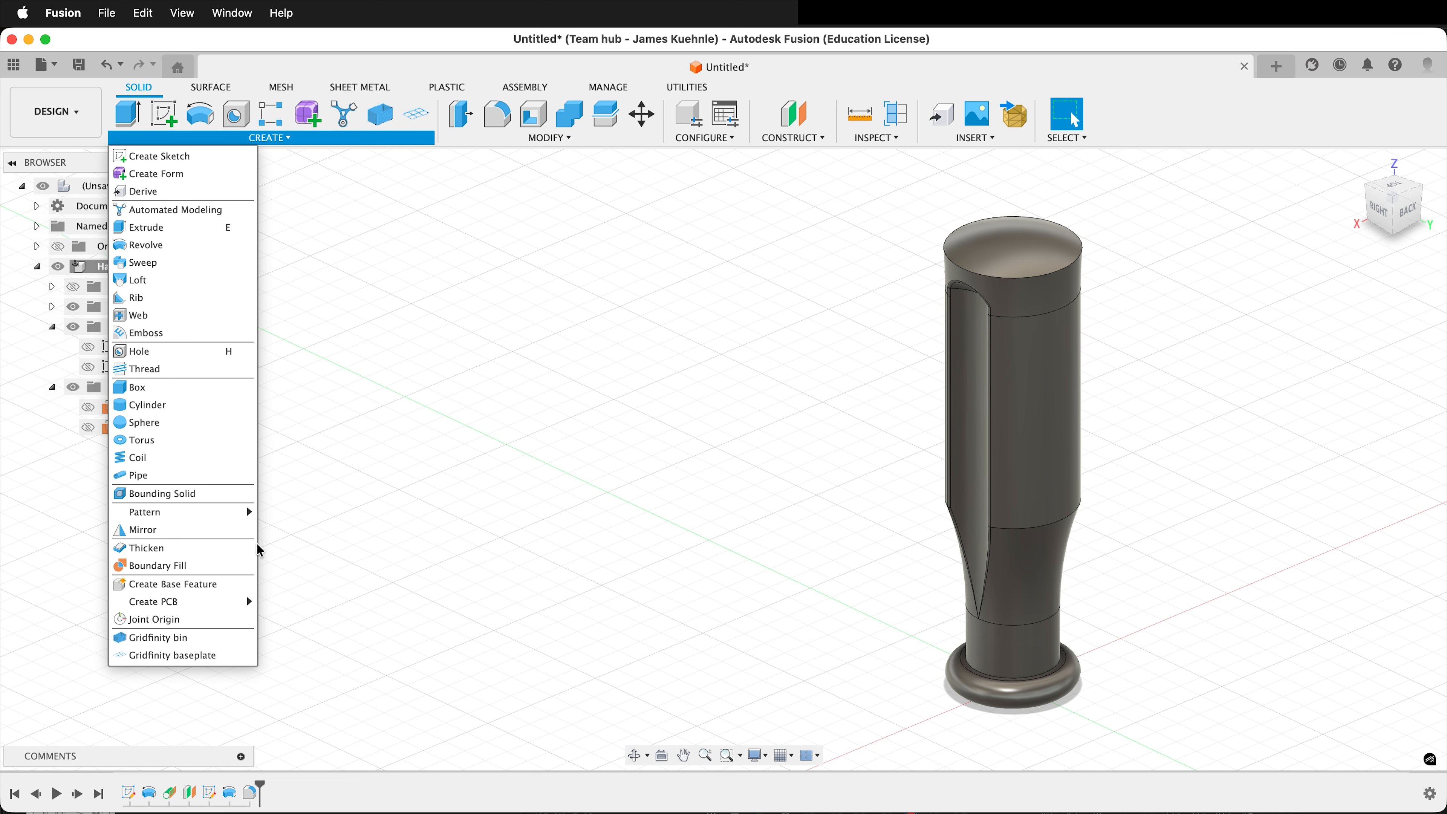
mouse_move(188, 512)
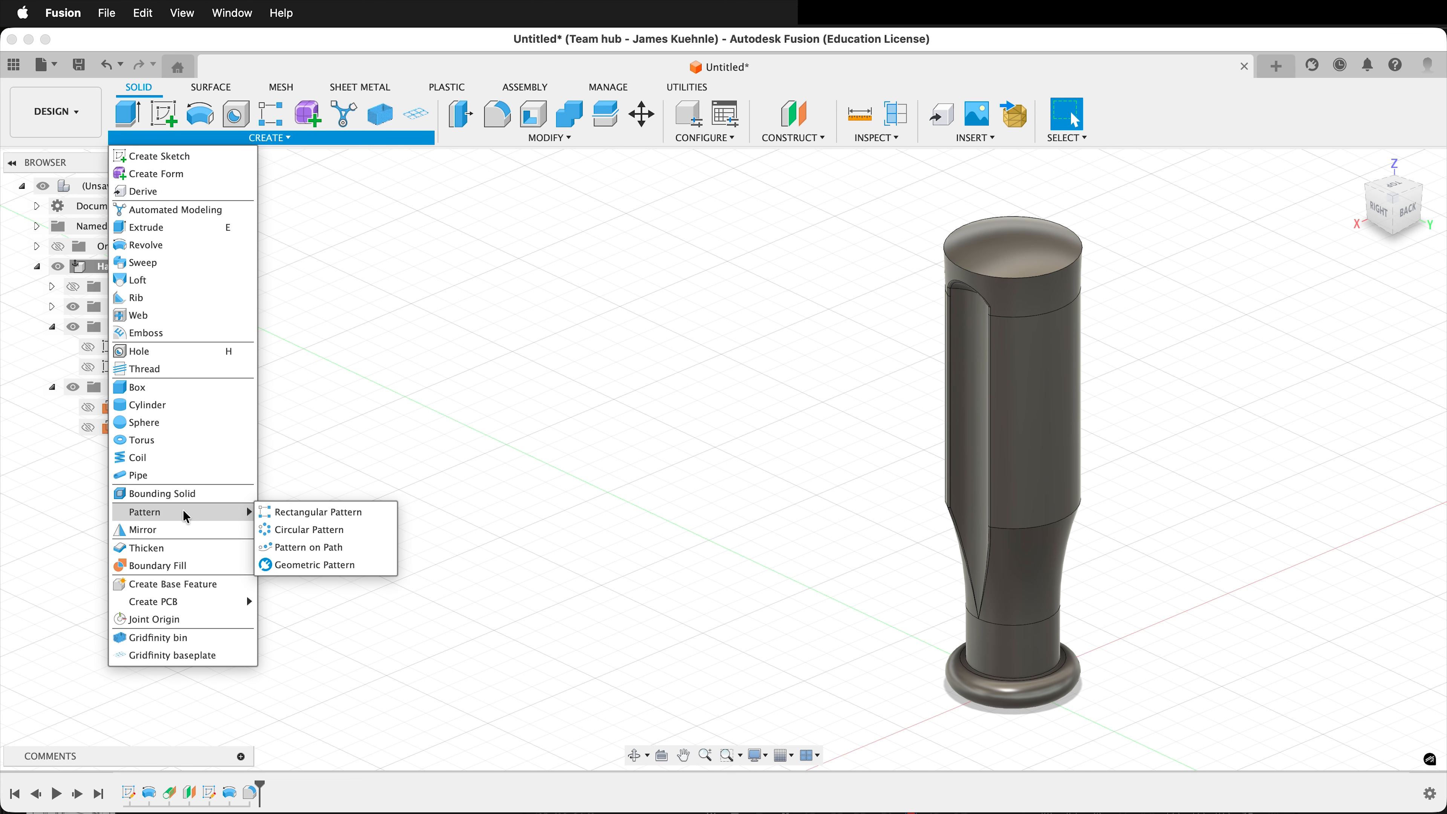
left_click(302, 540)
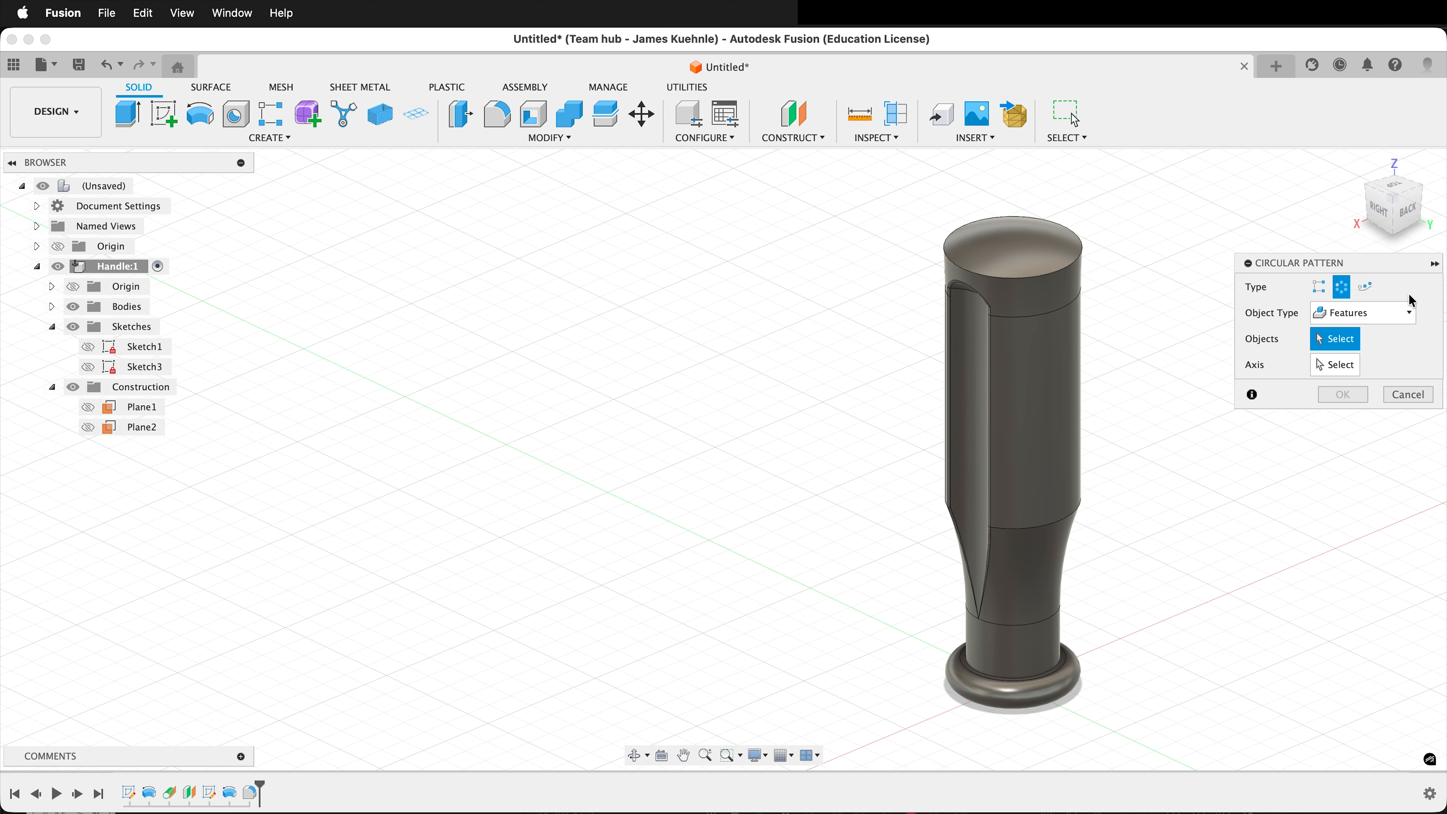
left_click(1410, 314)
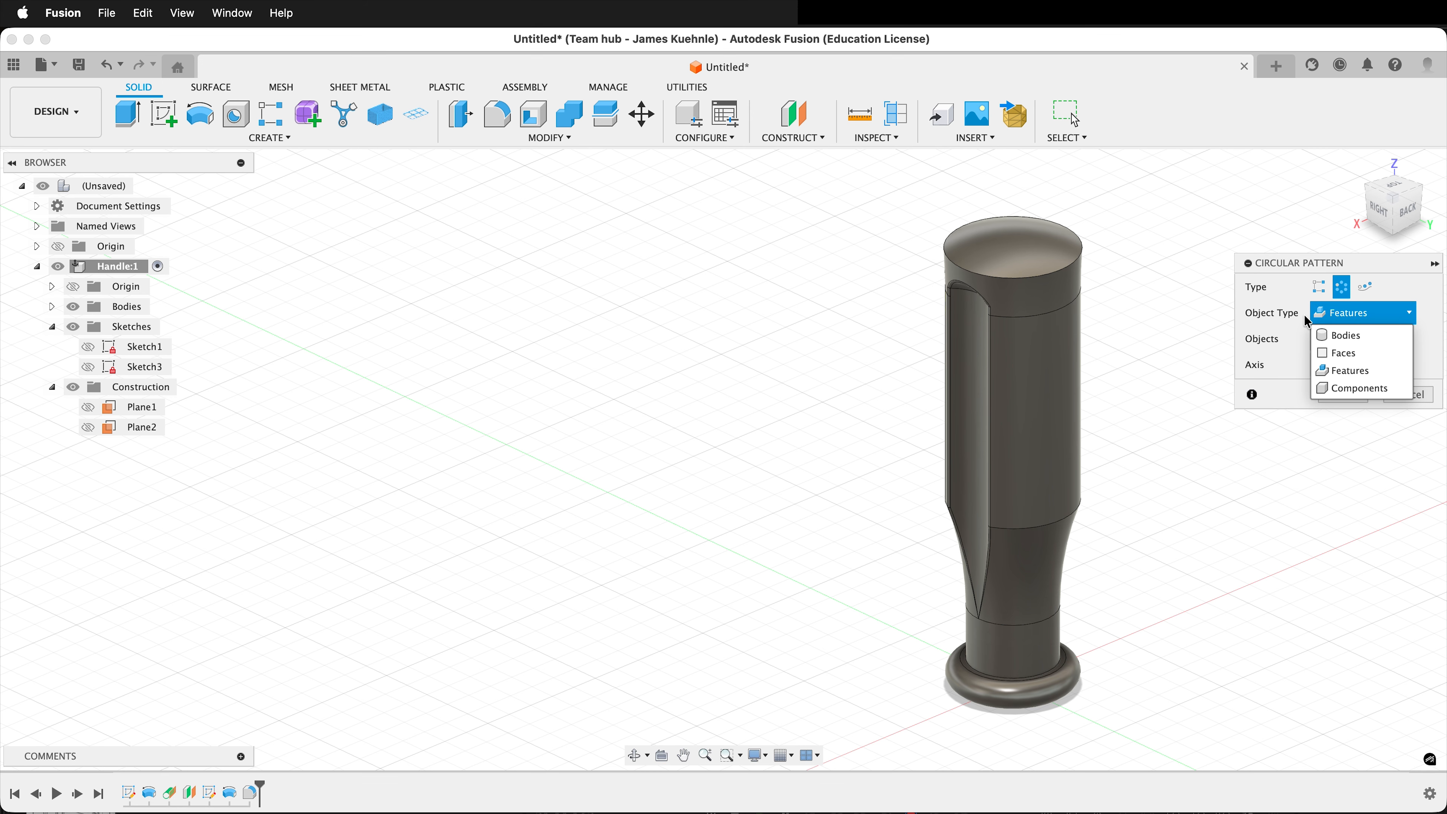
left_click(1321, 336)
left_click(1337, 317)
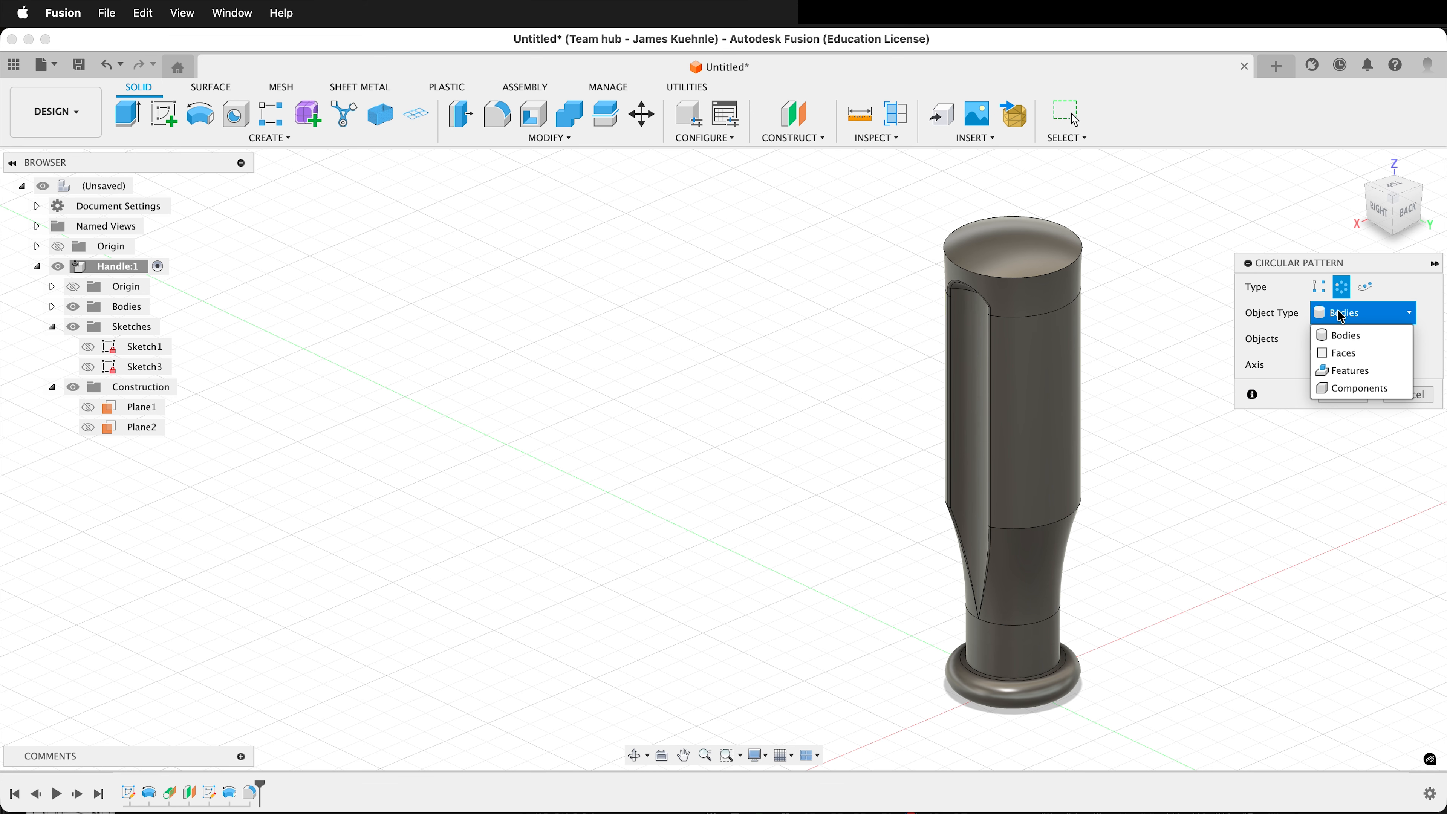
left_click(1346, 372)
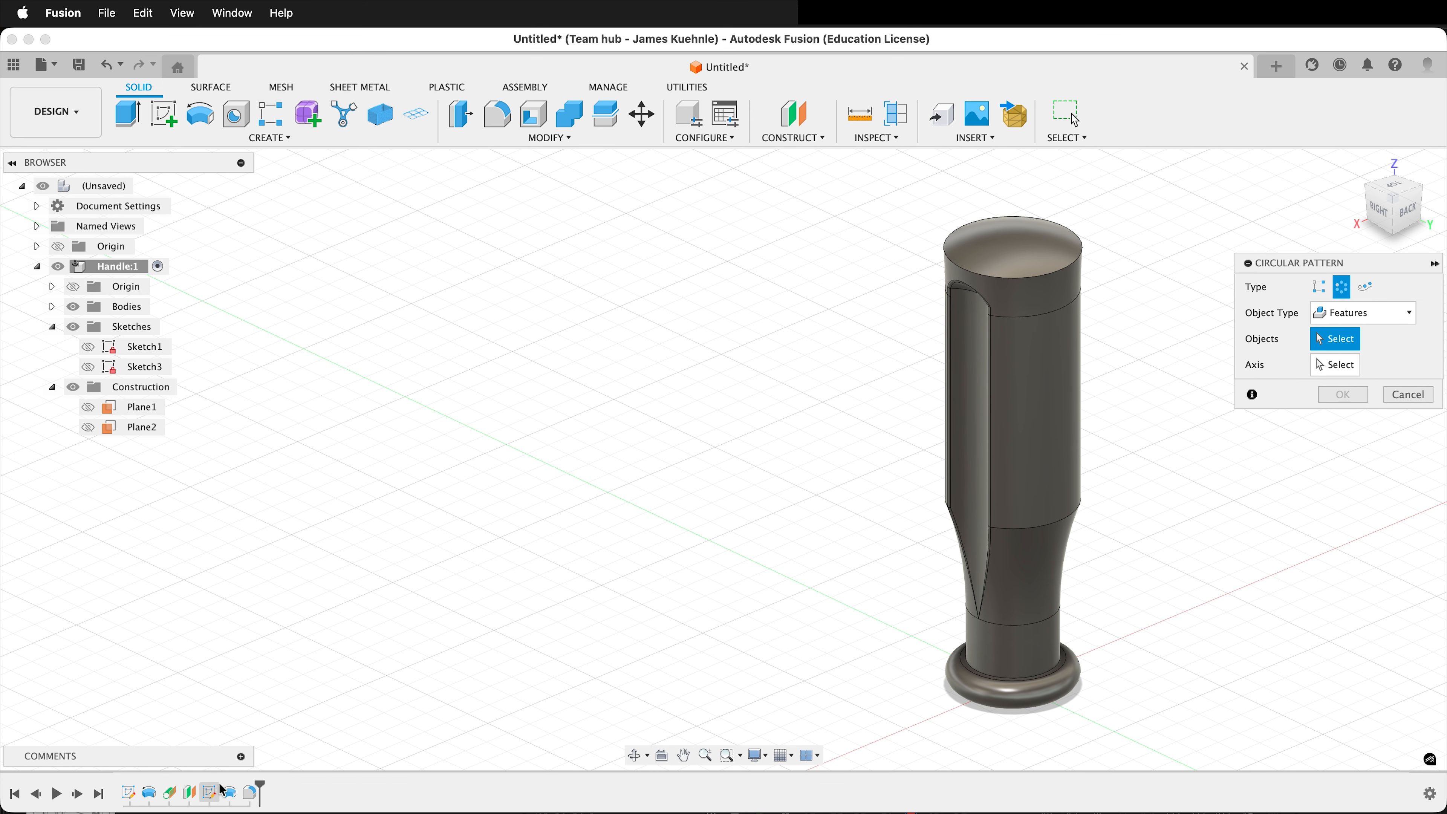
left_click(229, 793)
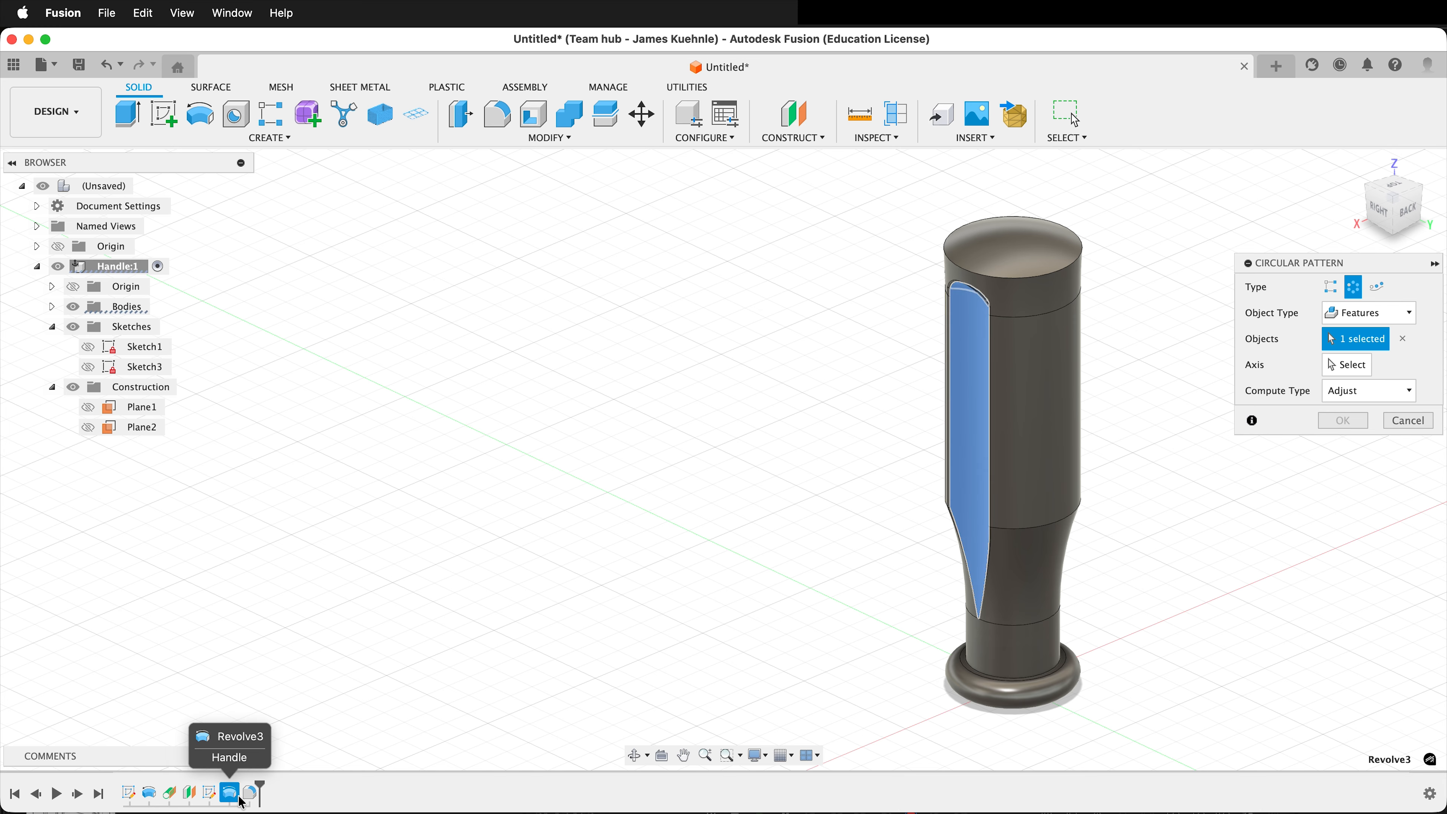
left_click(250, 793)
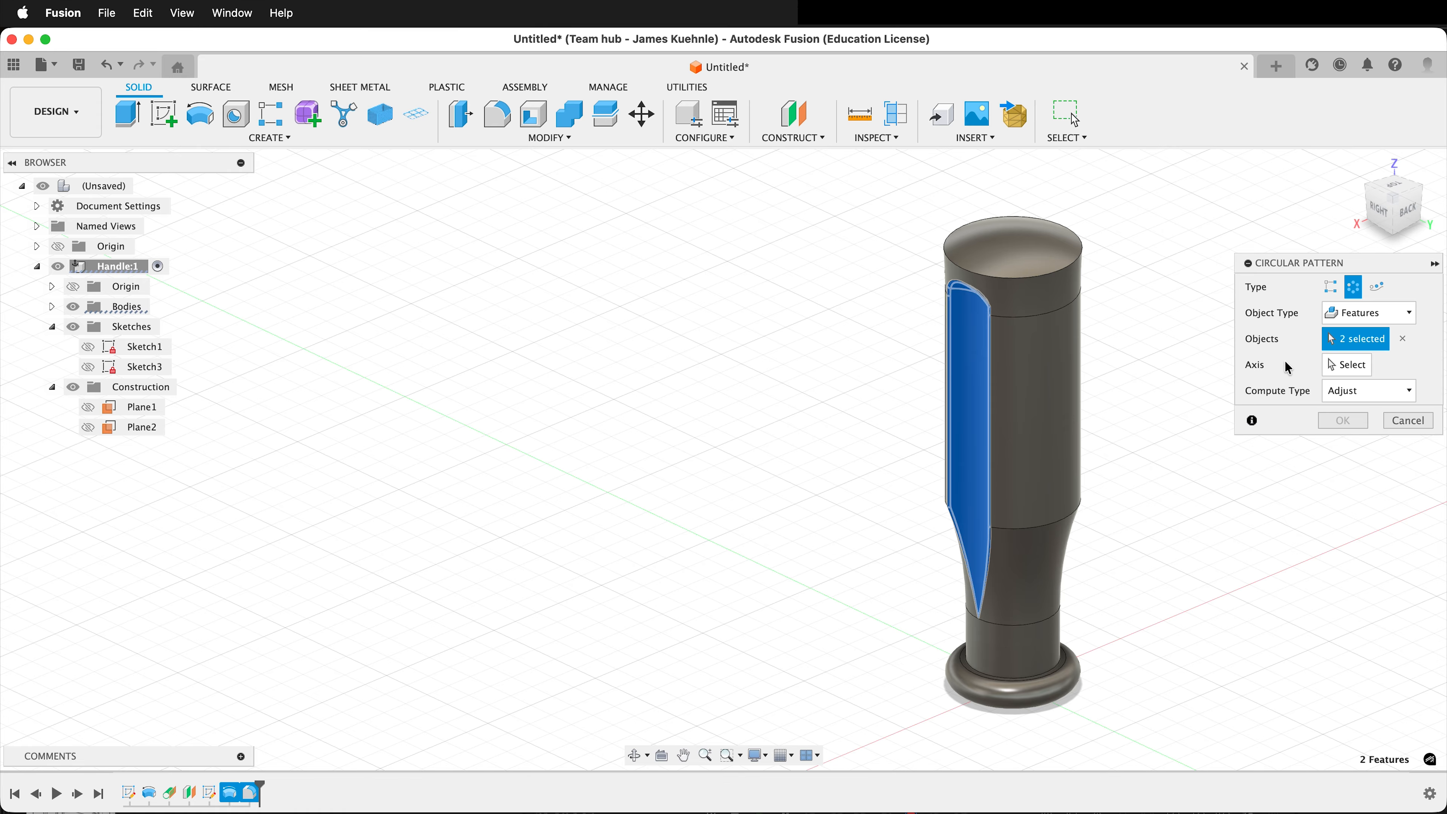
Pattern the groove features around the vertical Z axis with full distribution and a quantity of 4.
left_click(1346, 365)
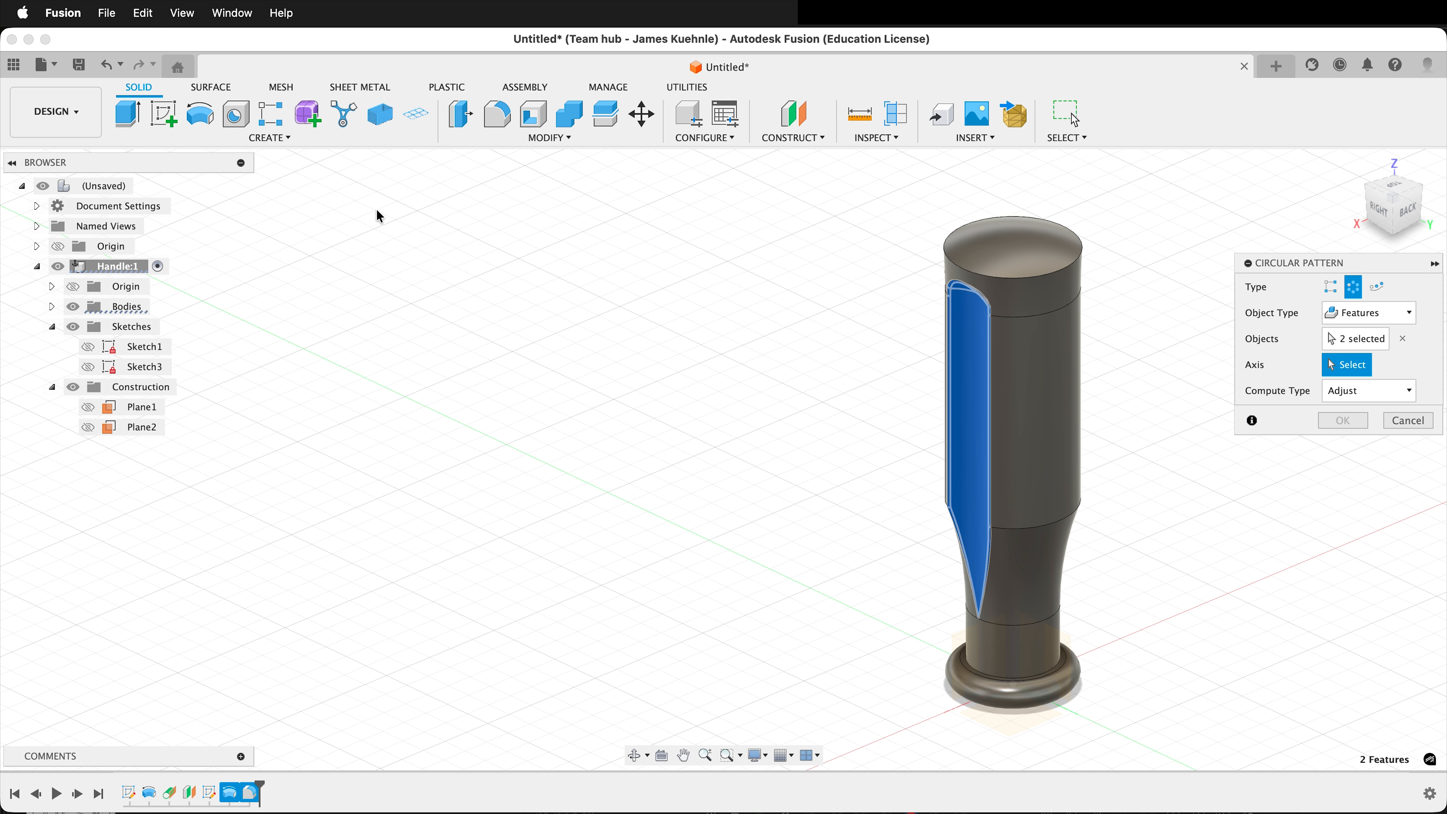
left_click(70, 308)
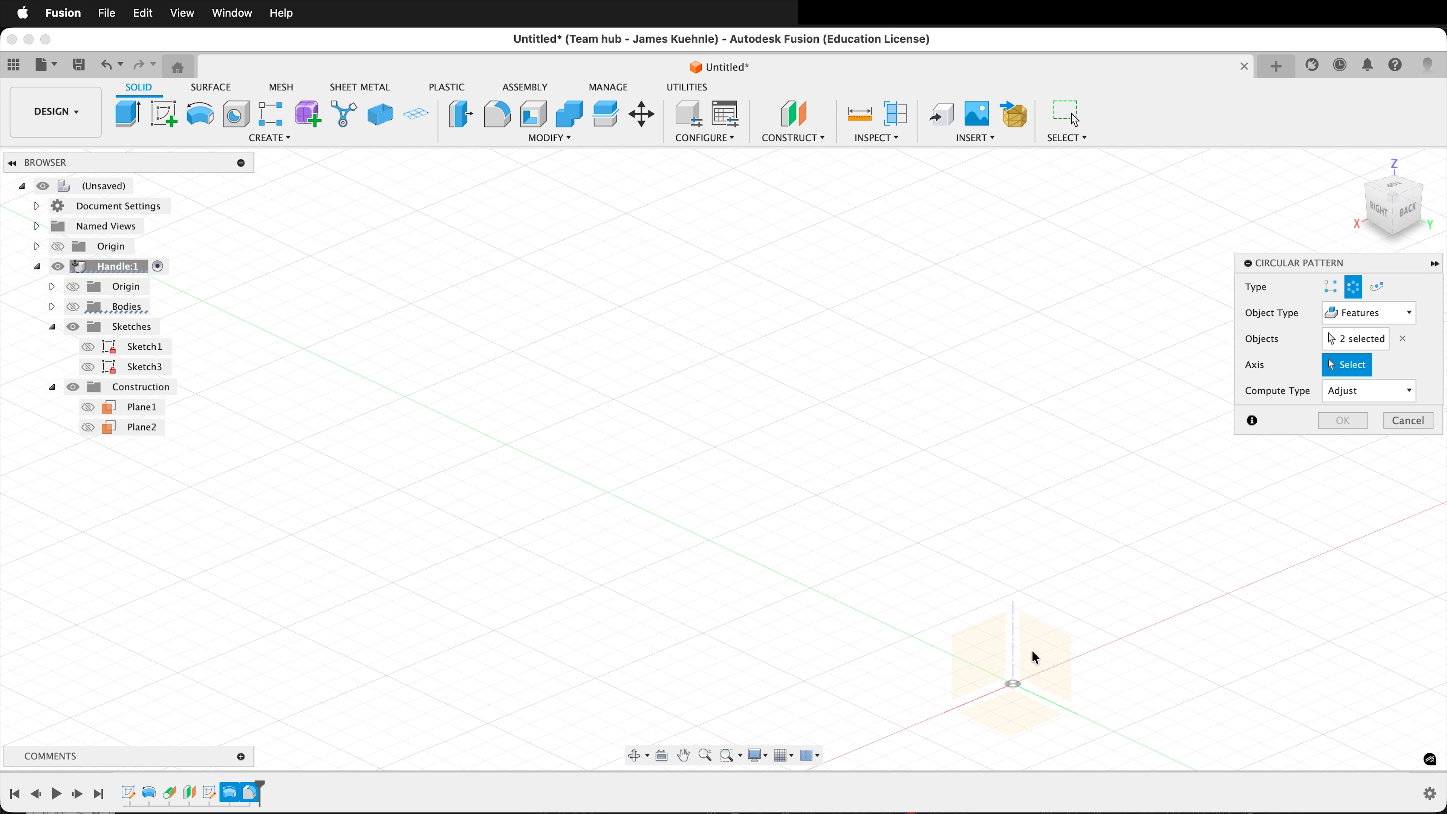
left_click(1013, 648)
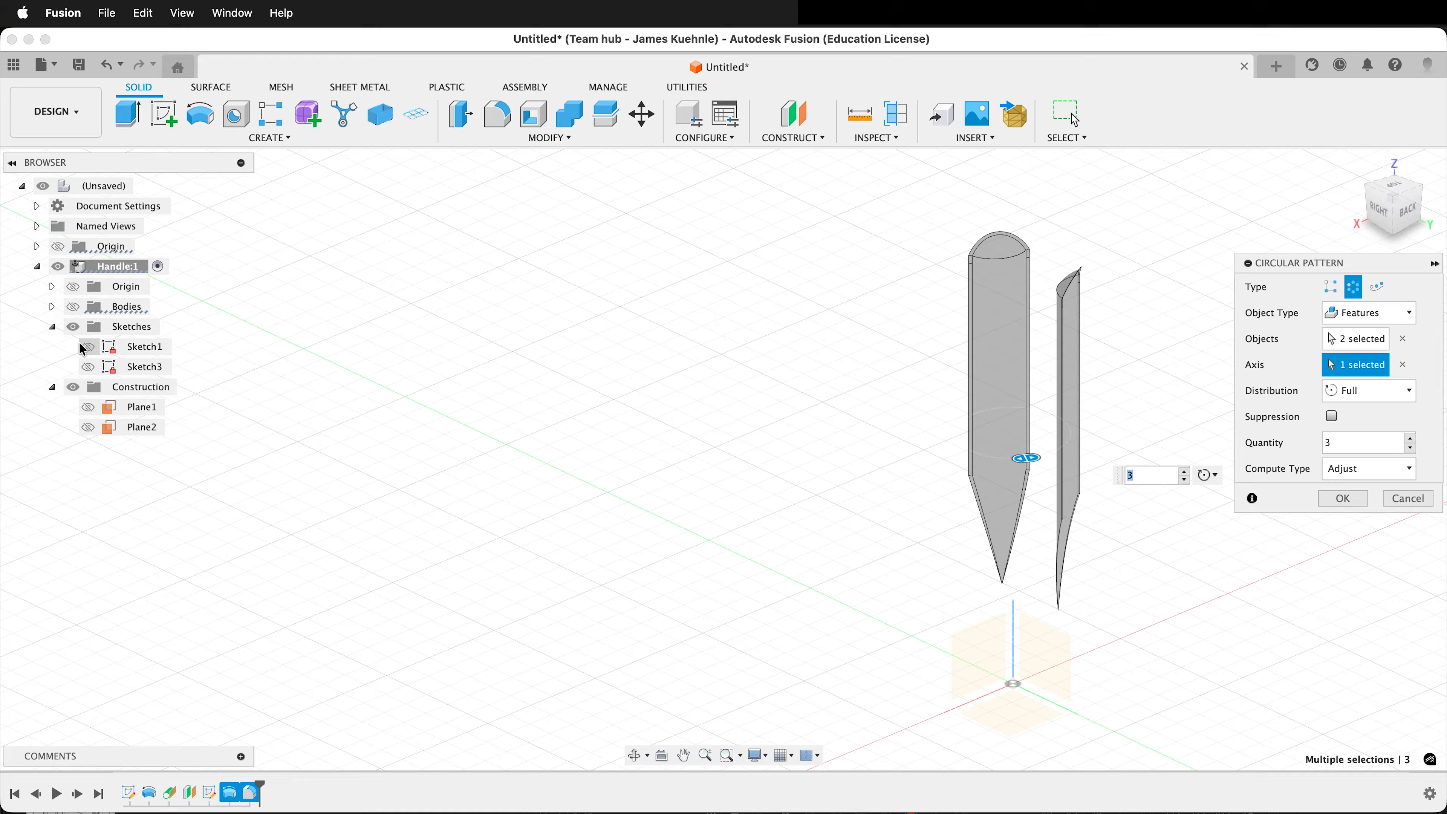
left_click(73, 306)
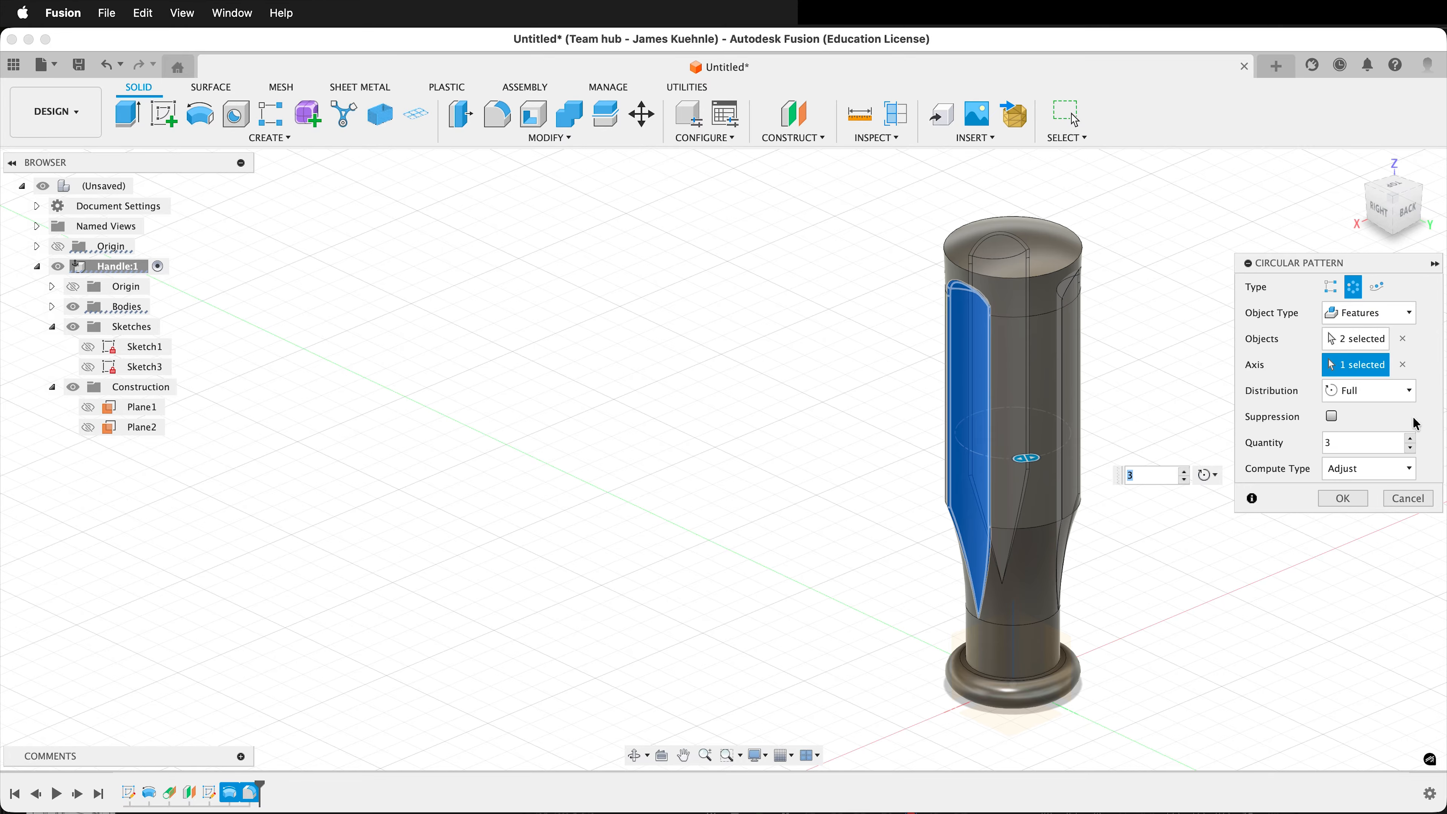
left_click(1412, 438)
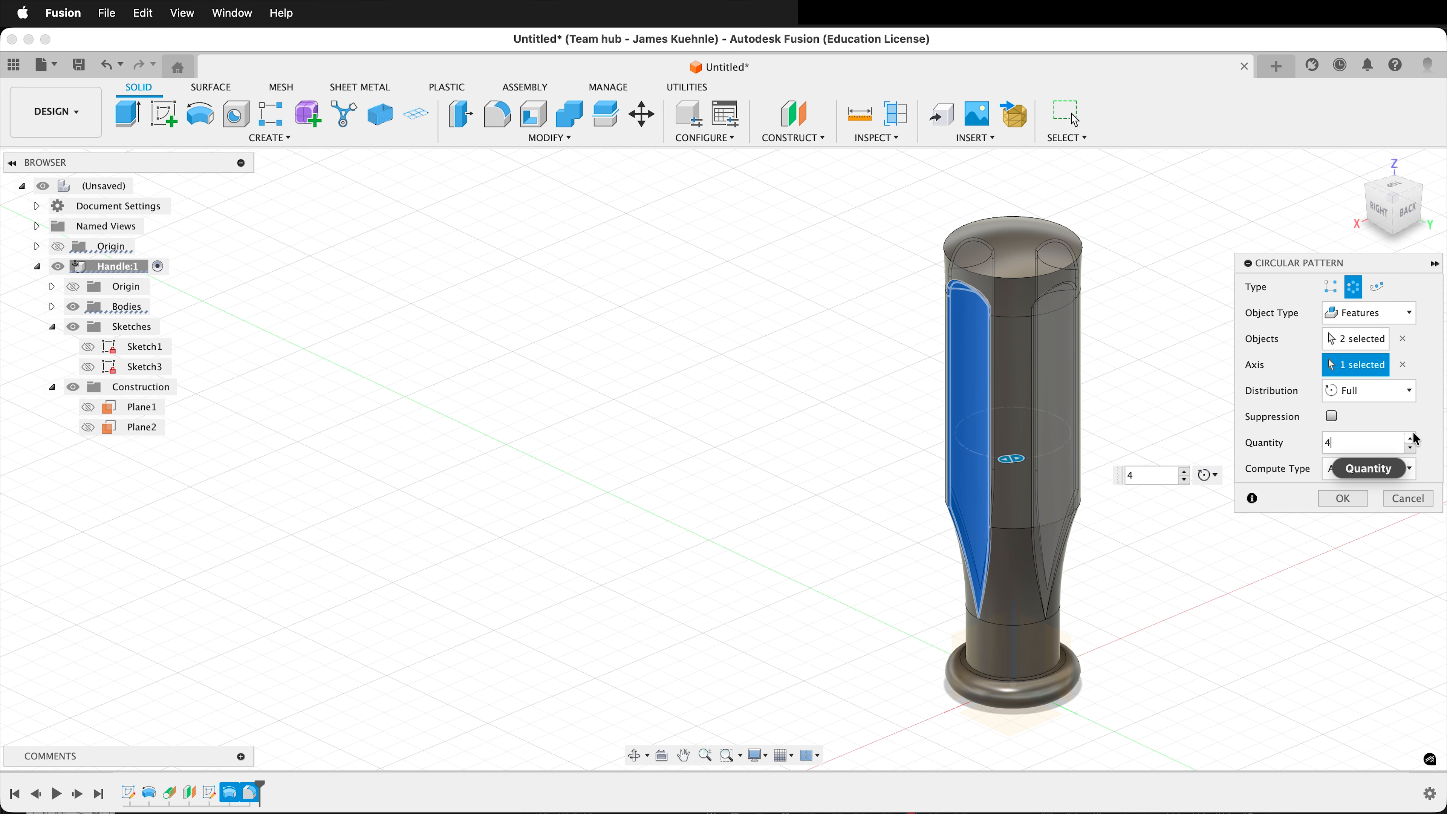
left_click(1345, 499)
Start a fillet on the edge between the grooves where the straight grip meets the tapered neck.
middle_click_drag(1118, 491, 988, 501, "shift")
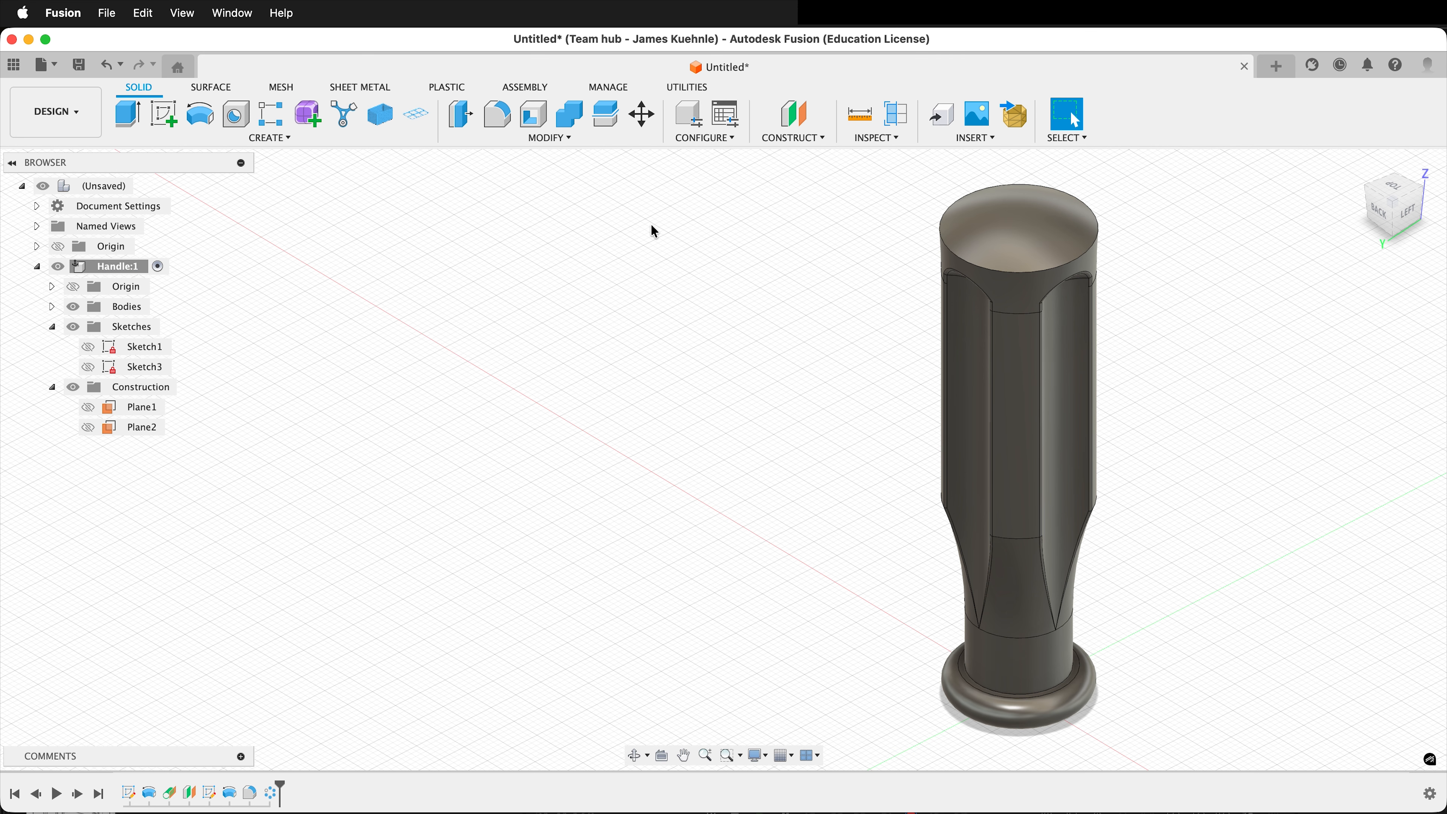
left_click(495, 114)
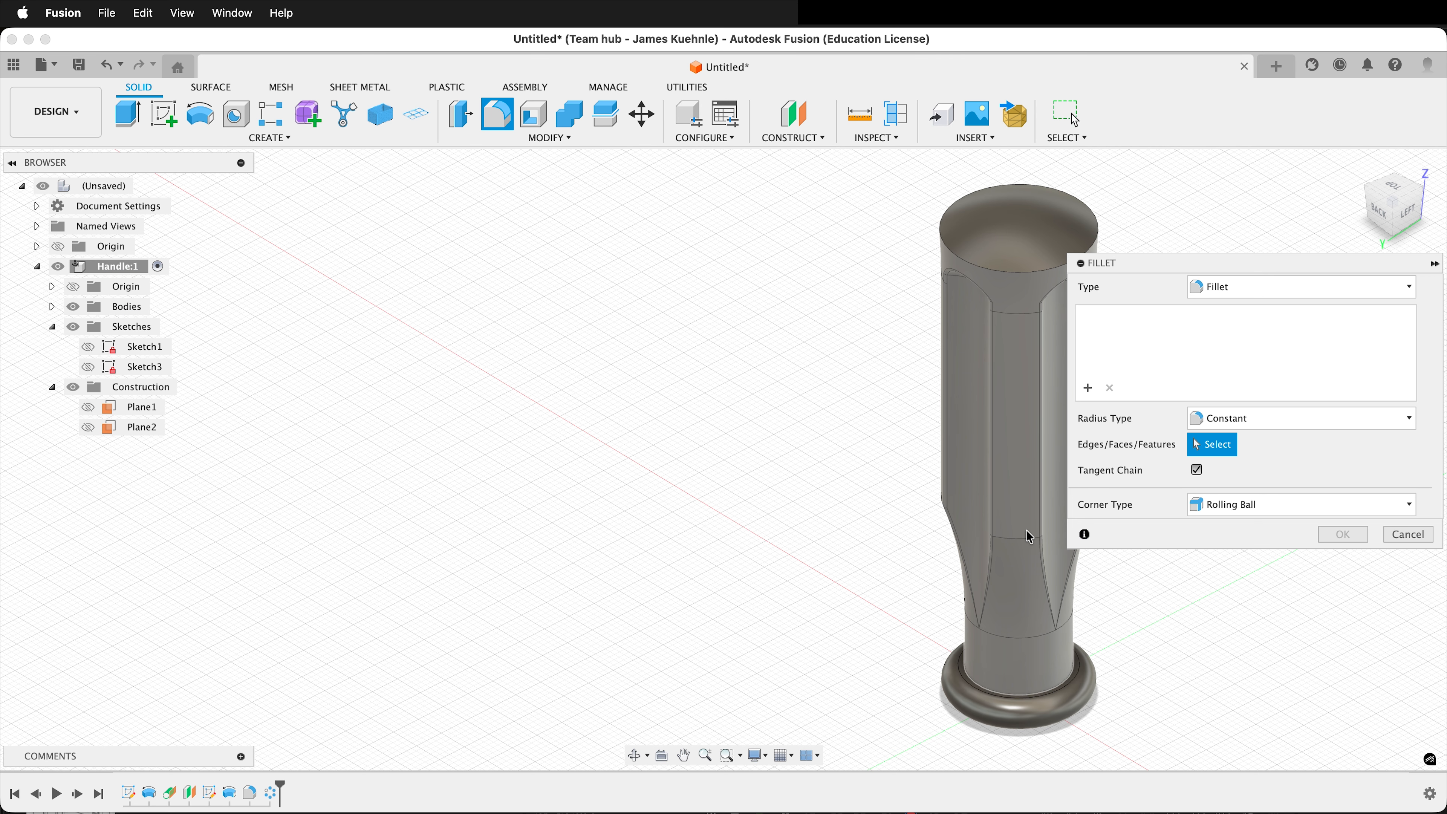
left_click(1032, 546)
middle_click_drag(727, 617, 877, 594, "shift")
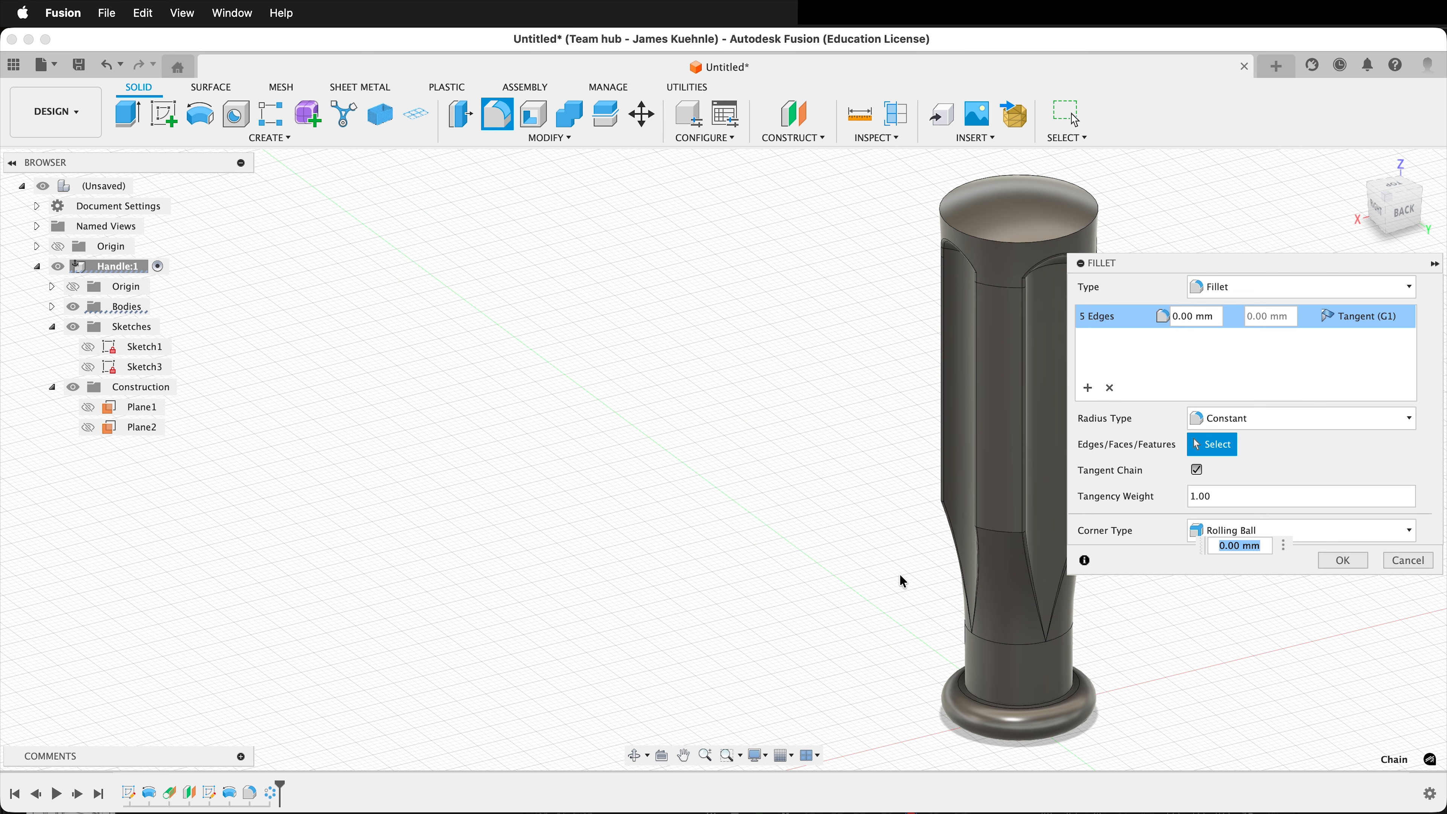
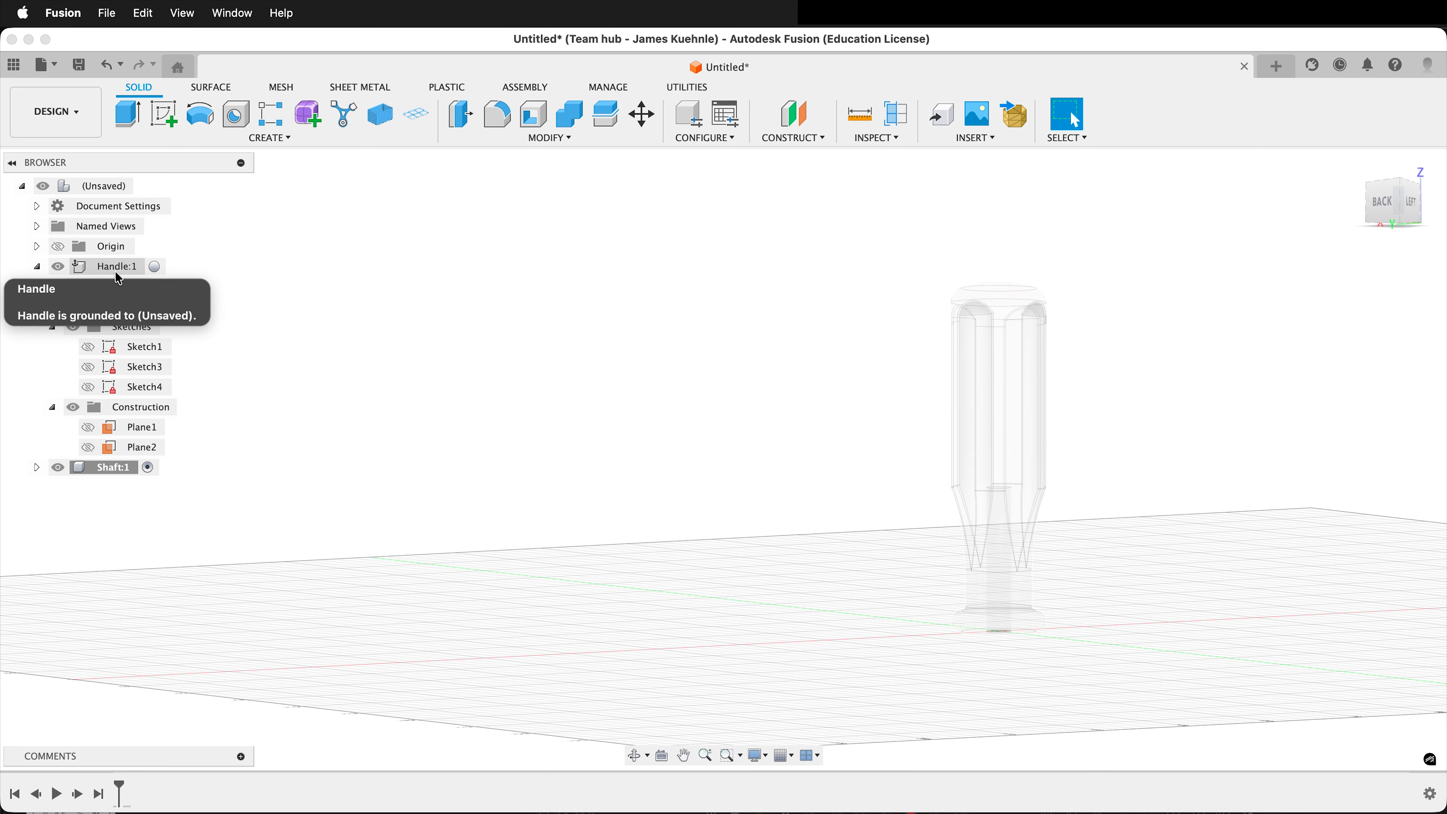
Start a sketch in the Shaft component on the vertical YZ origin plane.
left_click(164, 114)
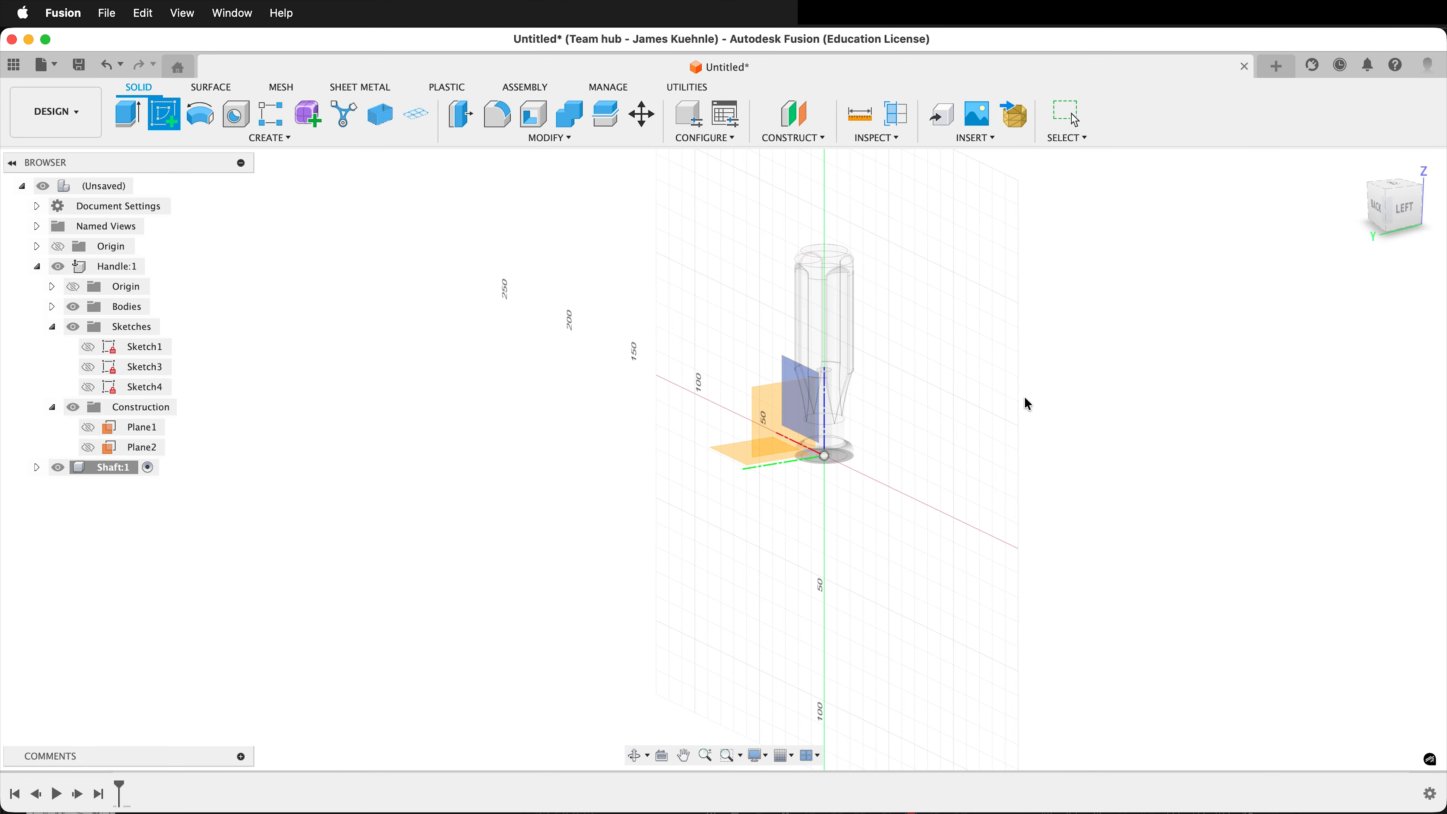
scroll(892, 420, "up", 5)
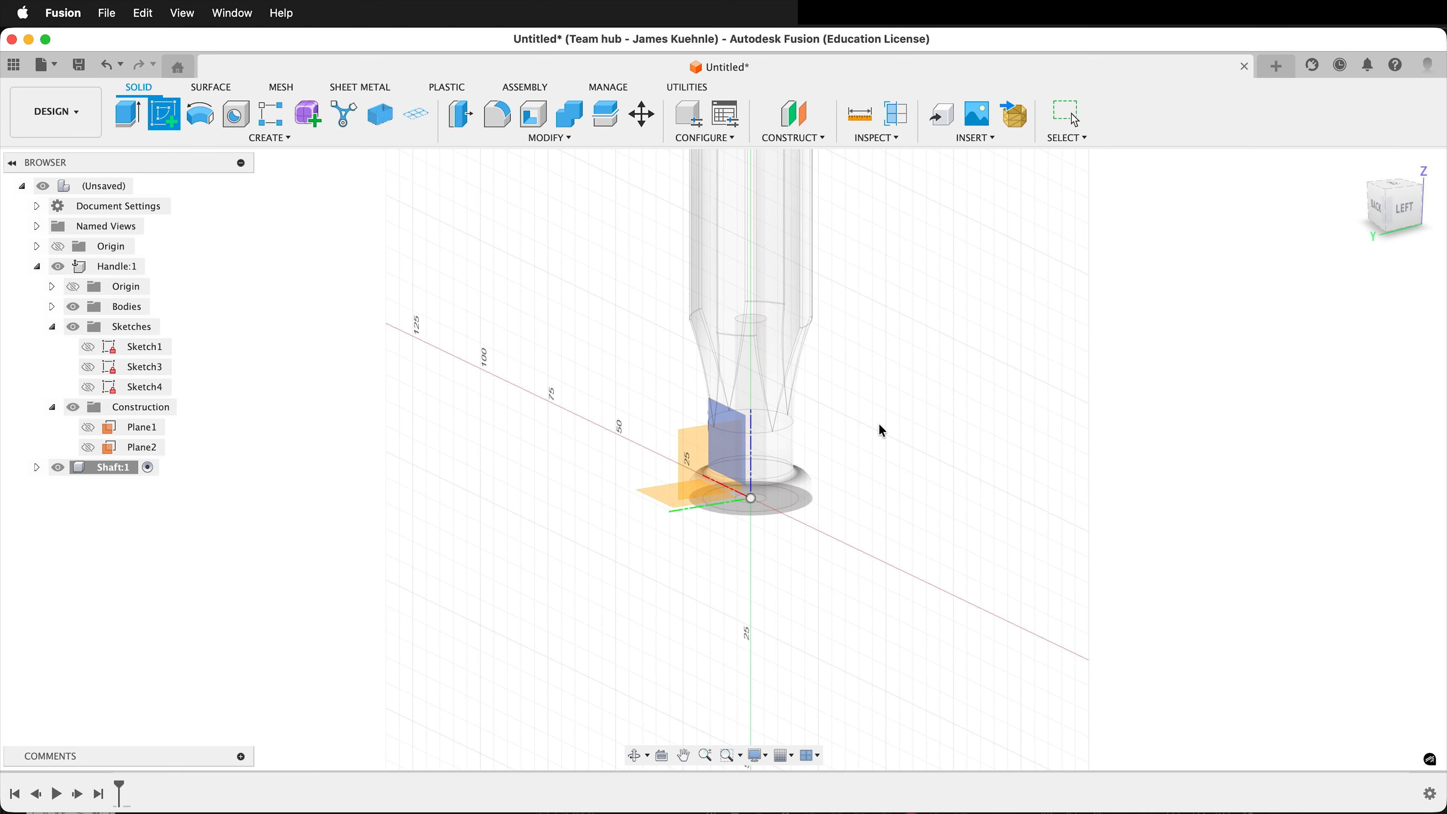
left_click(701, 452)
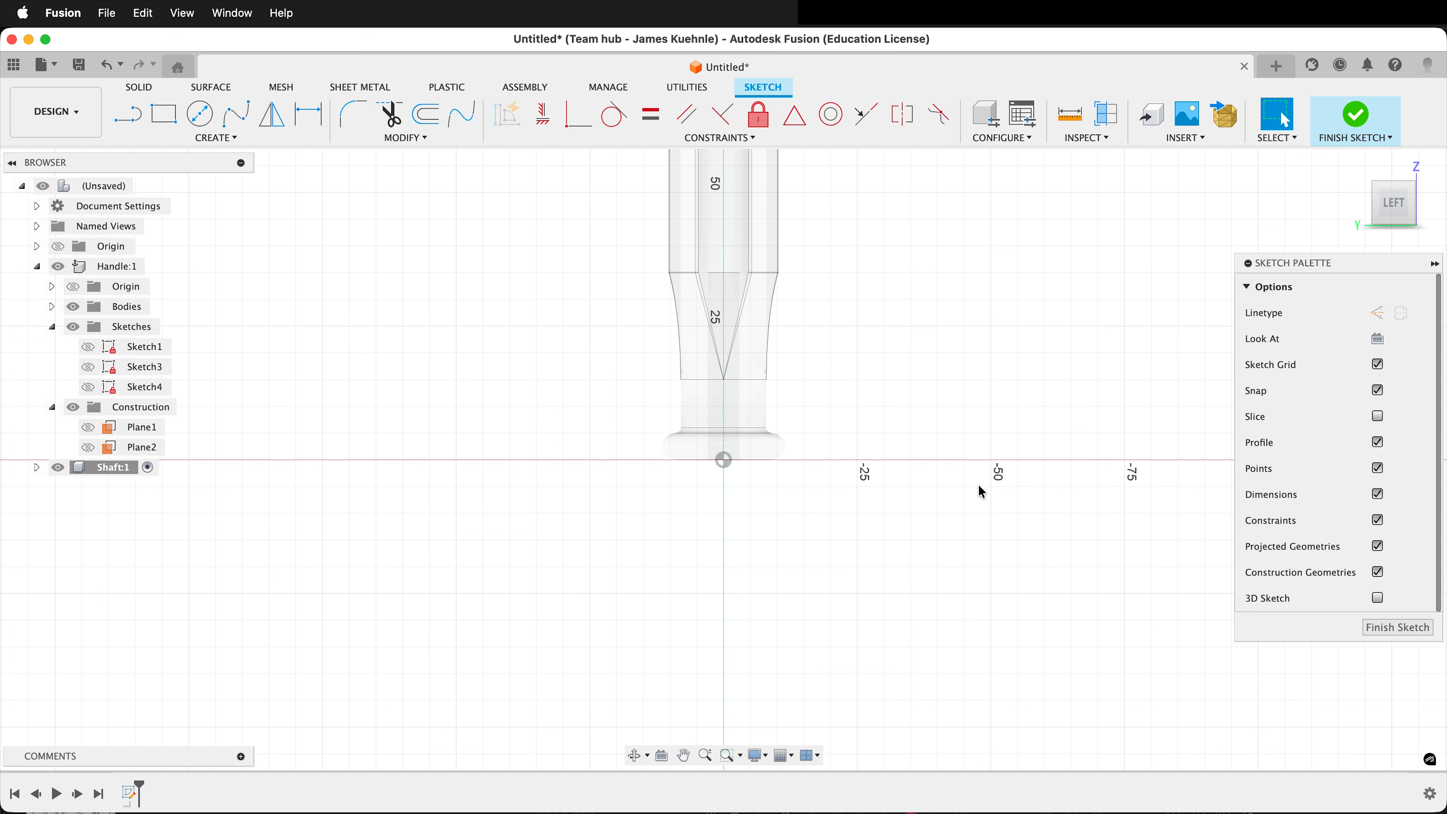
Project the two circular end edges of the handle's bore into the sketch with the specified-entities filter.
key("p")
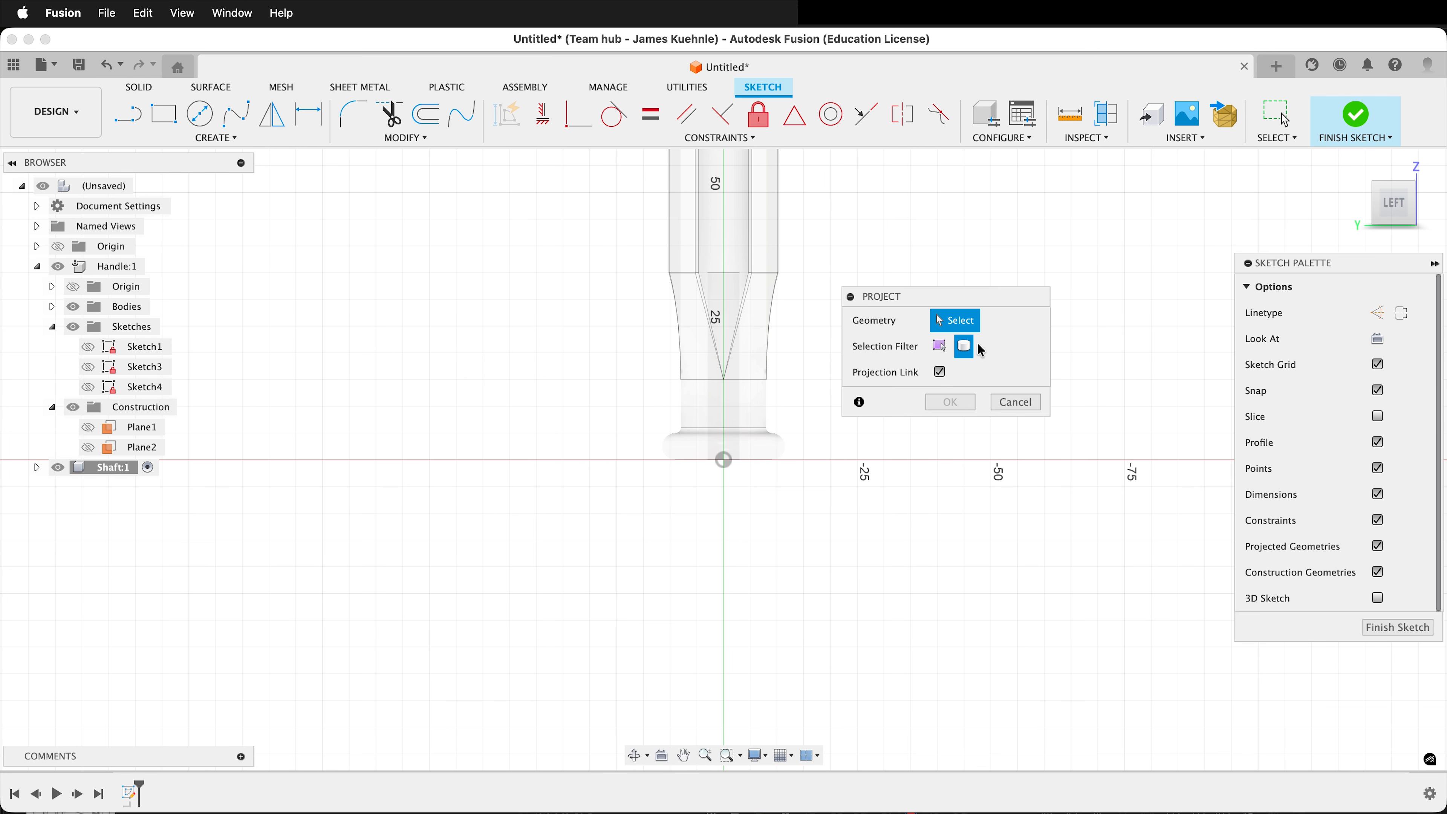
left_click(939, 352)
middle_click_drag(719, 678, 778, 470, "shift")
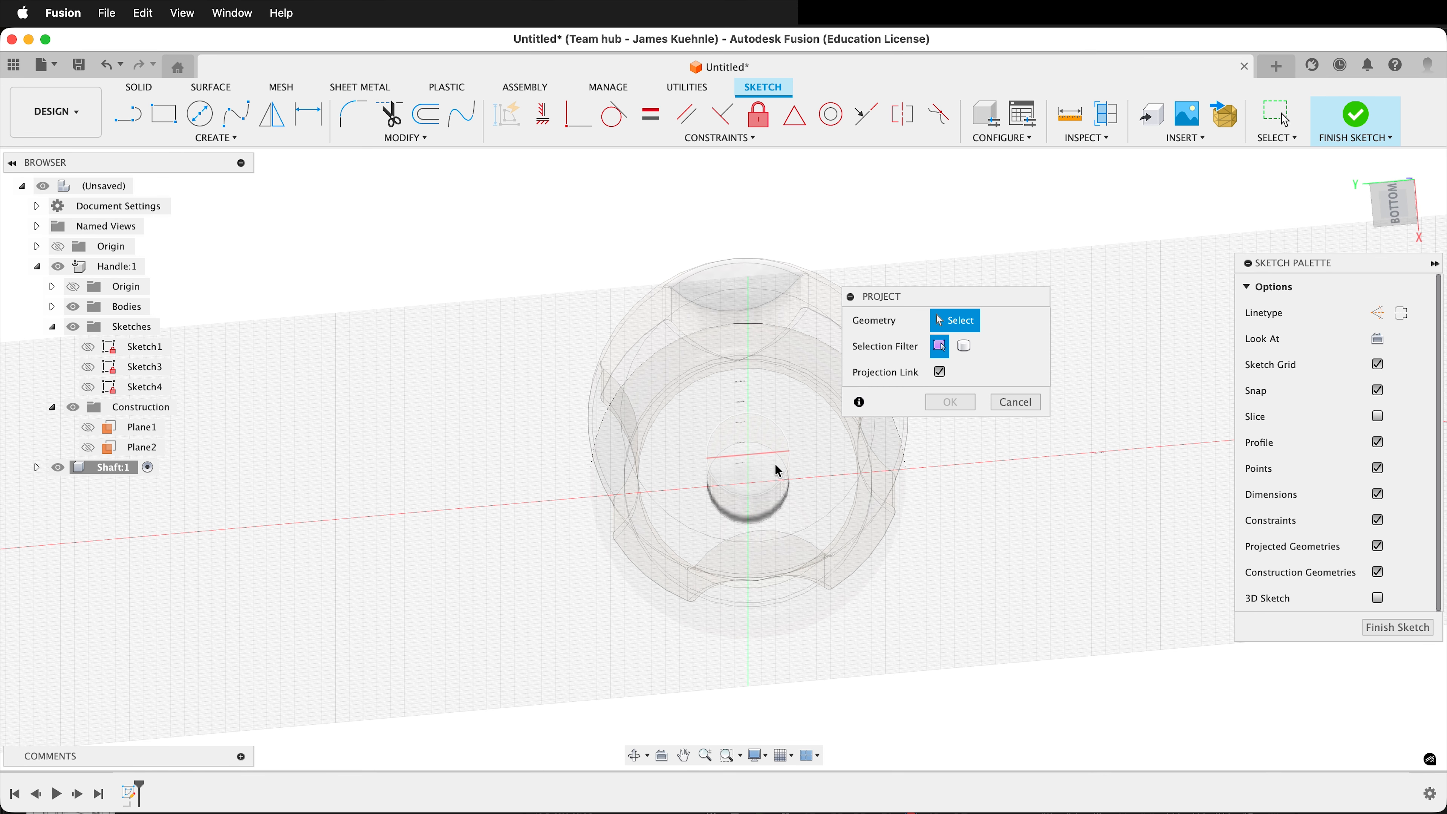
left_click(736, 504)
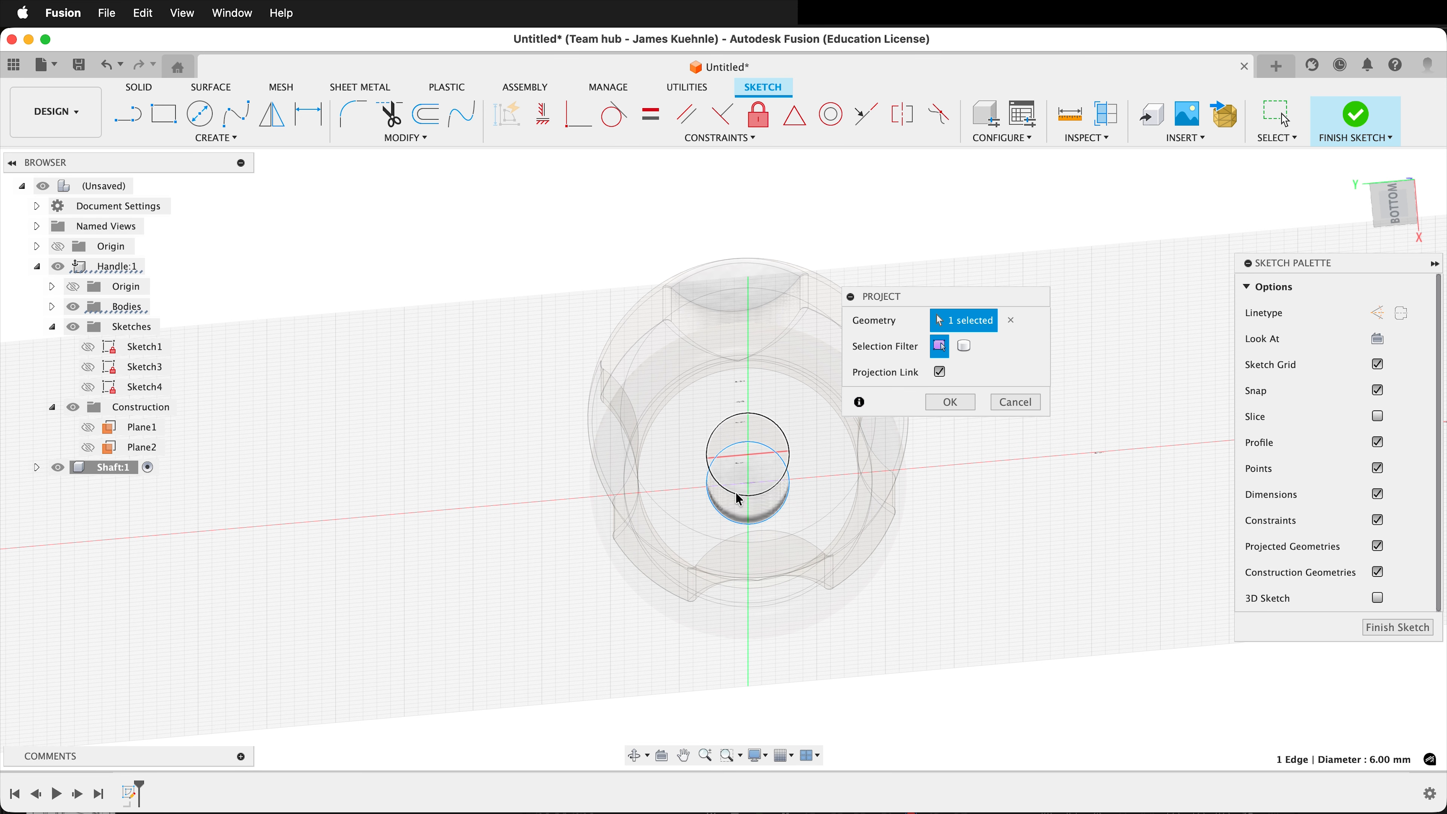
left_click(736, 494)
left_click(952, 403)
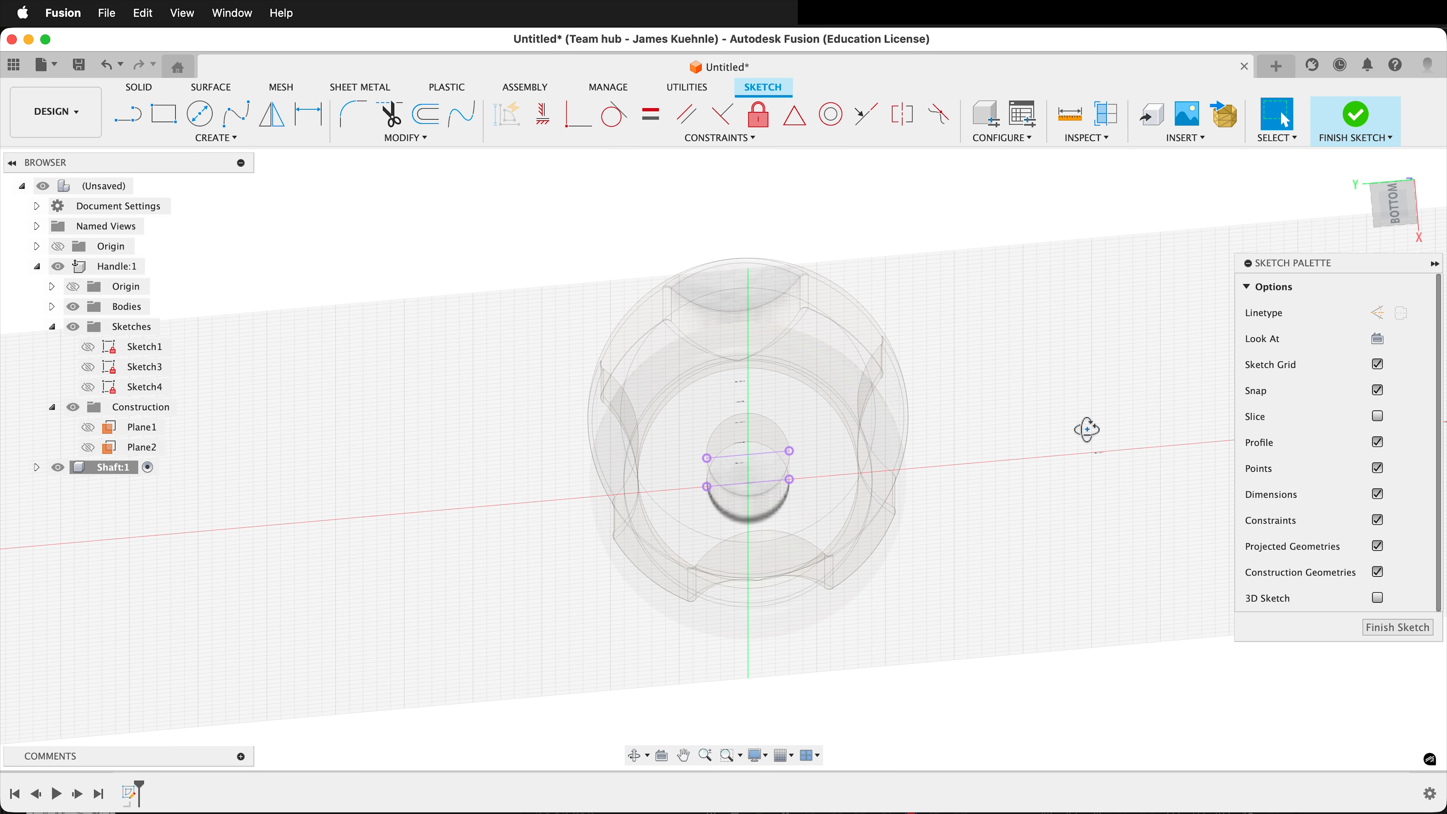
Hide the Handle component so only the projected bore geometry remains in the sketch.
middle_click_drag(1087, 427, 1077, 479, "shift")
scroll(1031, 327, "down", 3)
scroll(1031, 329, "down", 3)
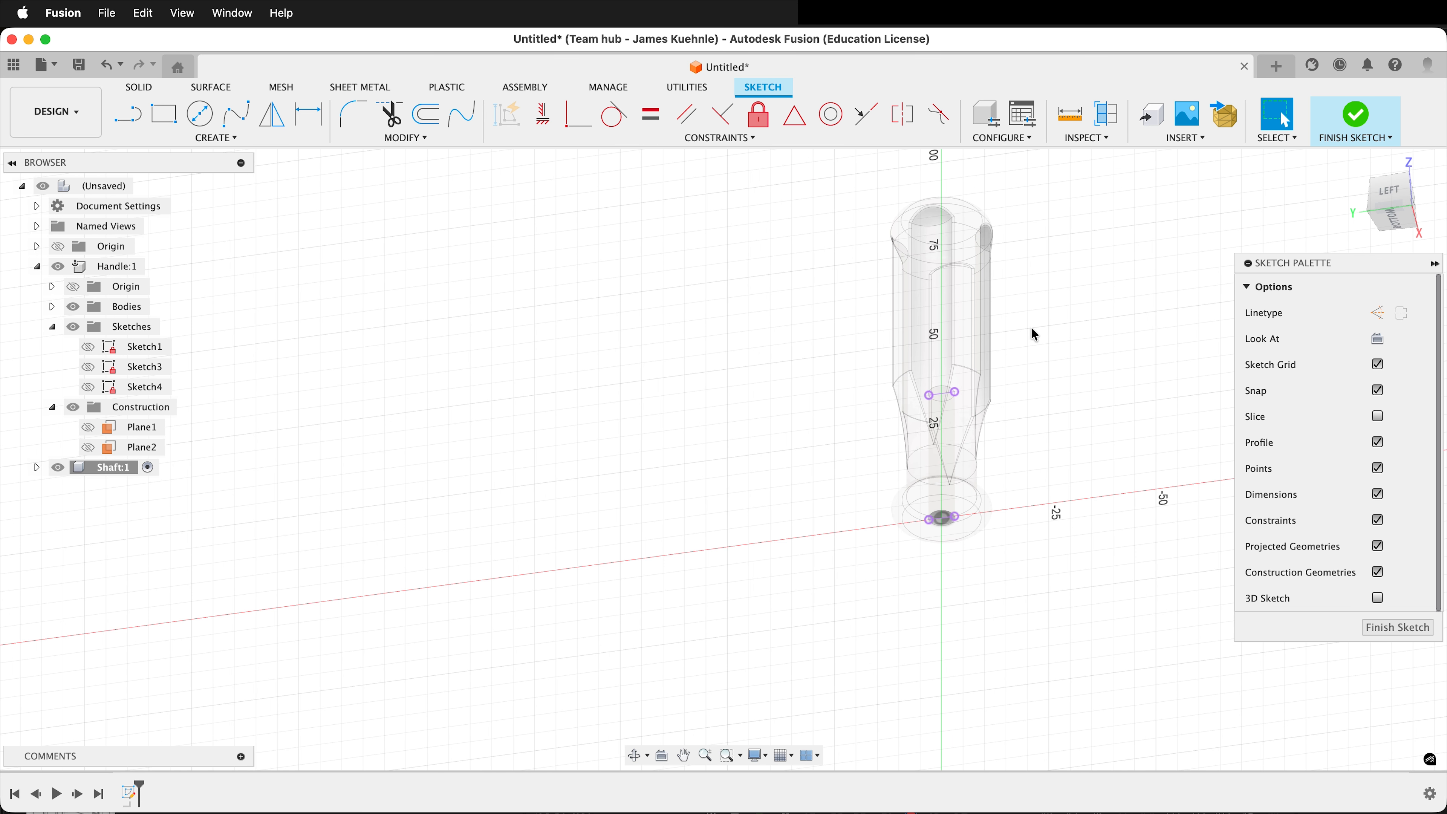
middle_click_drag(681, 374, 685, 430, "shift")
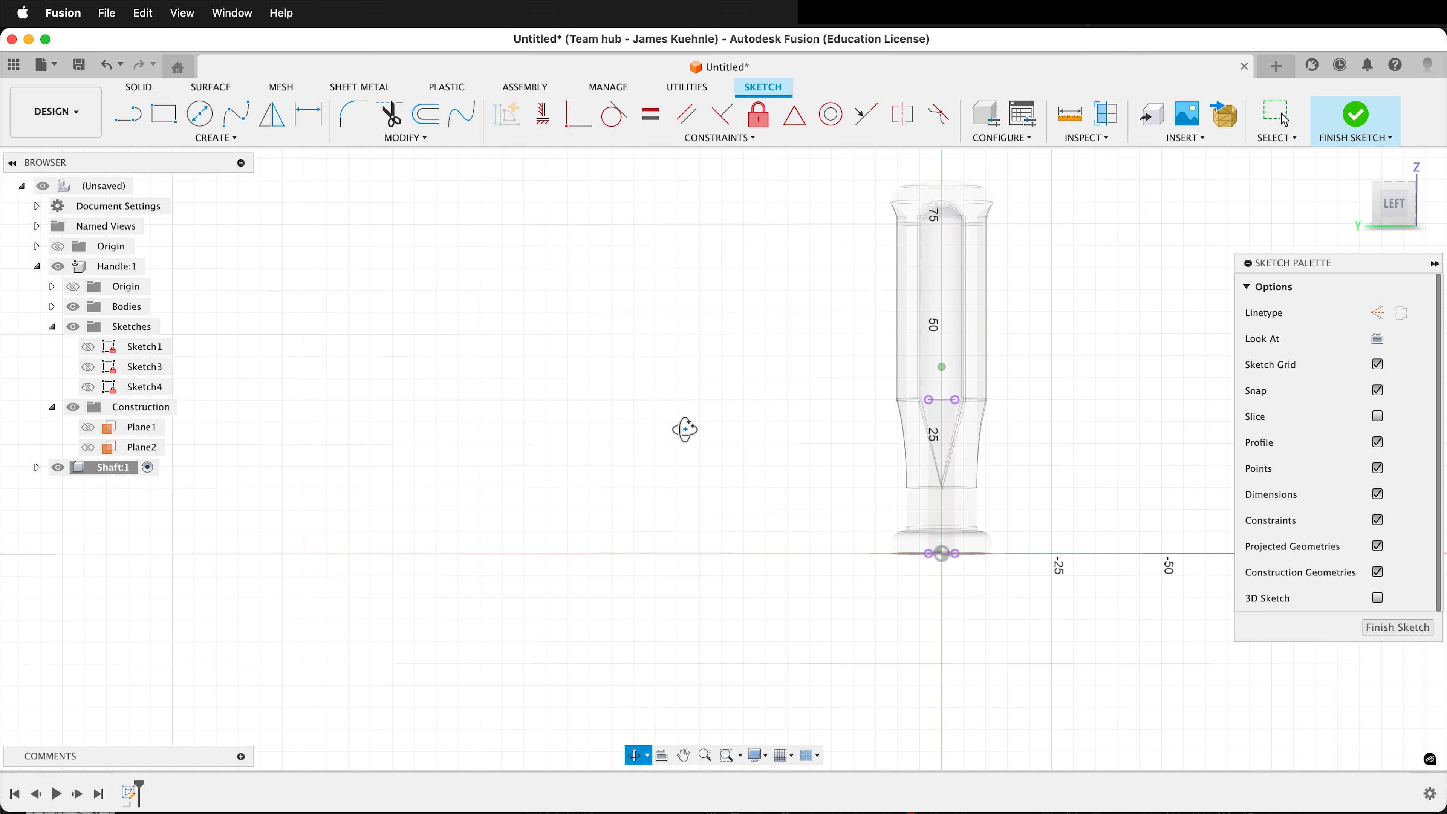
left_click(58, 265)
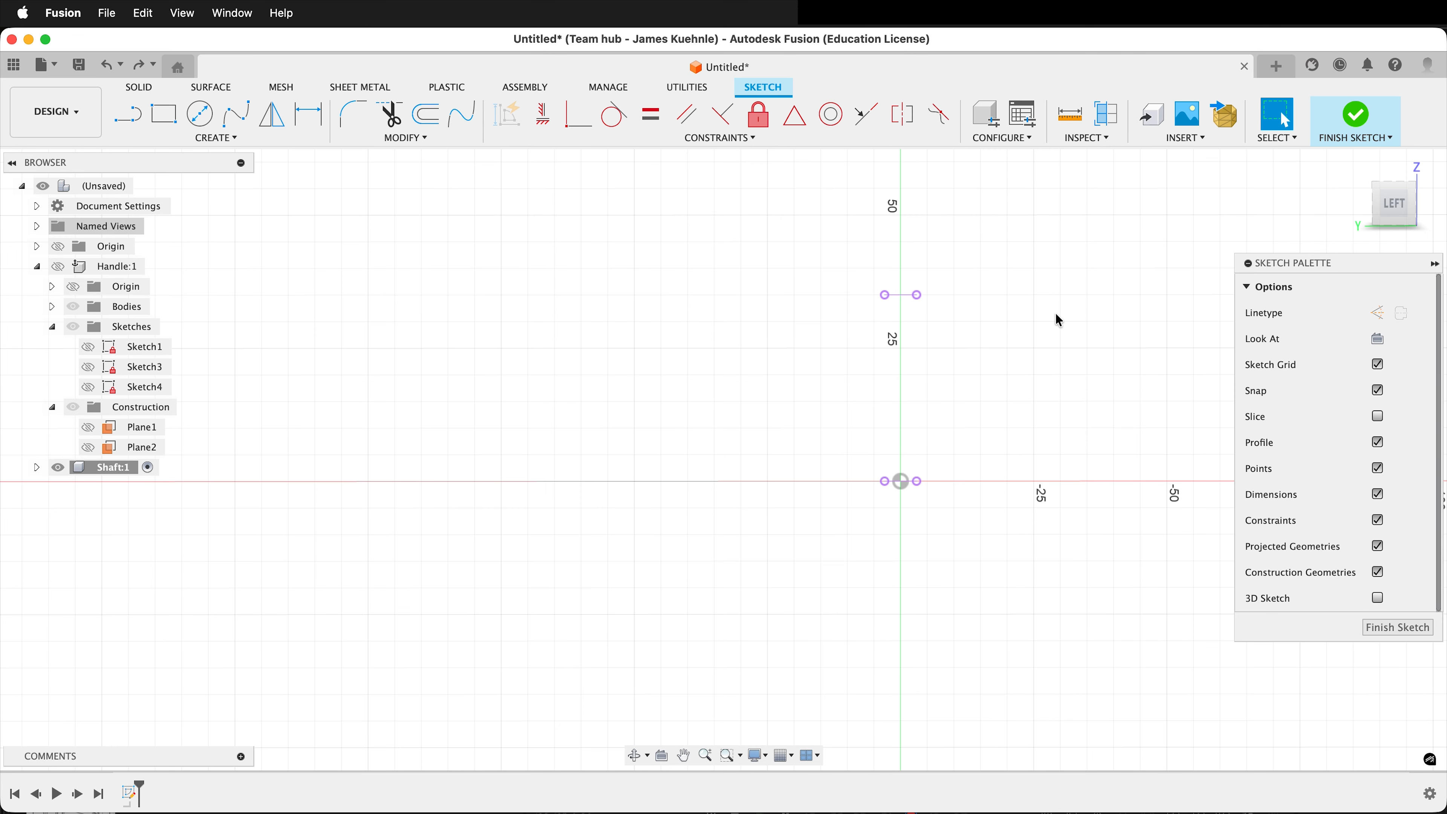
Sketch a tall rectangle about 130 mm long, running down along the axis from the midpoint of the upper projected line.
key("r")
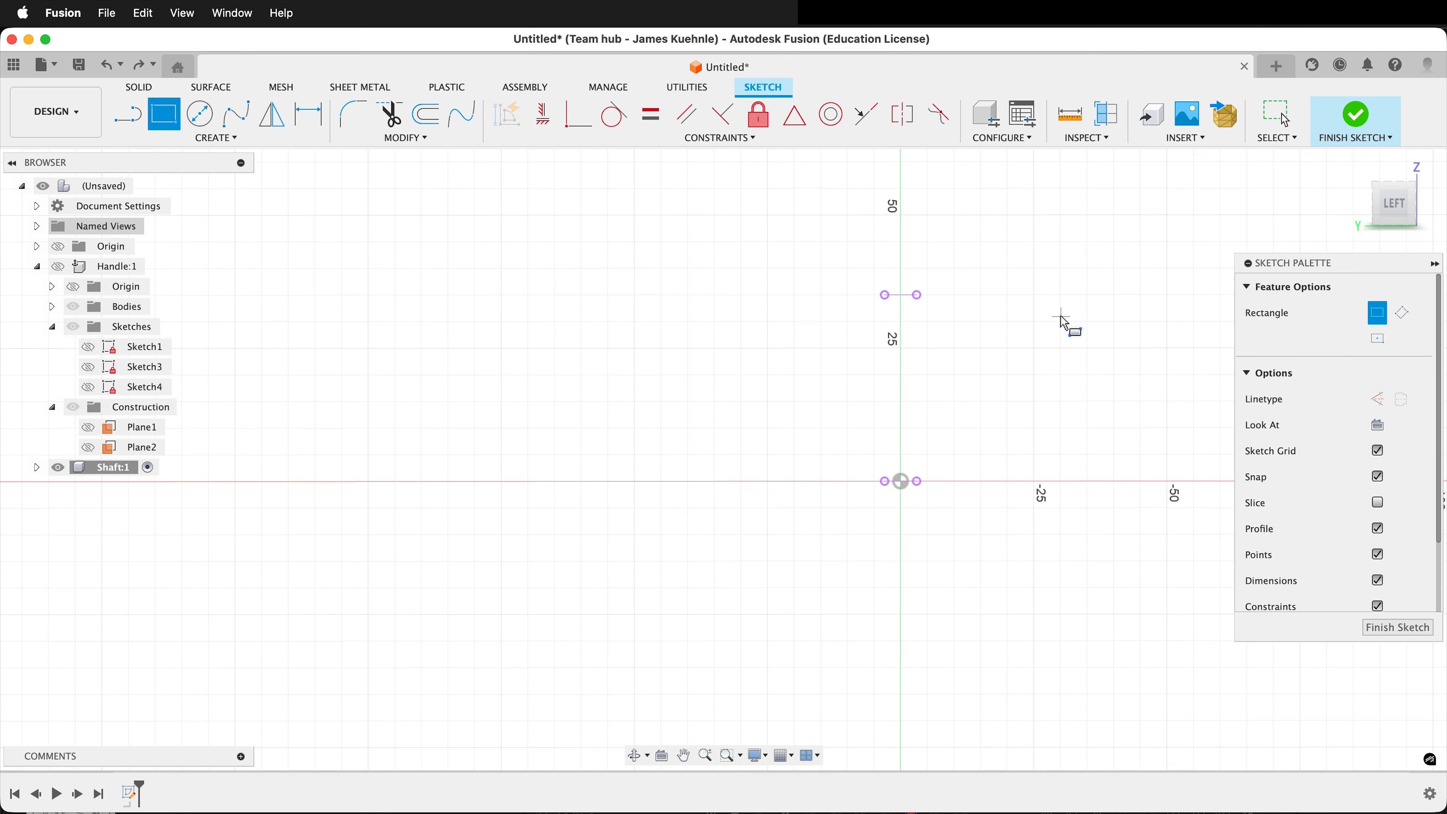
scroll(915, 263, "up", 5)
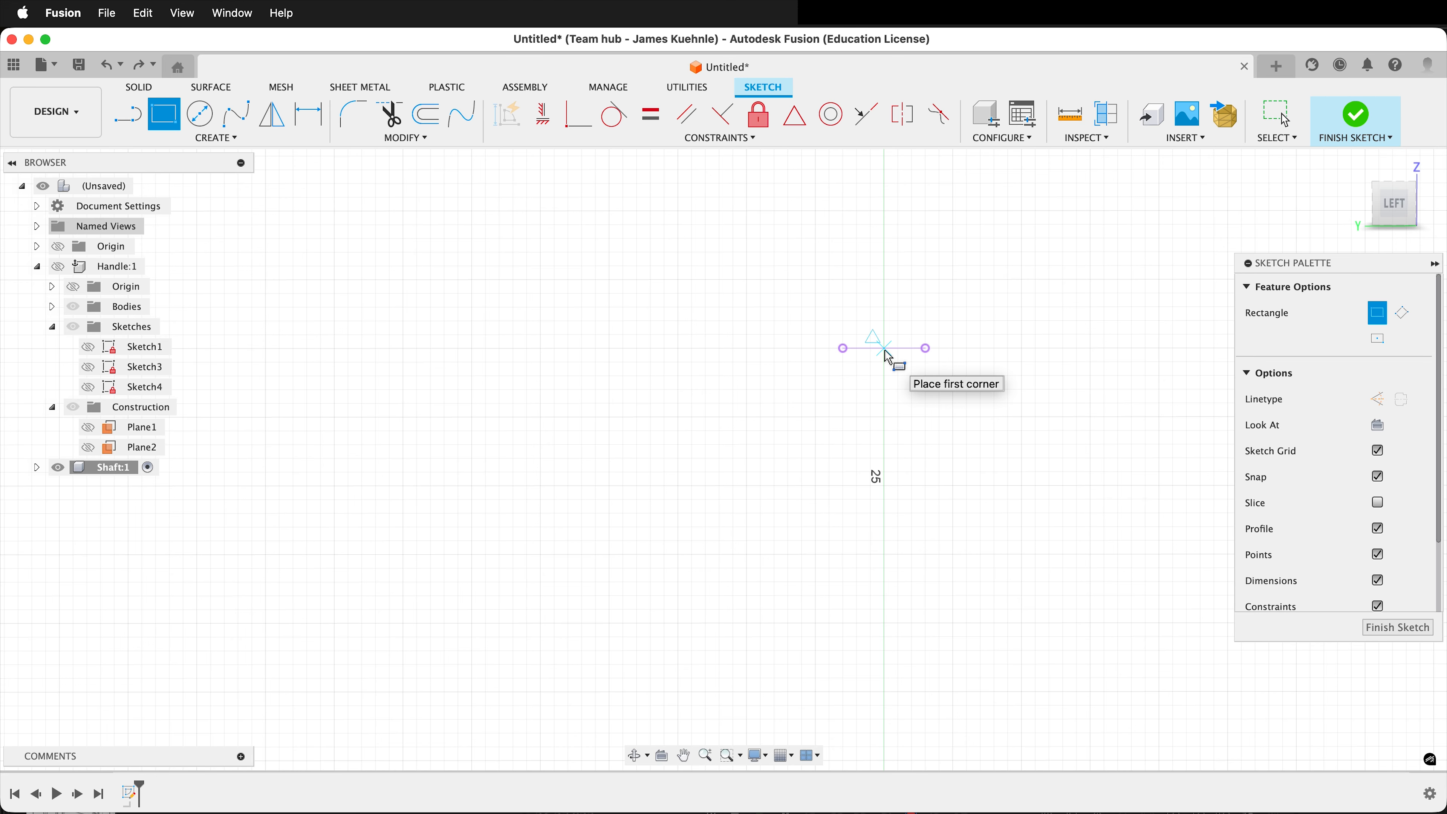
left_click(884, 349)
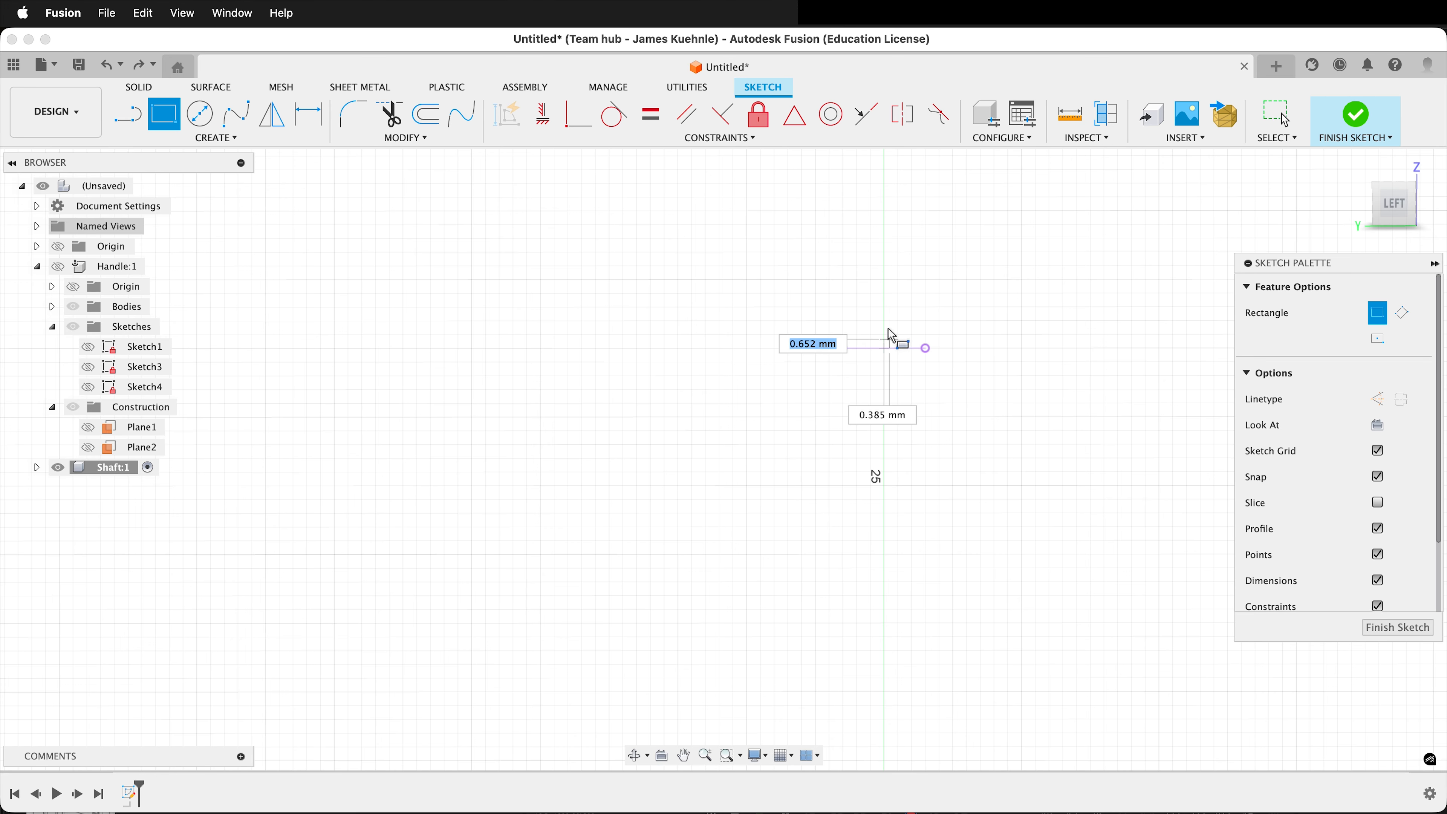
scroll(885, 324, "down", 8)
scroll(852, 683, "down", 2)
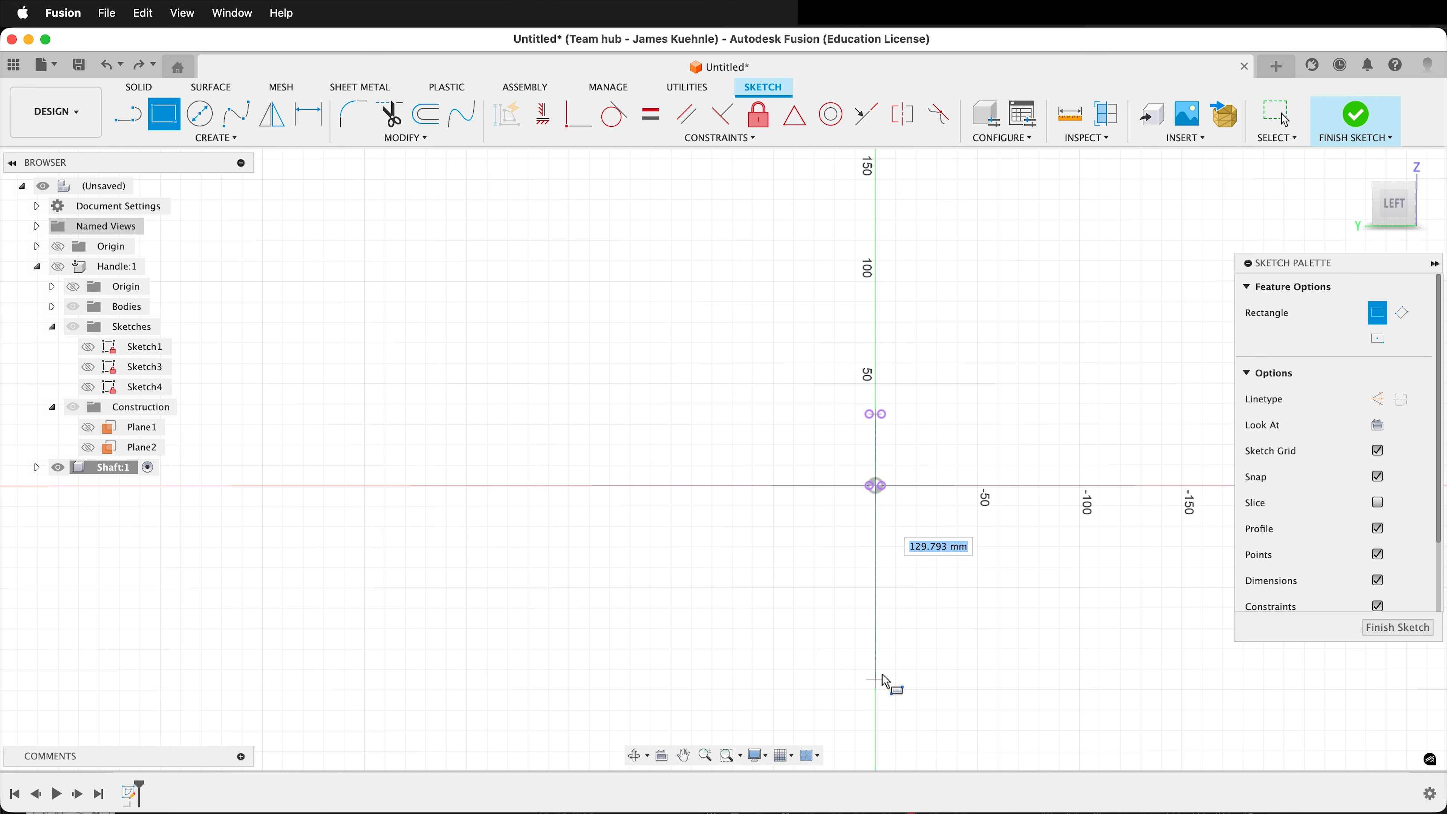
left_click(917, 679)
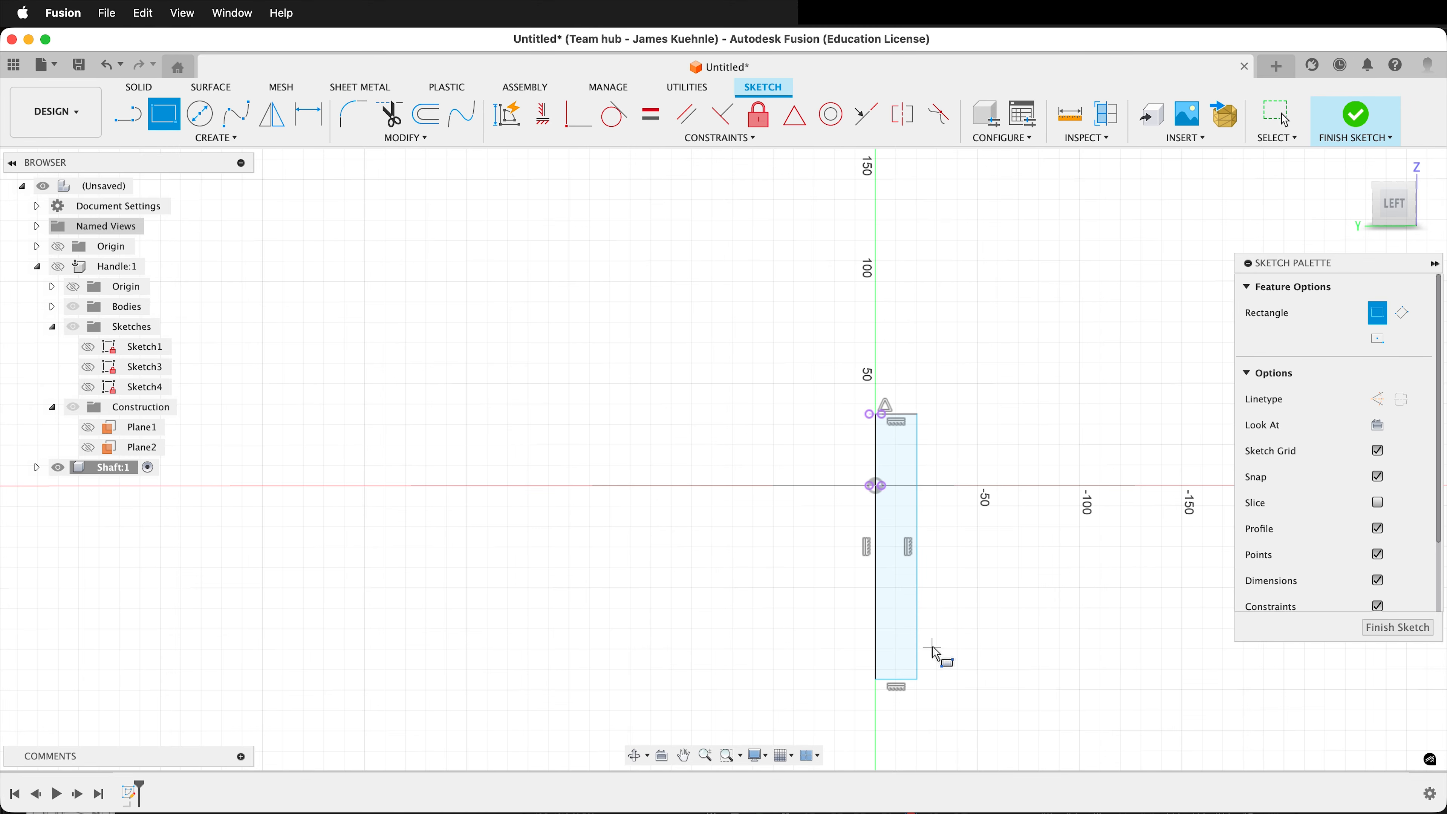
Dimension the tall rectangle's length to 200 mm.
key("d")
left_click(918, 584)
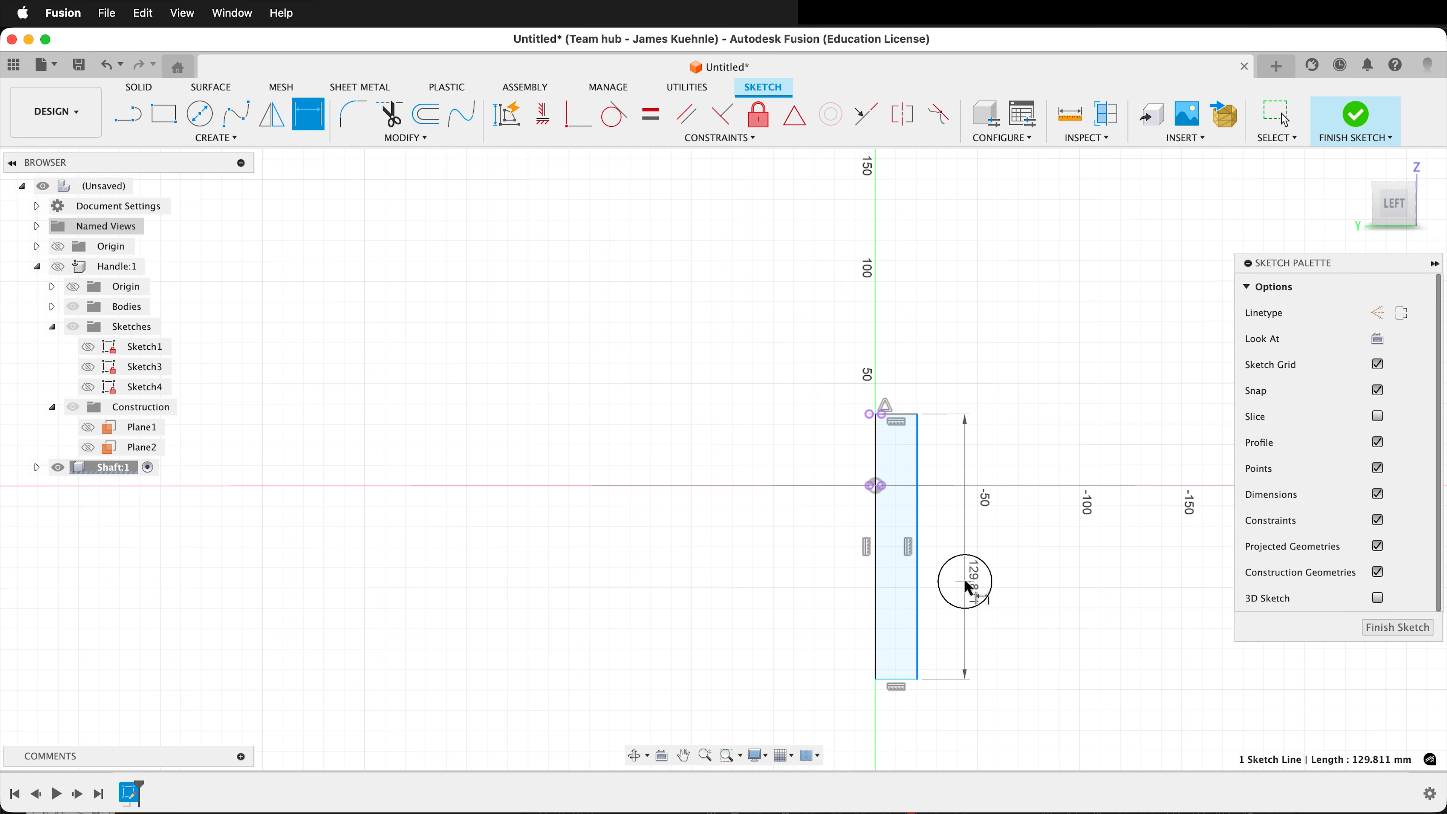
left_click(966, 580)
type("200")
key("Return")
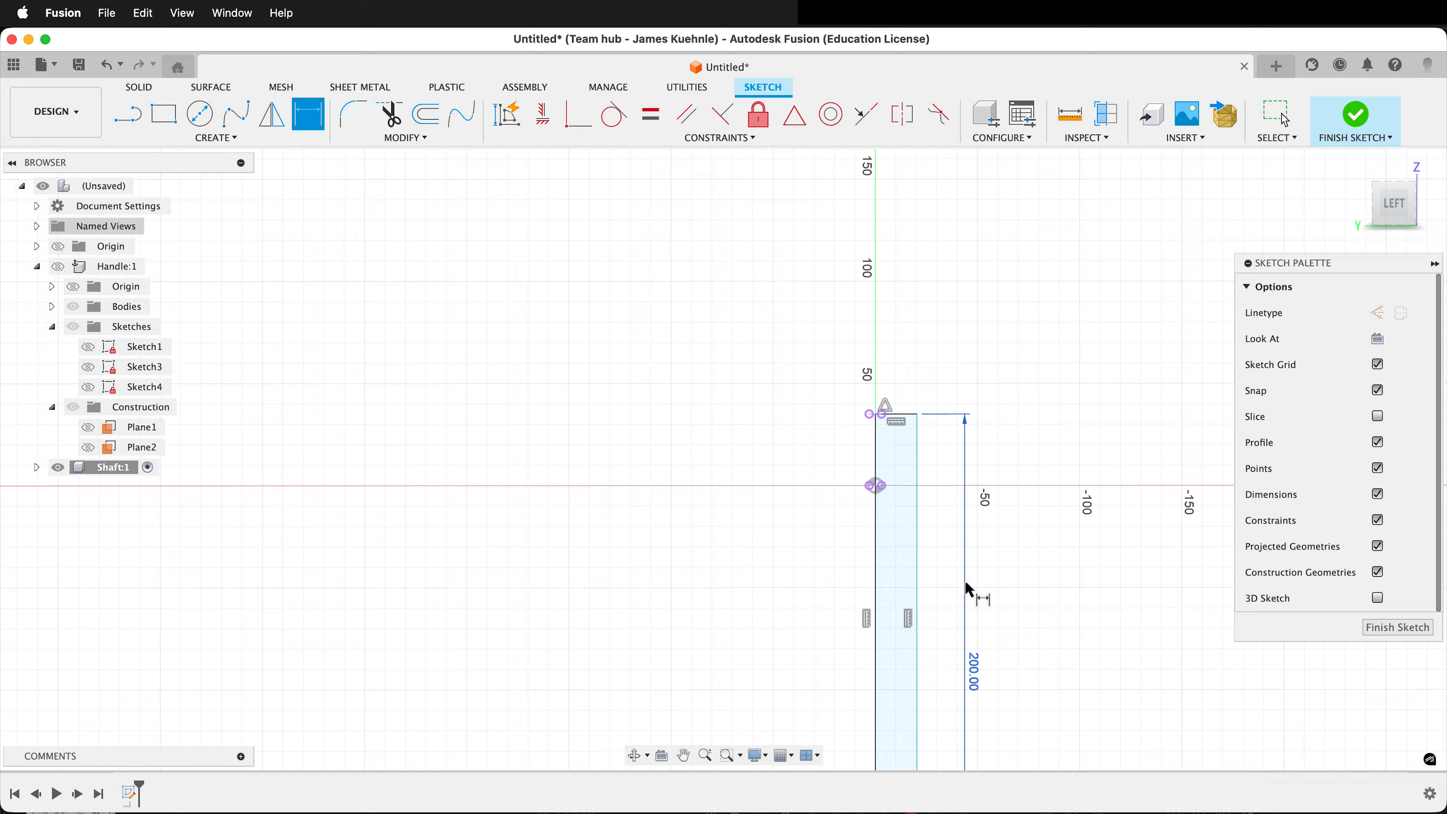
Make the tall rectangle's upper outer corner coincident with the outer endpoint of the upper projected line.
scroll(929, 433, "up", 5)
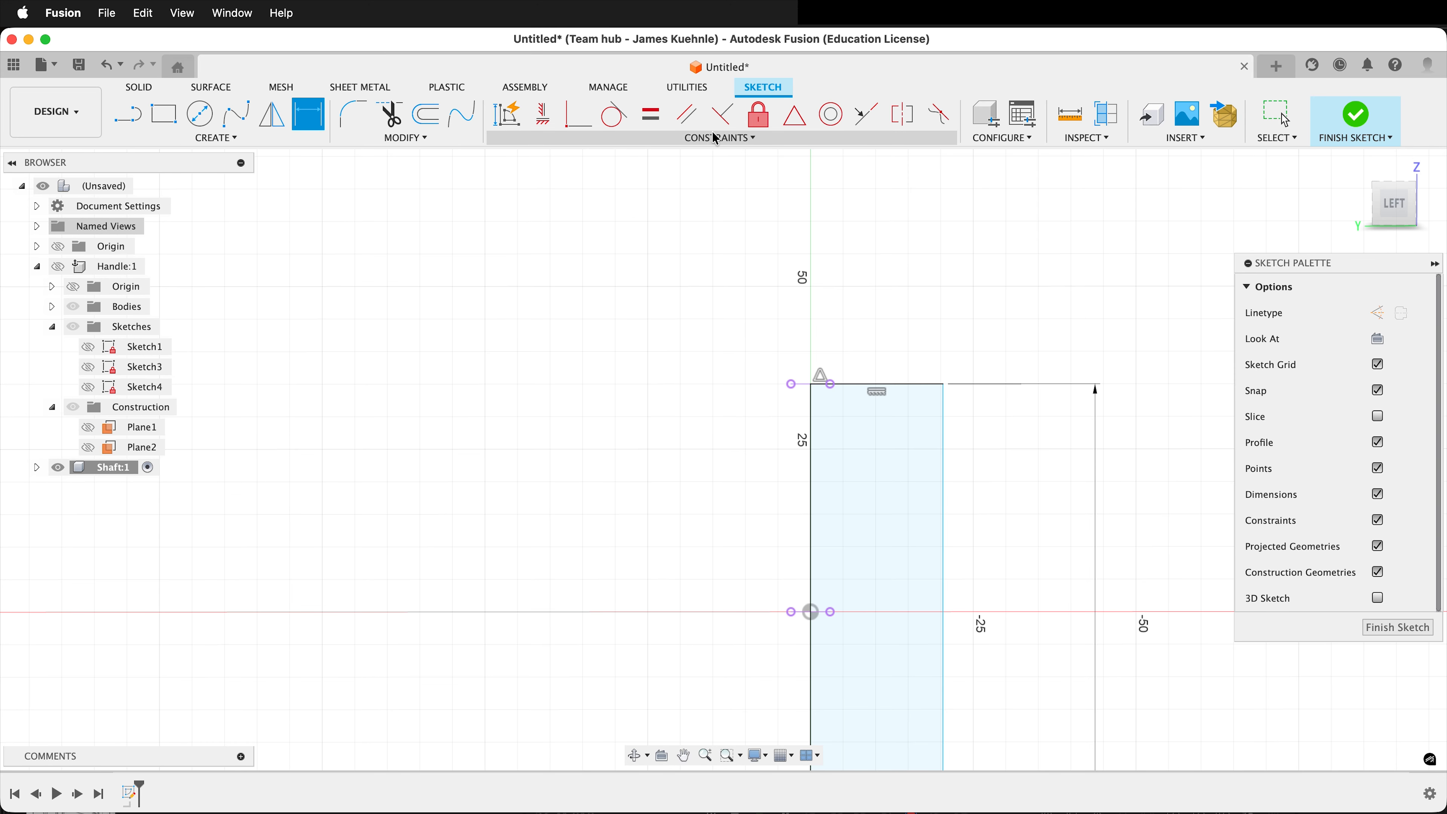
left_click(577, 116)
left_click(942, 384)
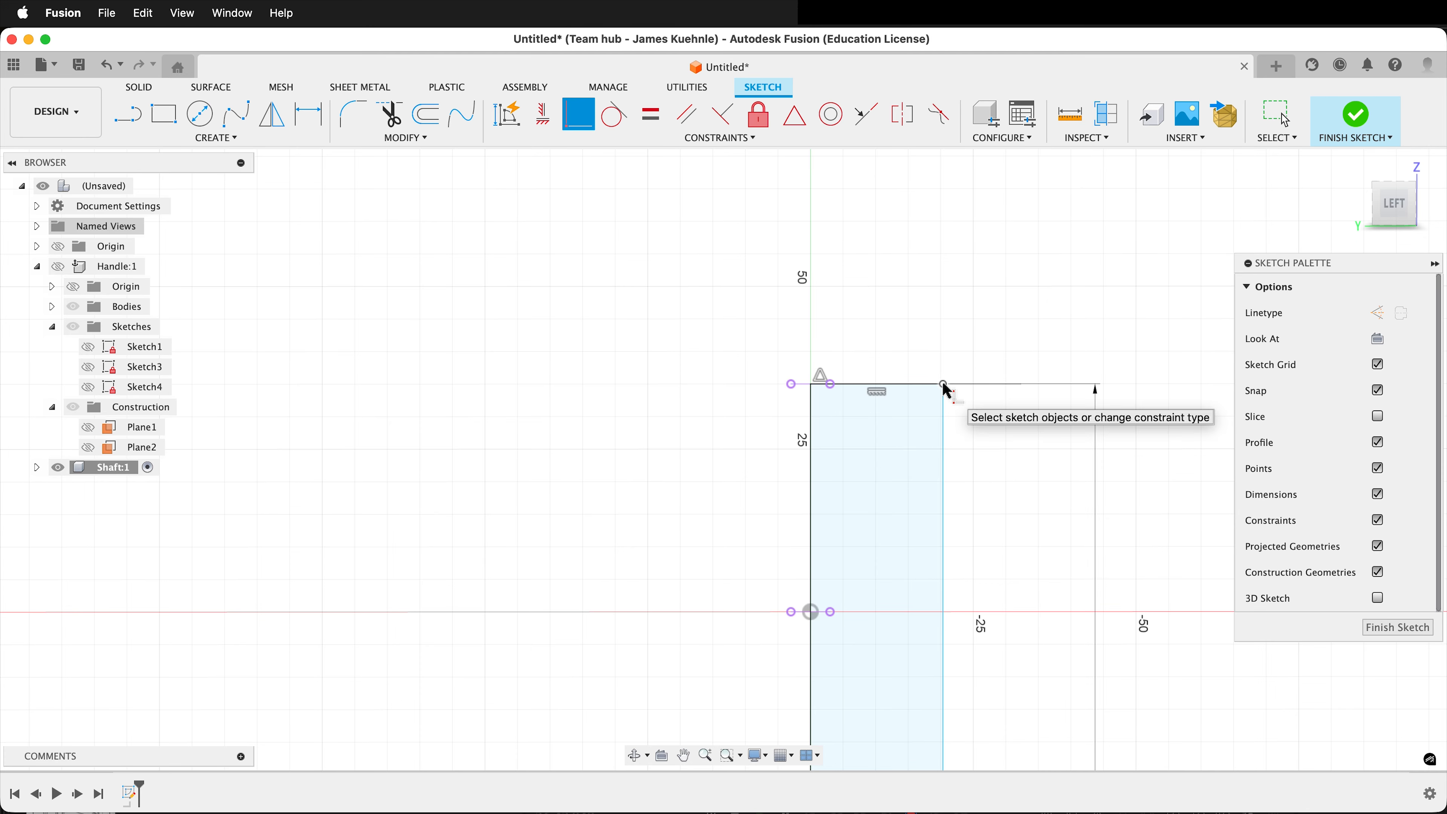
left_click(829, 383)
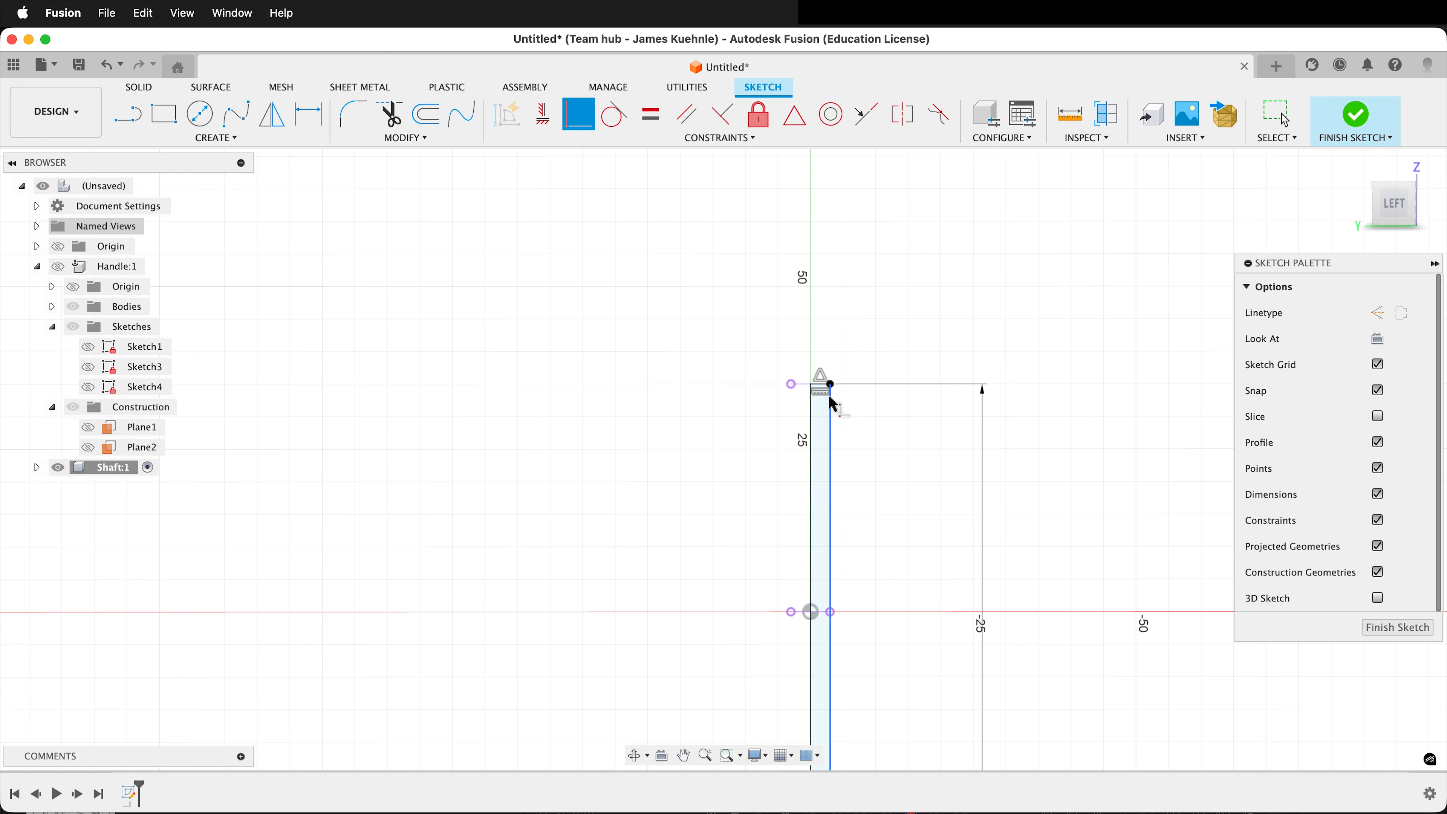
Sketch a rectangle about 5 mm wide and 14 mm tall below the shaft profile, starting at its lower corner on the axis.
scroll(1113, 293, "down", 2)
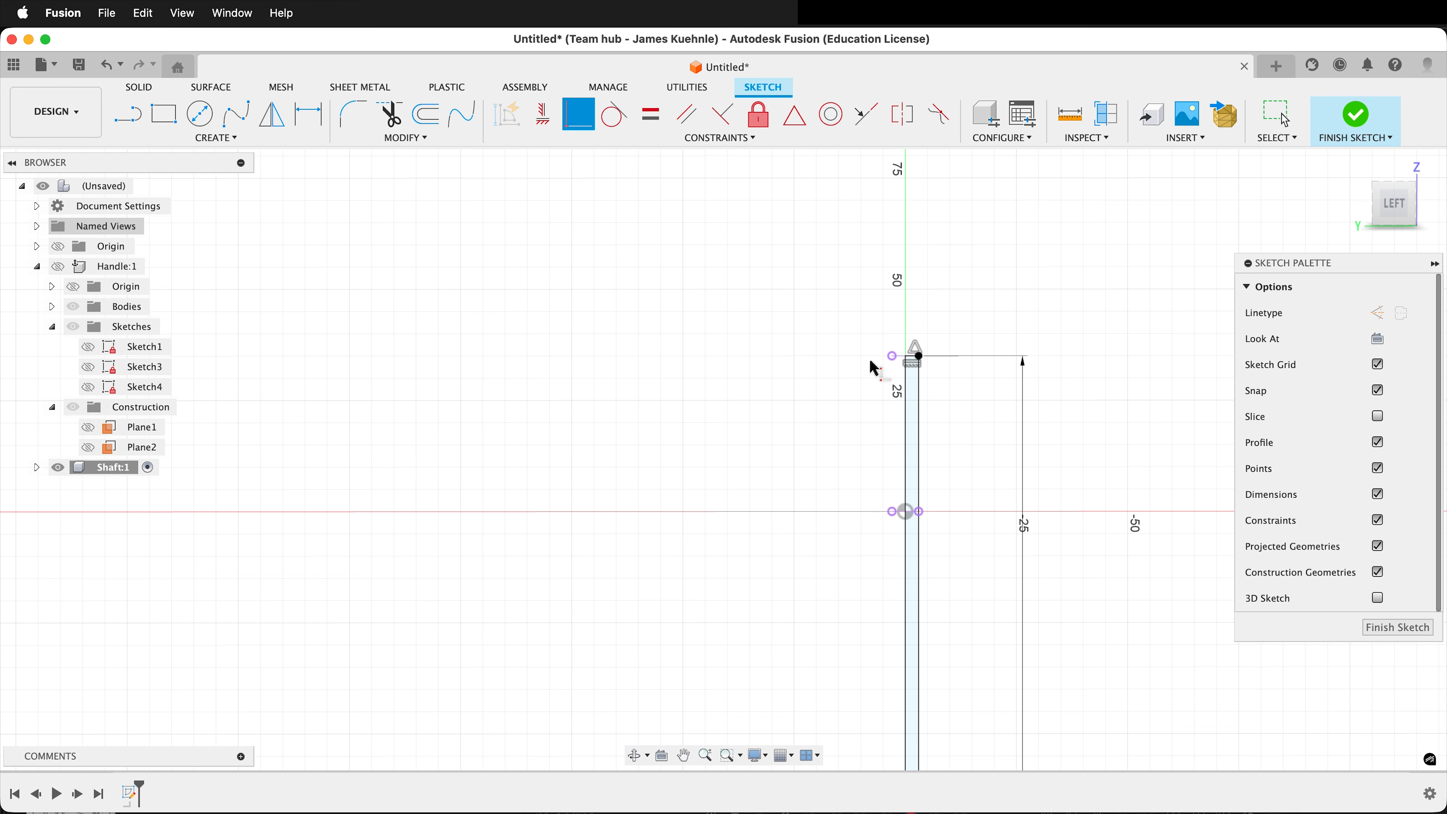
scroll(933, 260, "down", 3)
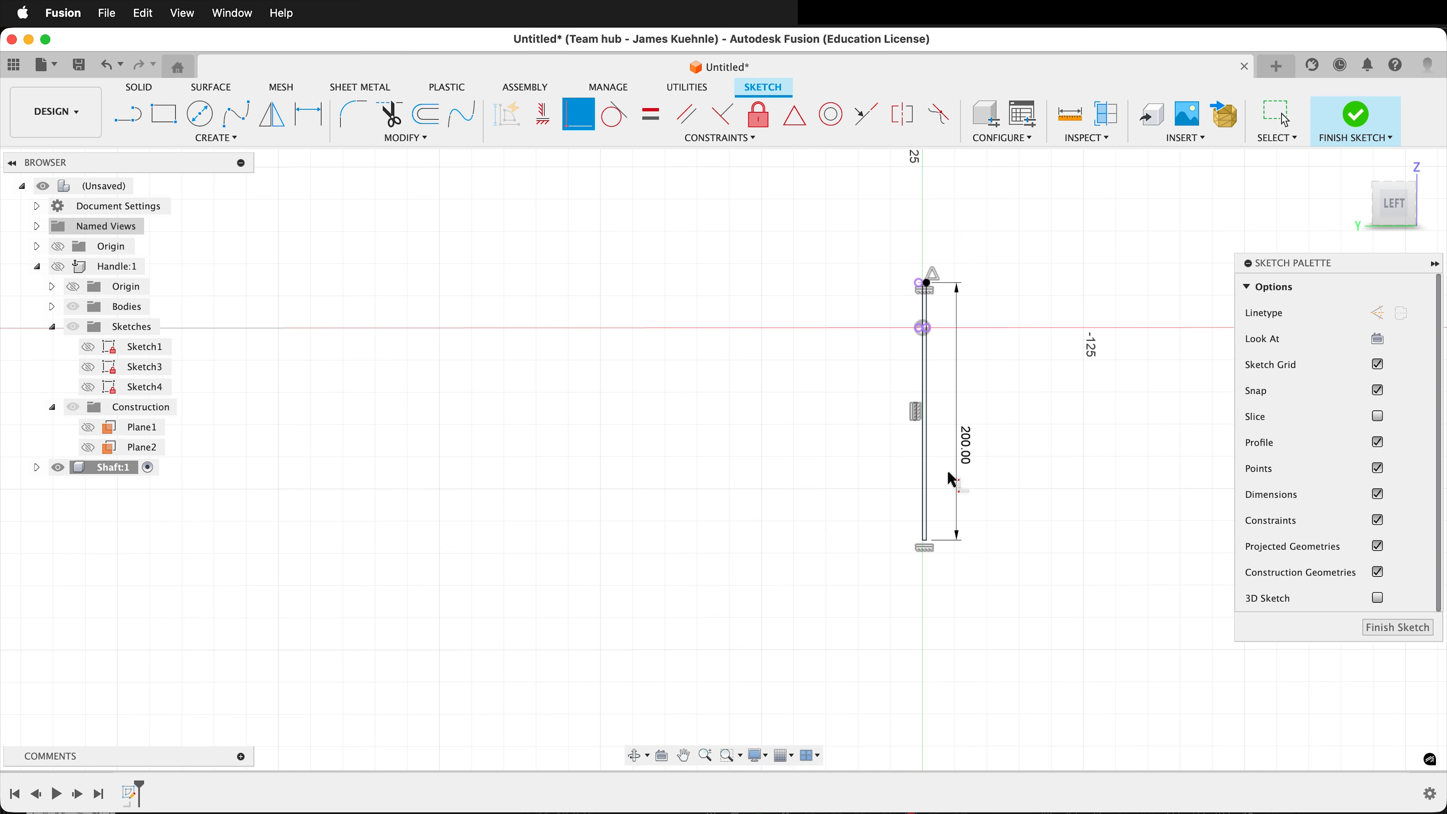
scroll(967, 574, "up", 1)
scroll(940, 567, "up", 3)
scroll(818, 471, "up", 2)
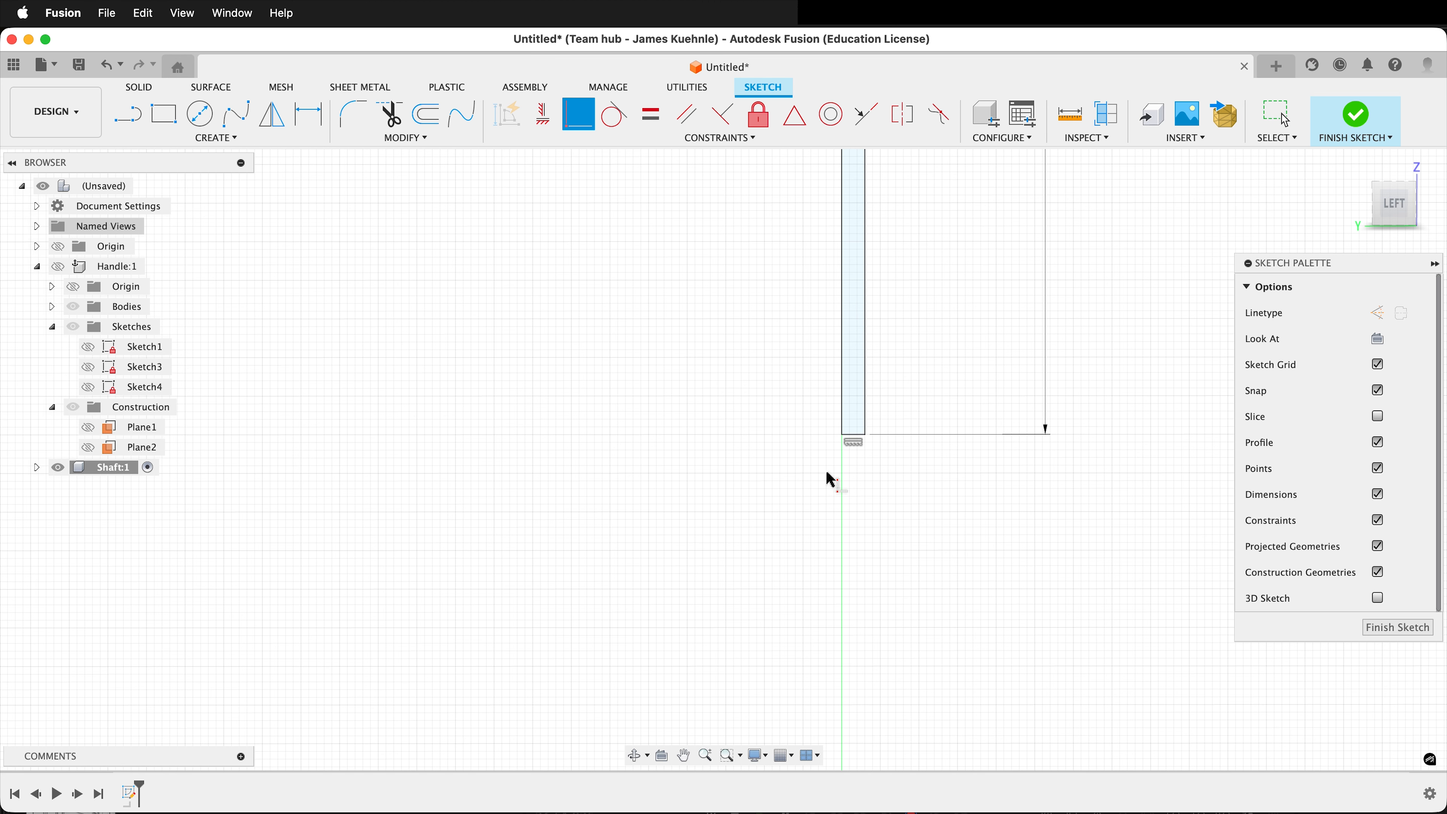
key("r")
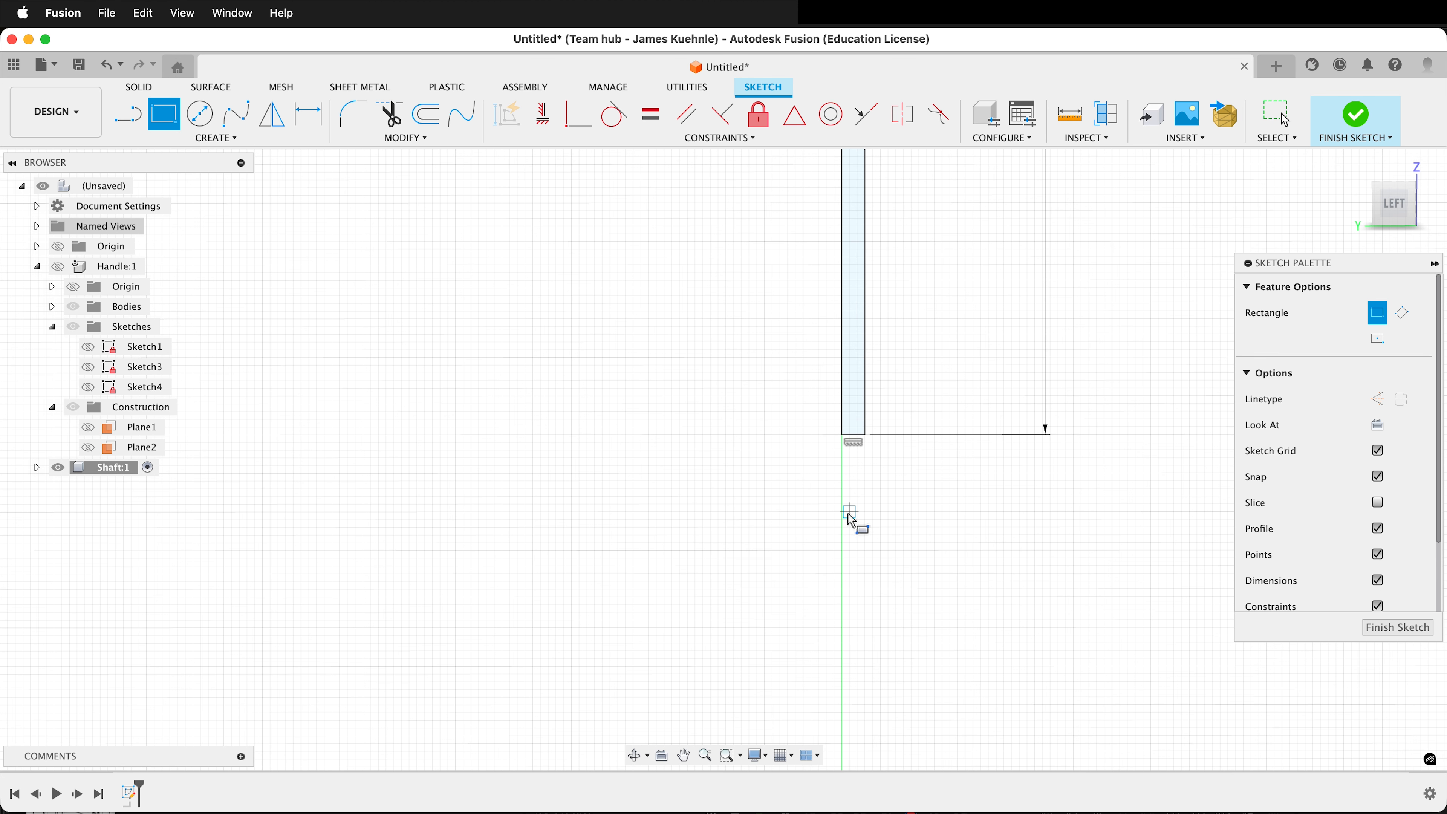
left_click(845, 435)
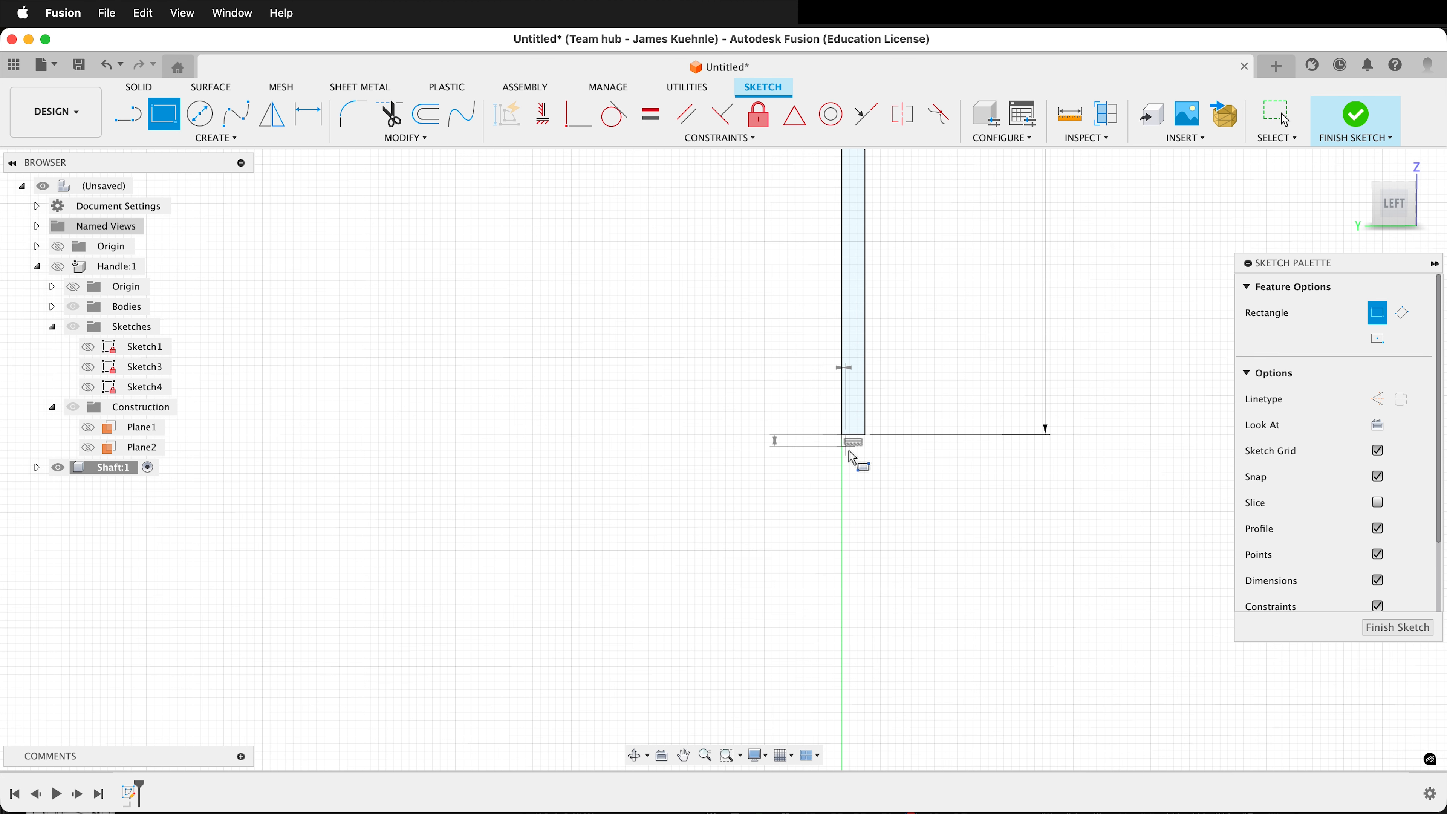
left_click(881, 544)
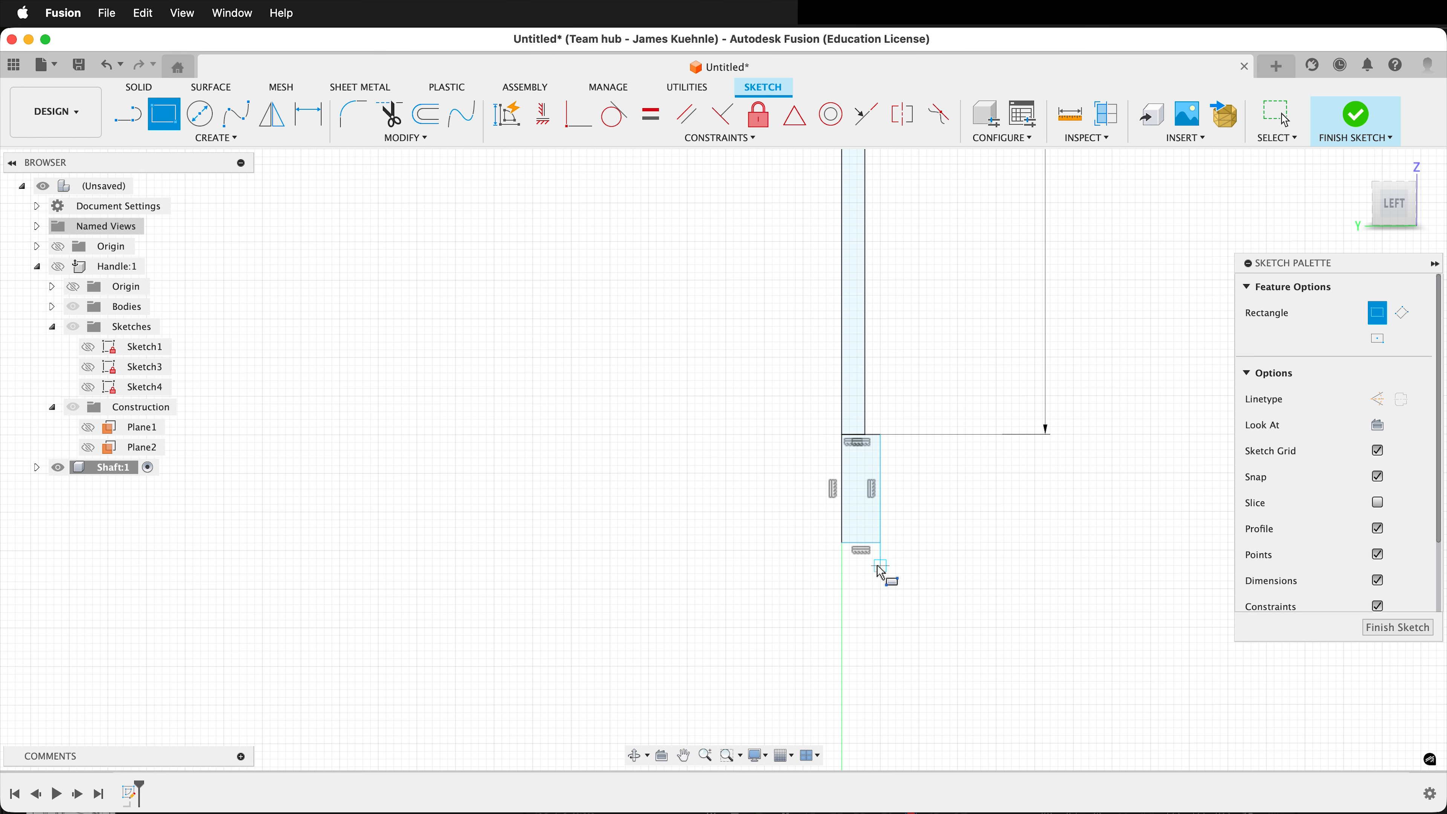
Sketch another rectangle about 11 mm wide directly below and make the outer edges of both small rectangles collinear.
left_click(842, 543)
left_click(927, 658)
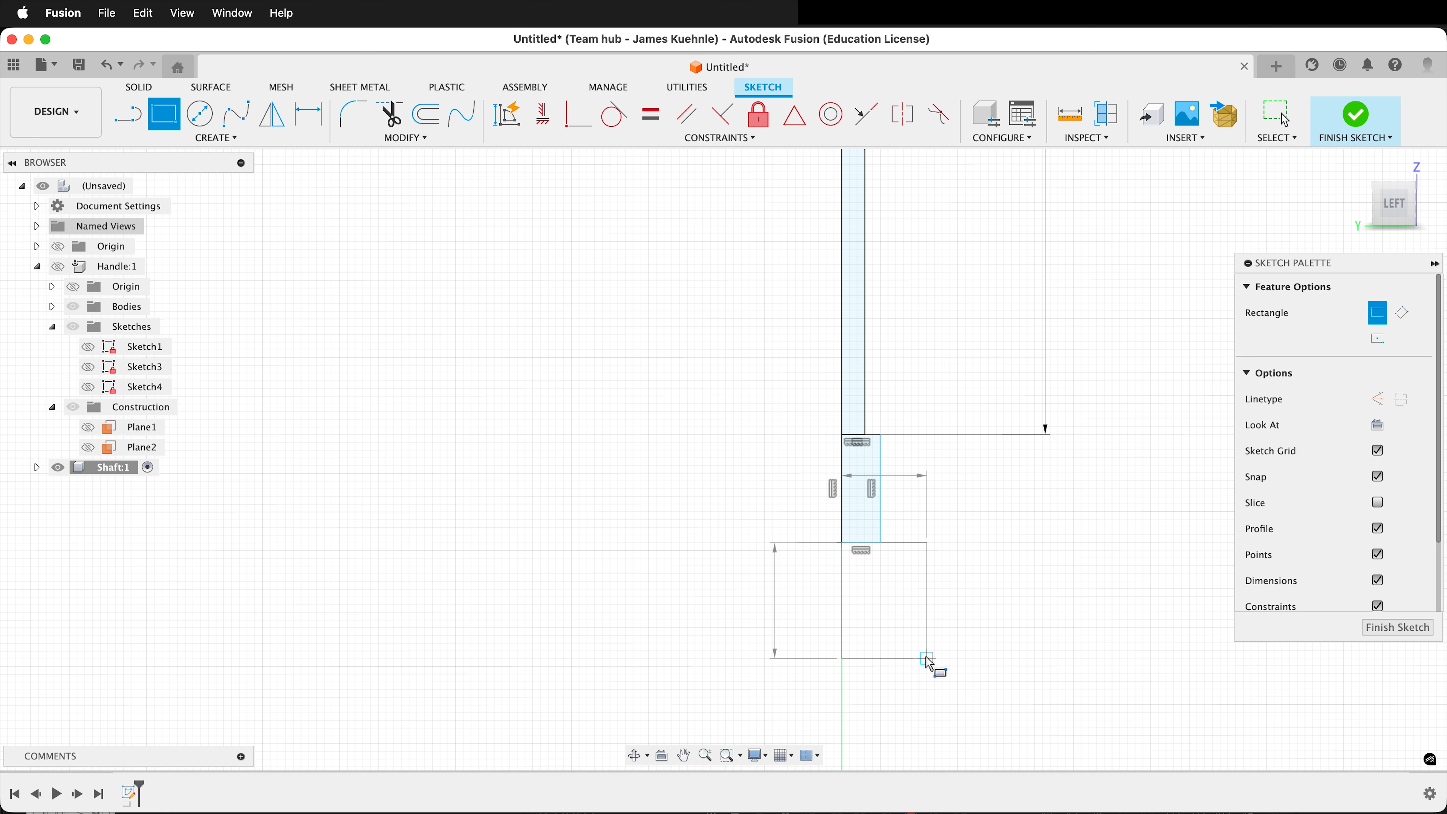
left_click(866, 115)
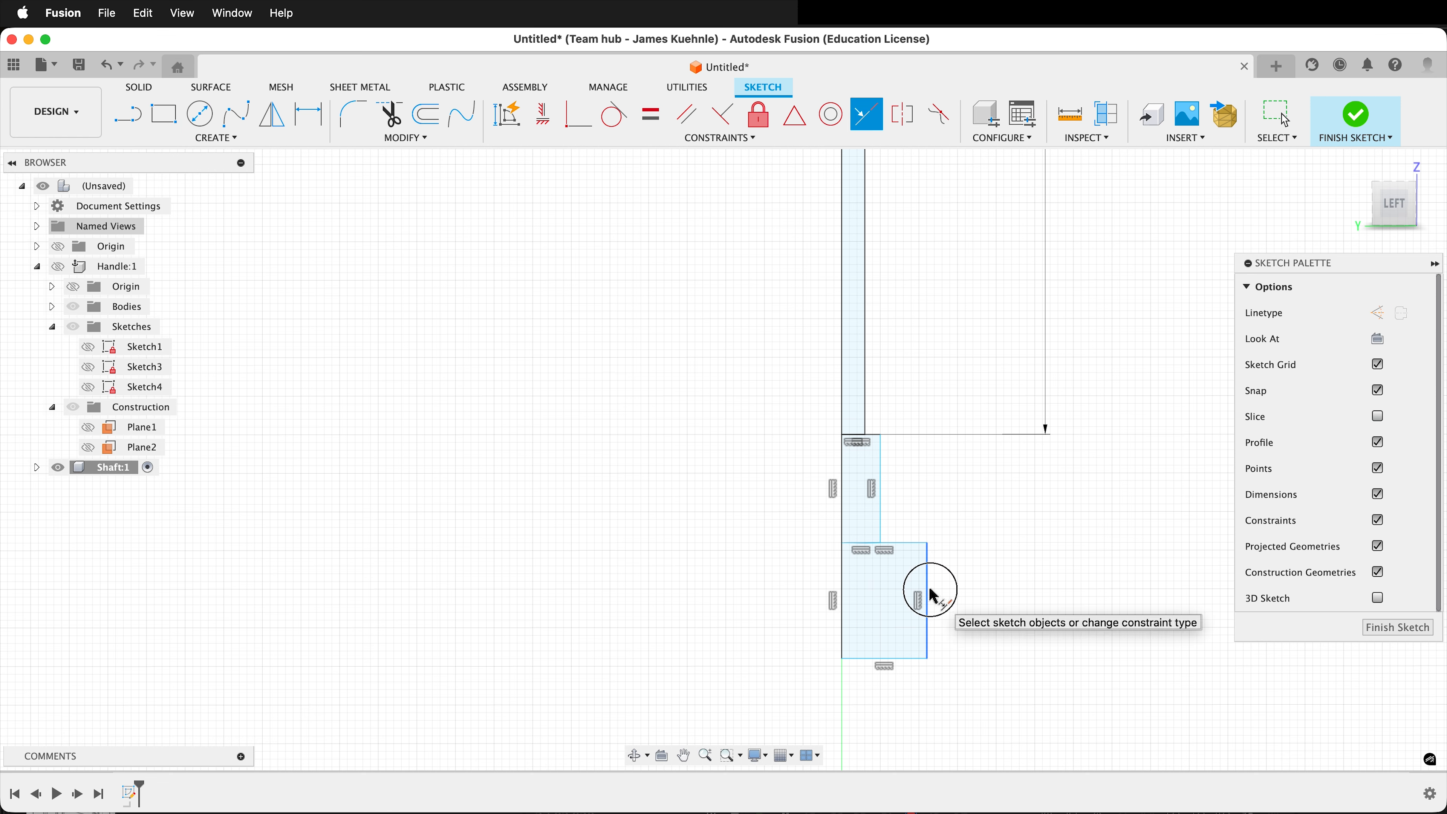
left_click(880, 493)
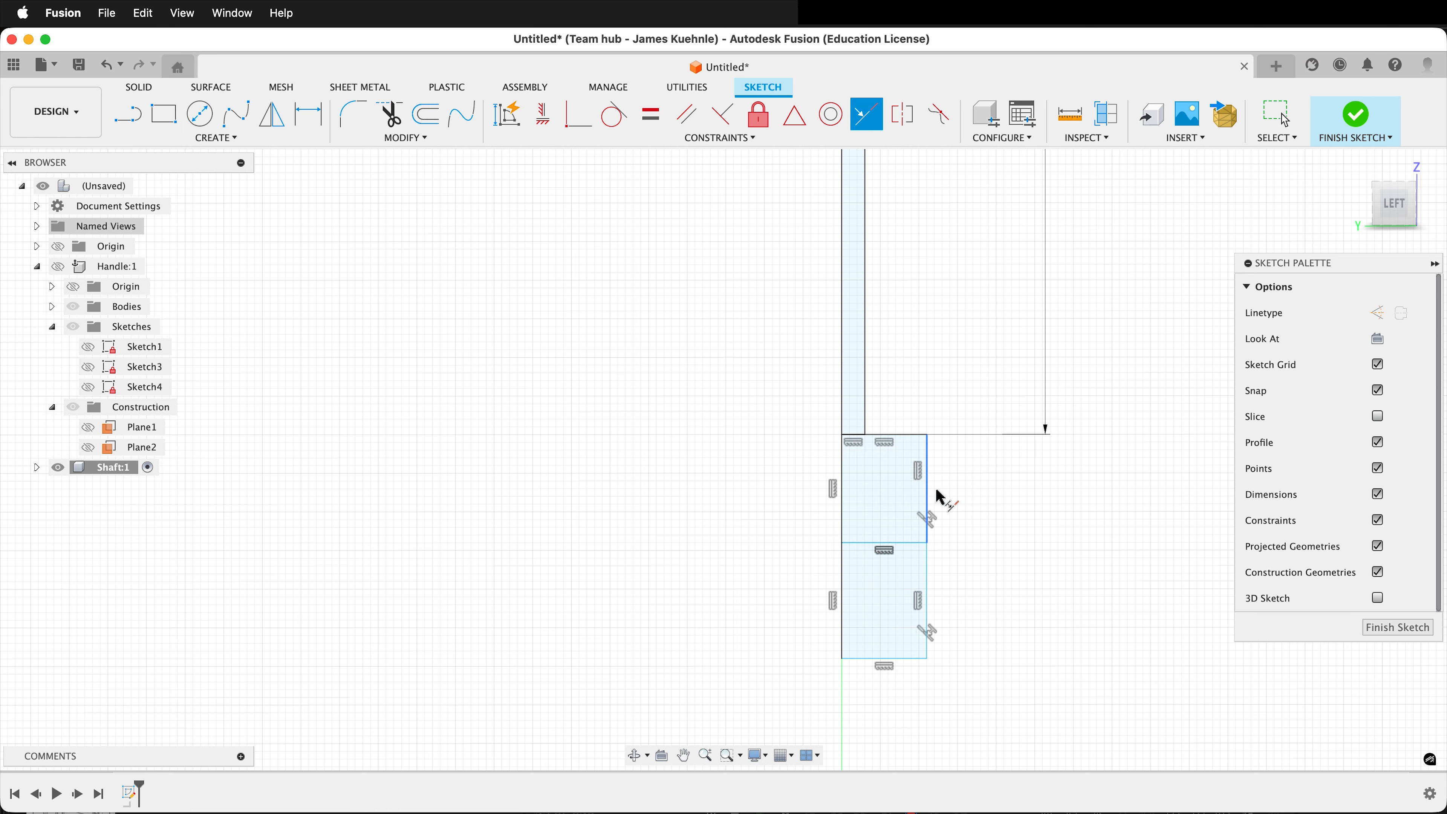
Dimension the height of the rectangle directly under the shaft profile to 15 mm.
key("d")
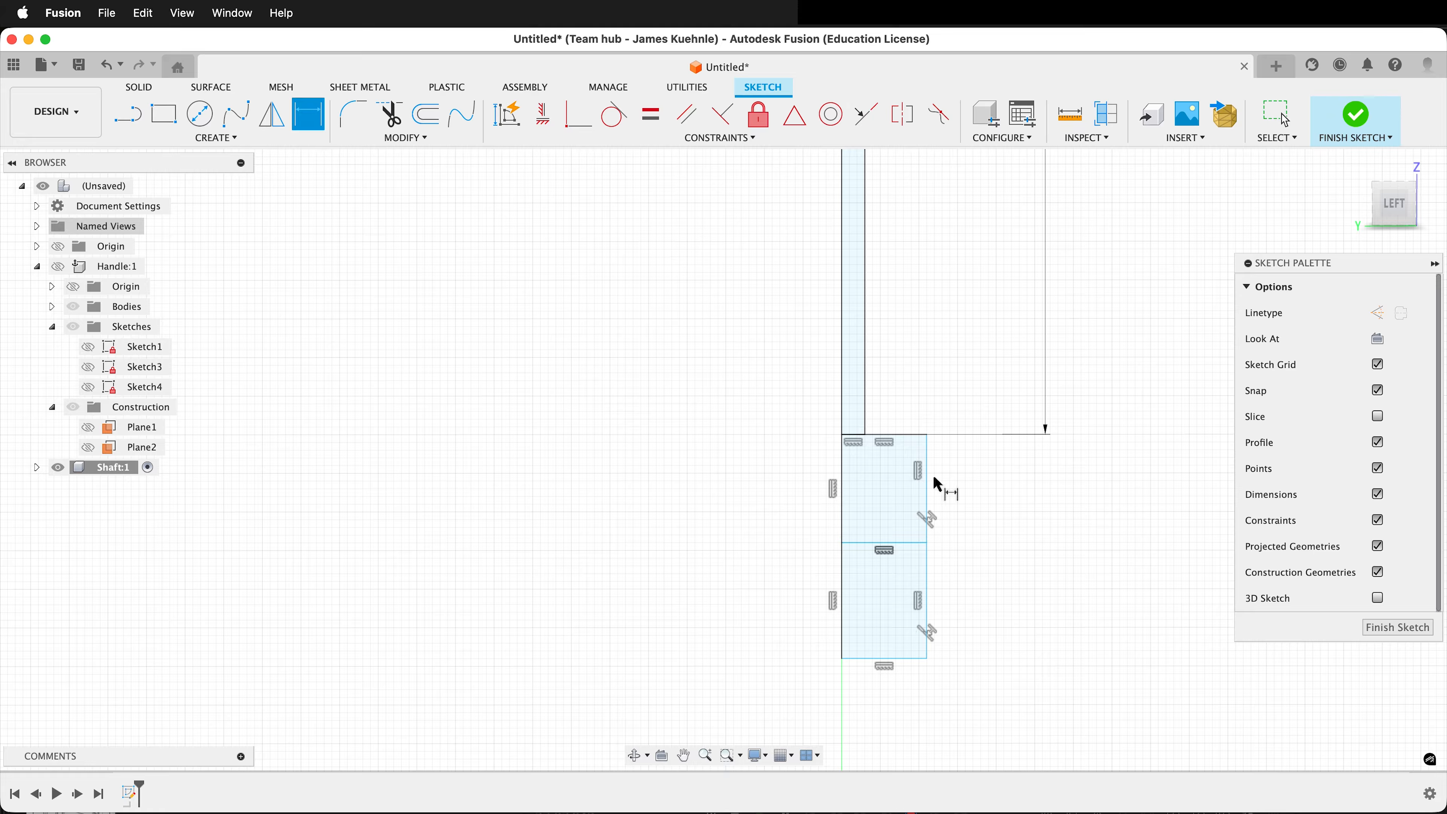
left_click(927, 491)
left_click(1013, 486)
type("15")
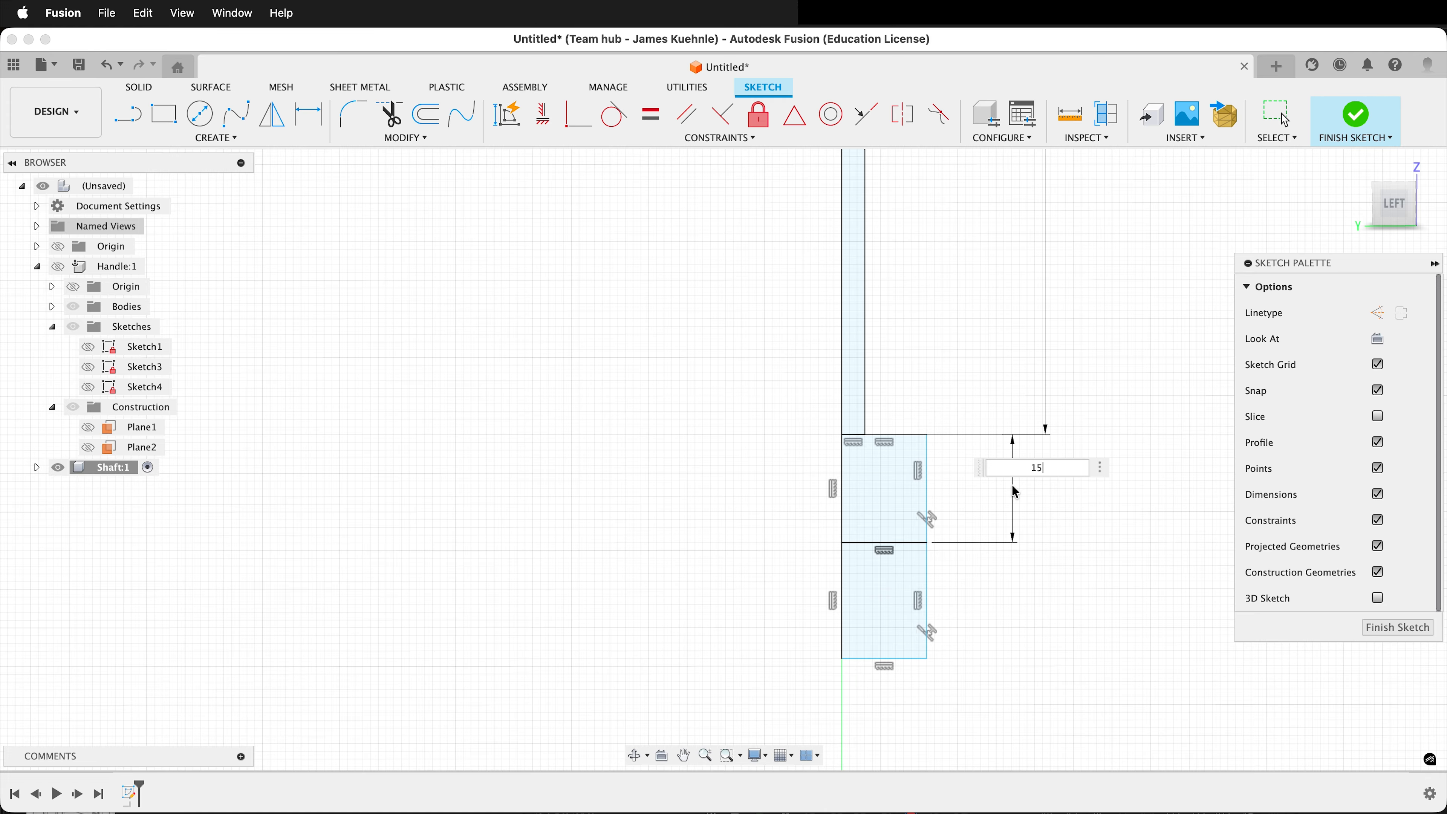
key("Return")
Dimension the lowest rectangle's height by linking it to the 15 mm dimension of the rectangle above.
left_click(927, 613)
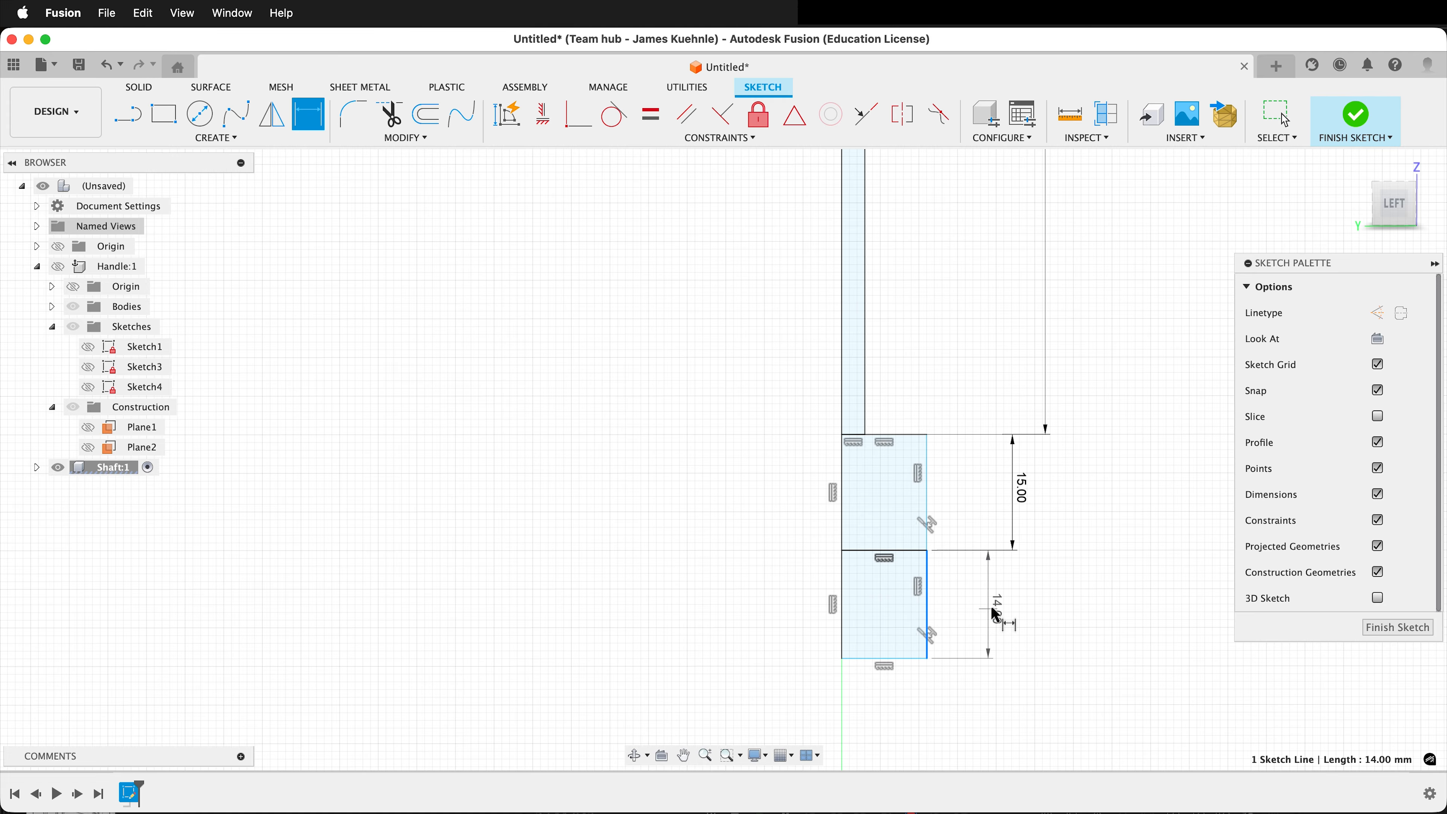
left_click(996, 610)
left_click(1023, 497)
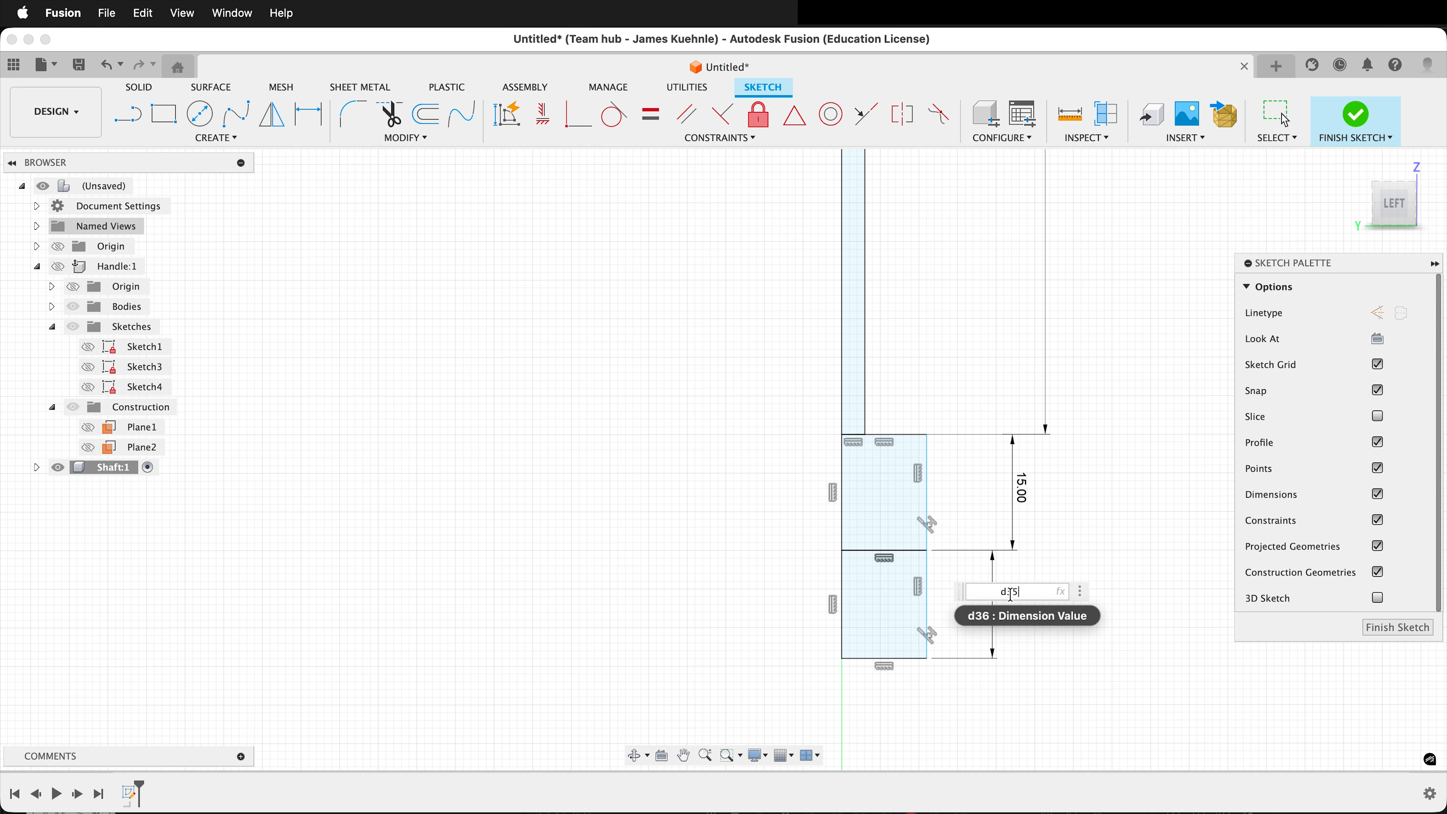
key("Return")
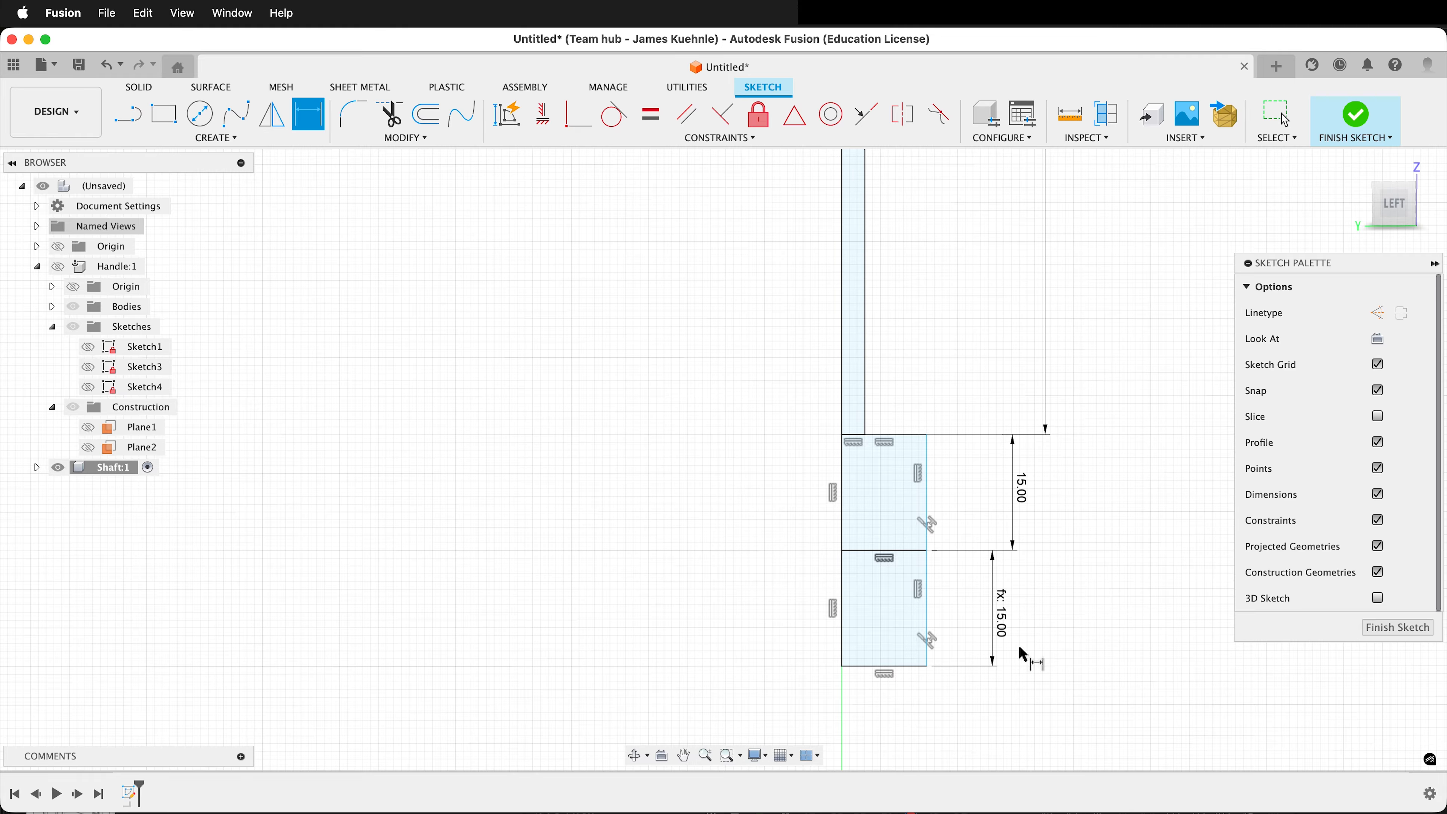
Dimension the width of the lowest rectangle to 3.75 mm along its bottom edge.
left_click(888, 666)
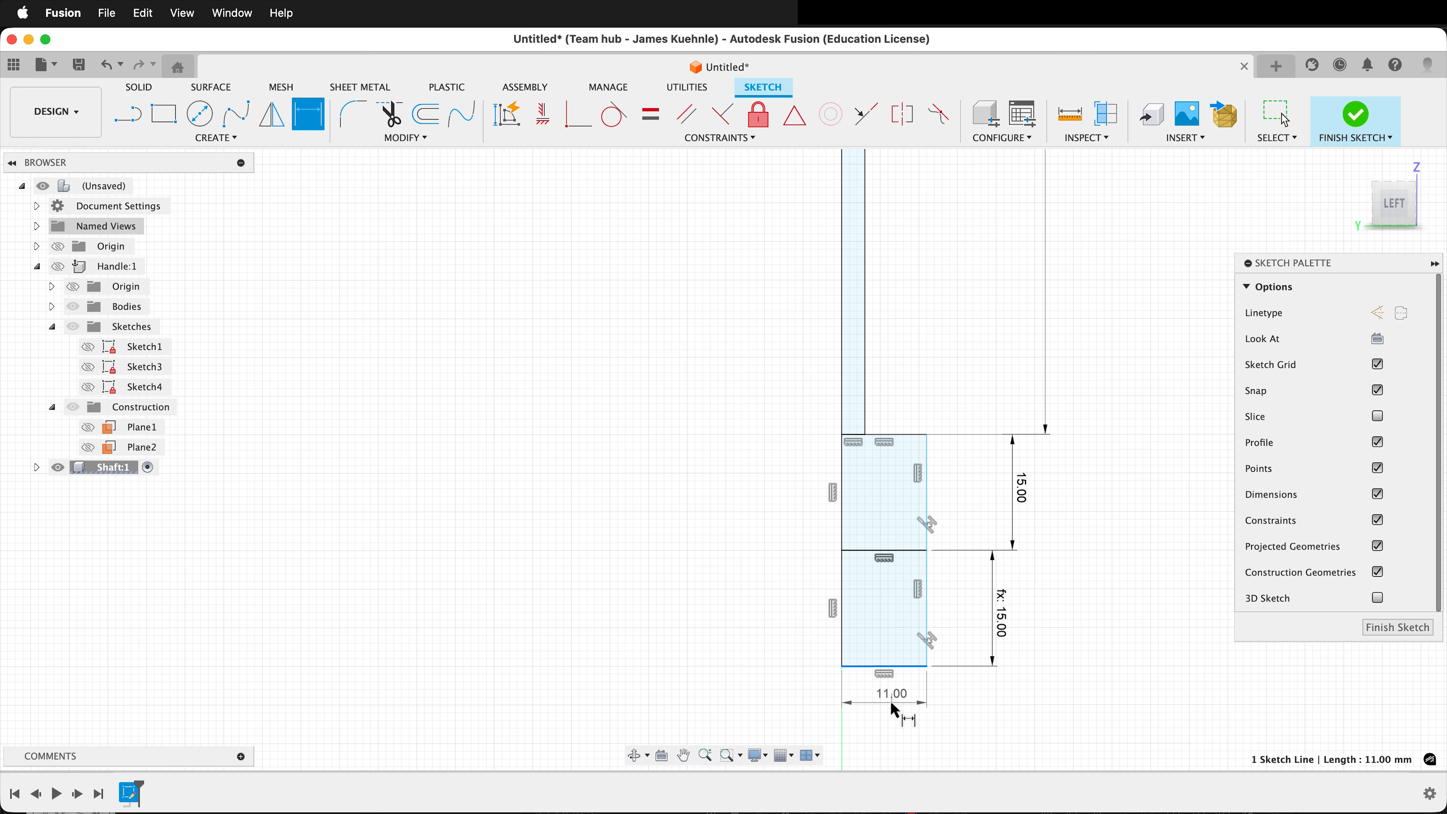
left_click(891, 708)
type("1")
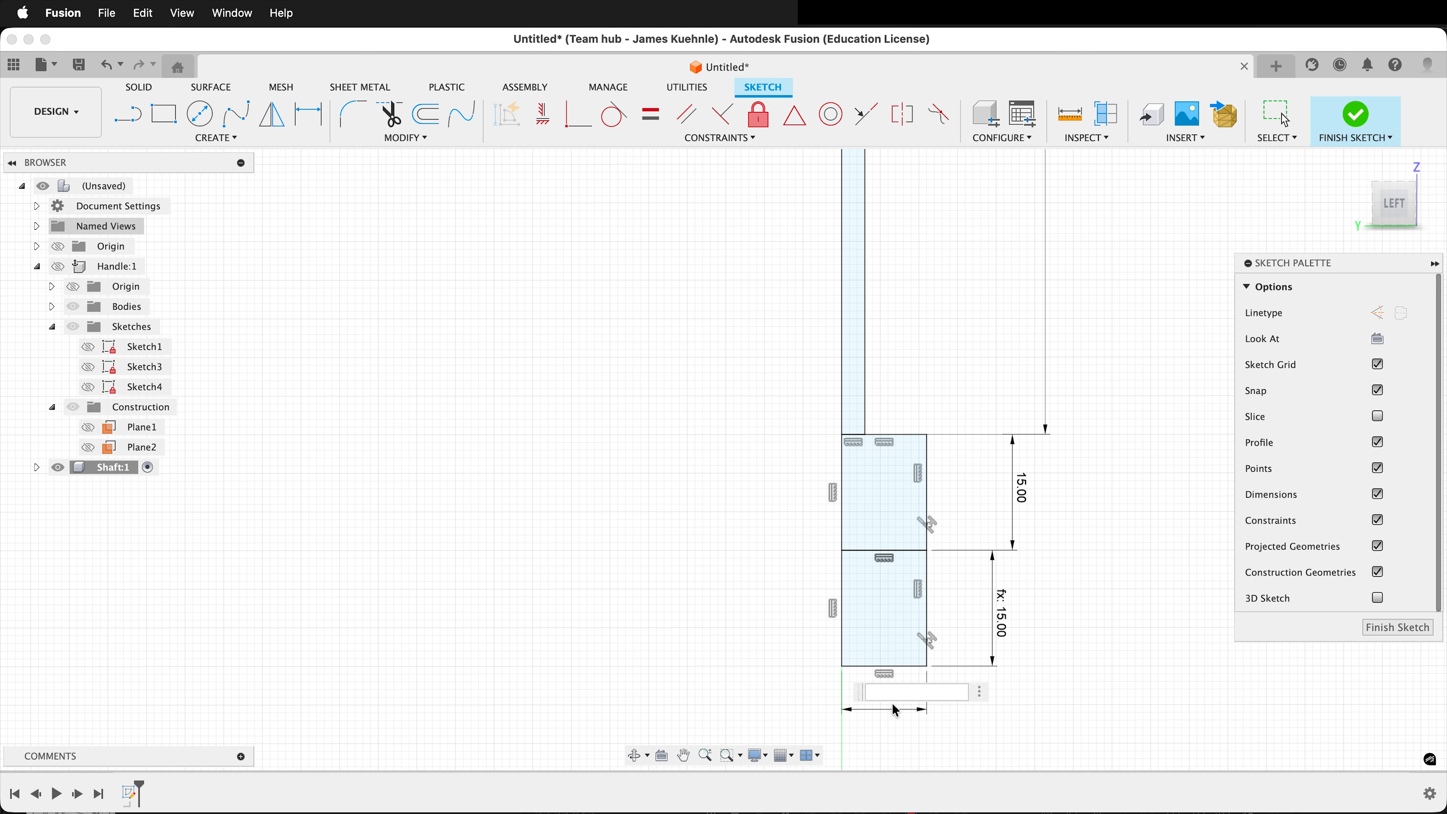
type("7.5/2")
key("Return")
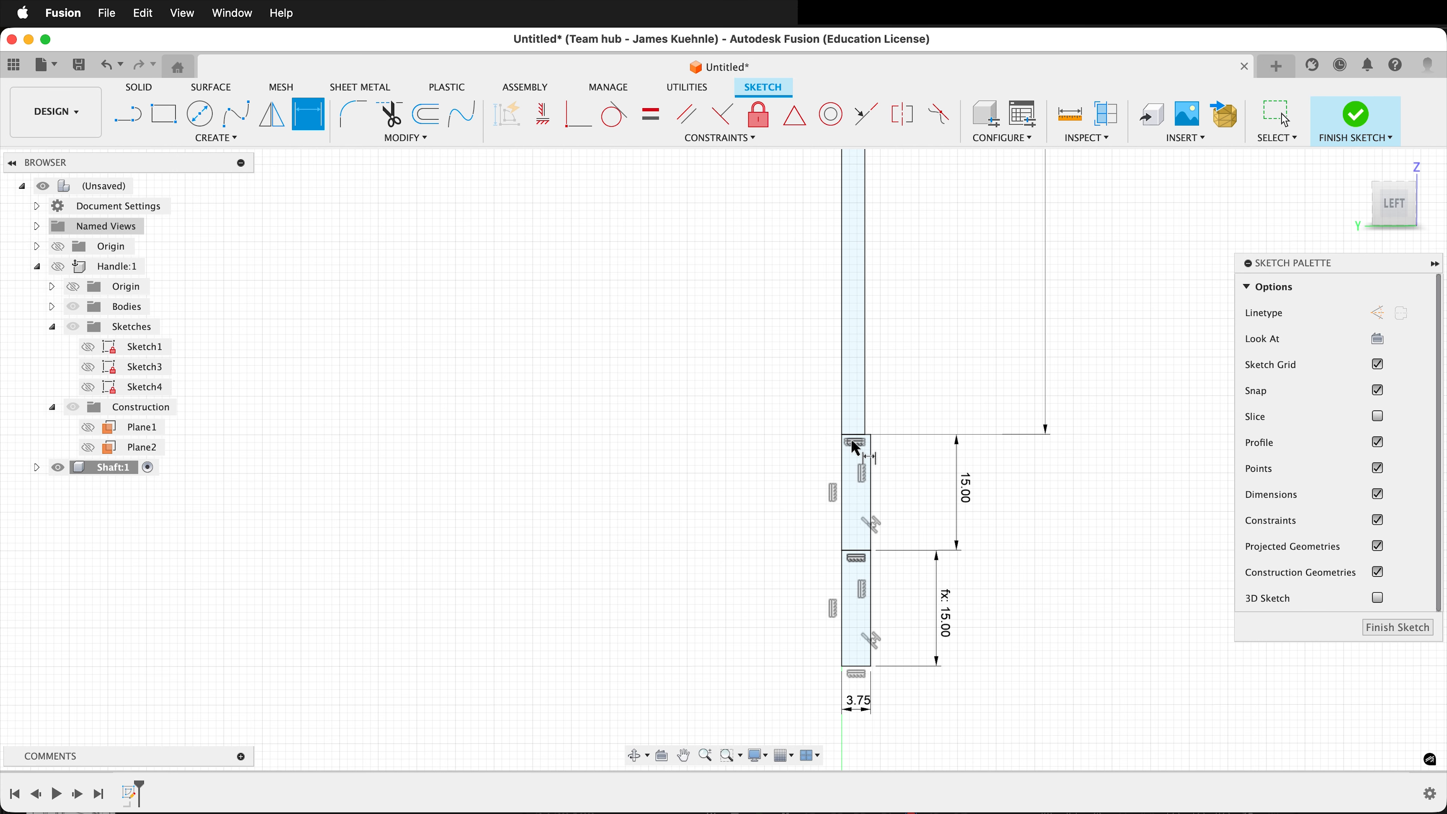
Sketch a tangent arc from the upper small rectangle's lower outer corner to the shaft's outer lower corner, and finish the sketch.
scroll(858, 449, "up", 5)
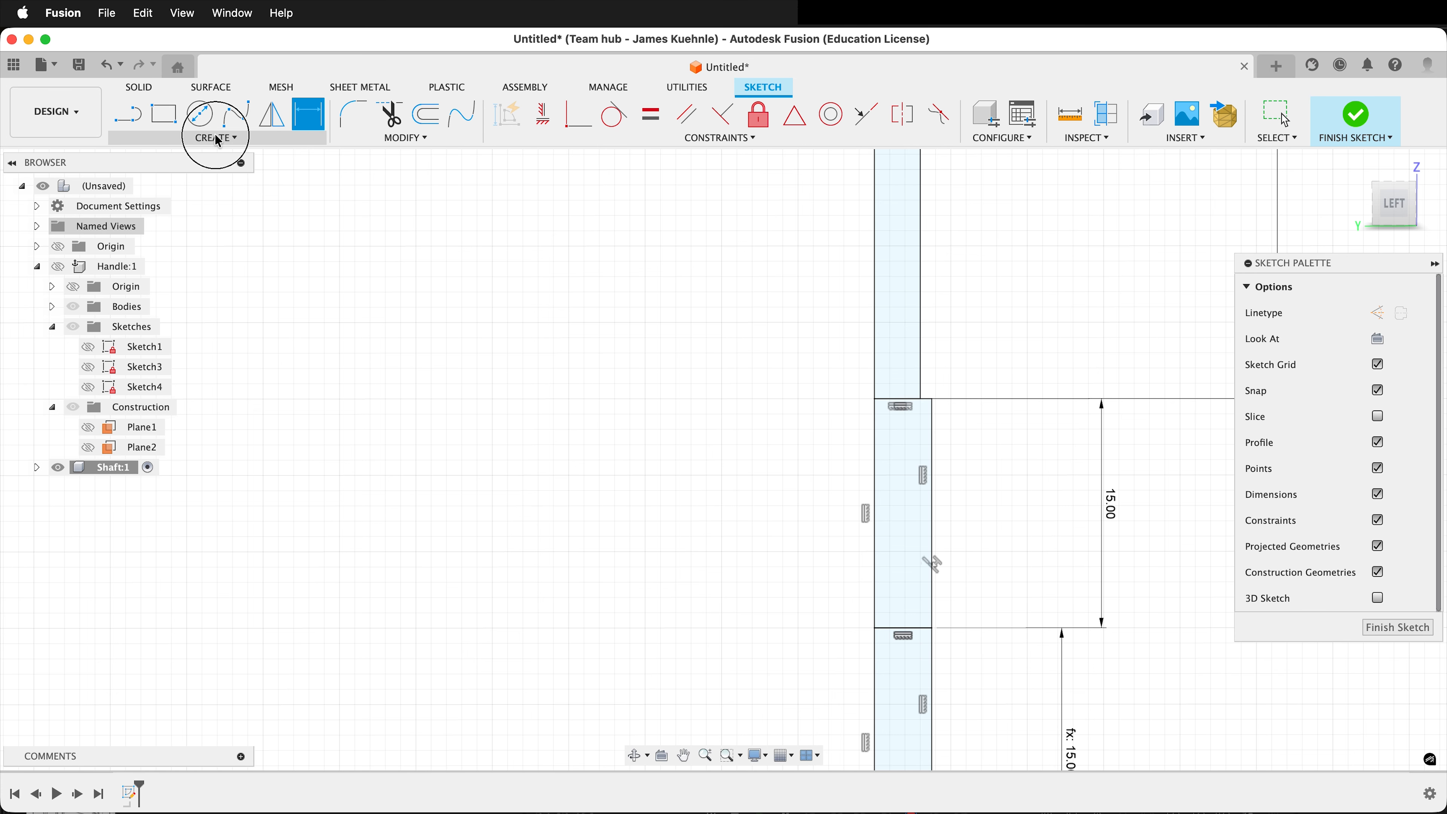
left_click(219, 139)
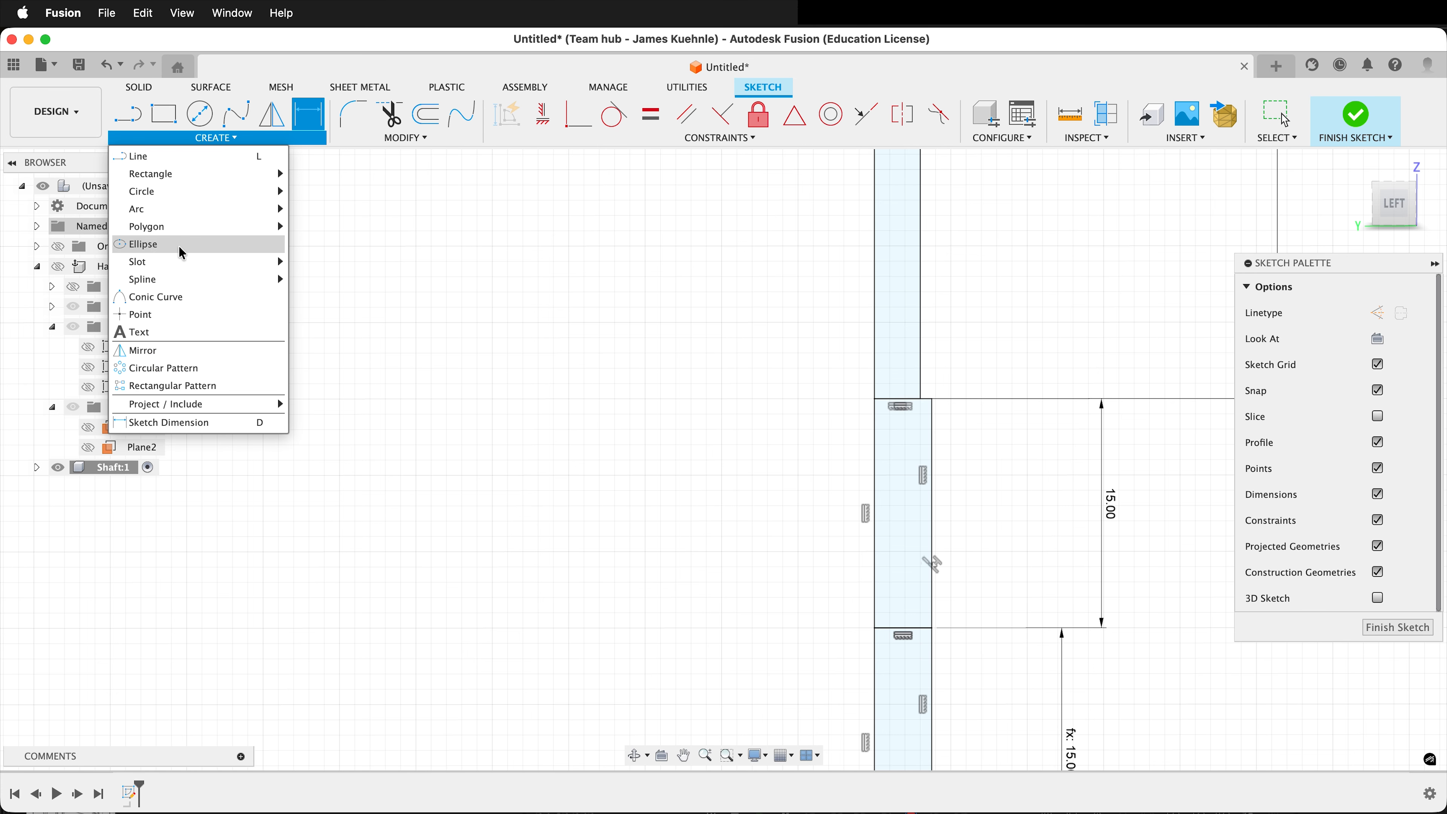
mouse_move(173, 211)
left_click(349, 211)
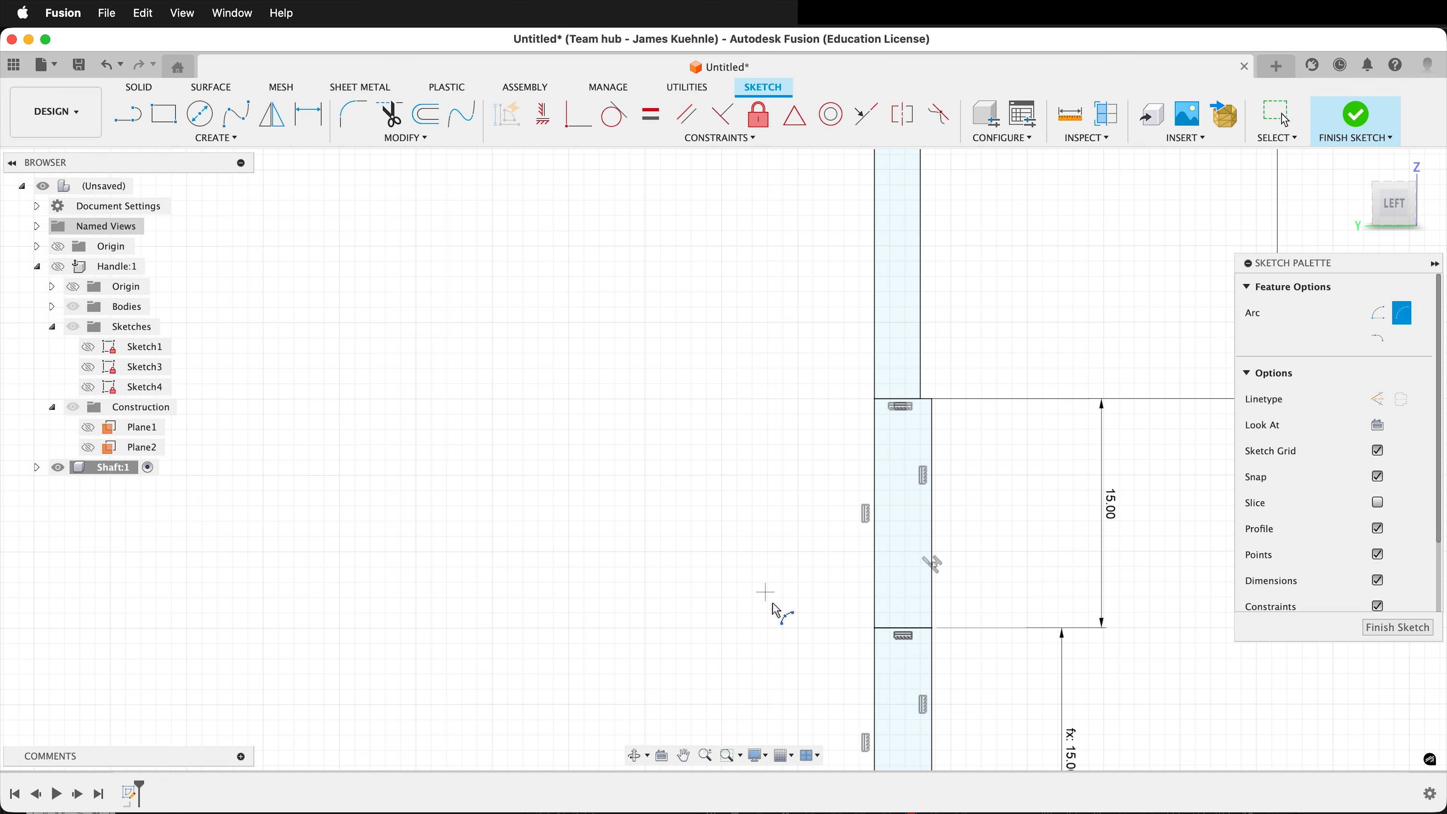
left_click(934, 629)
left_click(922, 400)
left_click(924, 430)
scroll(935, 410, "up", 2)
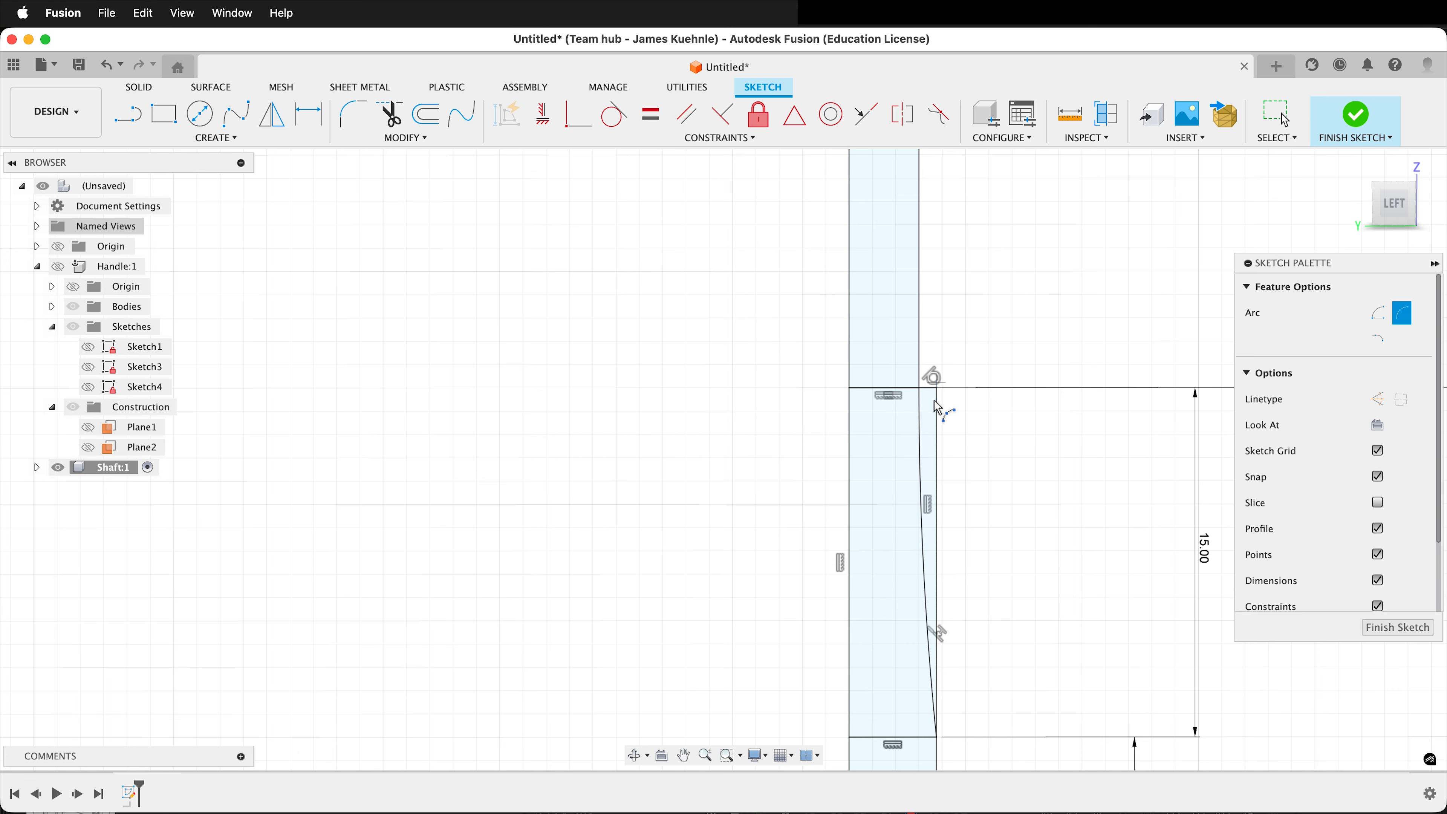
scroll(937, 385, "down", 3)
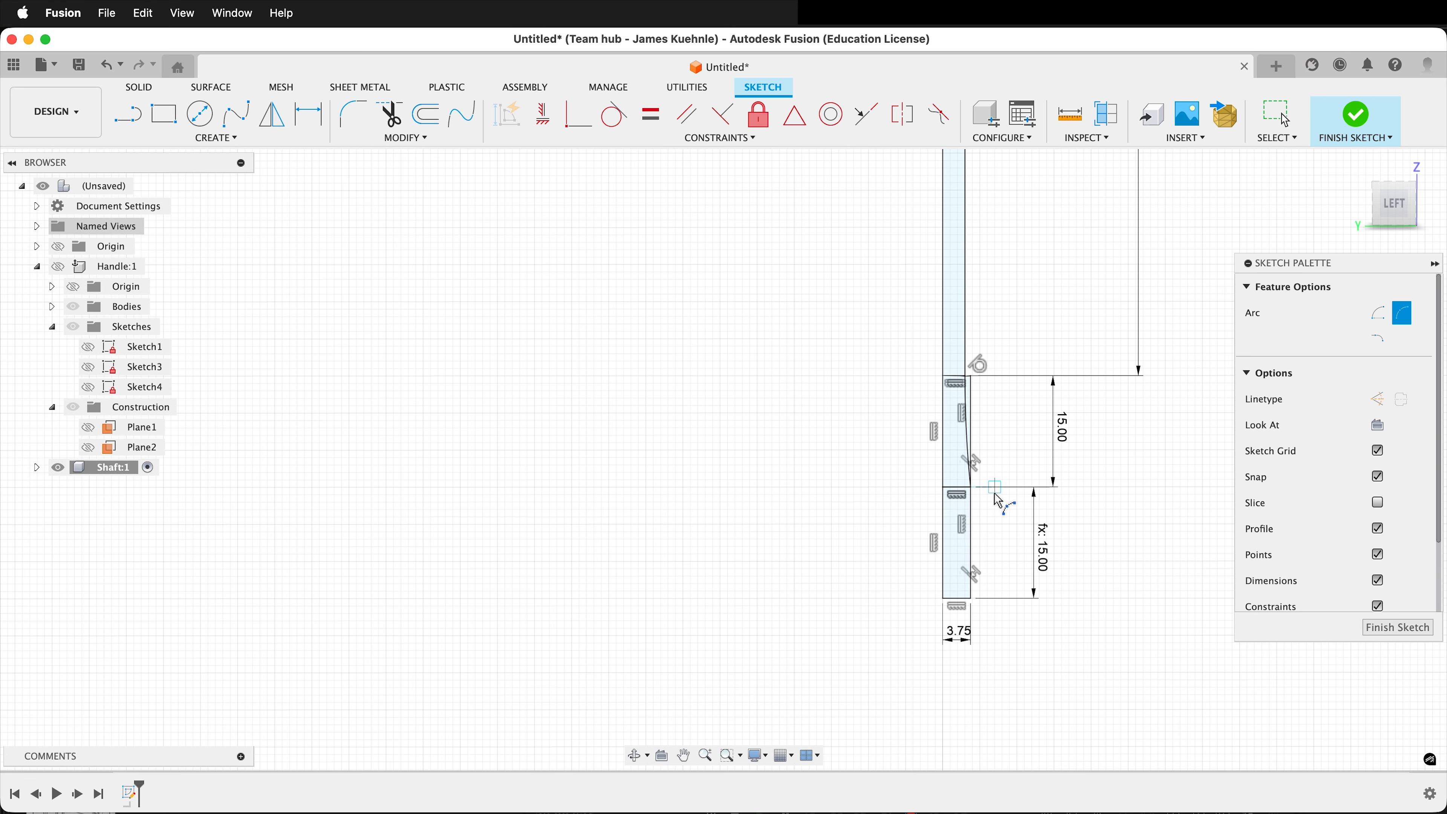
left_click(1407, 628)
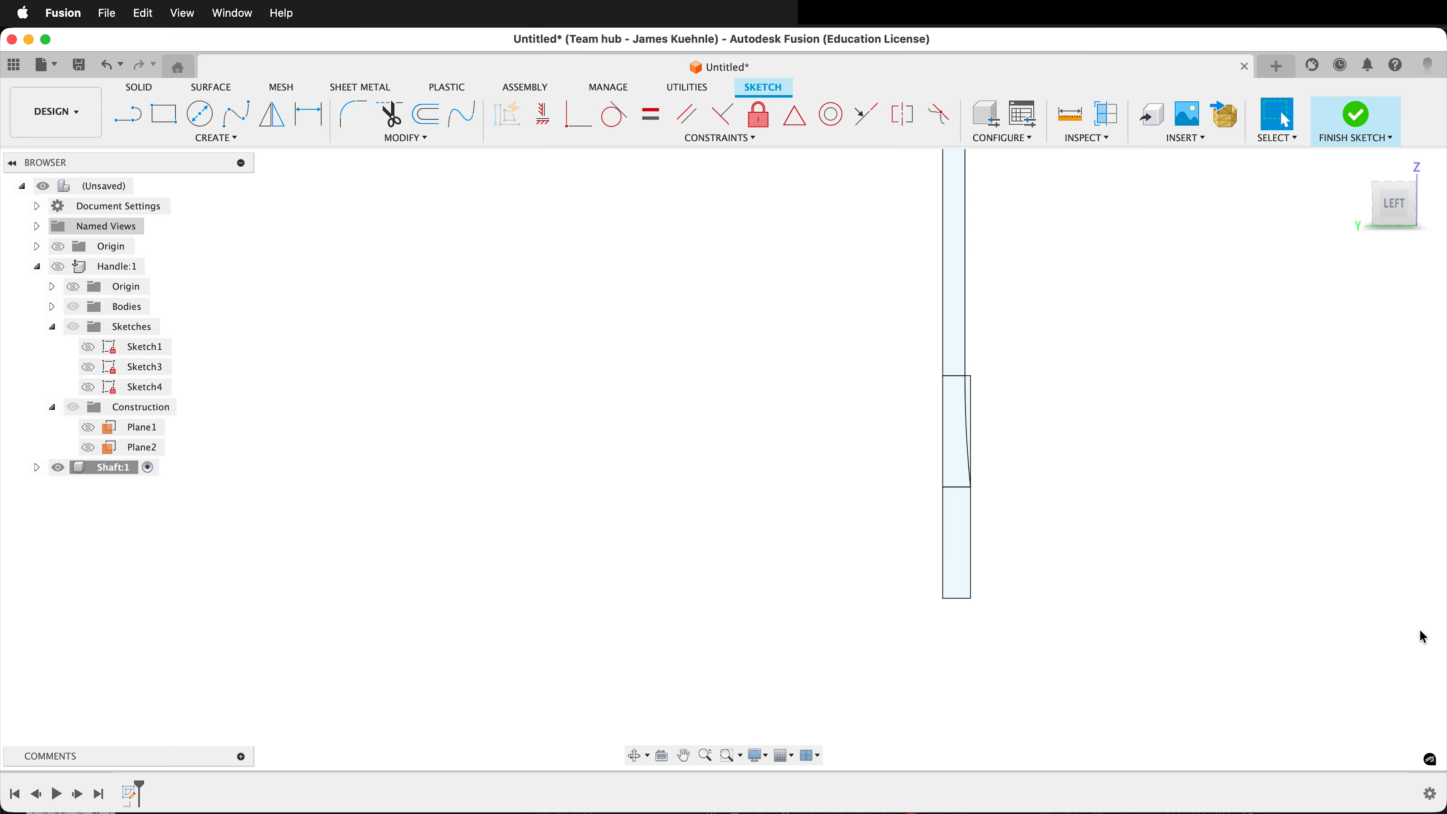
Revolve the long shaft profile, the arc-tapered section and the lowest rectangle about the central axis line as a new body.
left_click(200, 114)
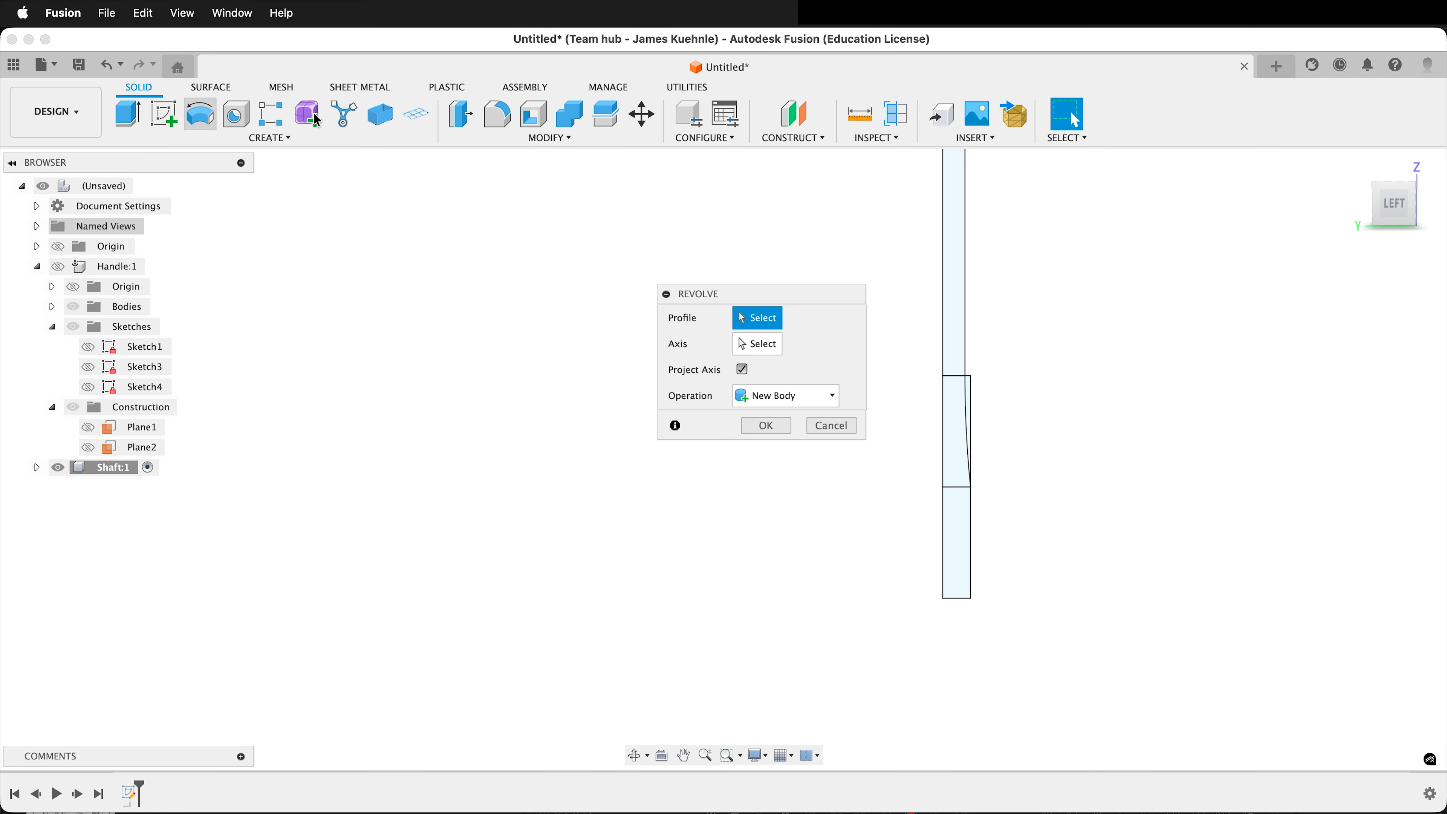
left_click(957, 537)
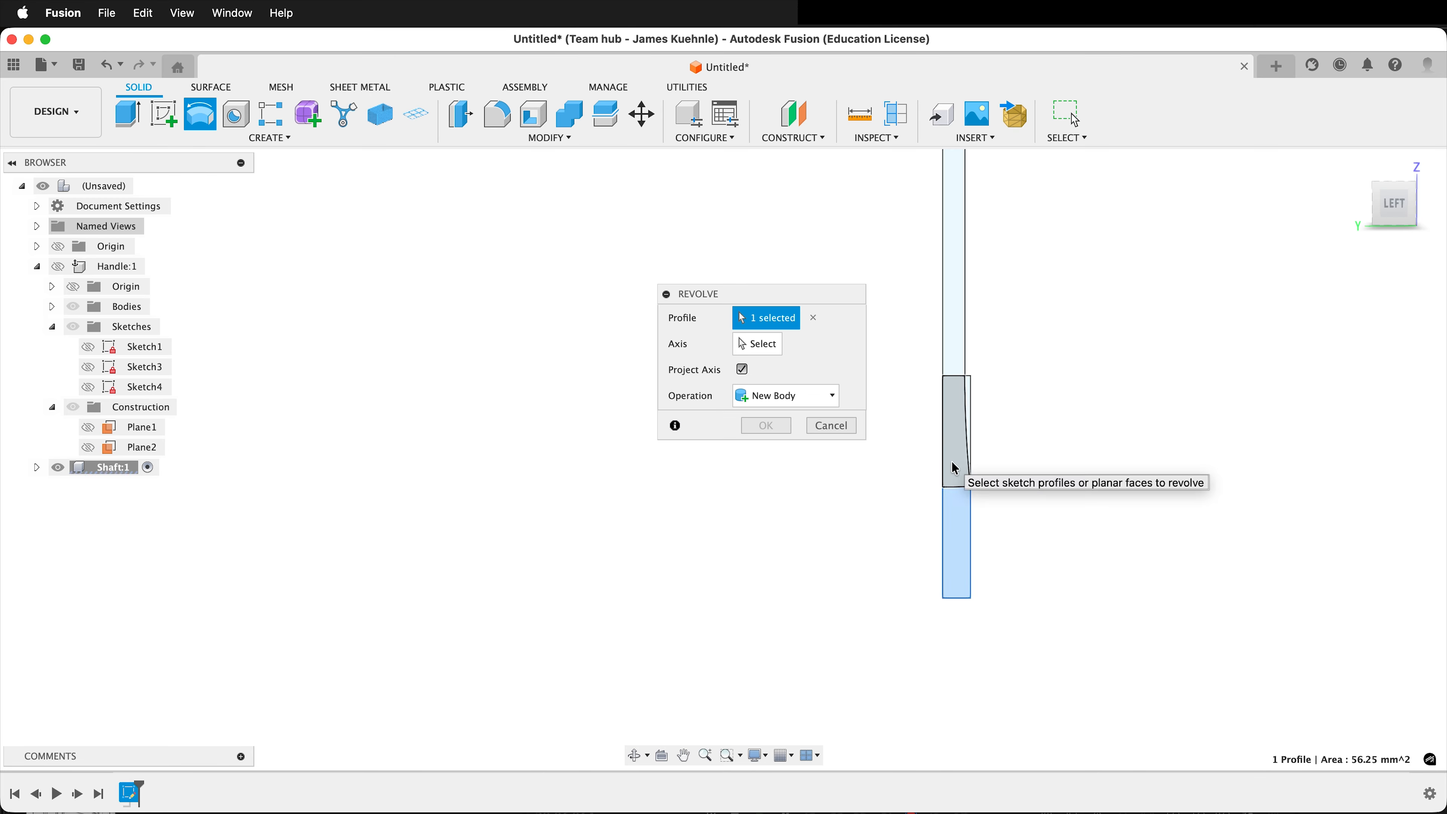
left_click(956, 468)
left_click(962, 322)
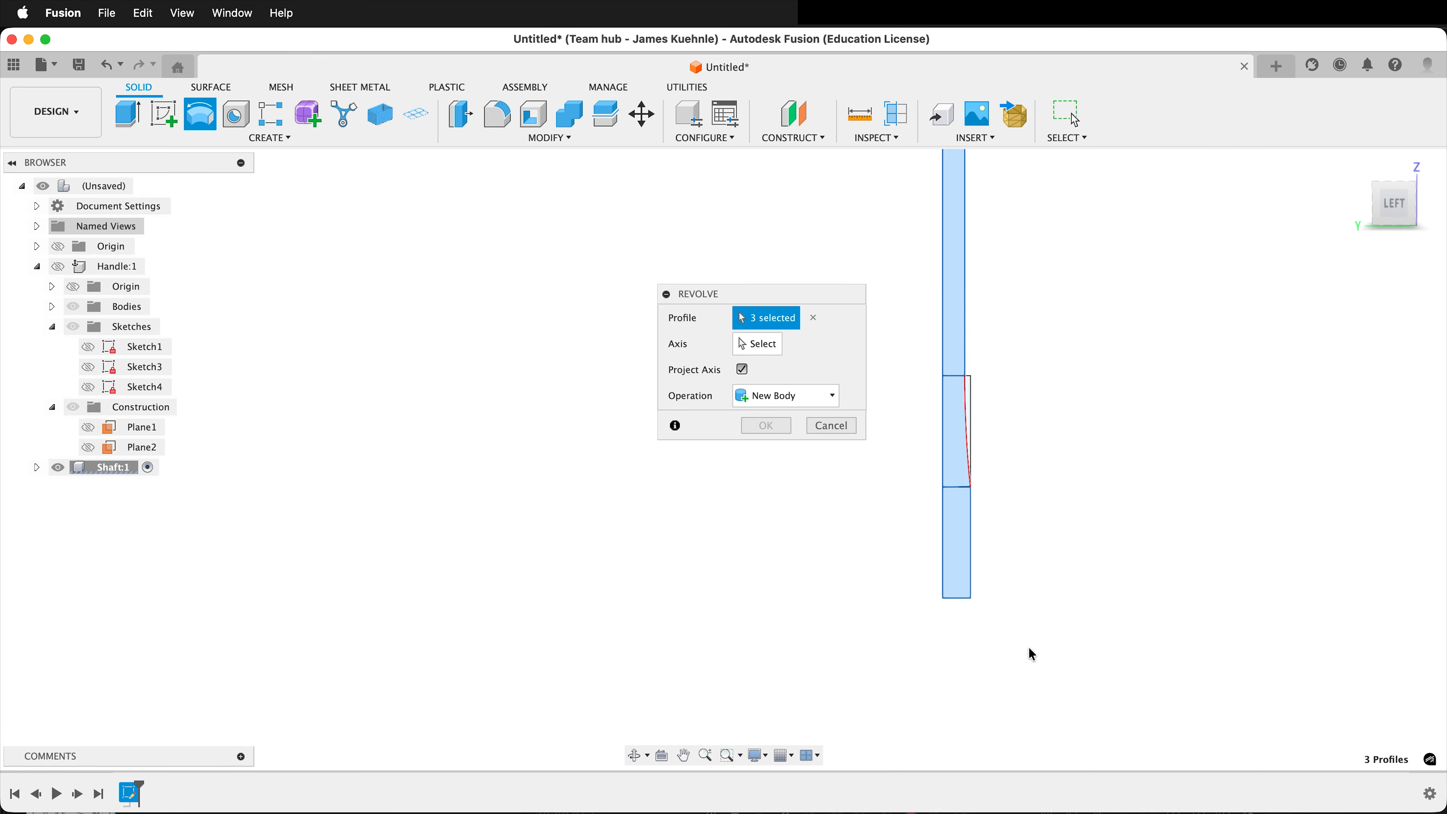
scroll(1031, 652, "down", 2)
left_click(758, 344)
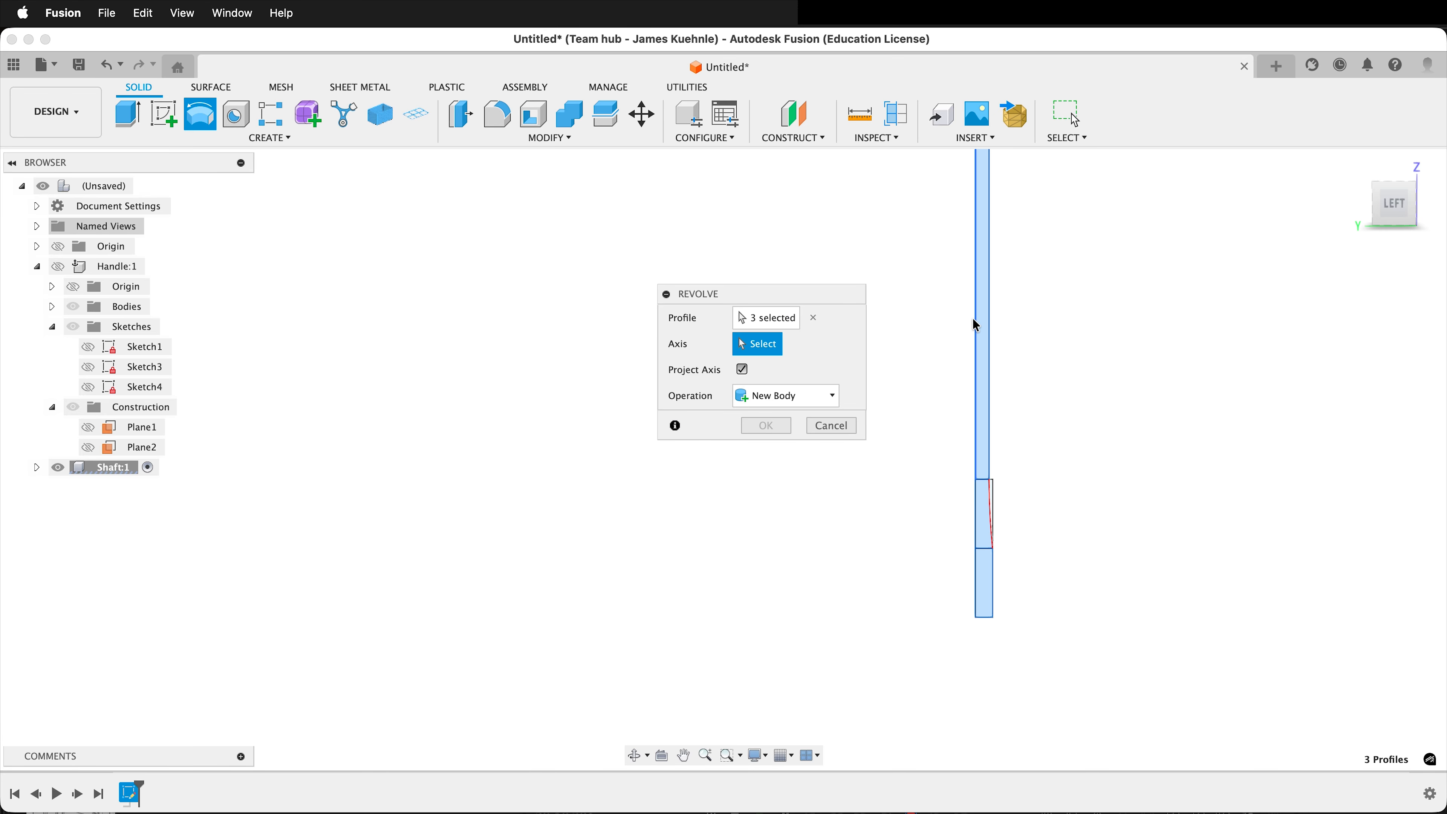
left_click(975, 323)
left_click(772, 505)
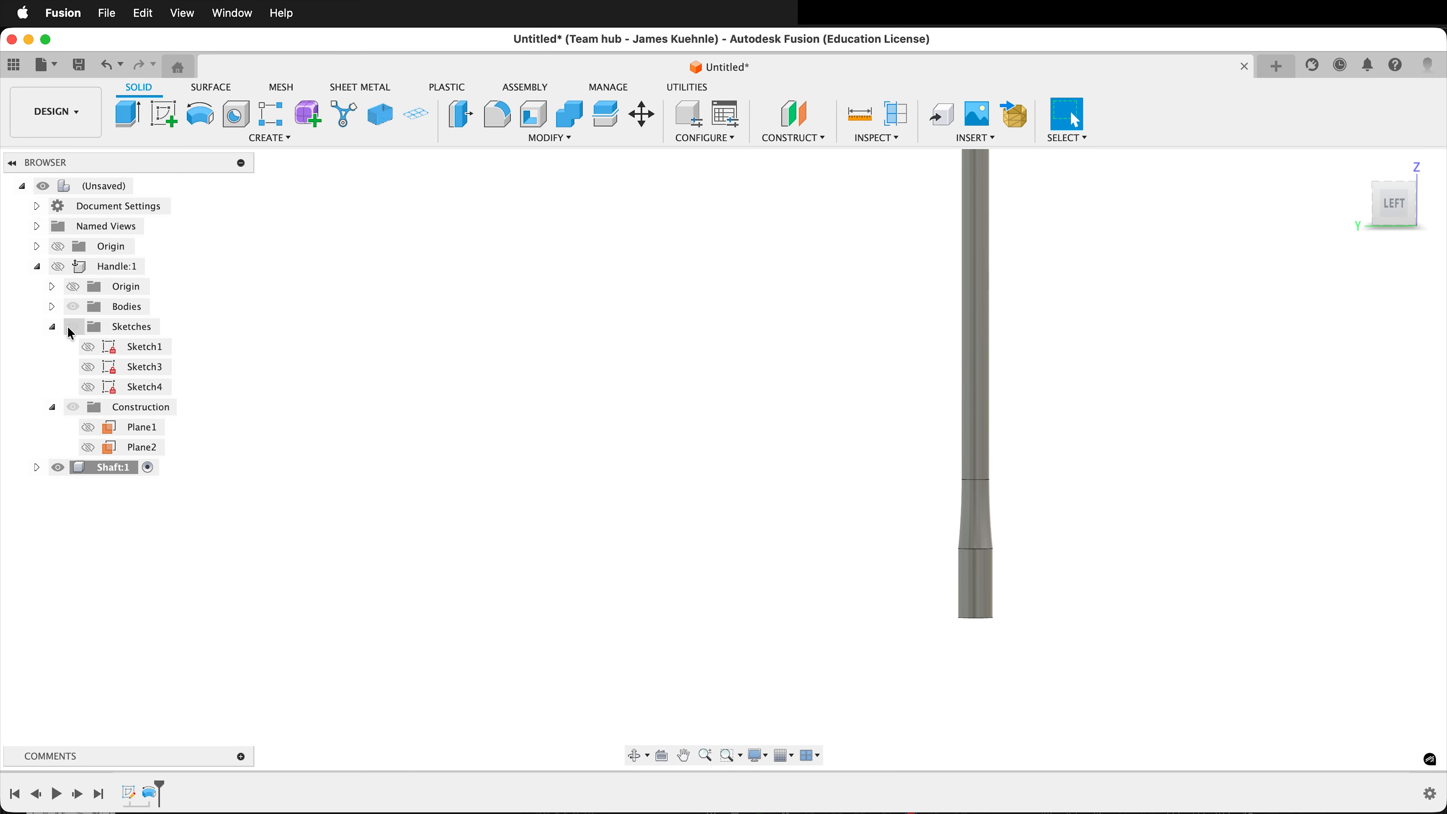
Show the Handle component again and check the revolved shaft and its flared tip against it.
left_click(58, 266)
scroll(848, 422, "down", 5)
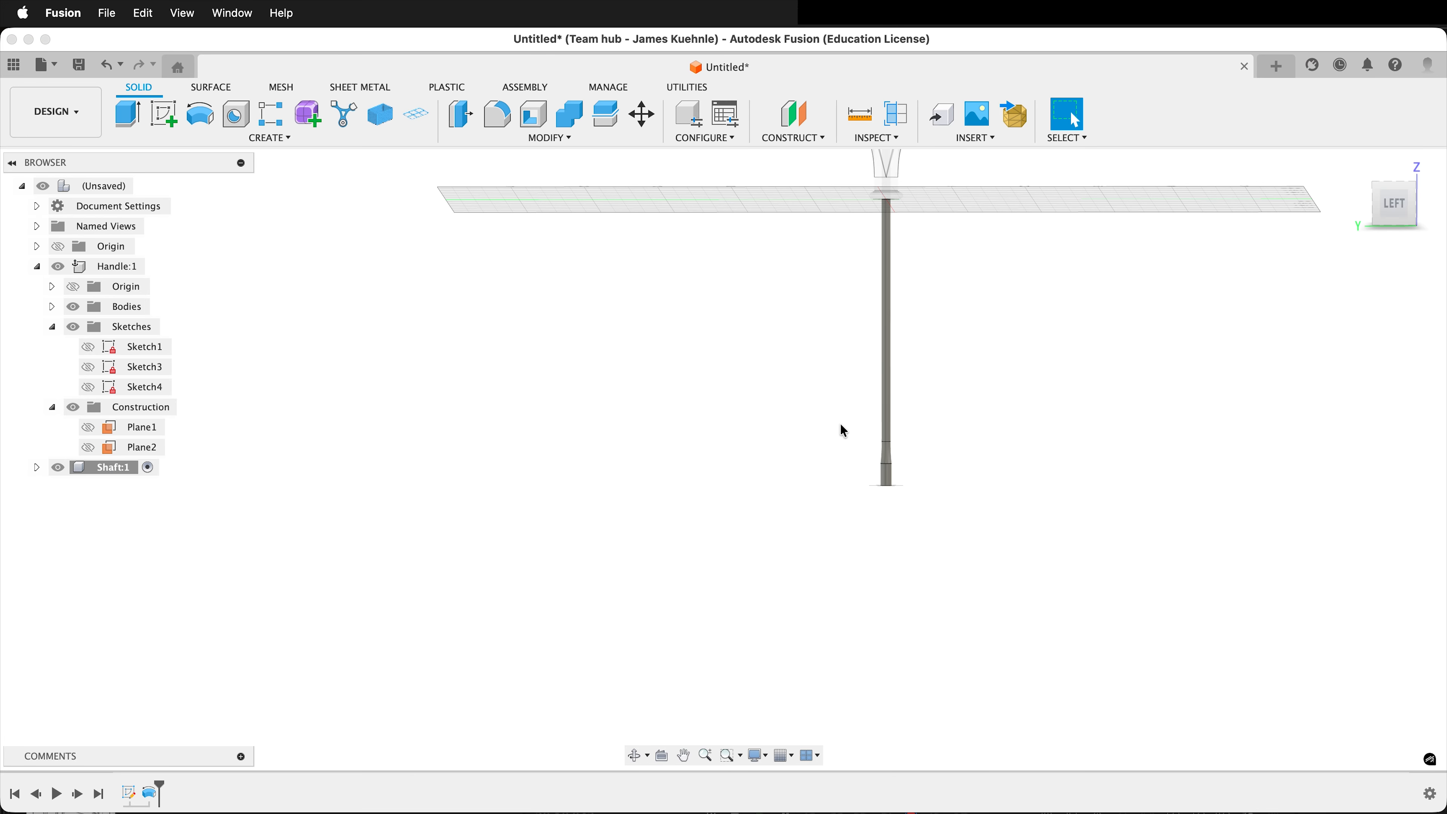
scroll(883, 365, "down", 3)
middle_click_drag(941, 249, 784, 323, "shift")
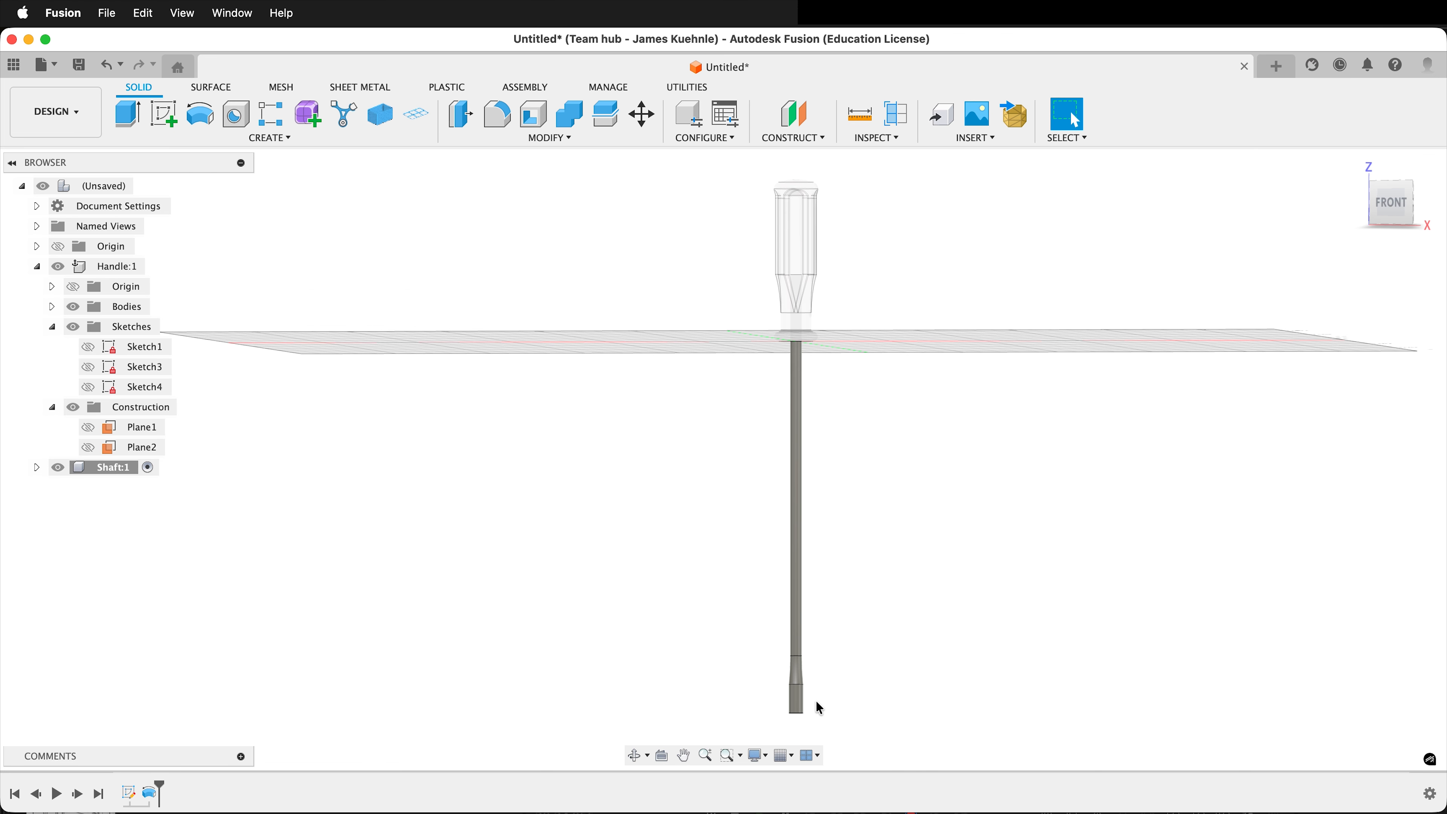
scroll(816, 709, "up", 5)
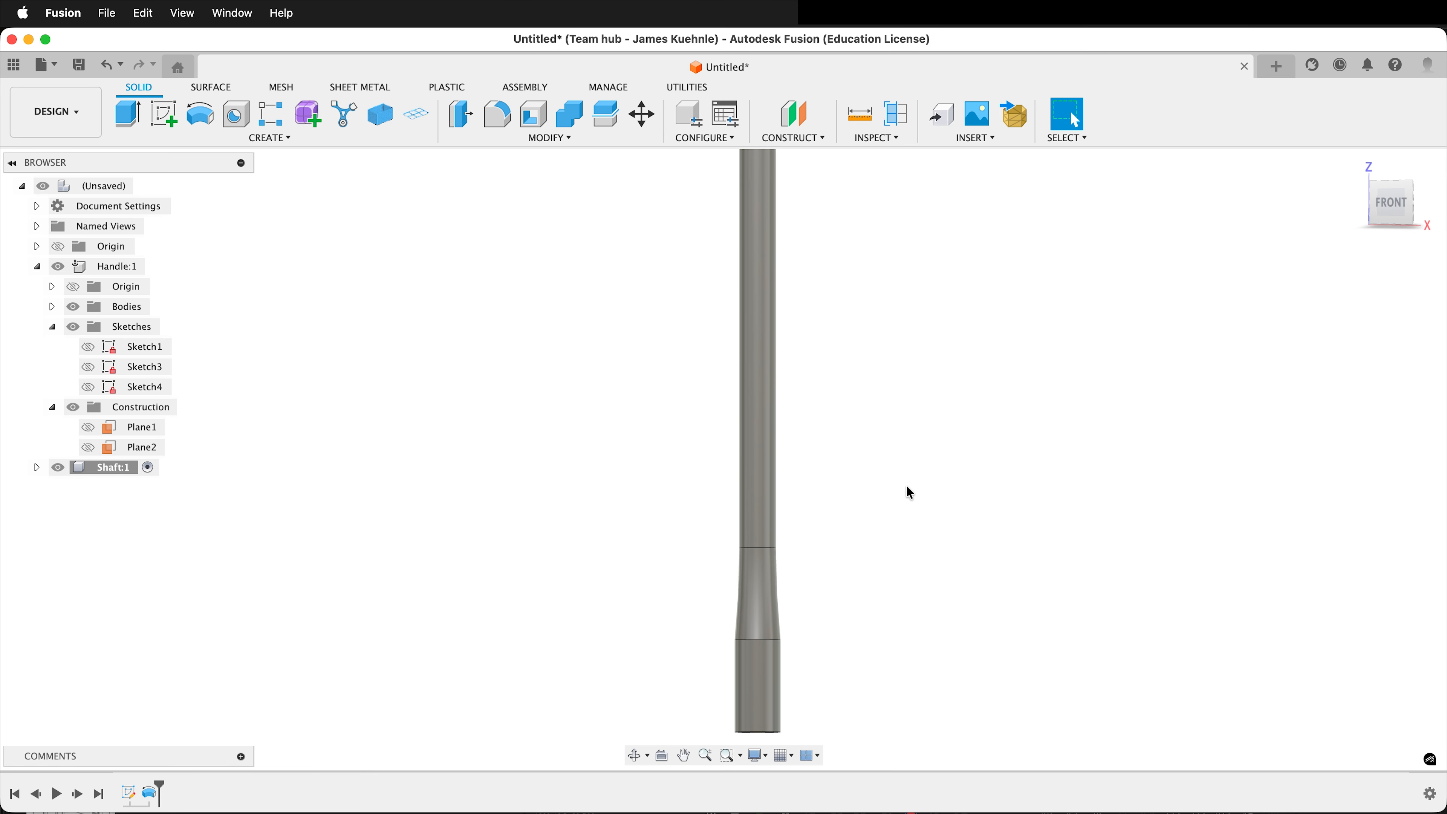
scroll(910, 493, "down", 5)
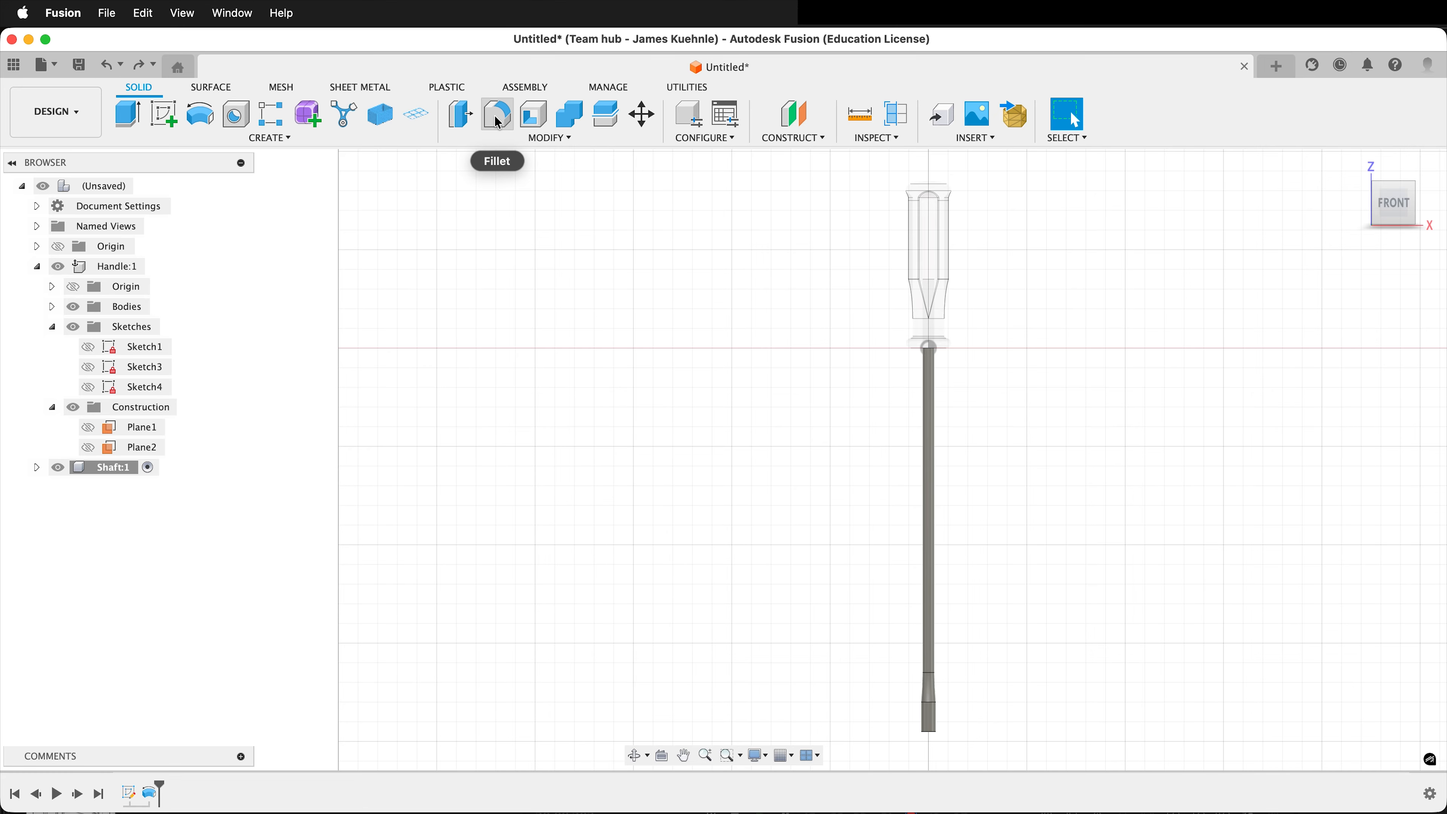
Start a new sketch in the Shaft component on the front (XZ) origin plane.
left_click(164, 115)
left_click(962, 275)
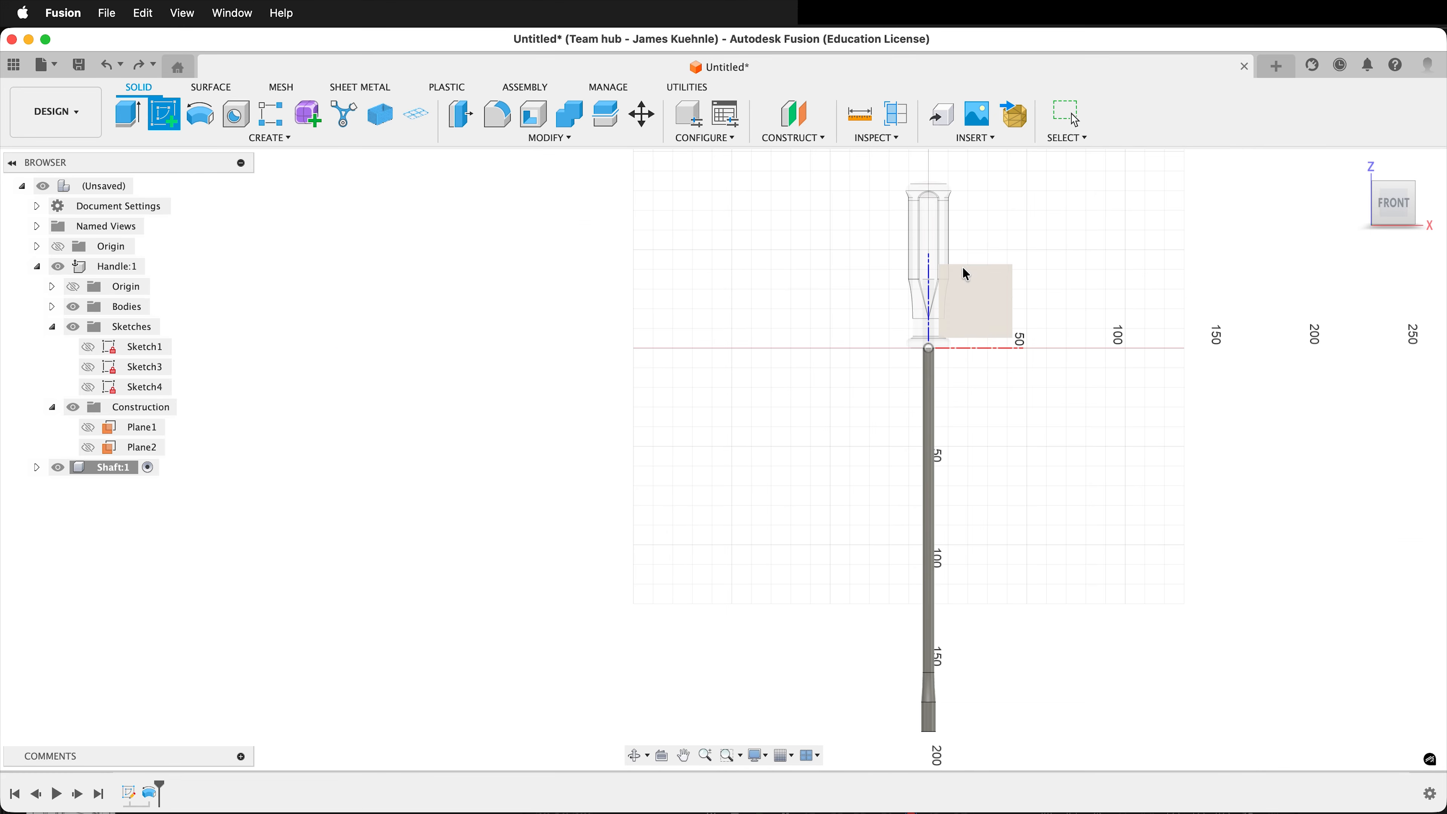
middle_click_drag(610, 437, 650, 439, "shift")
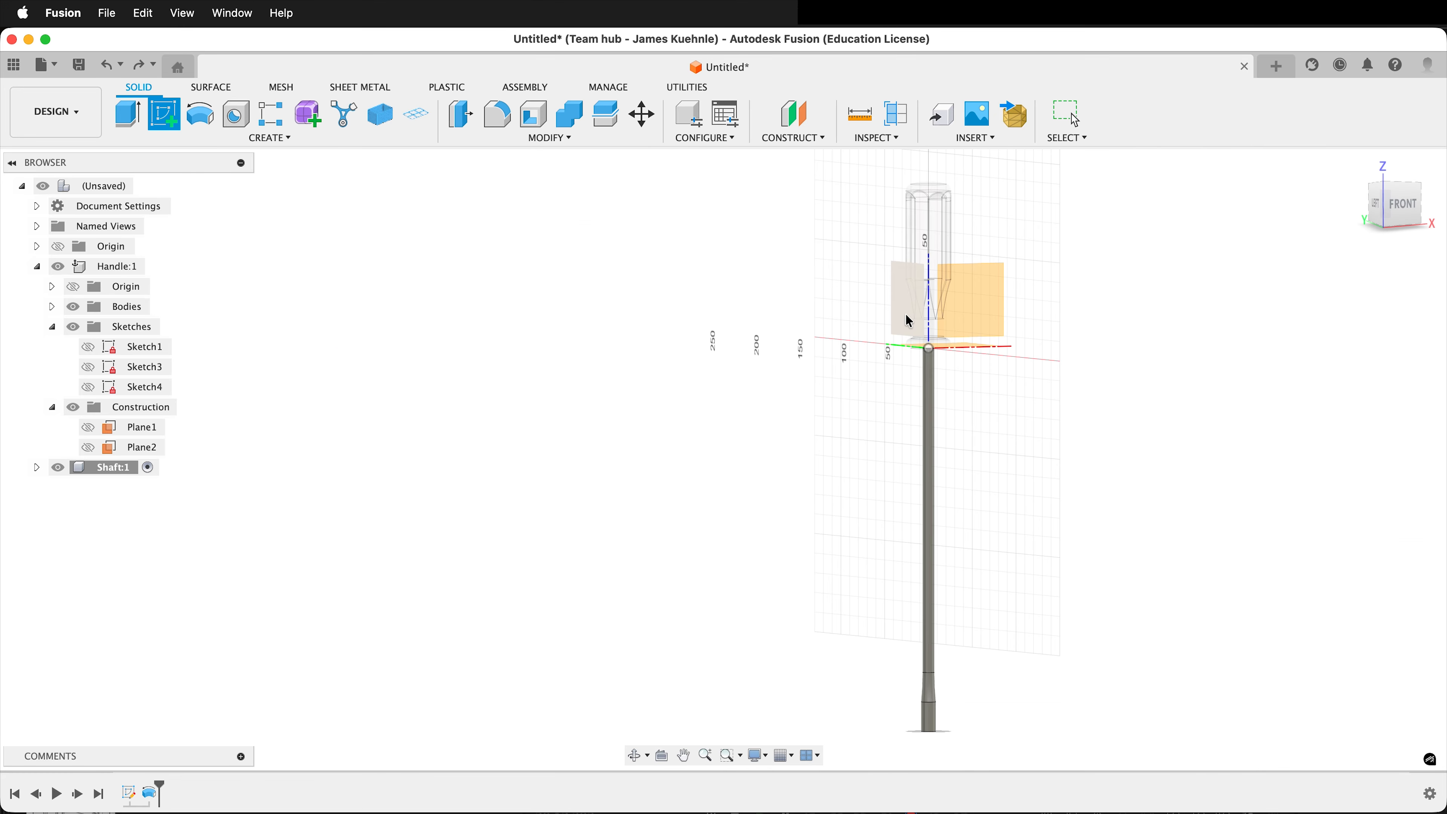
left_click(982, 297)
Project the entire shaft body into the sketch, using the body selection filter with the projection link on.
scroll(866, 262, "down", 8)
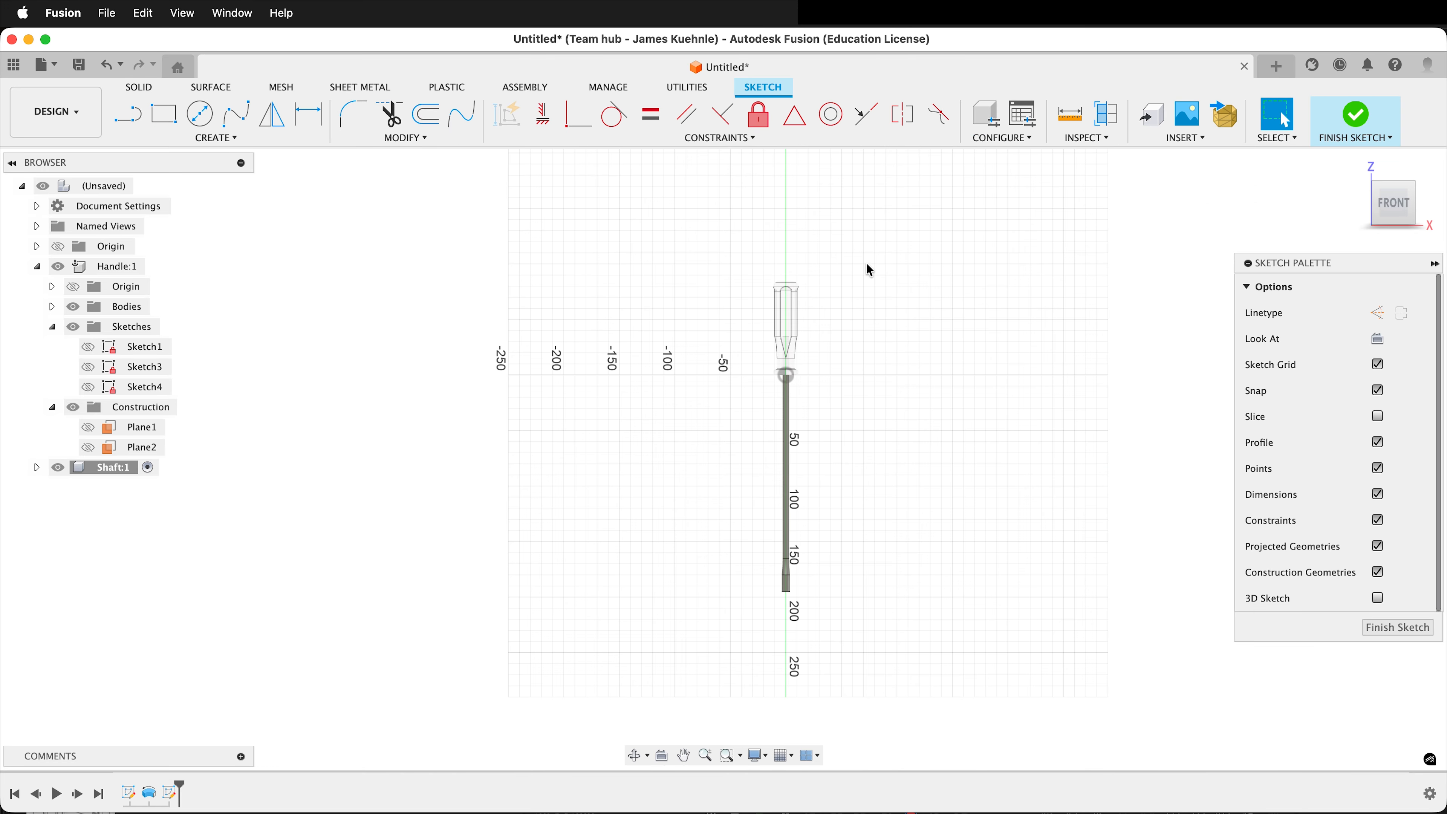
scroll(840, 434, "up", 10)
scroll(717, 366, "up", 4)
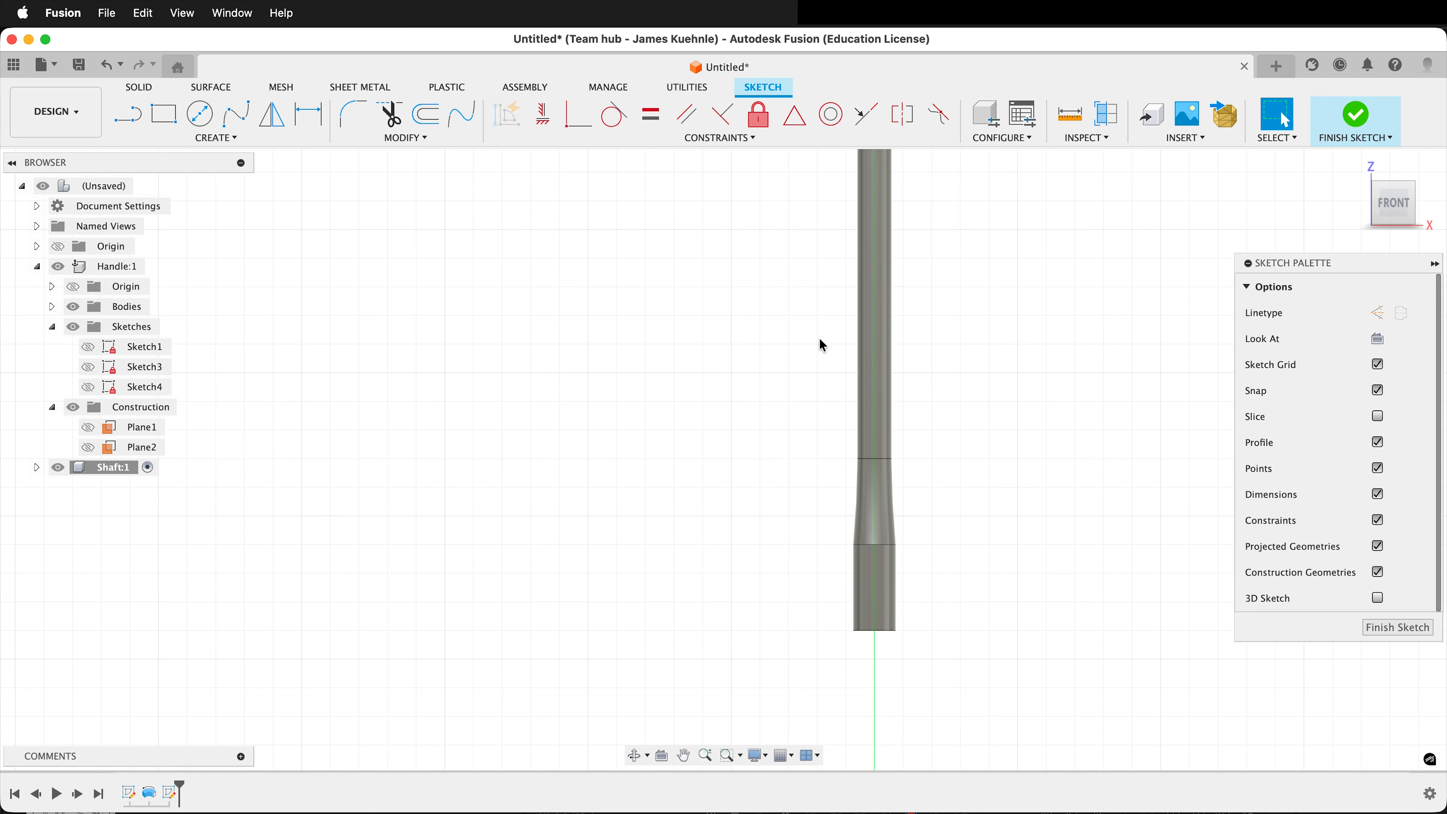
key("p")
left_click(722, 382)
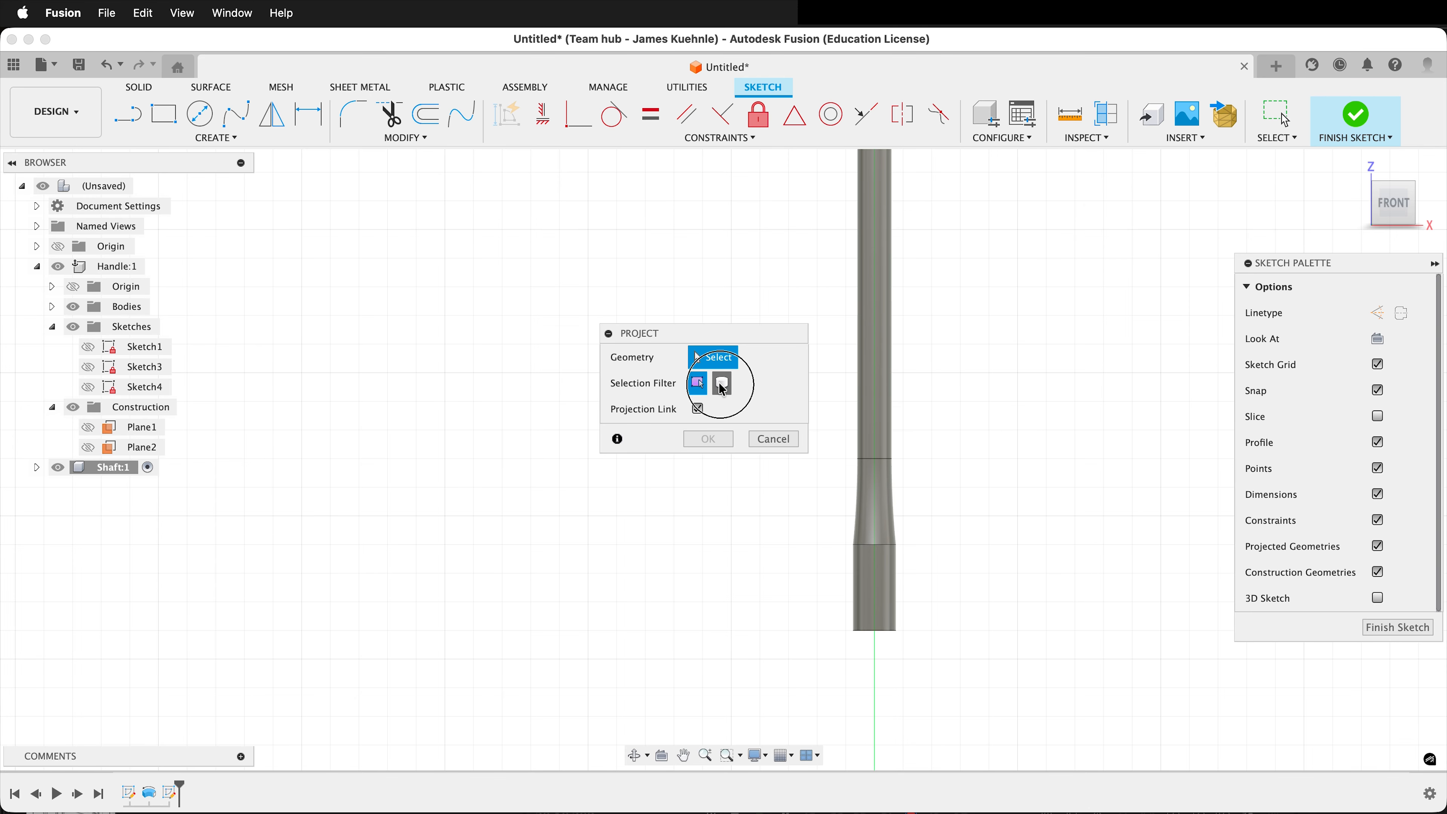
left_click(876, 383)
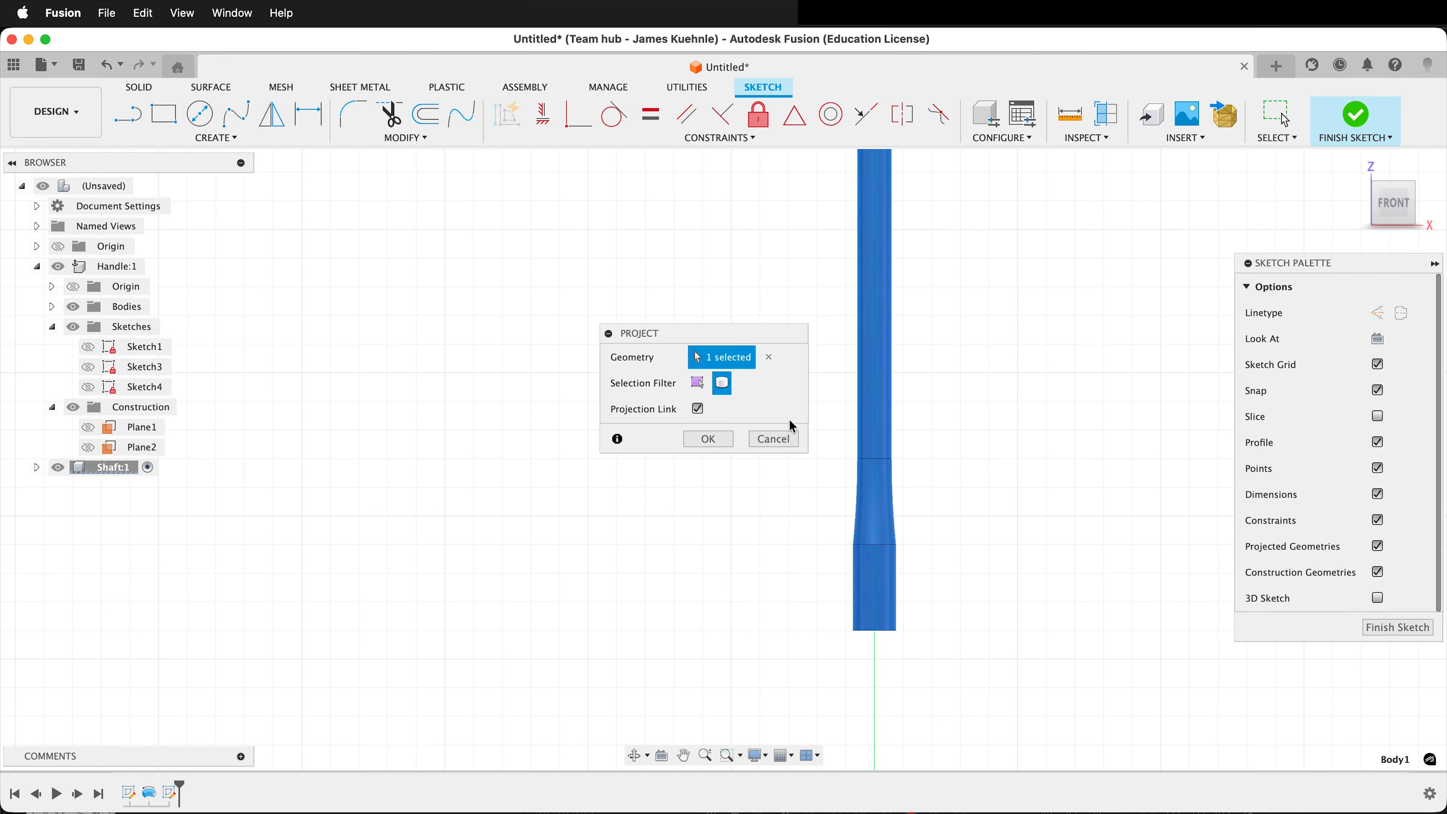
left_click(696, 443)
Sketch two inward-tapering lines from the tip section's upper corners to its bottom edge, each ending about 1.3 mm from the axis.
scroll(855, 359, "up", 3)
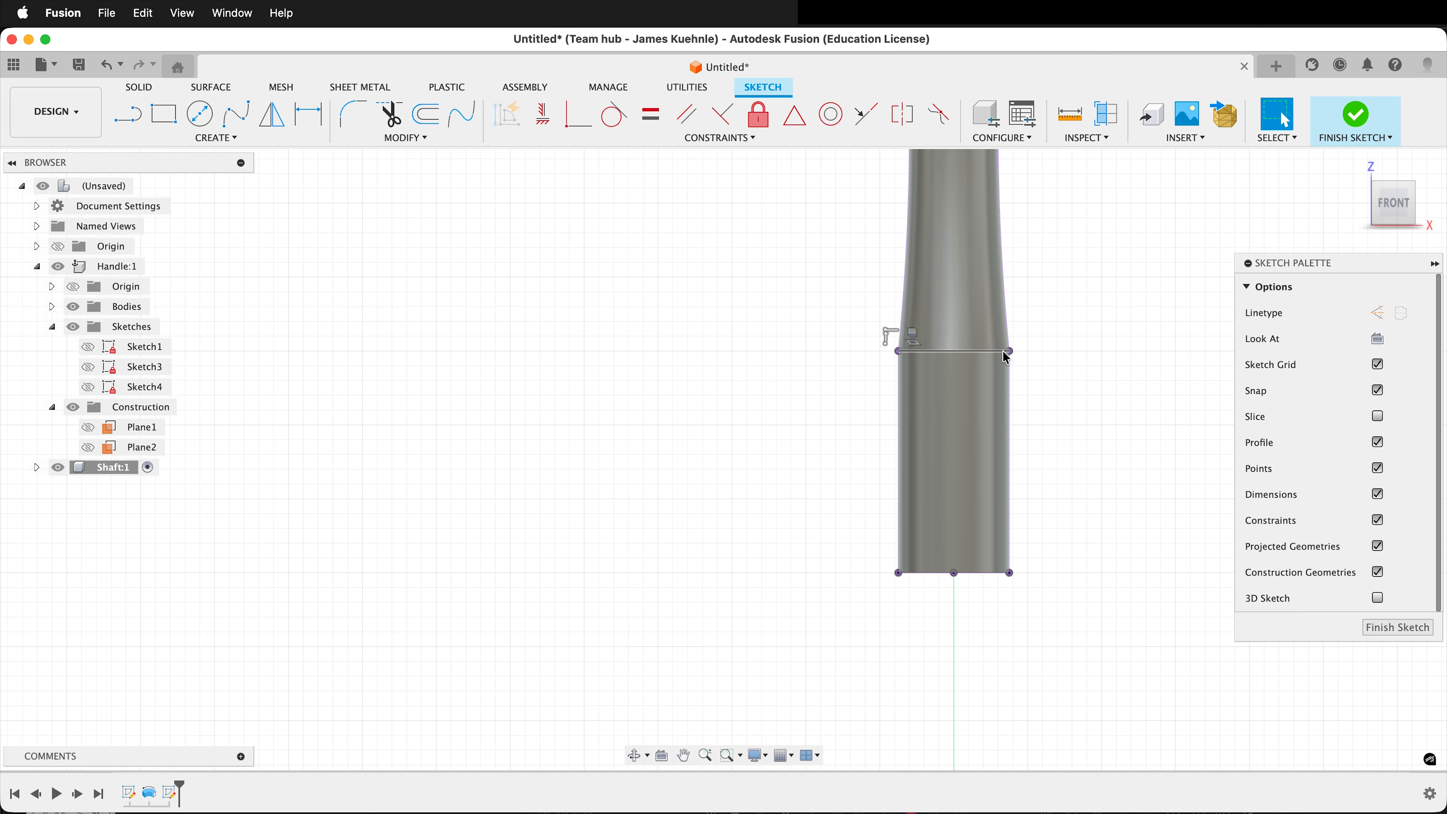
key("l")
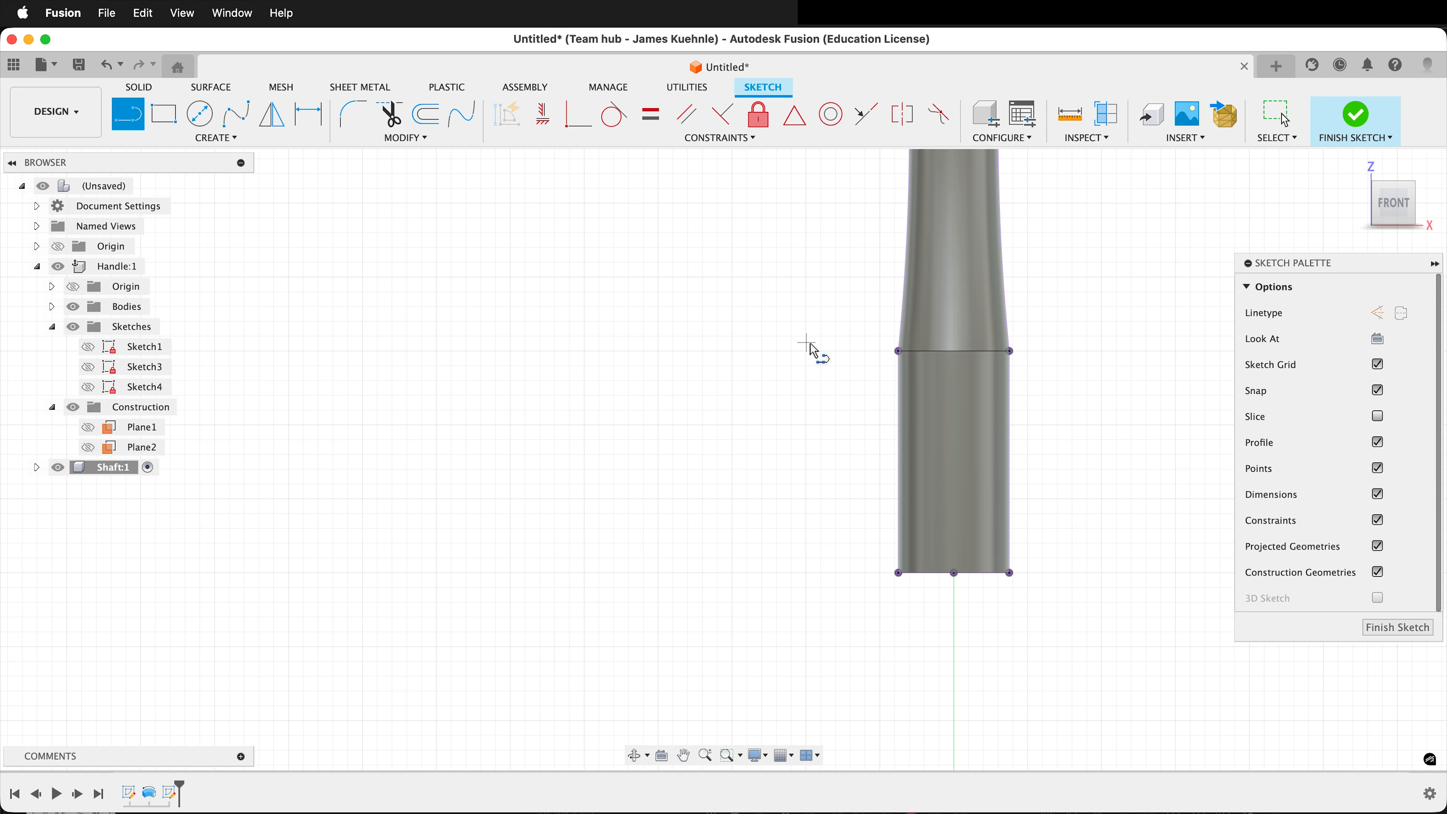
left_click(898, 352)
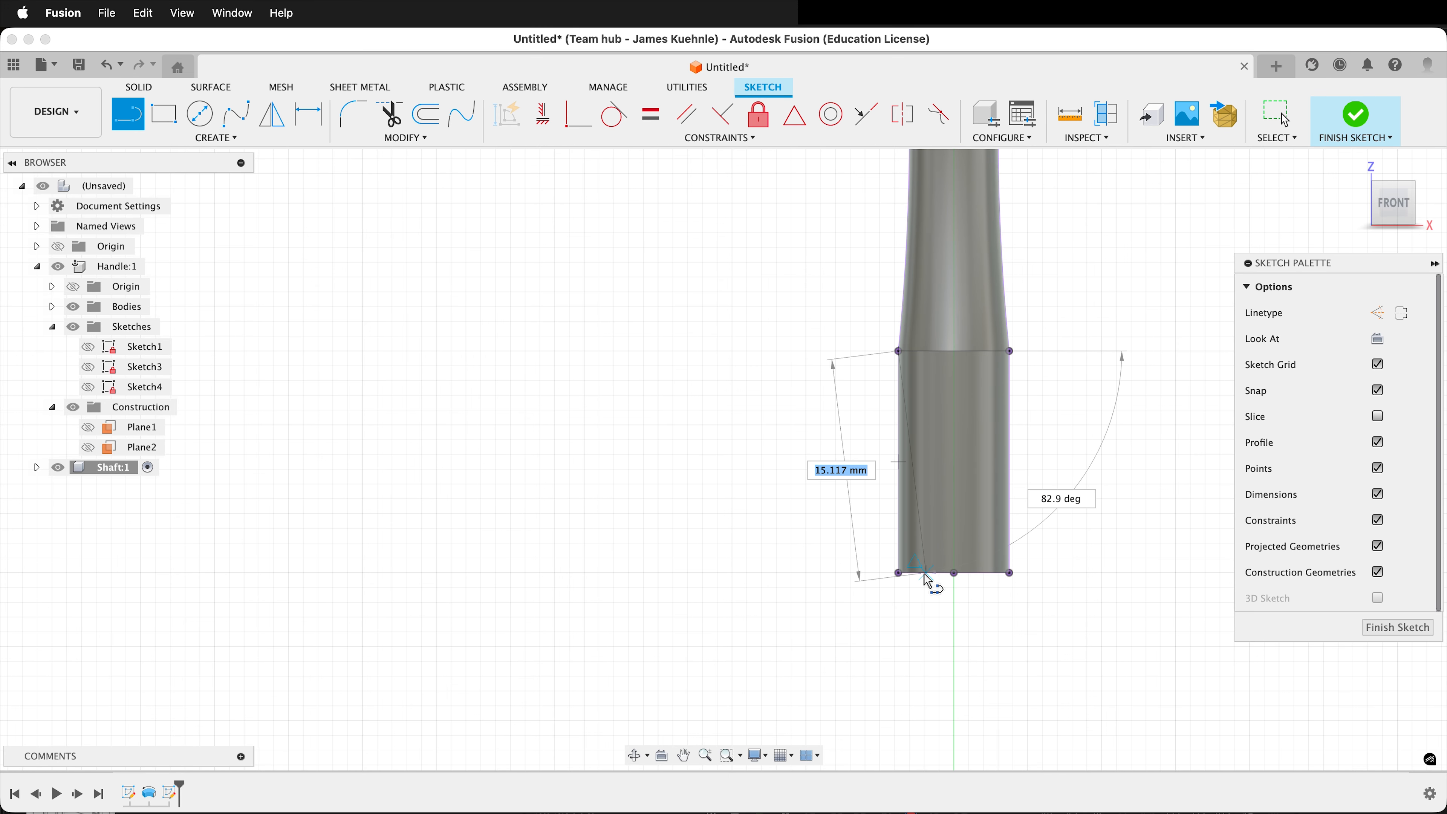
scroll(927, 580, "up", 5)
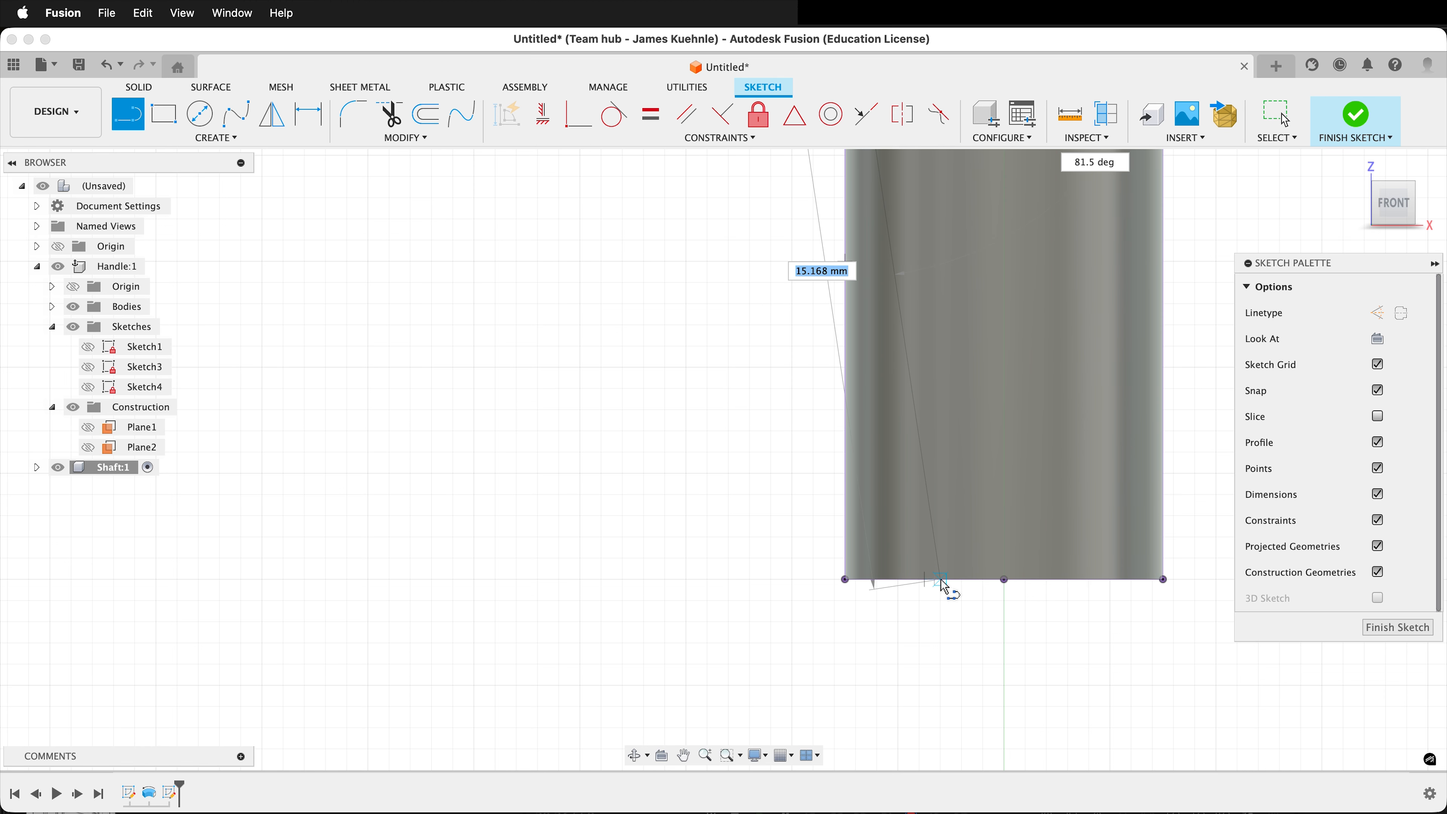
left_click(952, 580)
scroll(970, 679, "down", 2)
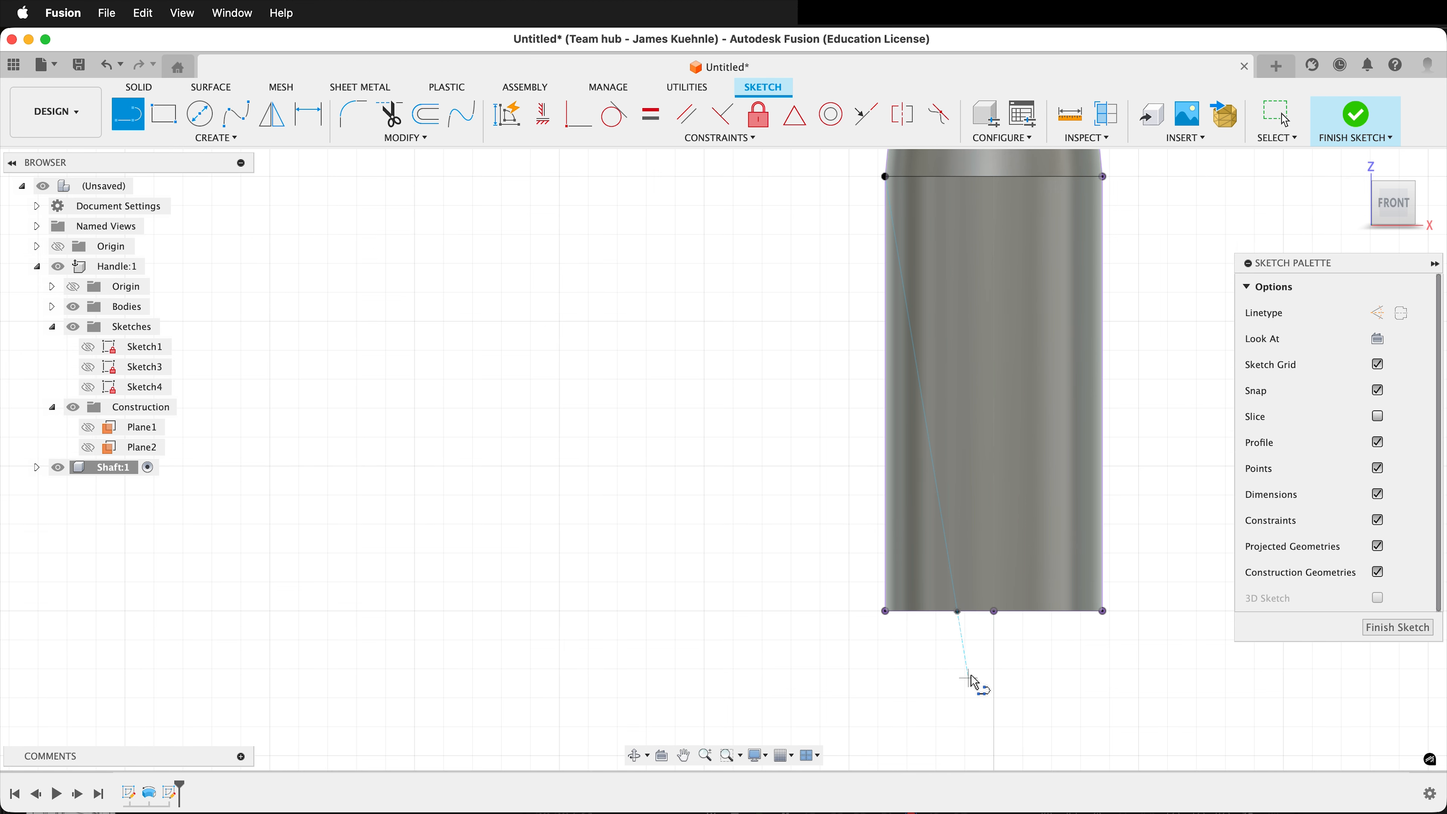
left_click(1104, 177)
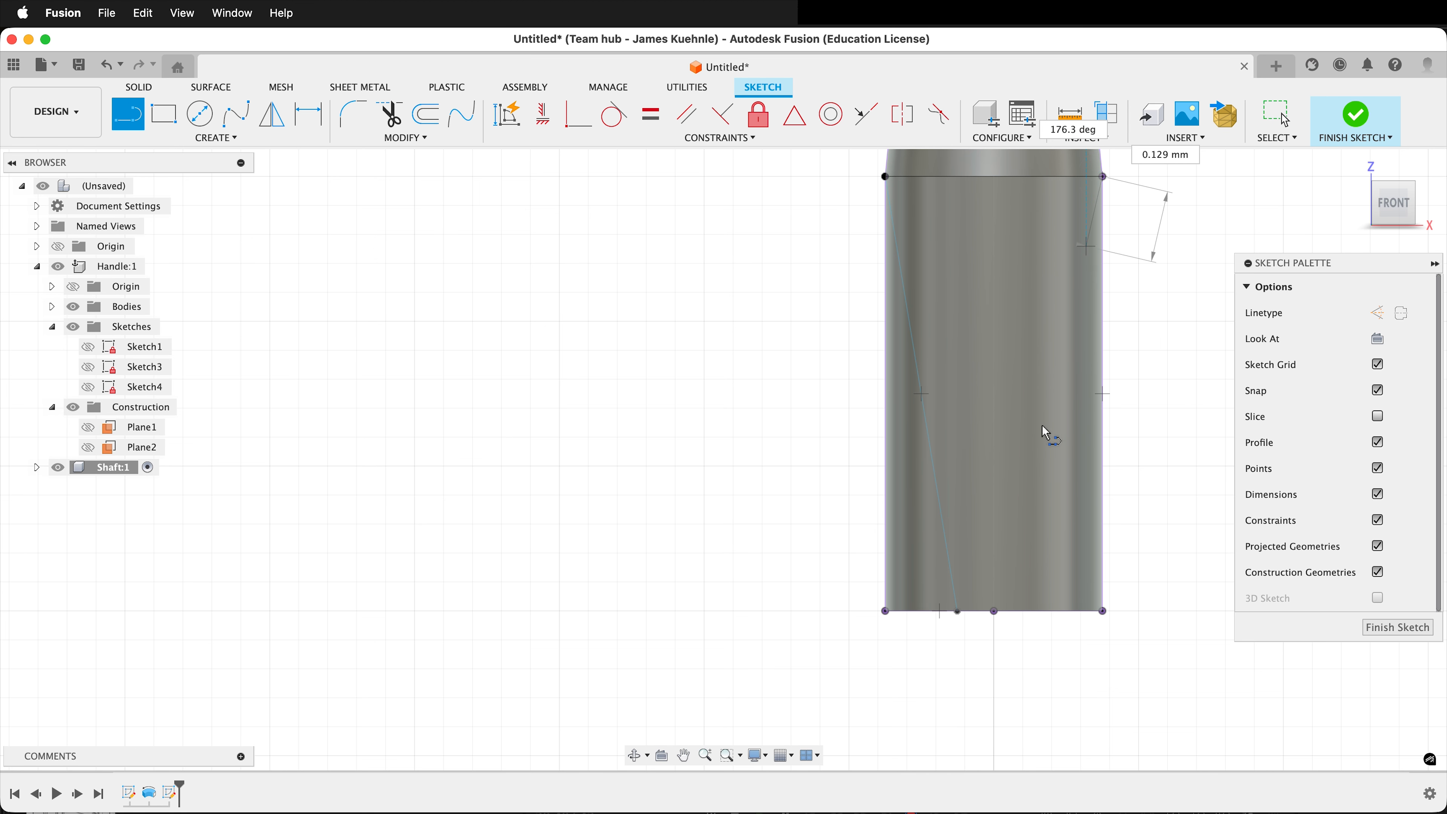
double_click(1031, 612)
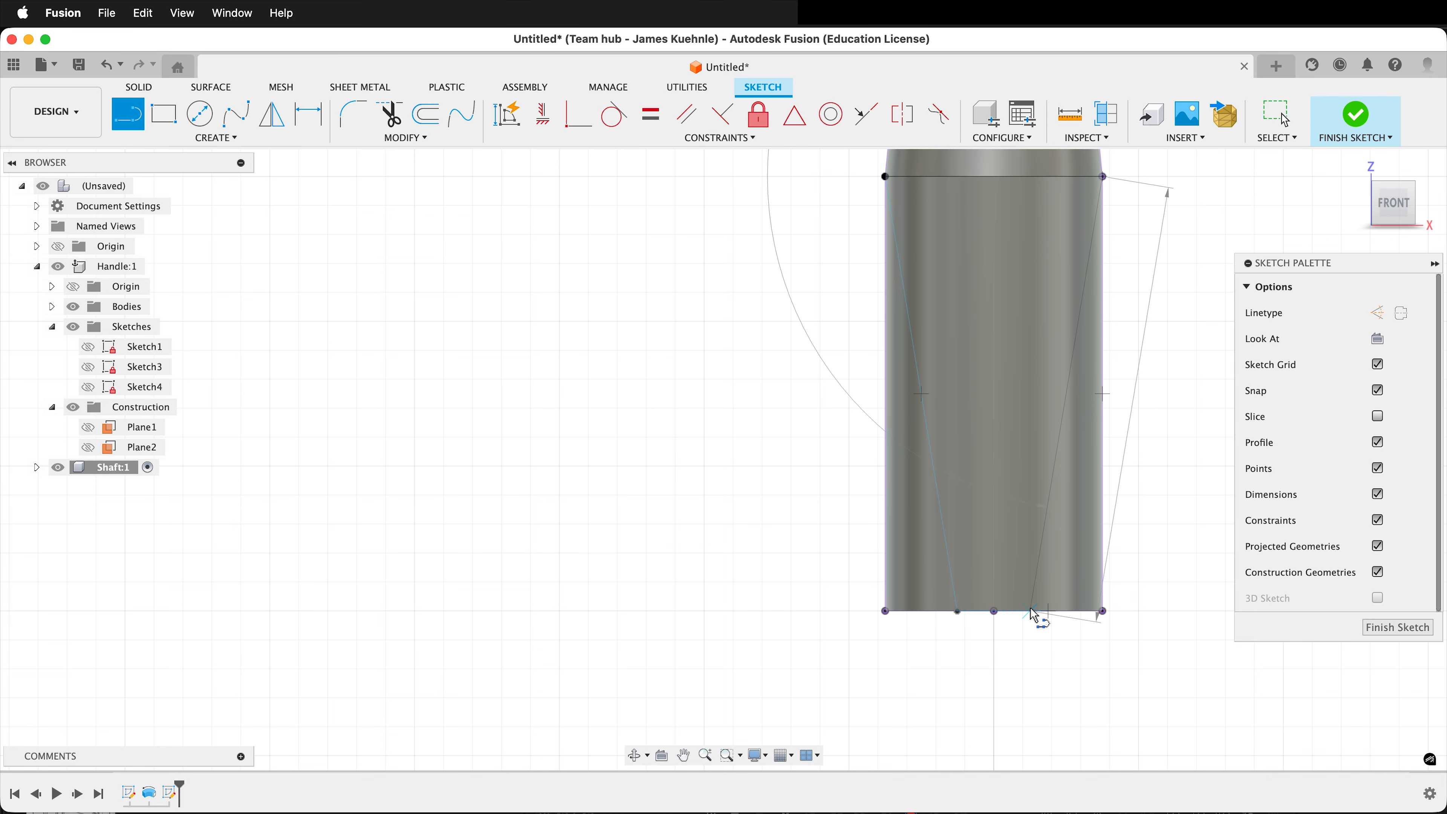
Dimension the distance from the left tapering line's lower endpoint to the bottom edge's midpoint to 3 mm.
scroll(984, 689, "up", 3)
key("d")
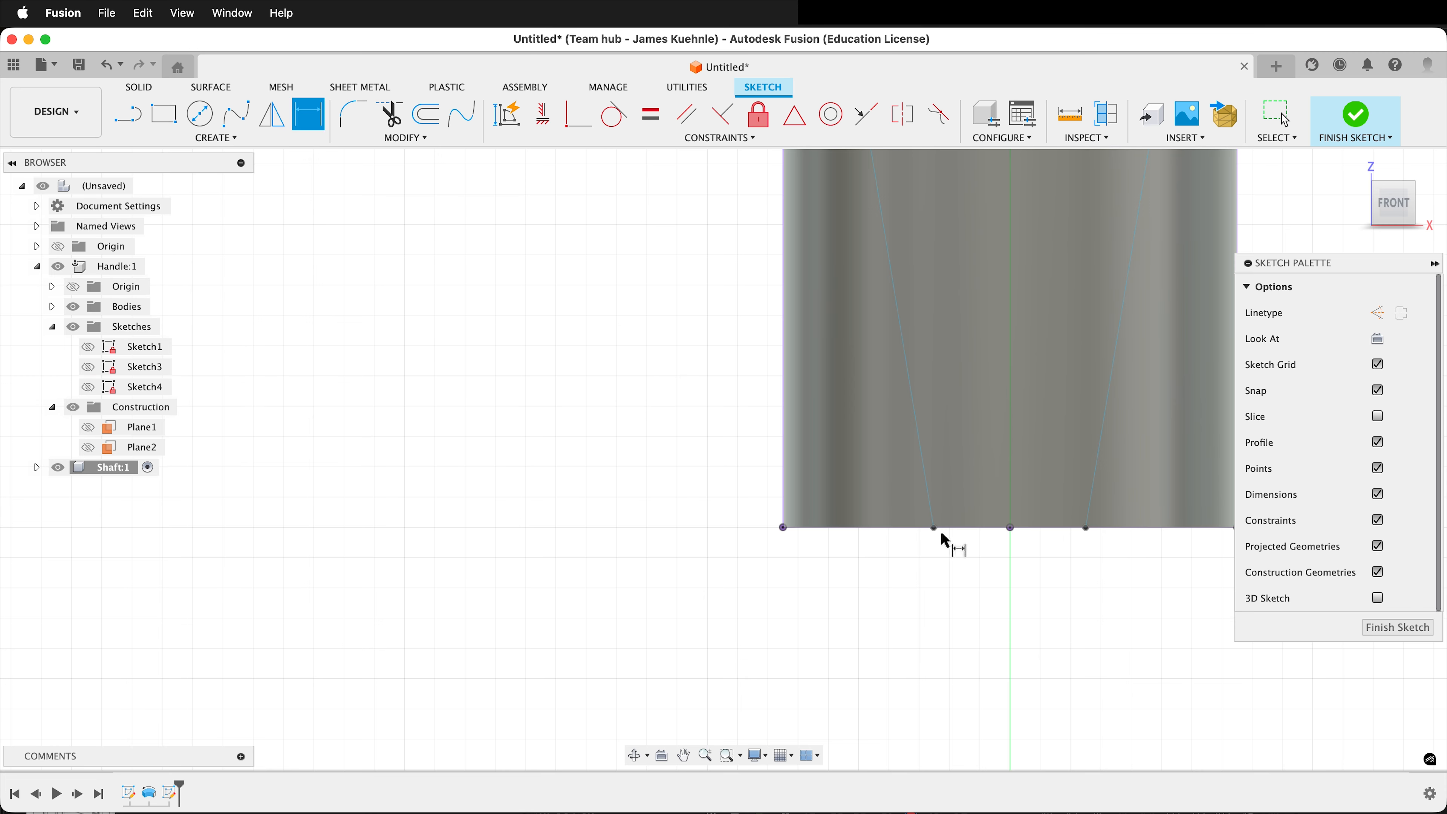
left_click(933, 530)
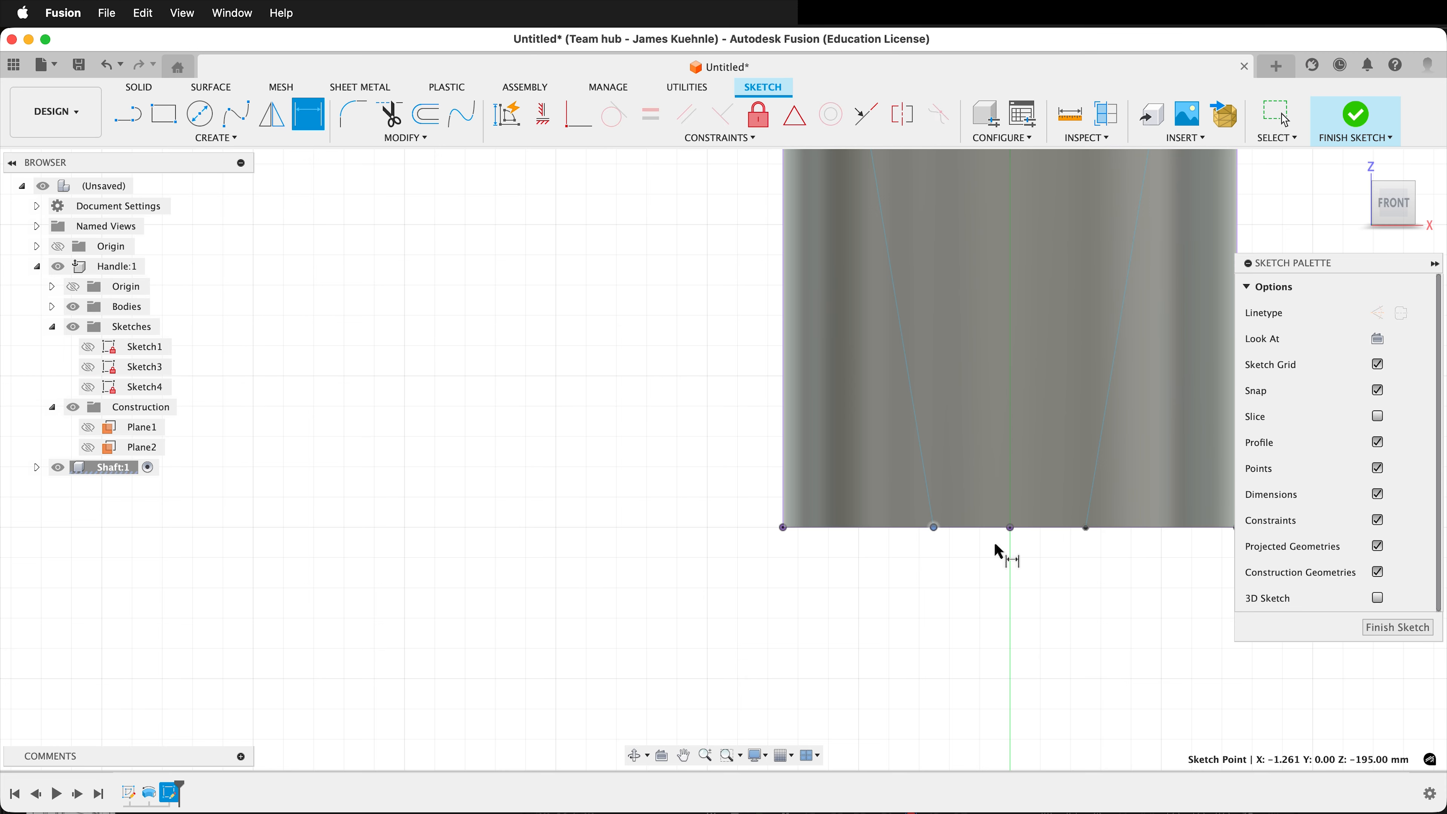
left_click(1009, 528)
left_click(968, 567)
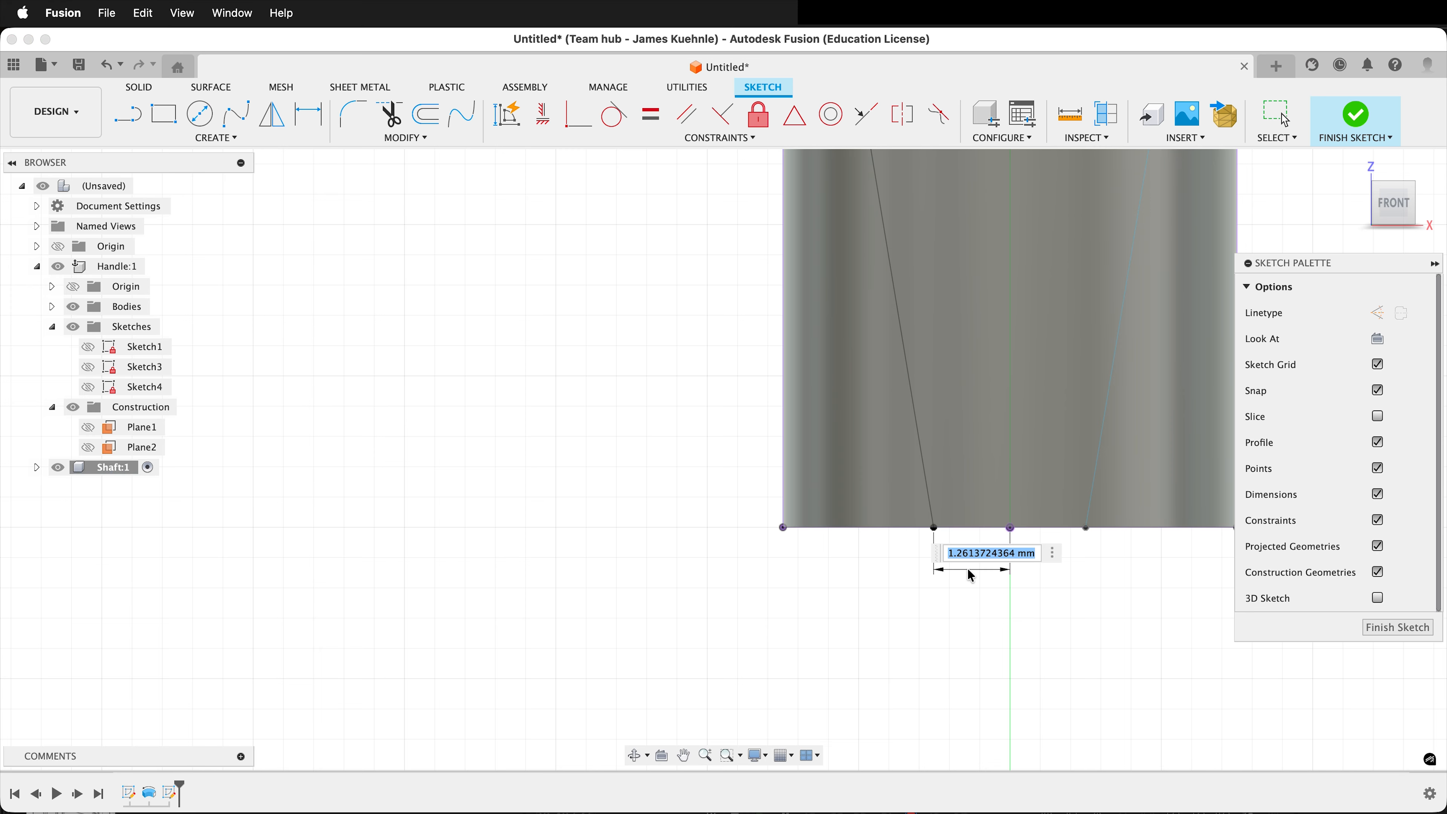
type("3")
key("Return")
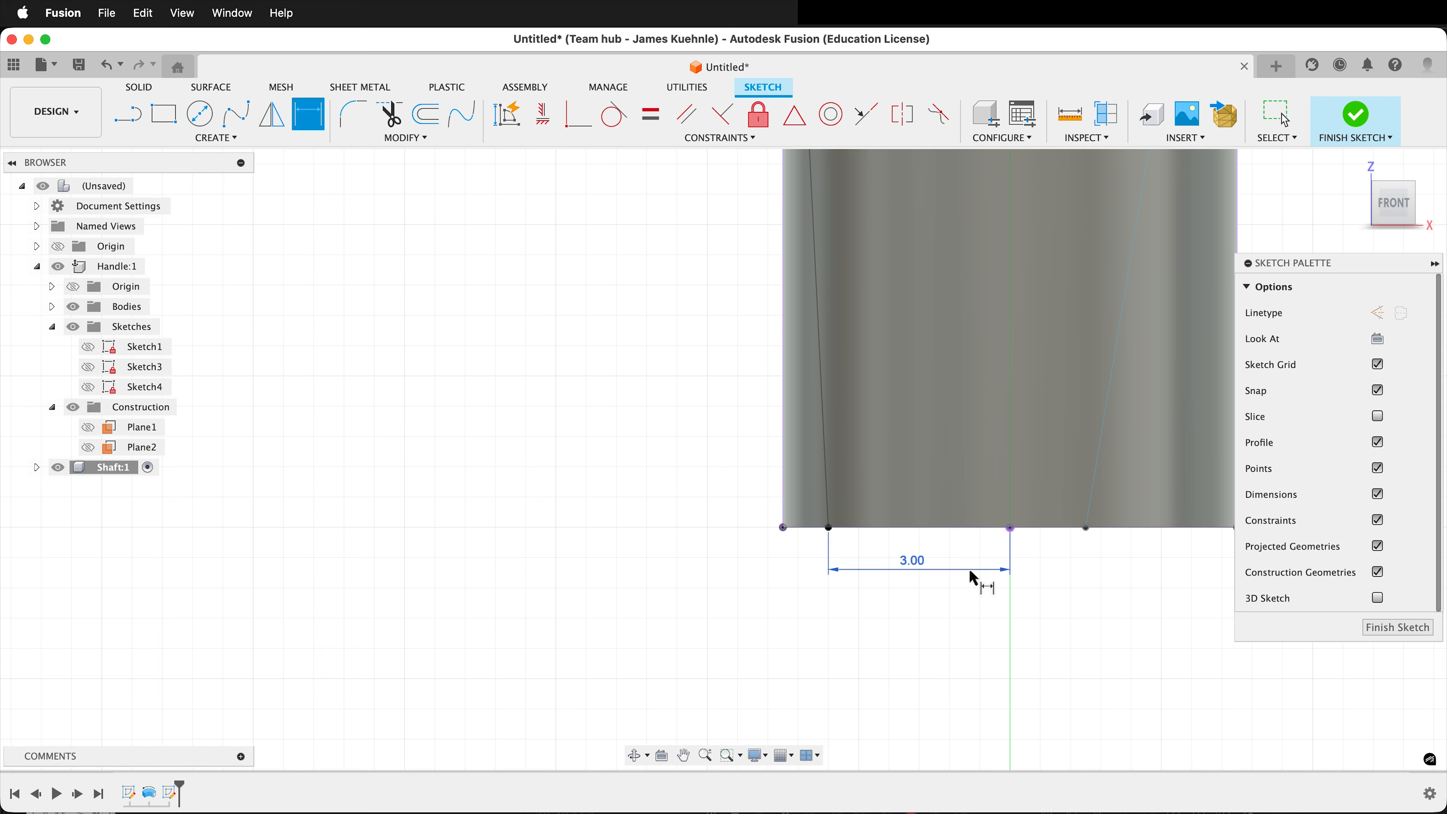
Dimension the right tapering line's lower endpoint to the bottom edge's midpoint, linked to the existing 3 mm dimension, and finish the sketch.
left_click(1011, 529)
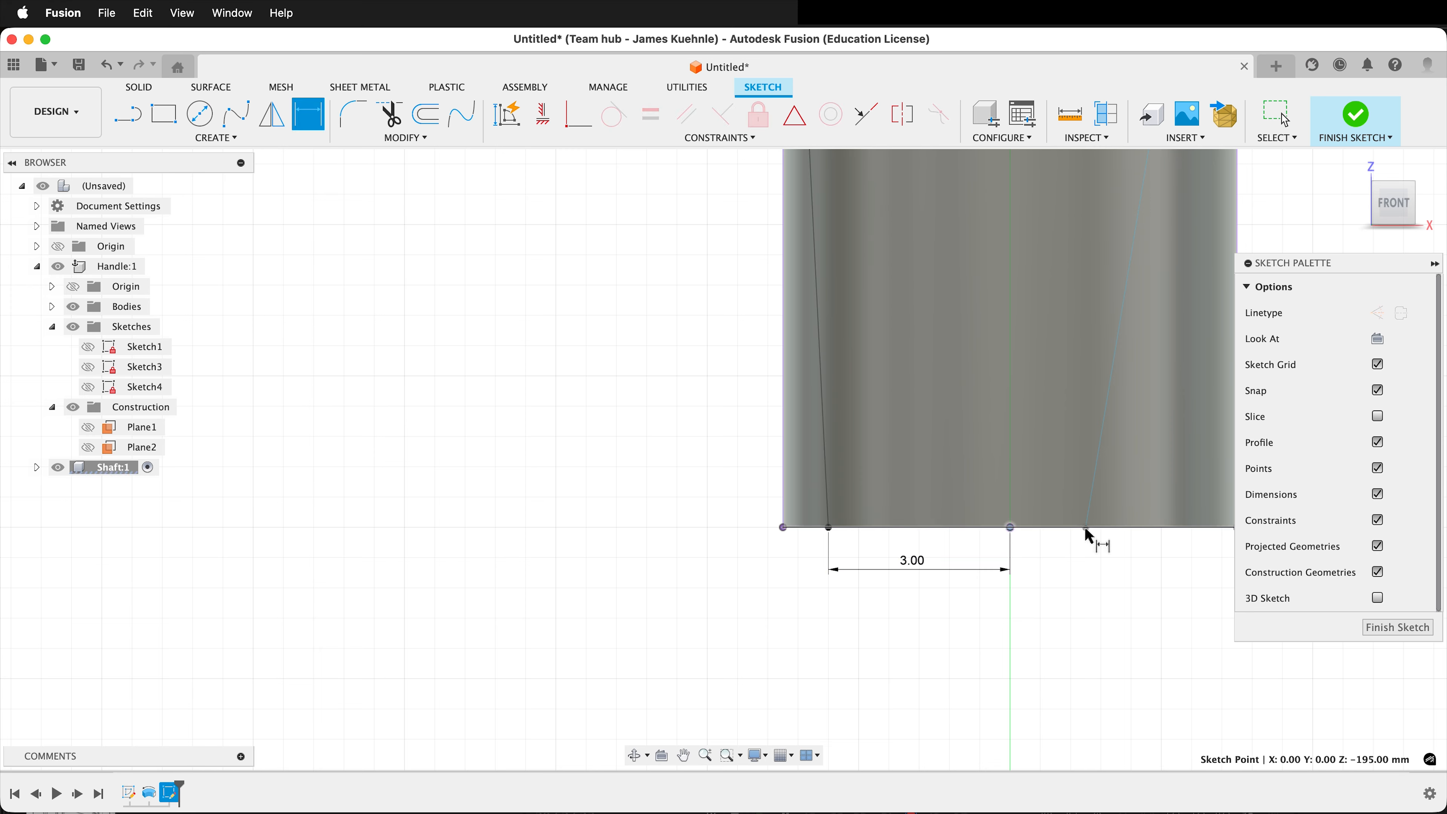
left_click(1086, 528)
left_click(1053, 570)
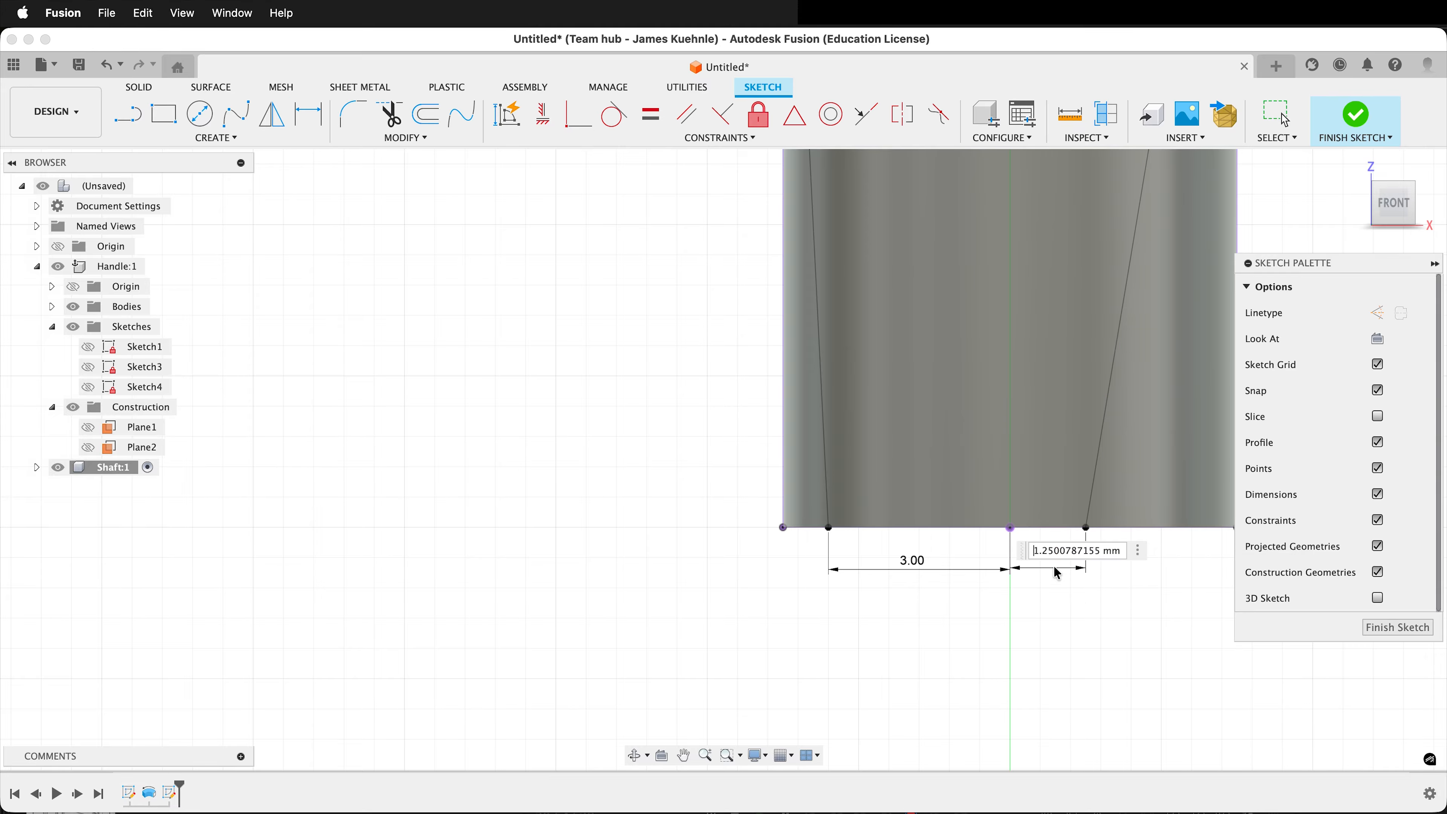
left_click(912, 561)
key("Return")
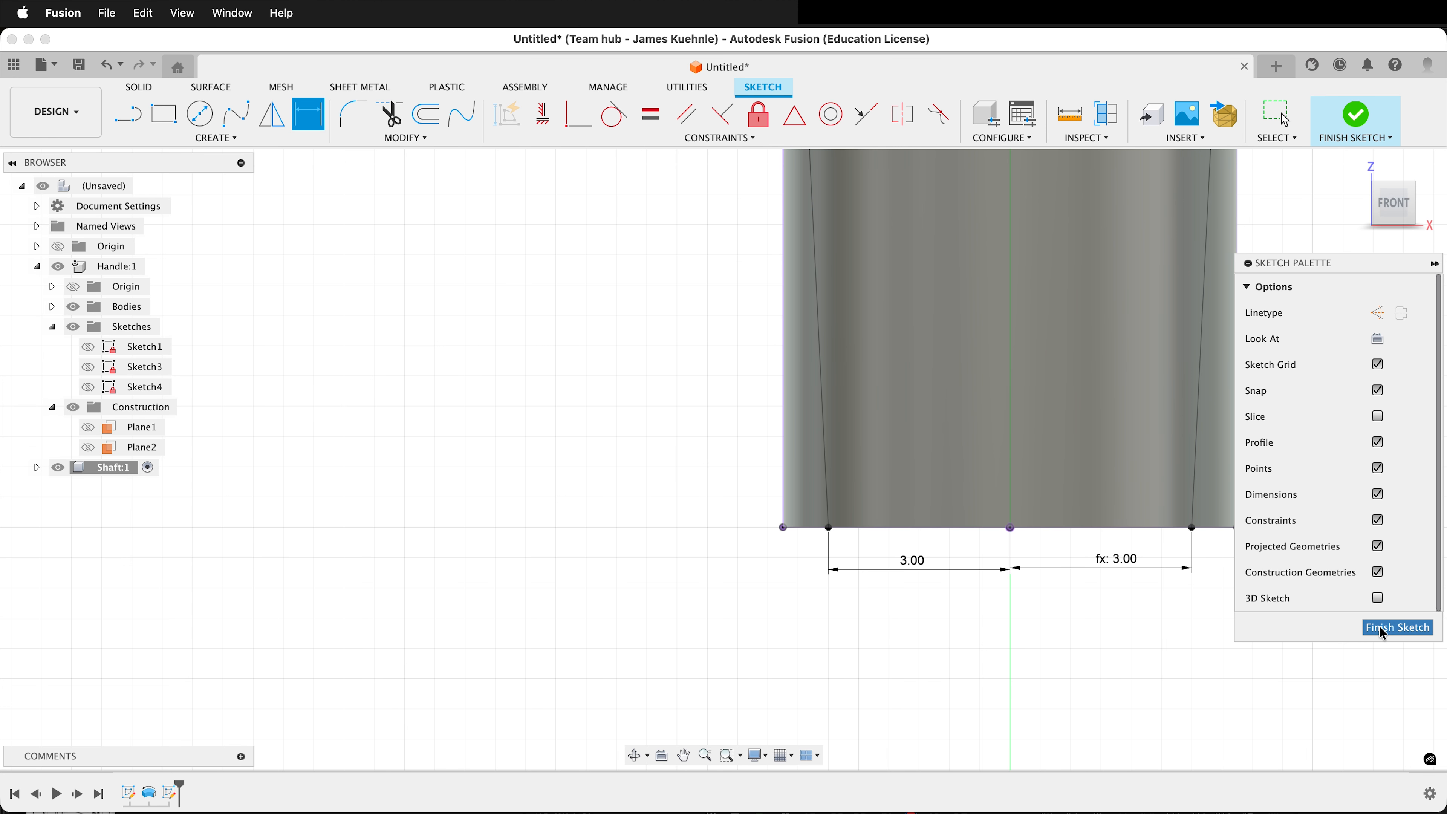
left_click(1382, 633)
Extrude the two narrow side profiles of the tip as a symmetric cut with the extent set to All.
scroll(981, 602, "down", 5)
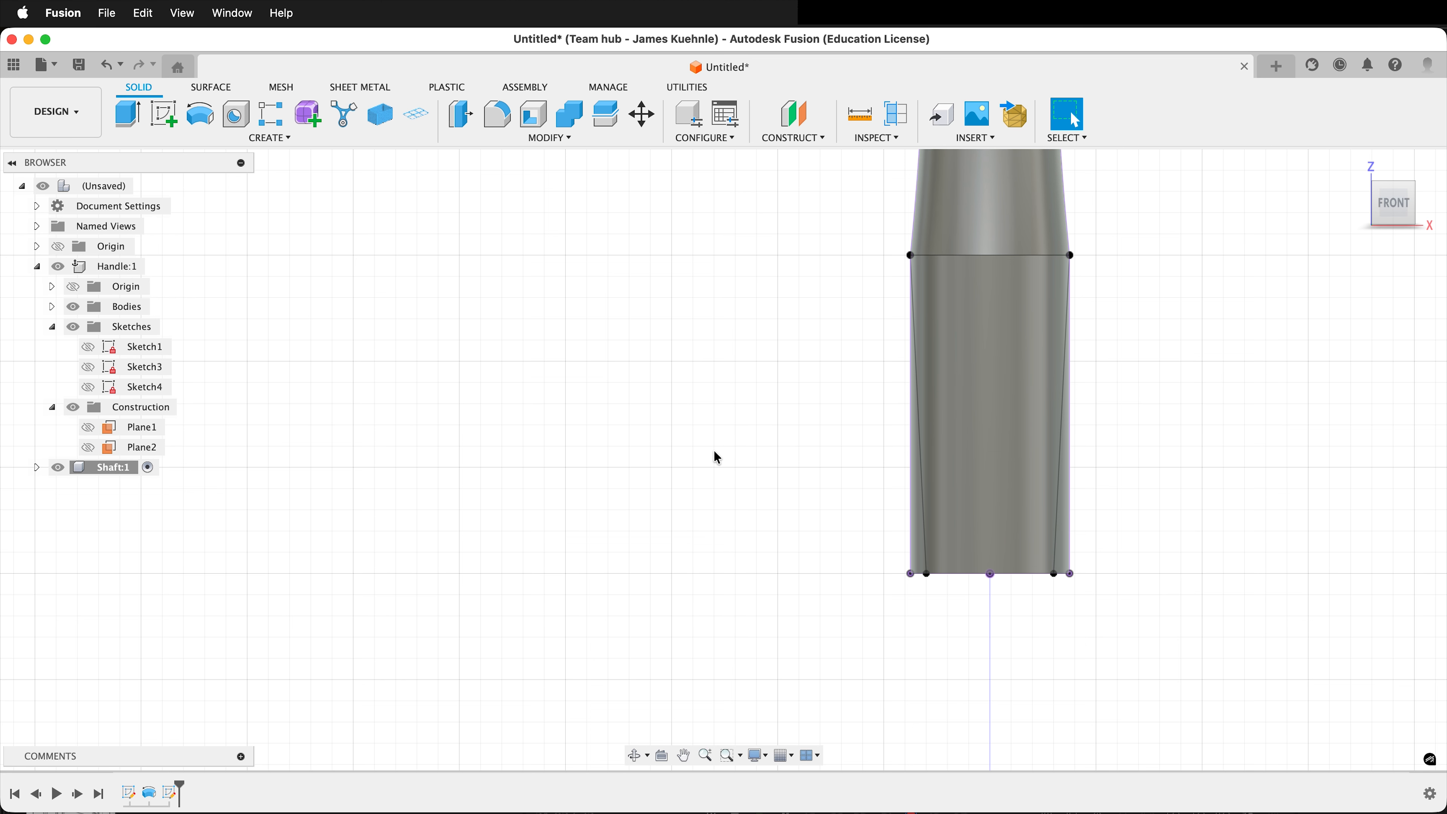
key("e")
left_click(918, 529)
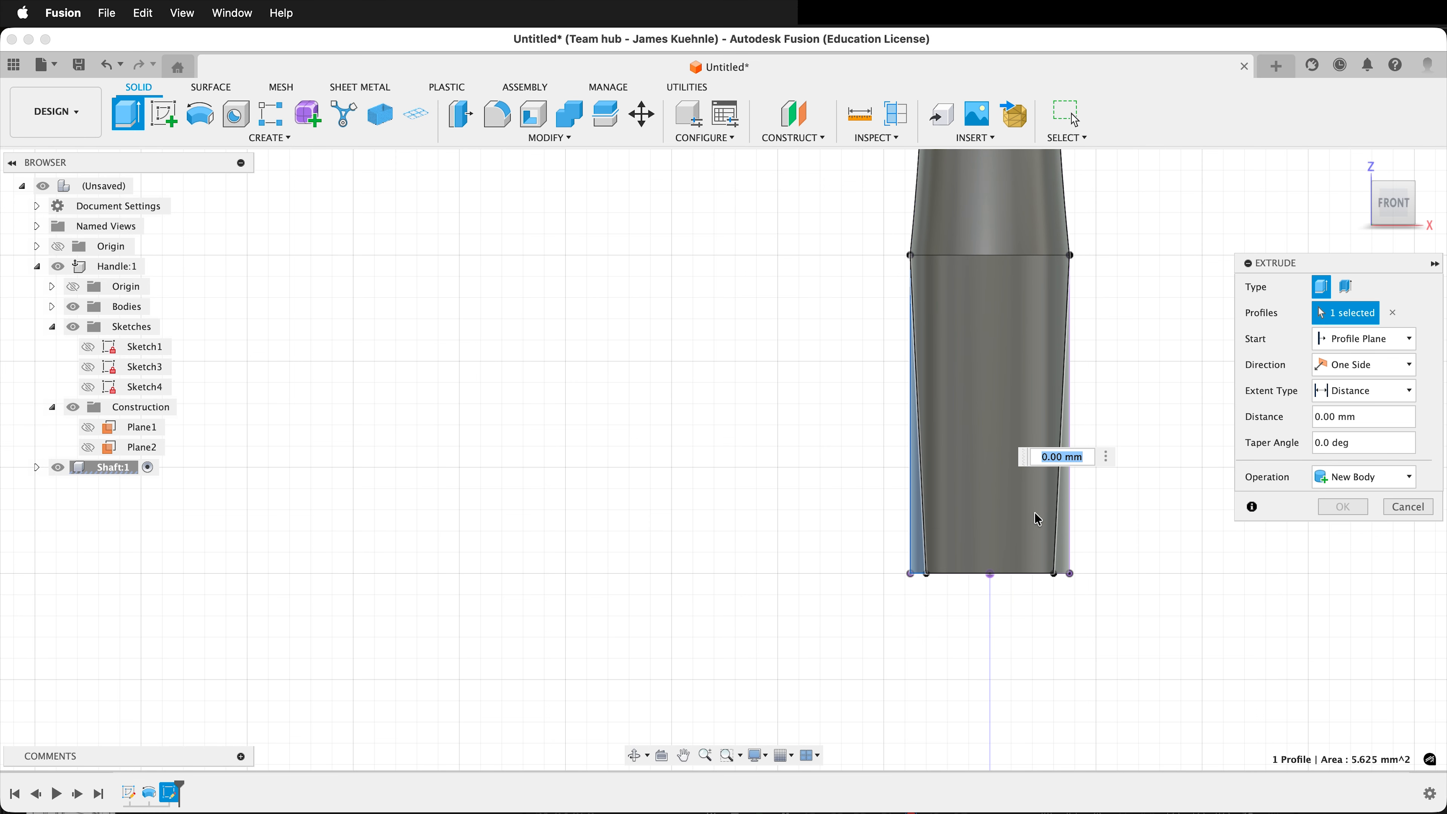
left_click(1065, 543)
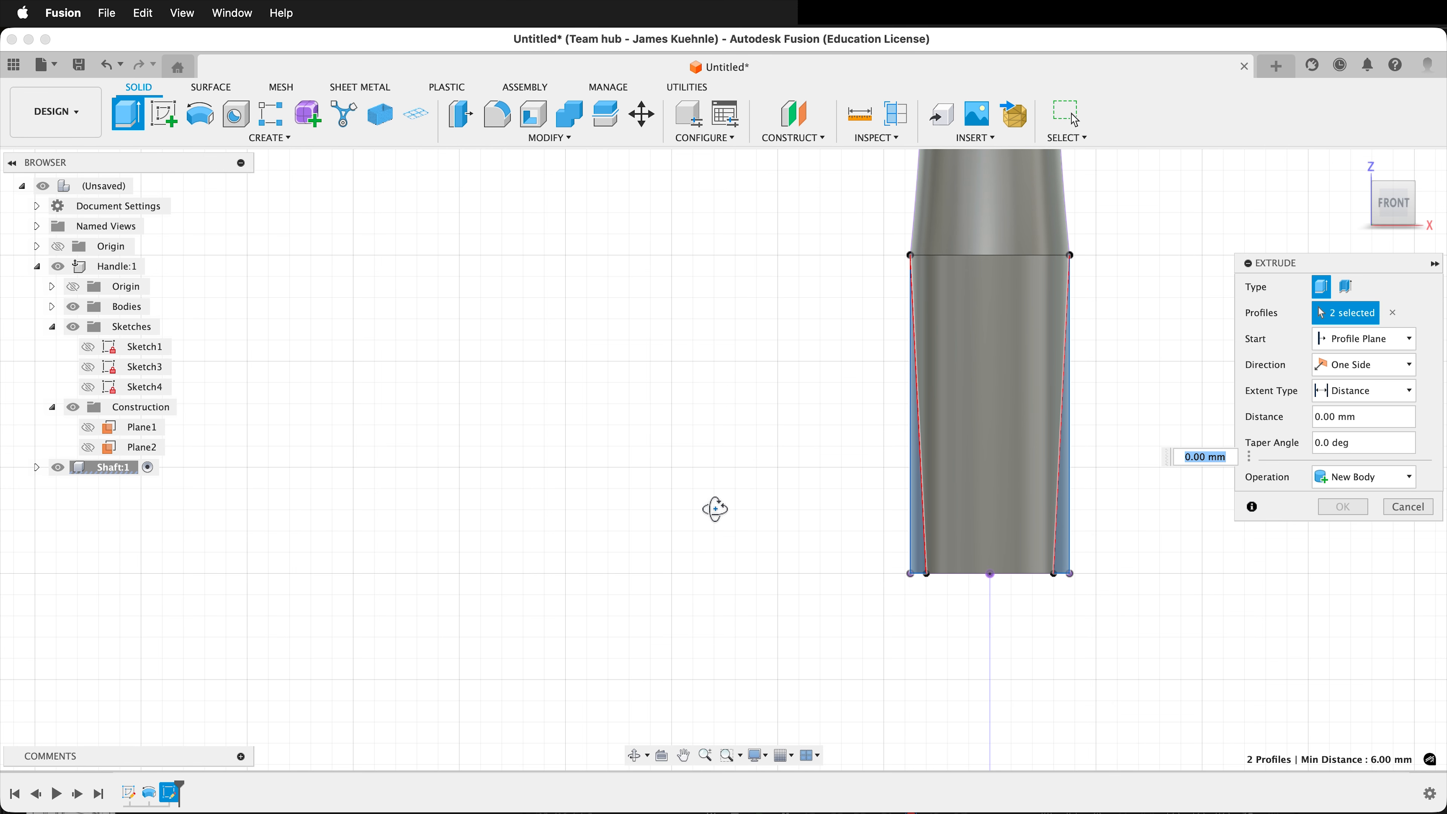
middle_click_drag(714, 507, 1003, 501, "shift")
left_click(1326, 363)
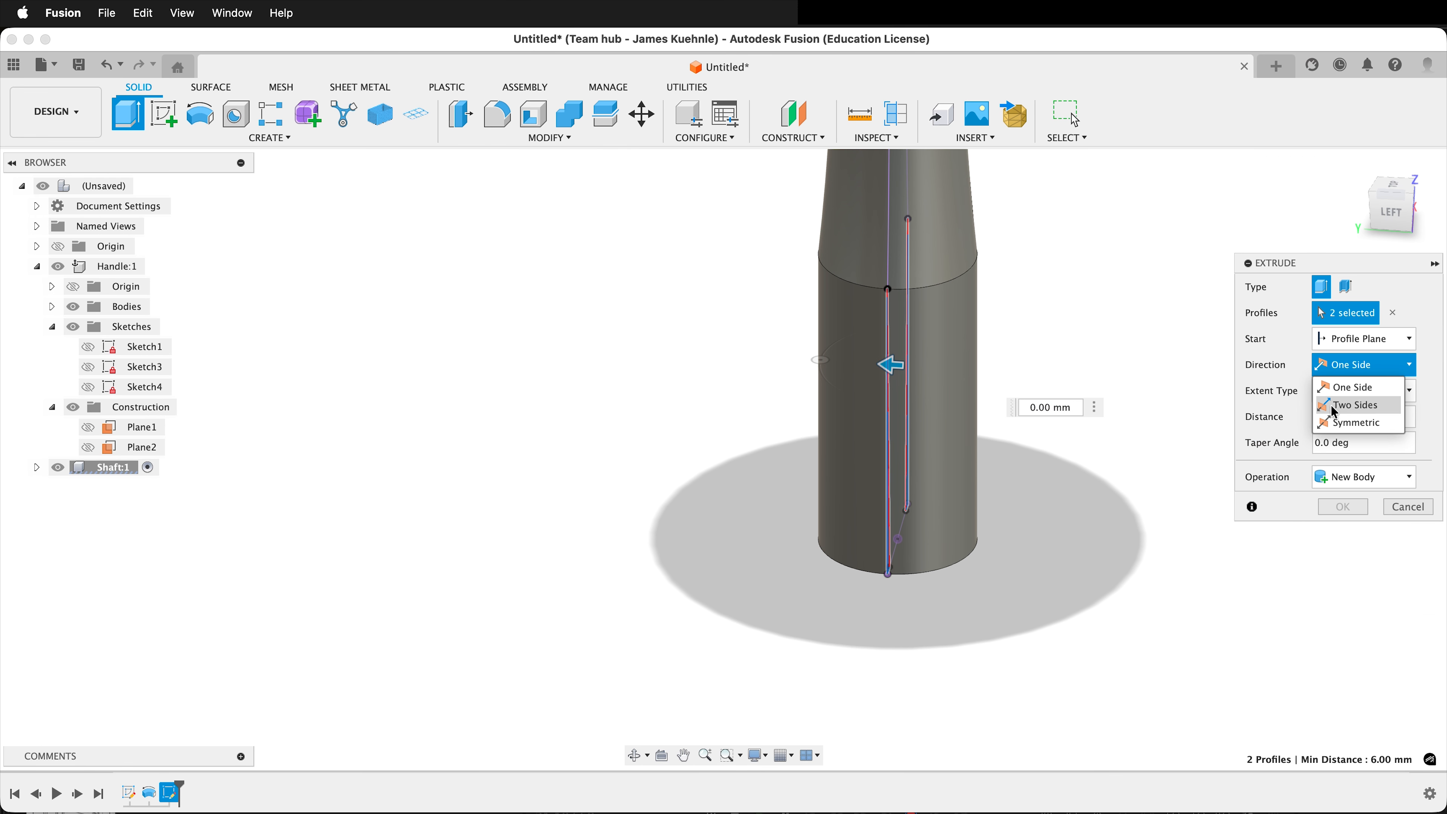
left_click(1335, 420)
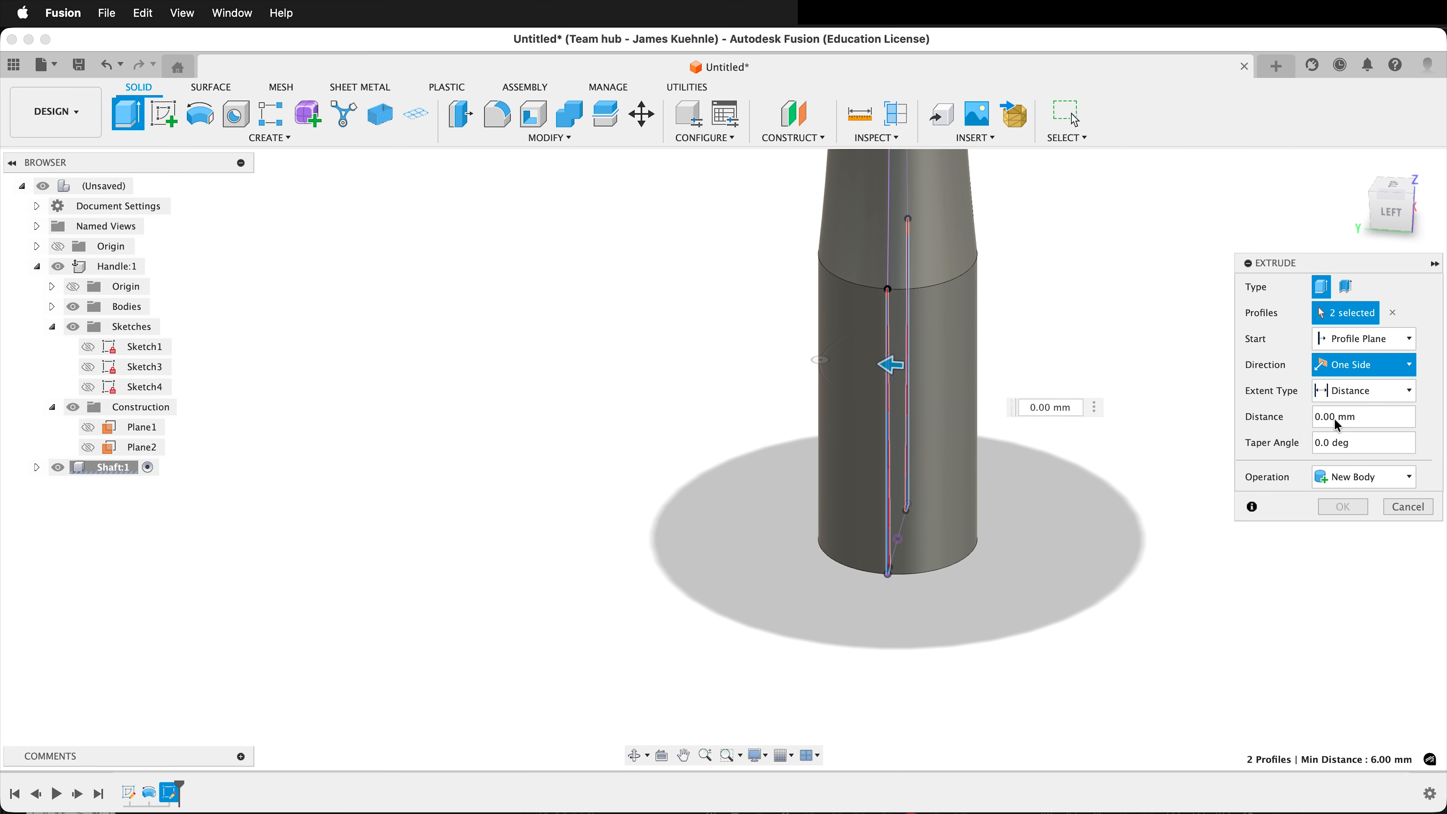
left_click(1375, 398)
left_click(1365, 435)
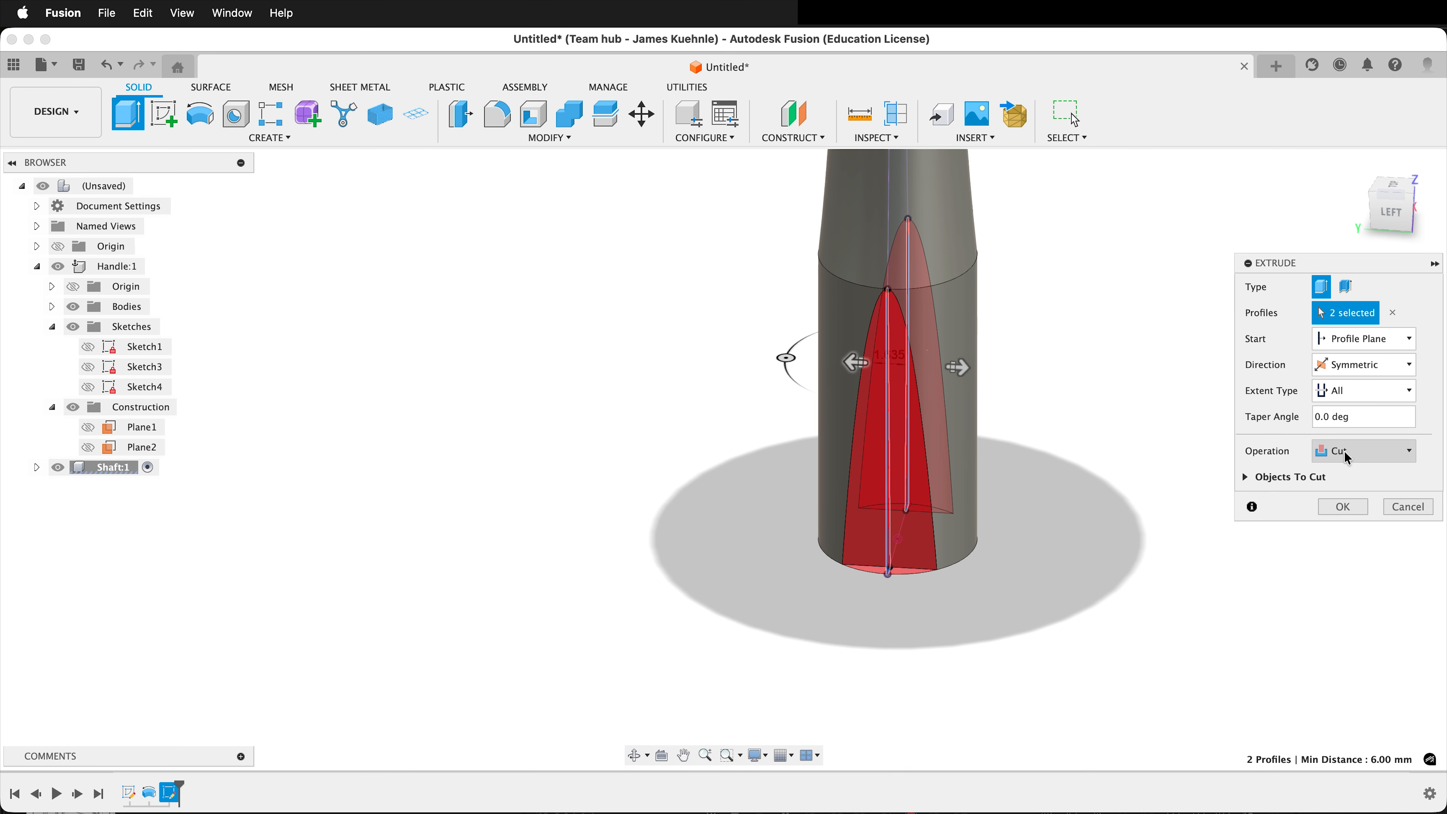
left_click(1334, 515)
Start a new sketch in the Shaft component on the side (YZ) origin plane.
scroll(1150, 496, "down", 4)
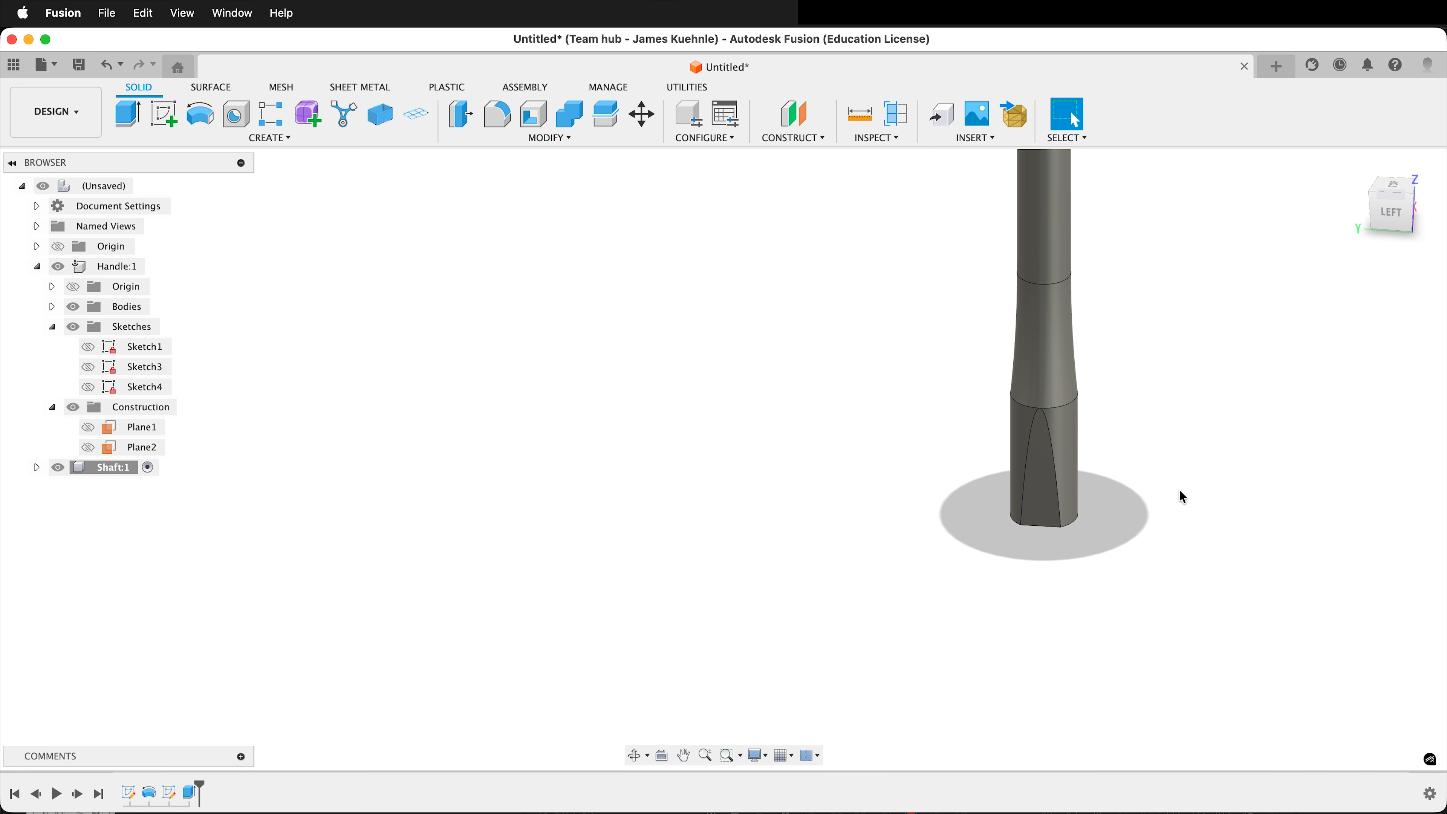
middle_click_drag(1182, 497, 1065, 444, "shift")
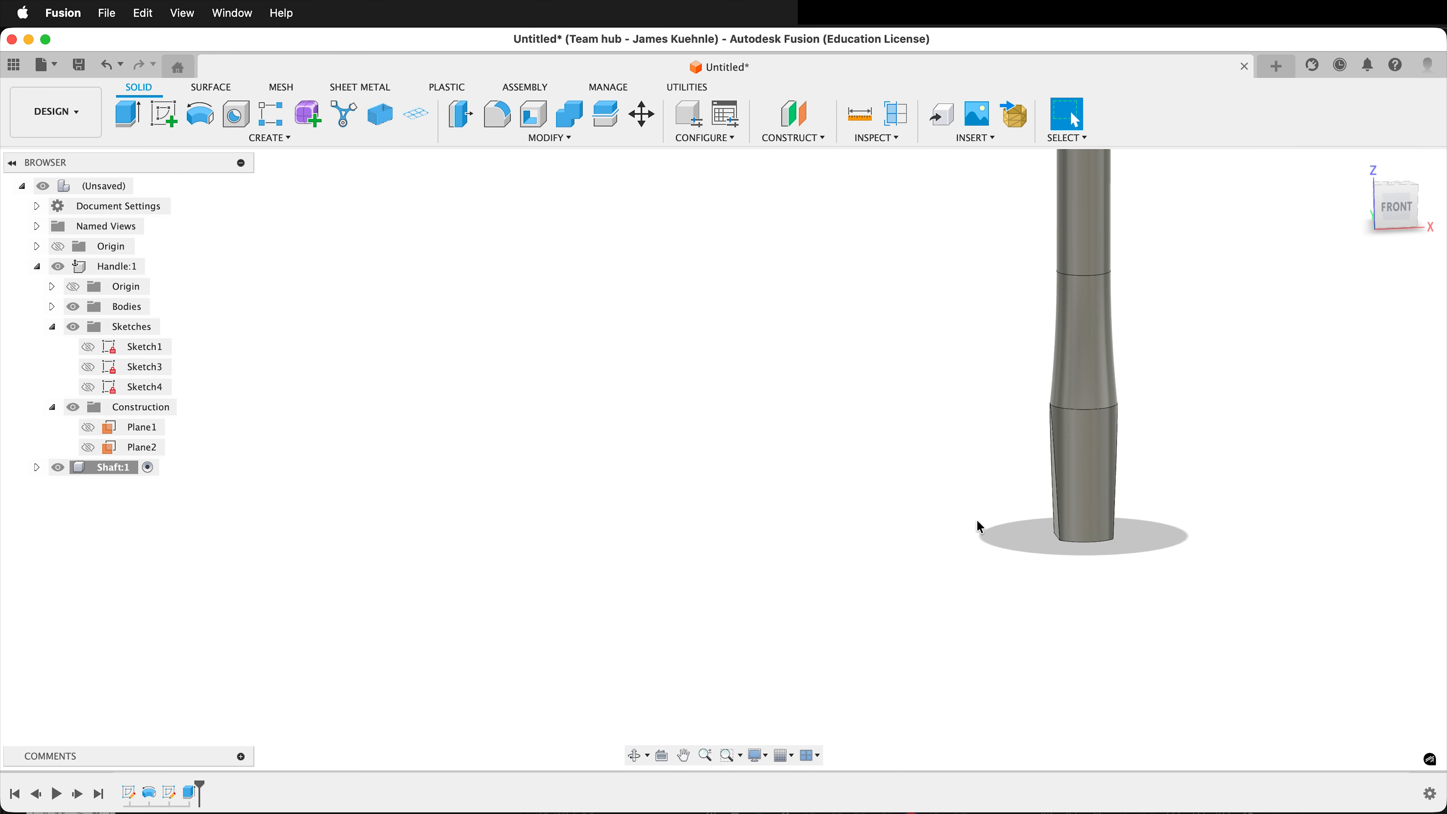
middle_click_drag(979, 527, 1097, 509, "shift")
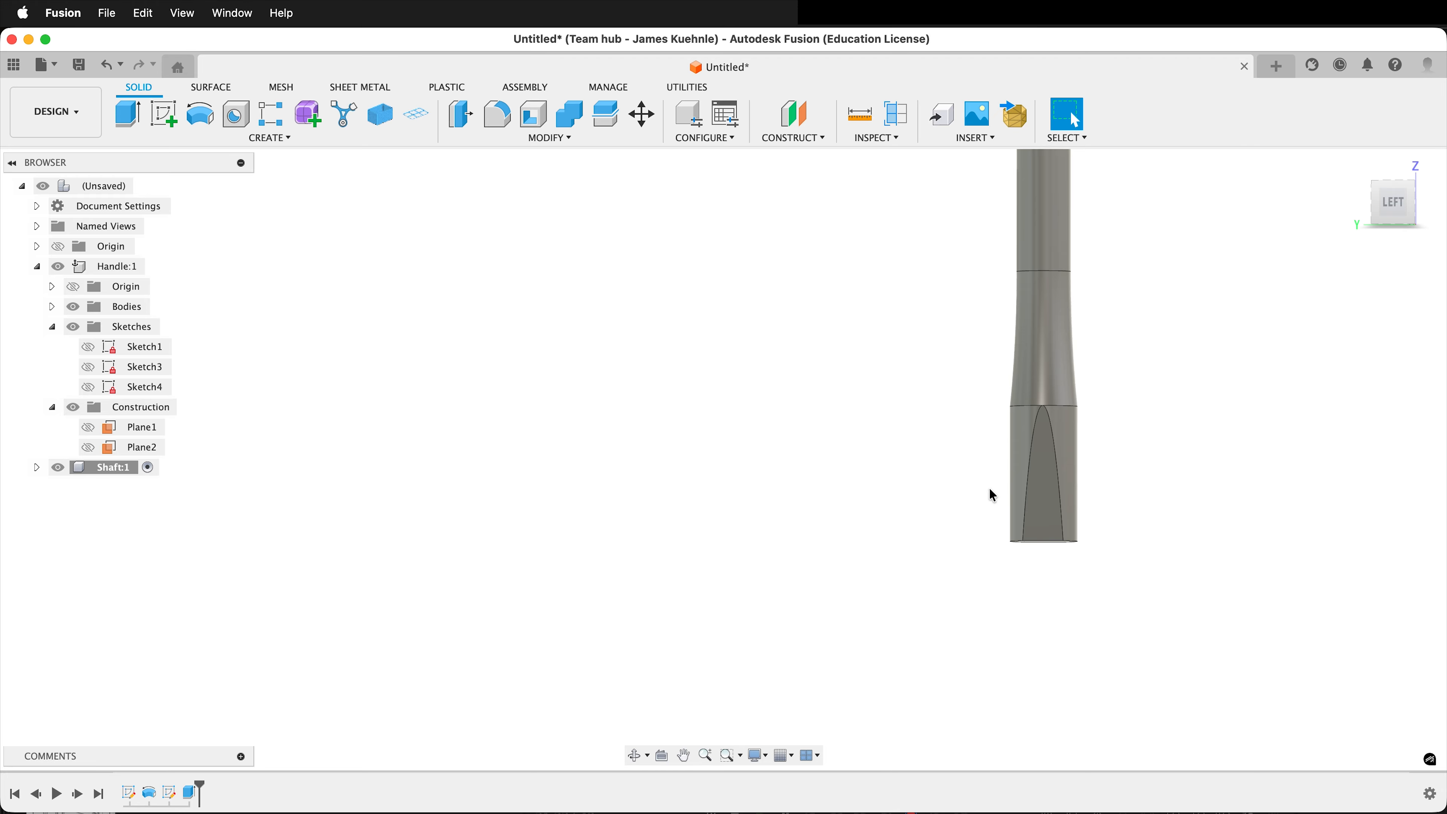
scroll(985, 492, "down", 5)
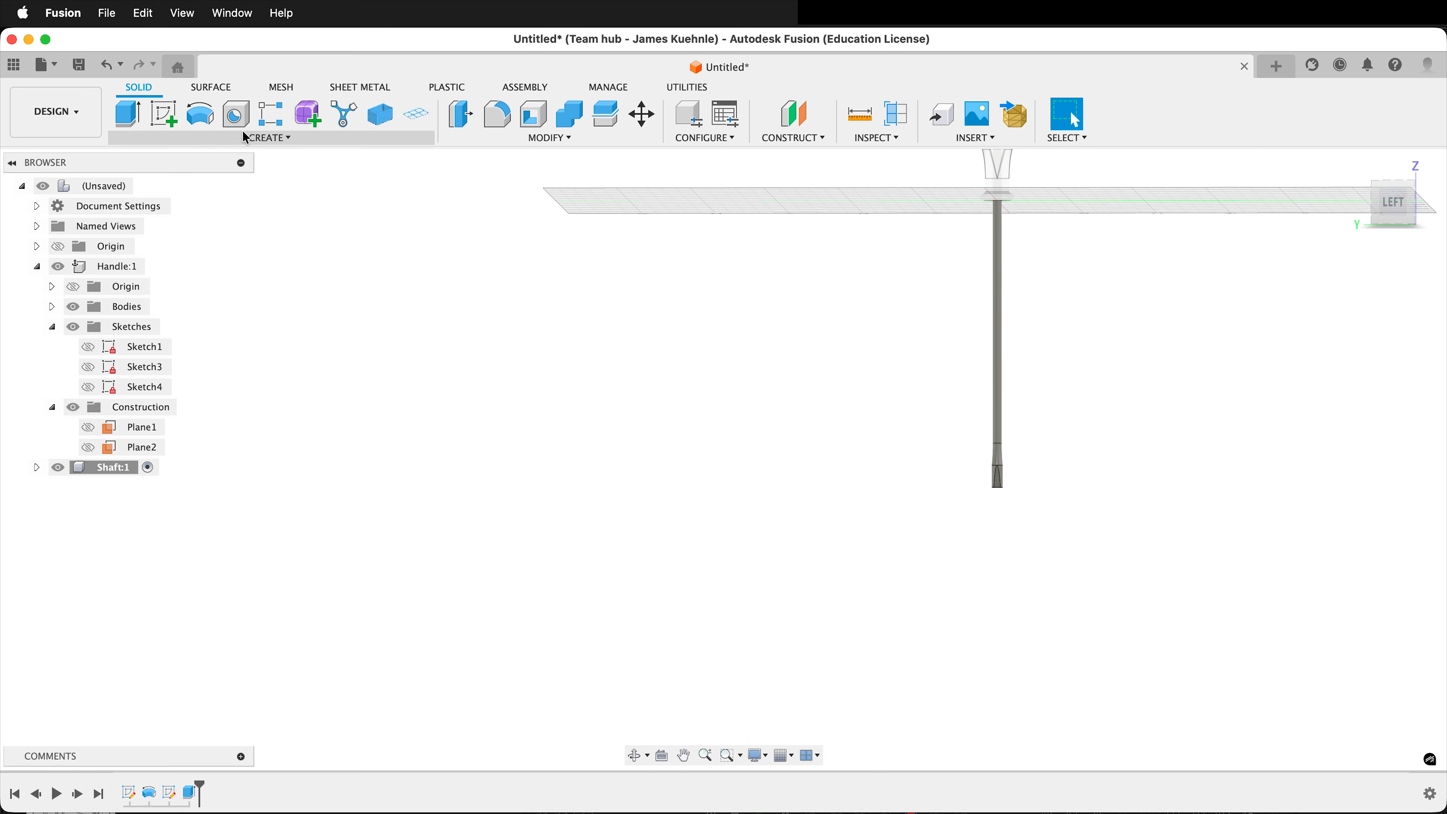
left_click(146, 110)
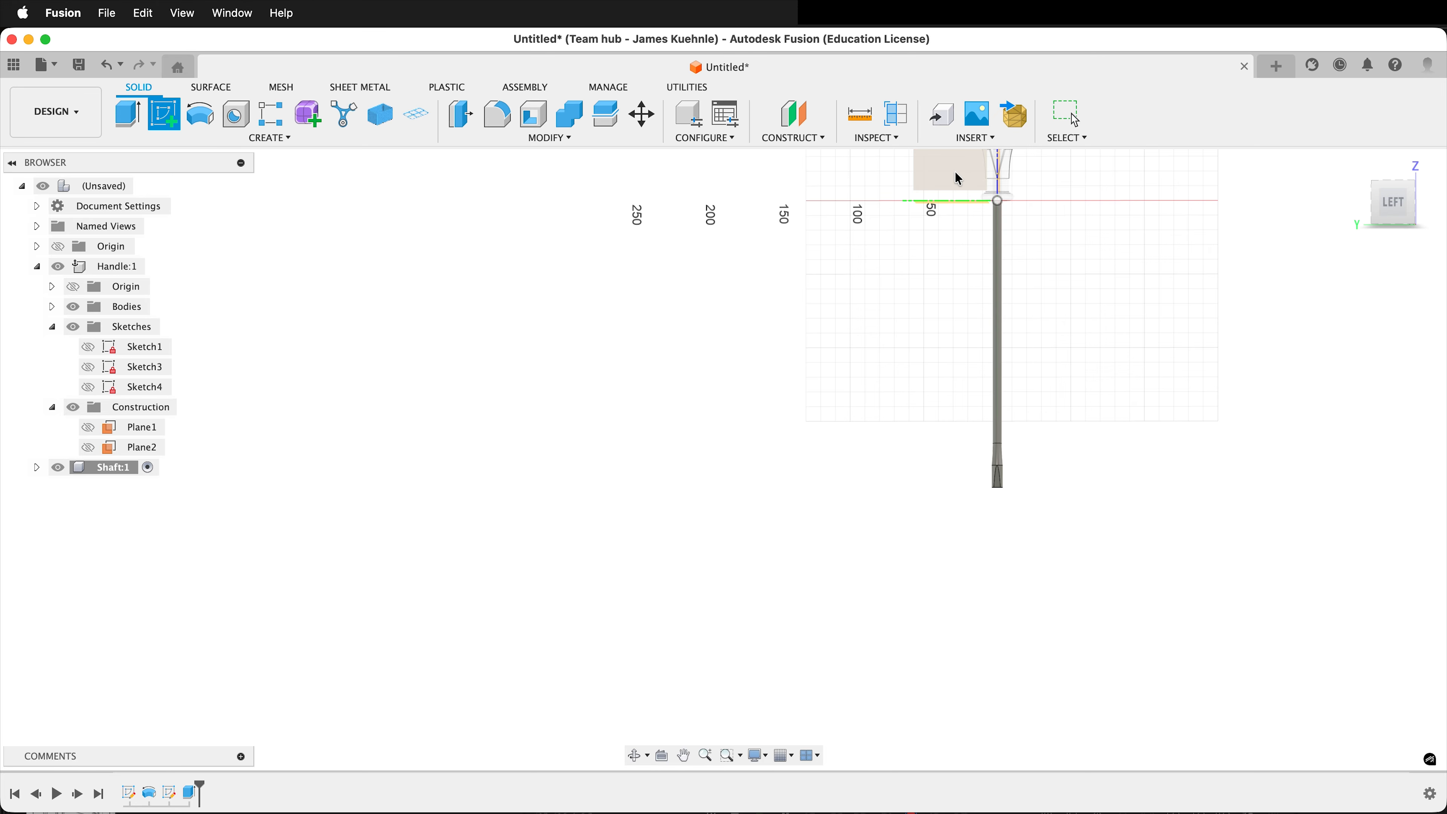
left_click(954, 171)
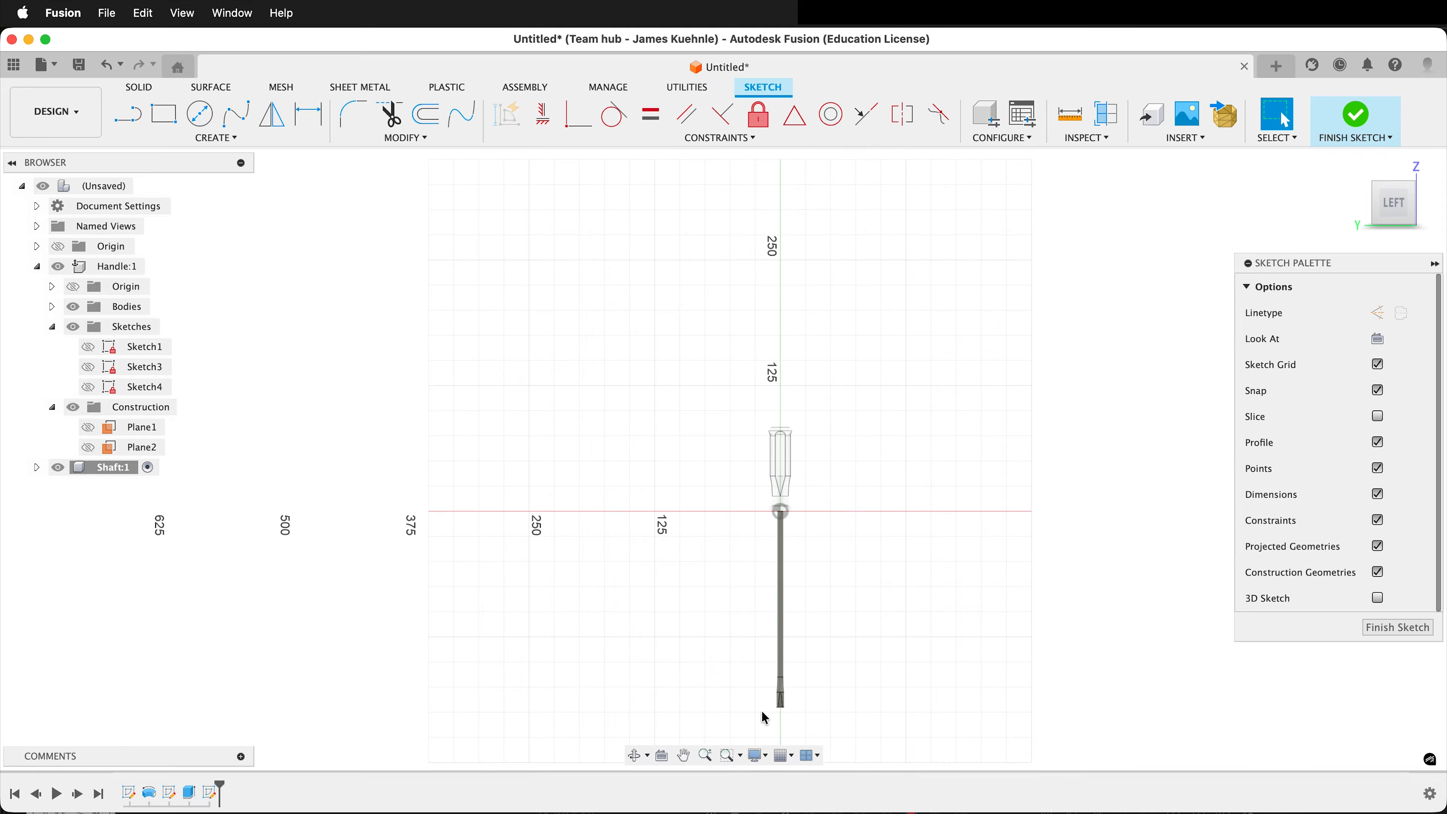
Project the whole shaft body into the side-plane sketch, using the body selection filter with the projection link on.
scroll(765, 715, "up", 5)
scroll(869, 726, "up", 3)
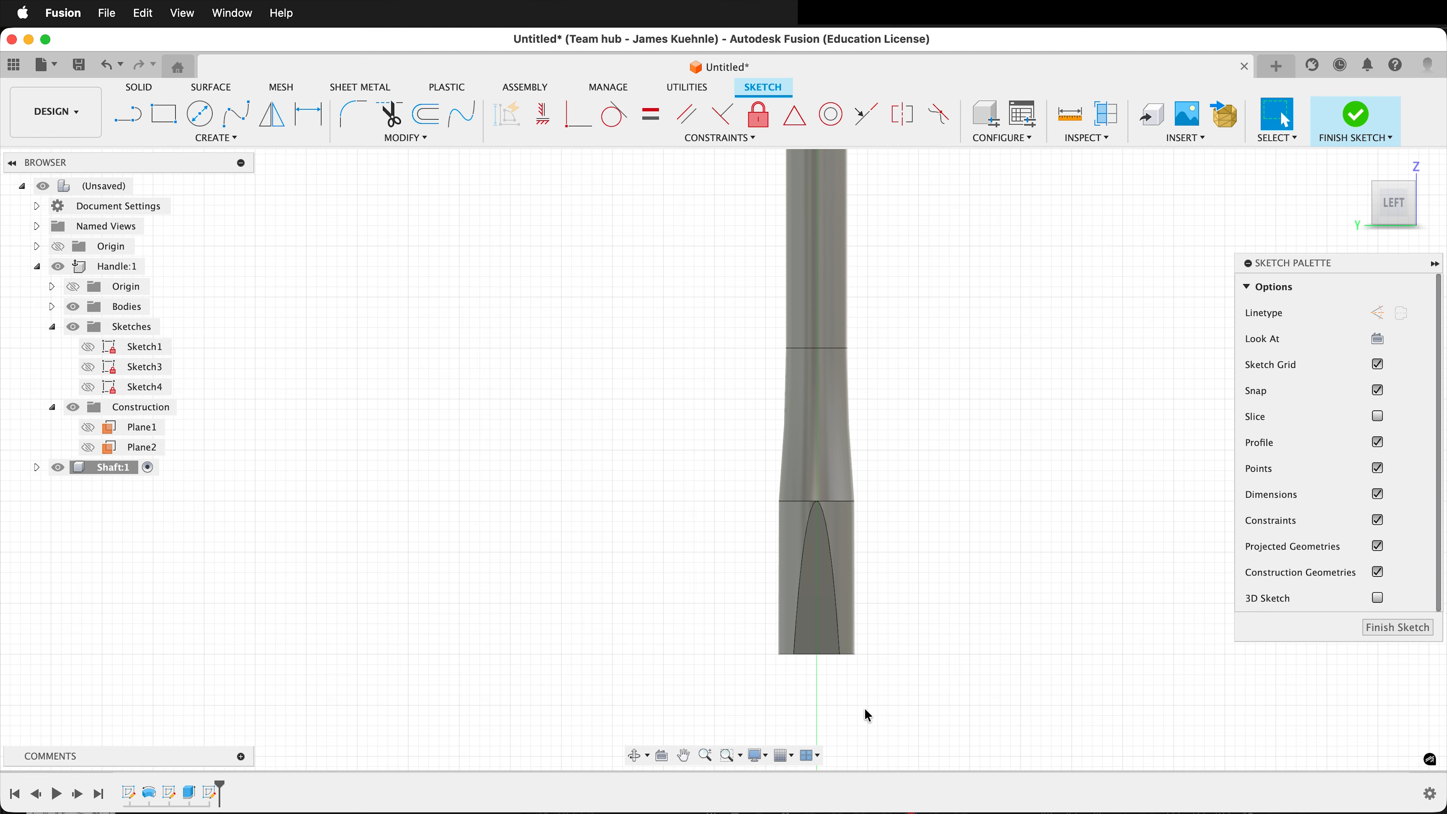
key("p")
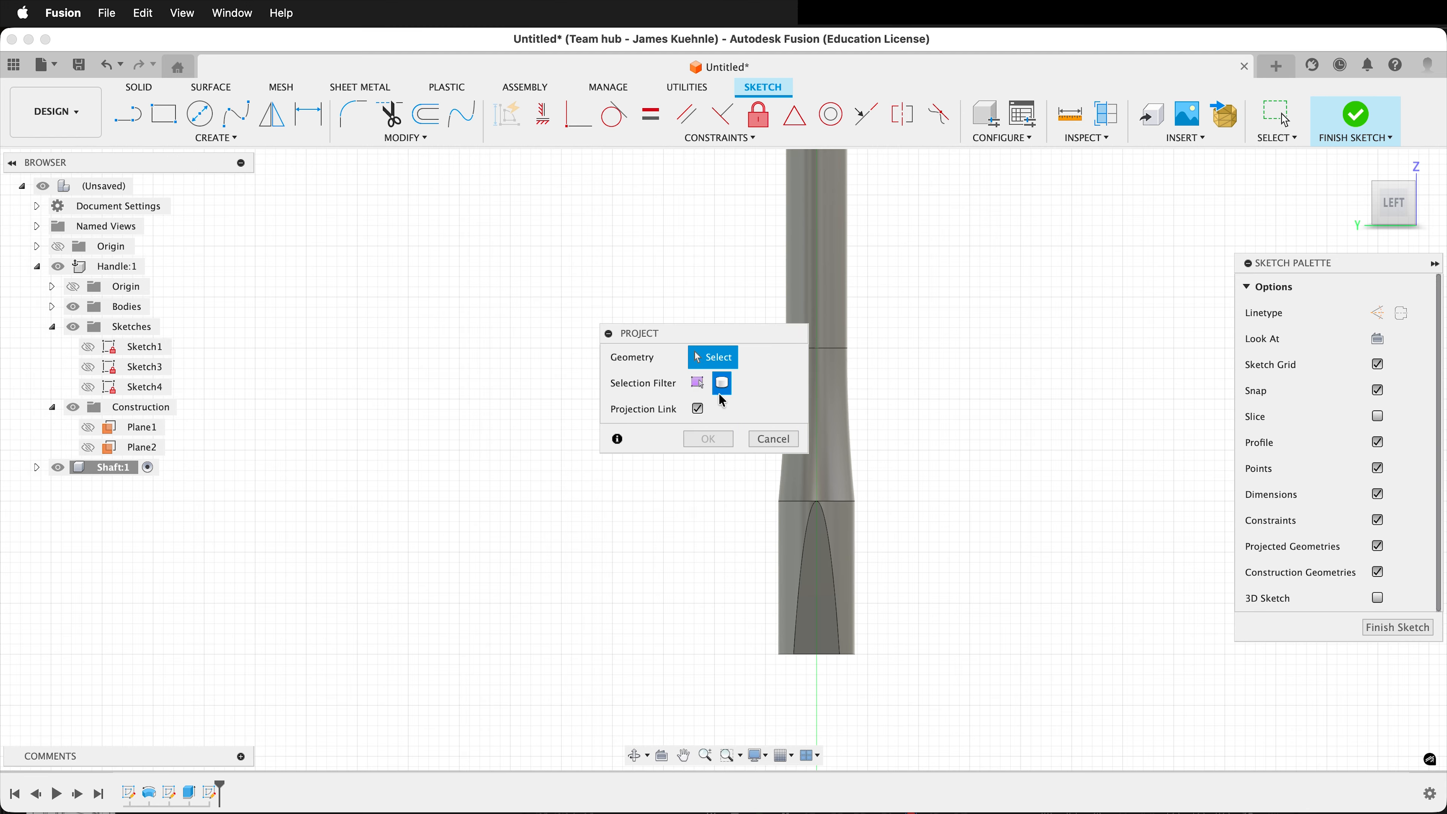
left_click(817, 242)
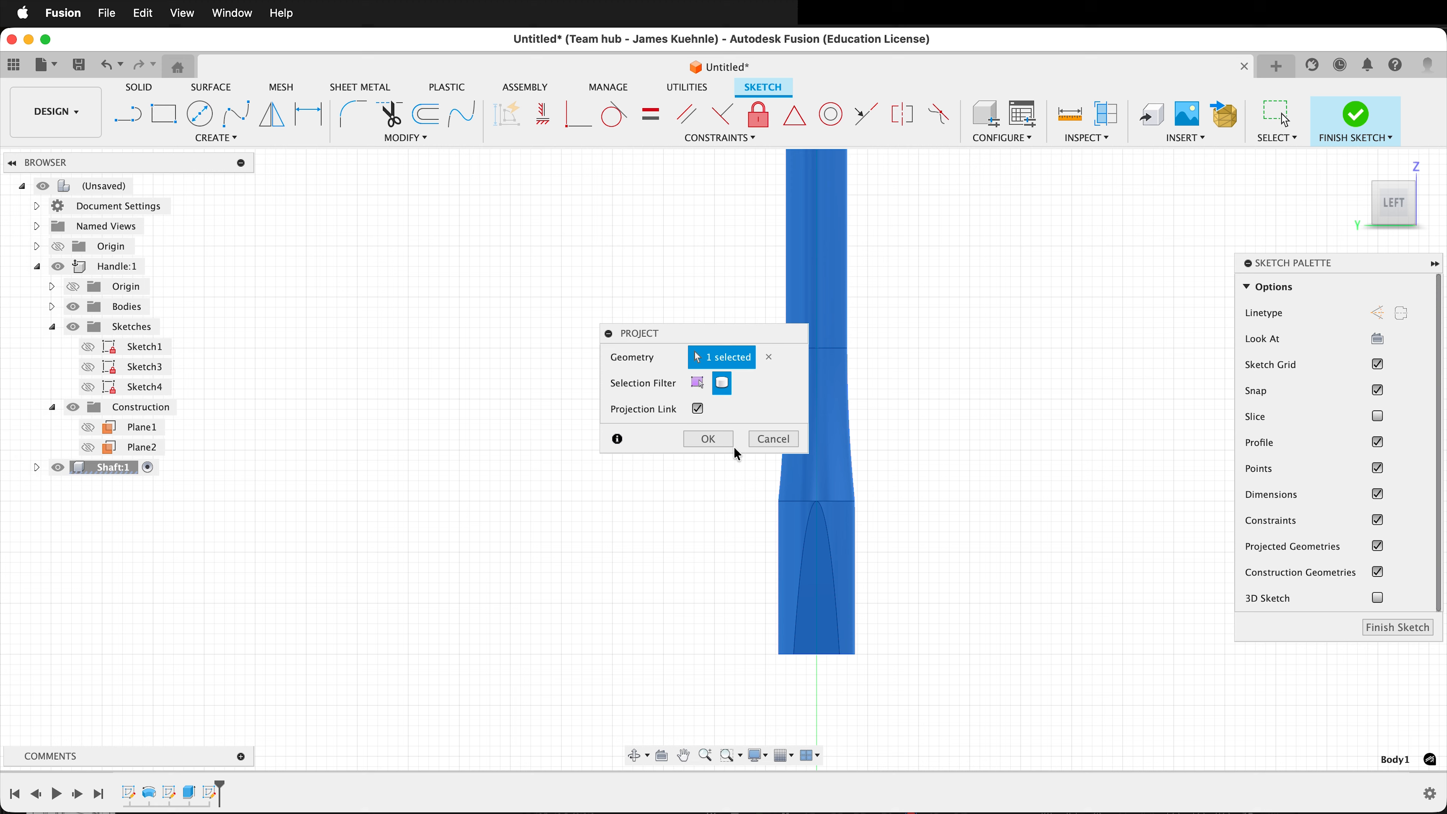
left_click(709, 439)
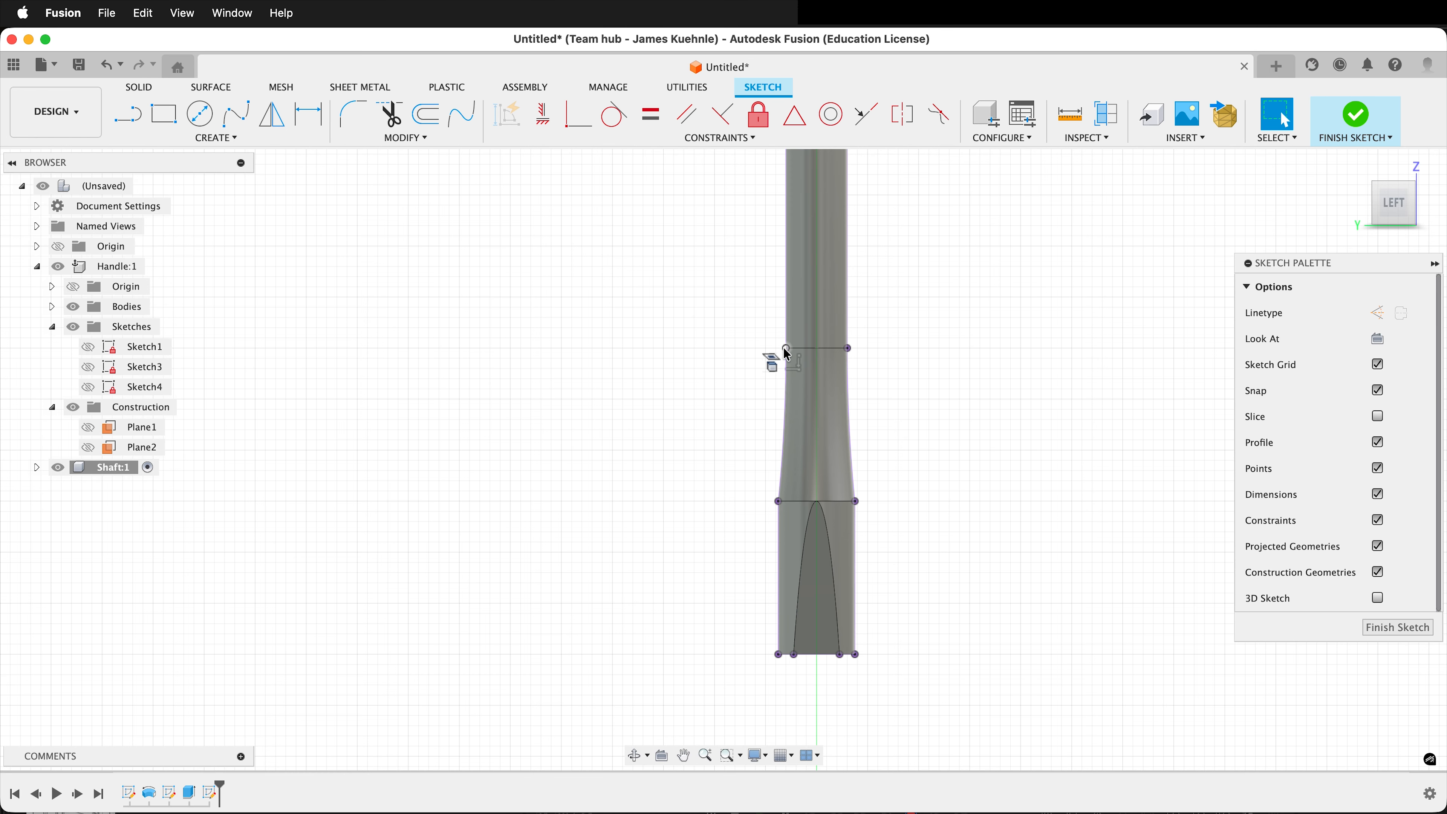
Sketch two inward-tapering lines from the flared section's upper corners to the shaft's bottom edge, ending about 1.2 mm apart.
scroll(701, 326, "up", 3)
key("l")
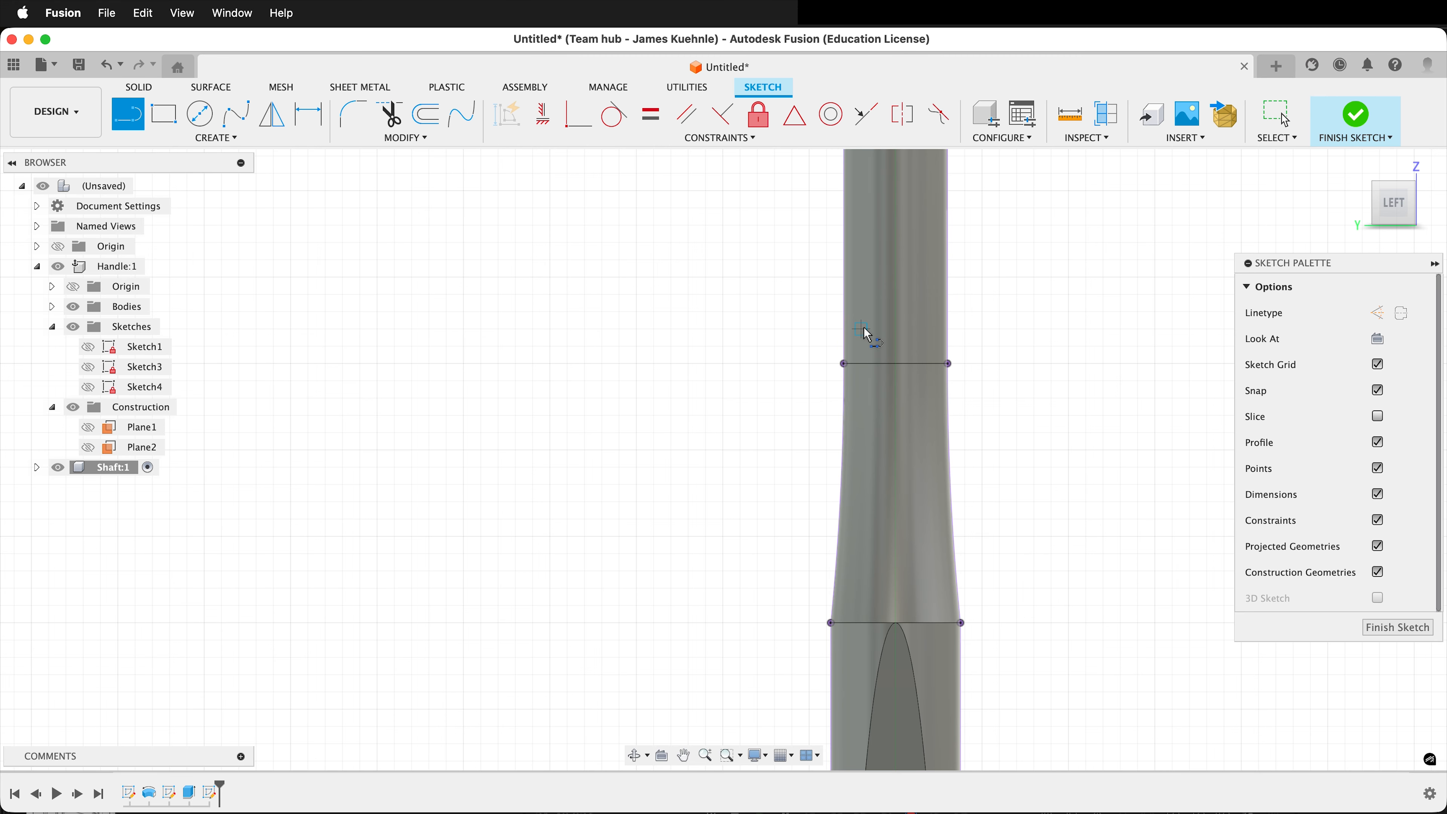
left_click(845, 365)
scroll(737, 342, "down", 3)
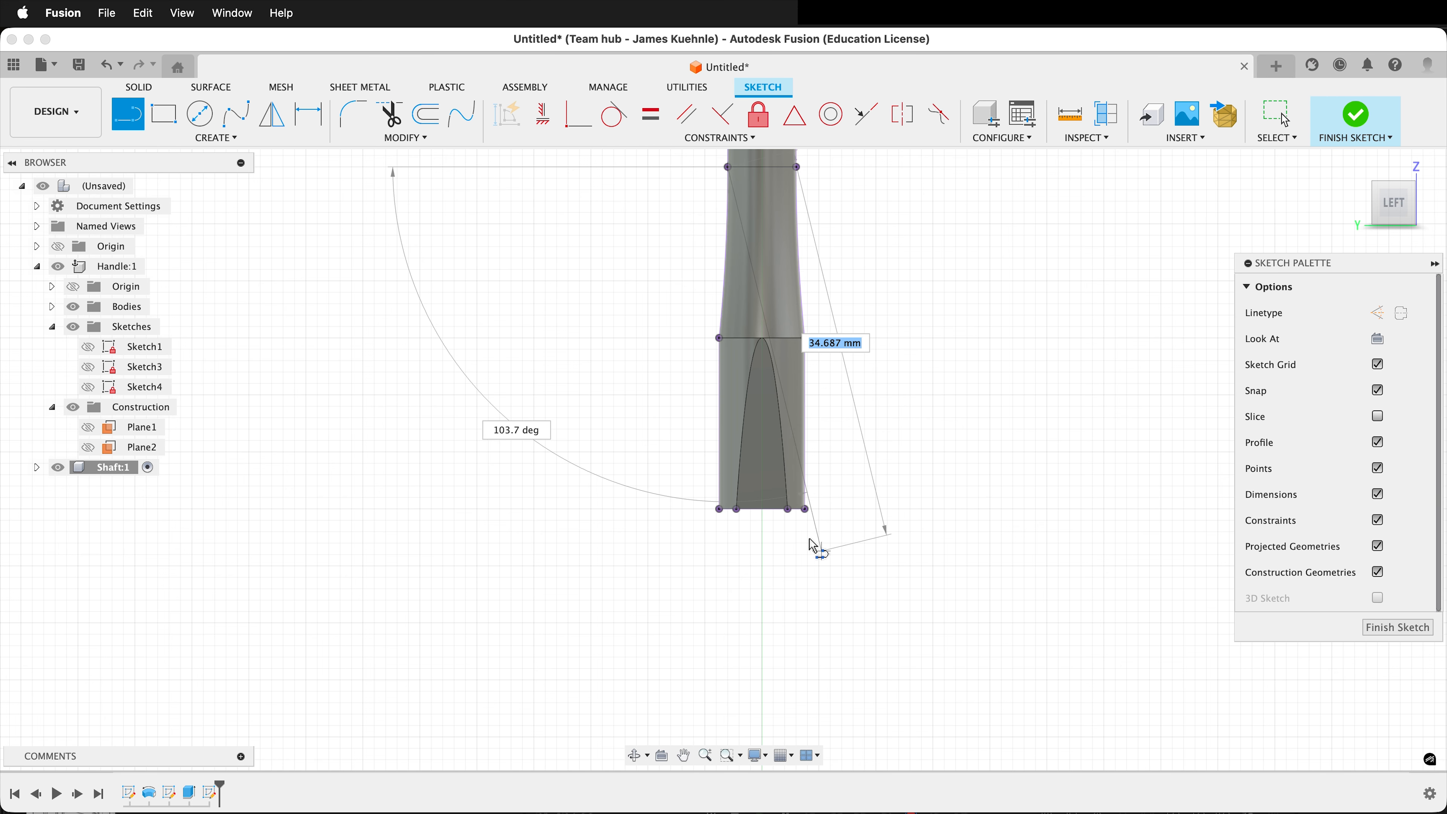
scroll(721, 501, "up", 5)
scroll(818, 523, "up", 3)
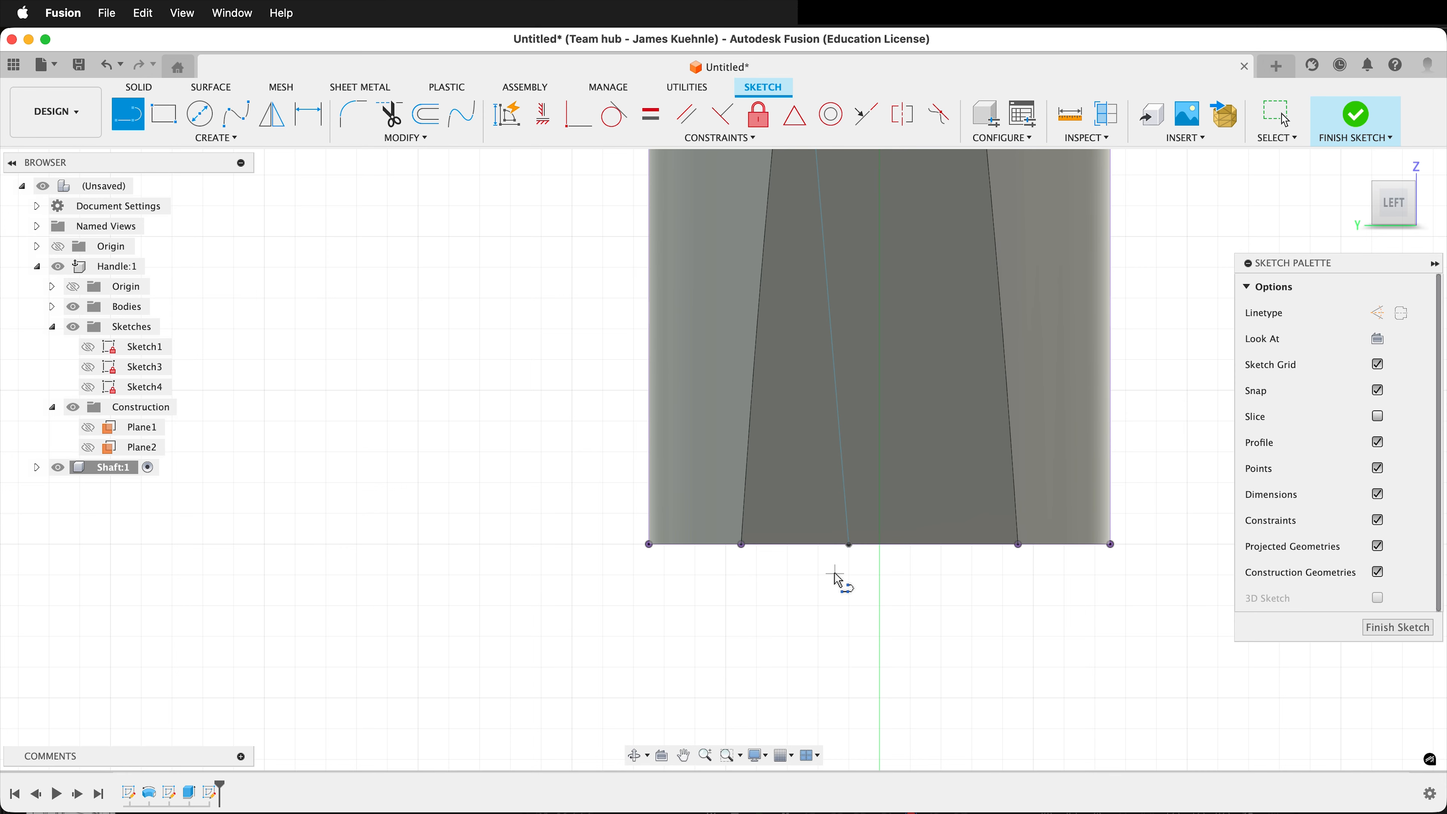
scroll(837, 578, "down", 6)
scroll(836, 238, "up", 3)
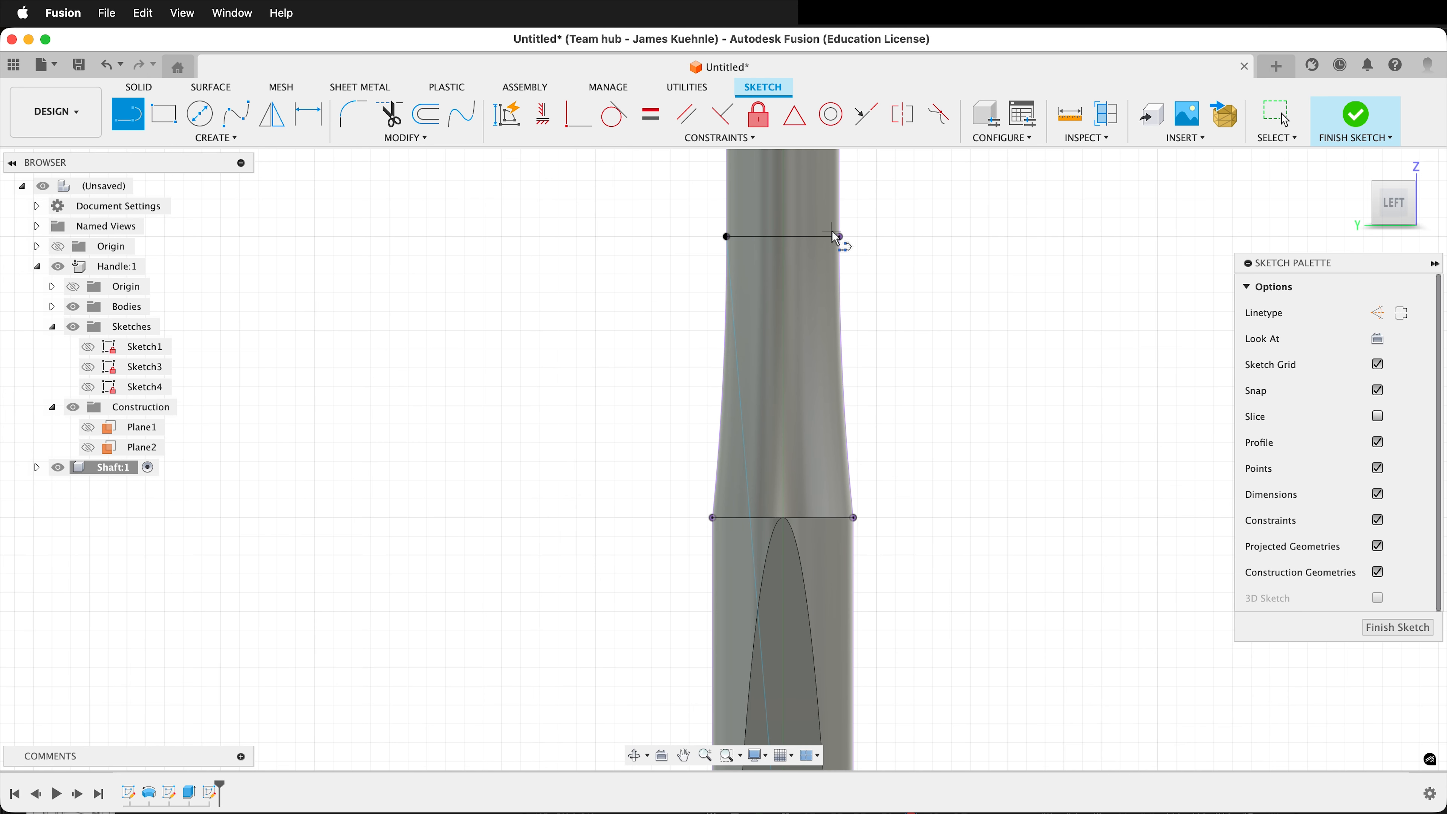
scroll(855, 228, "down", 4)
scroll(839, 481, "up", 4)
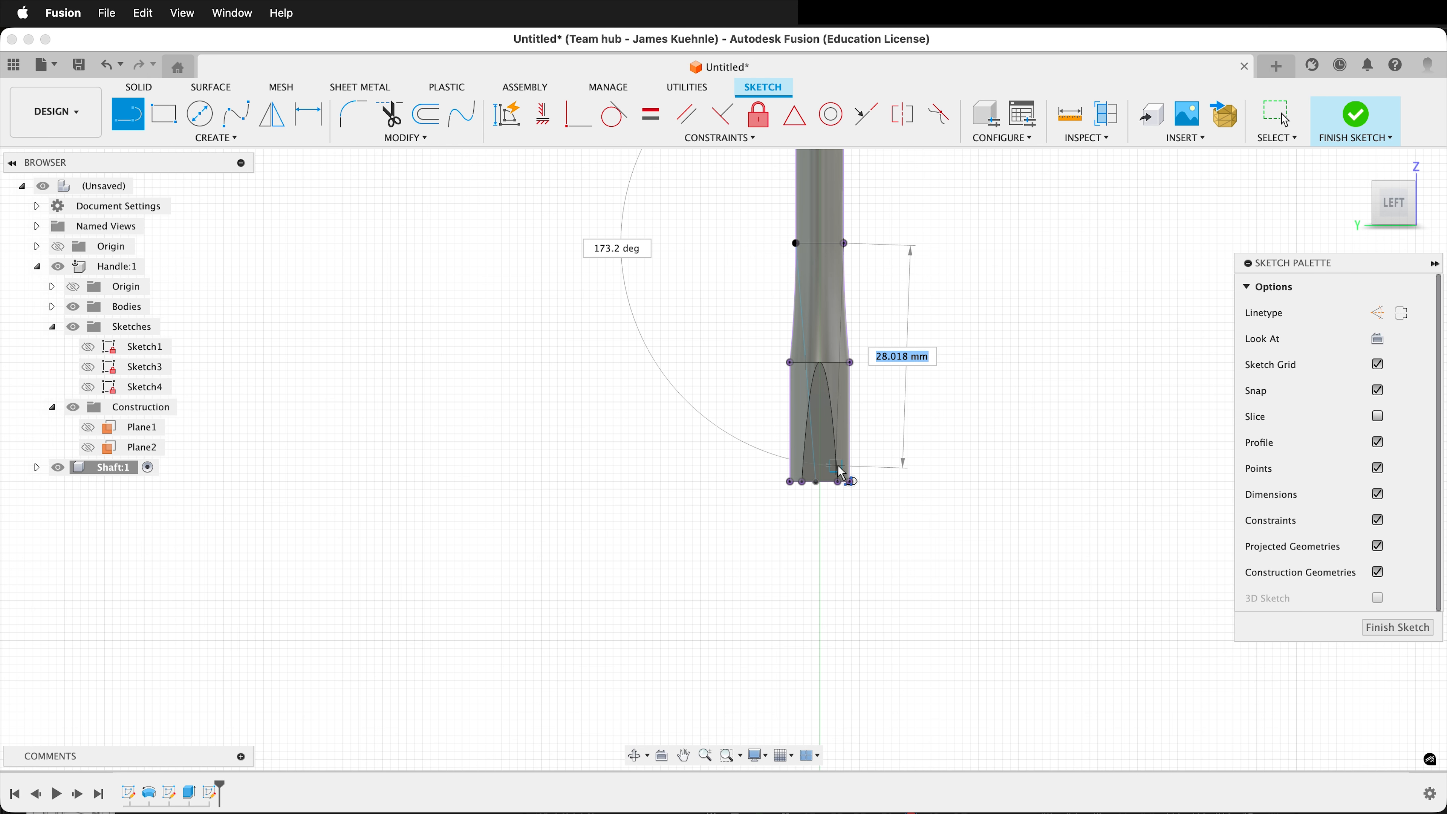
scroll(838, 489, "up", 4)
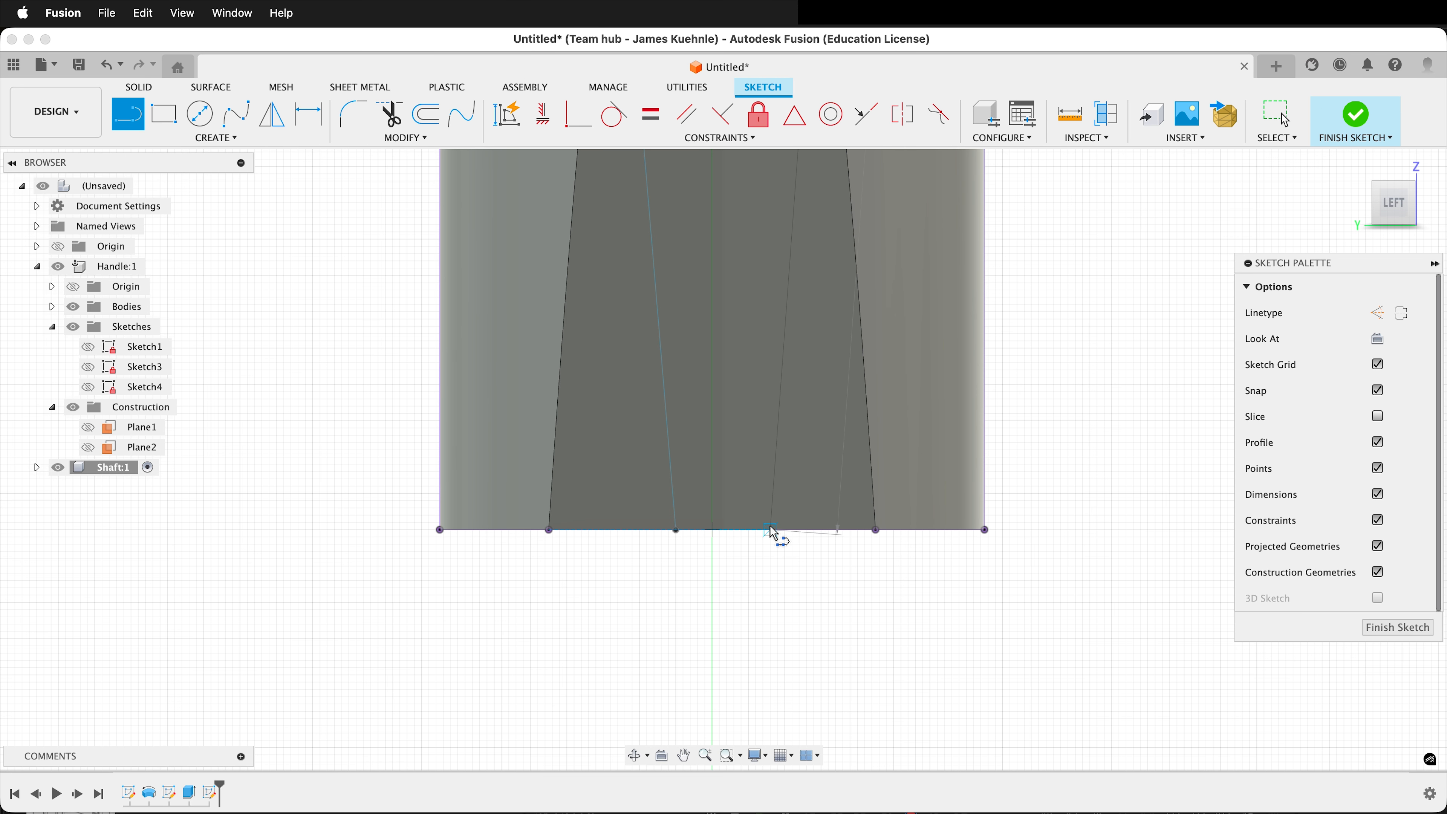
left_click(763, 531)
key("Escape")
Dimension the distance between the two tapering lines' lower endpoints to 1.25 mm.
scroll(707, 550, "up", 2)
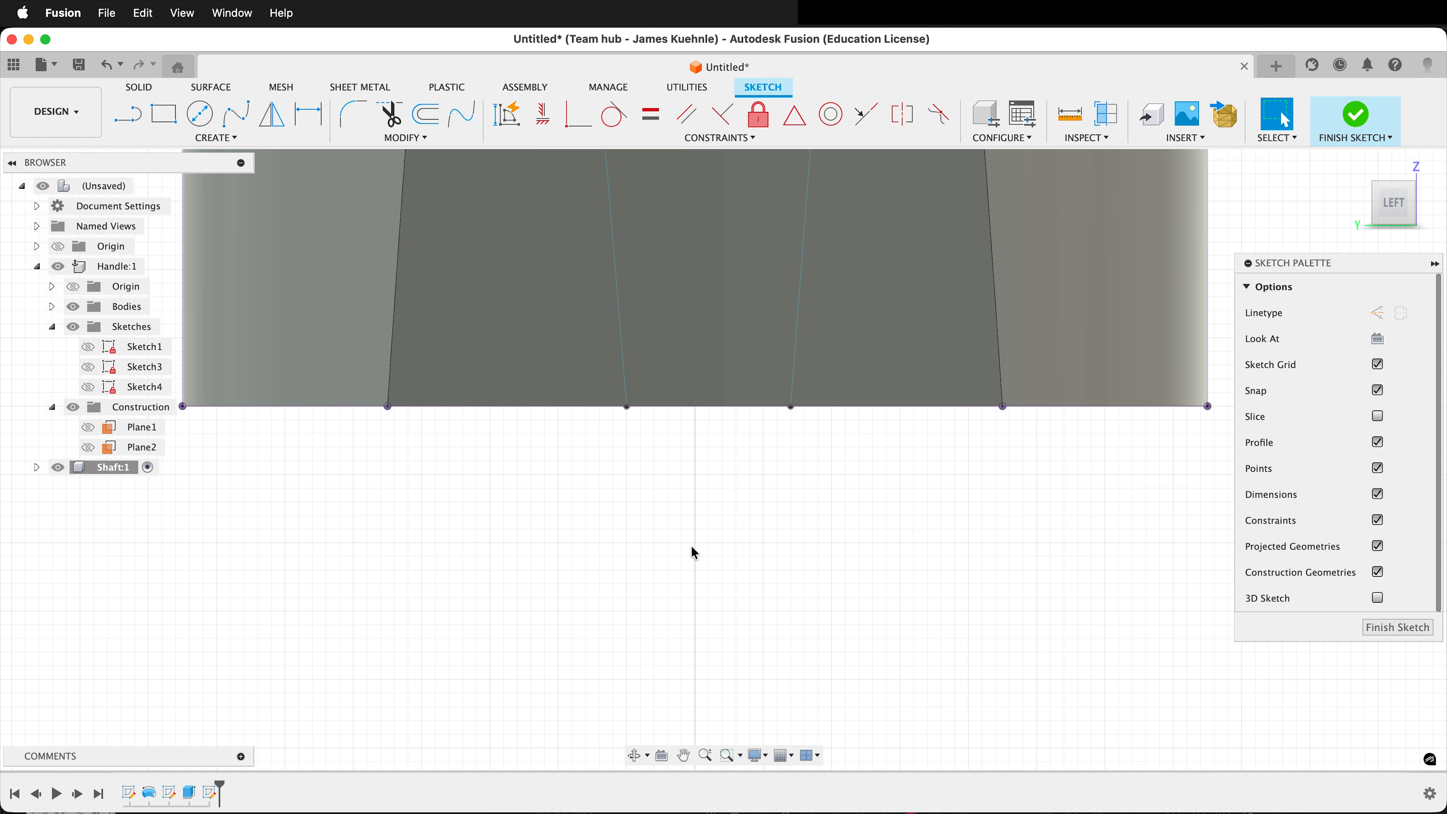
left_click(628, 408)
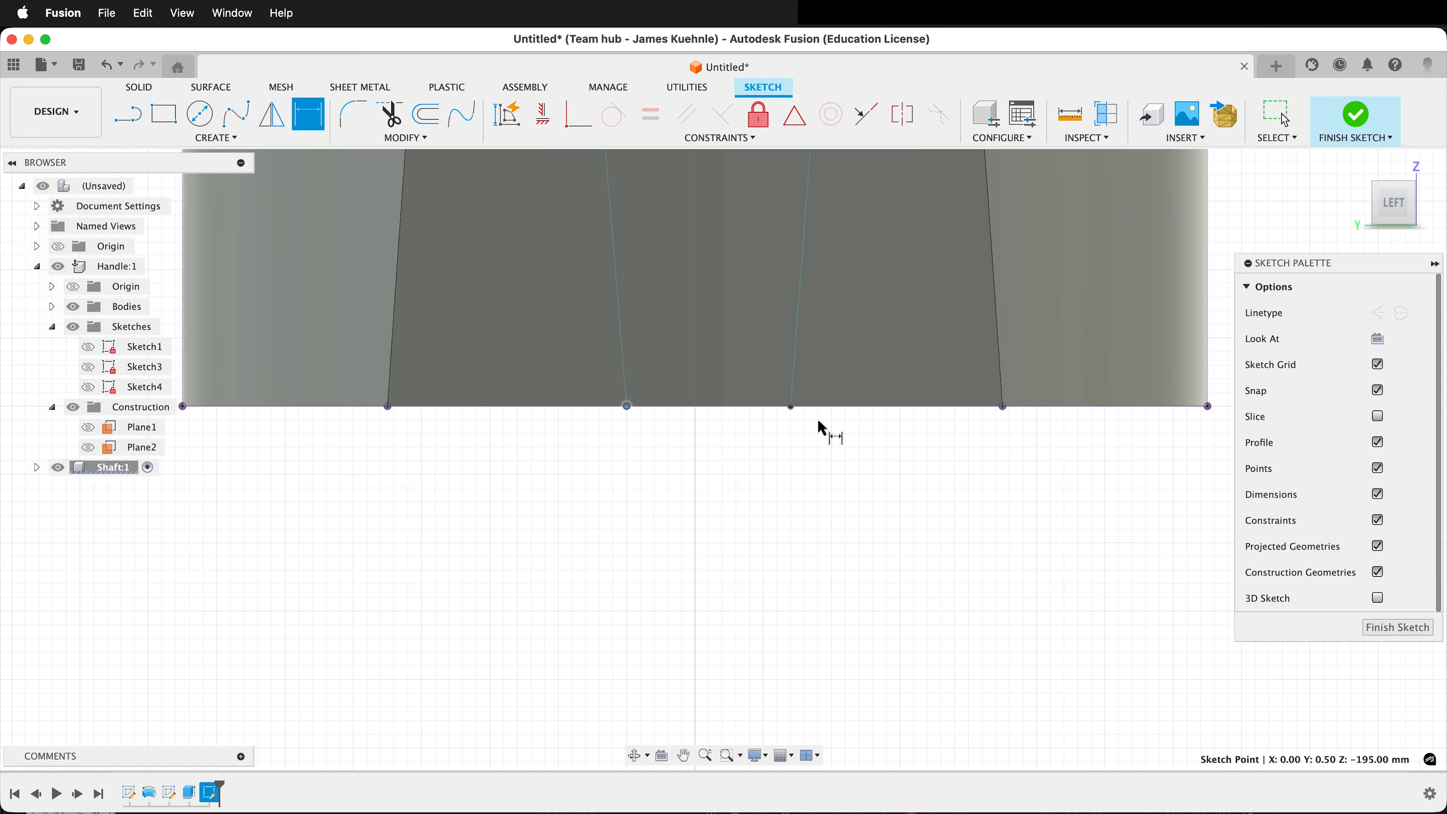
left_click(790, 407)
left_click(747, 472)
type("1.25")
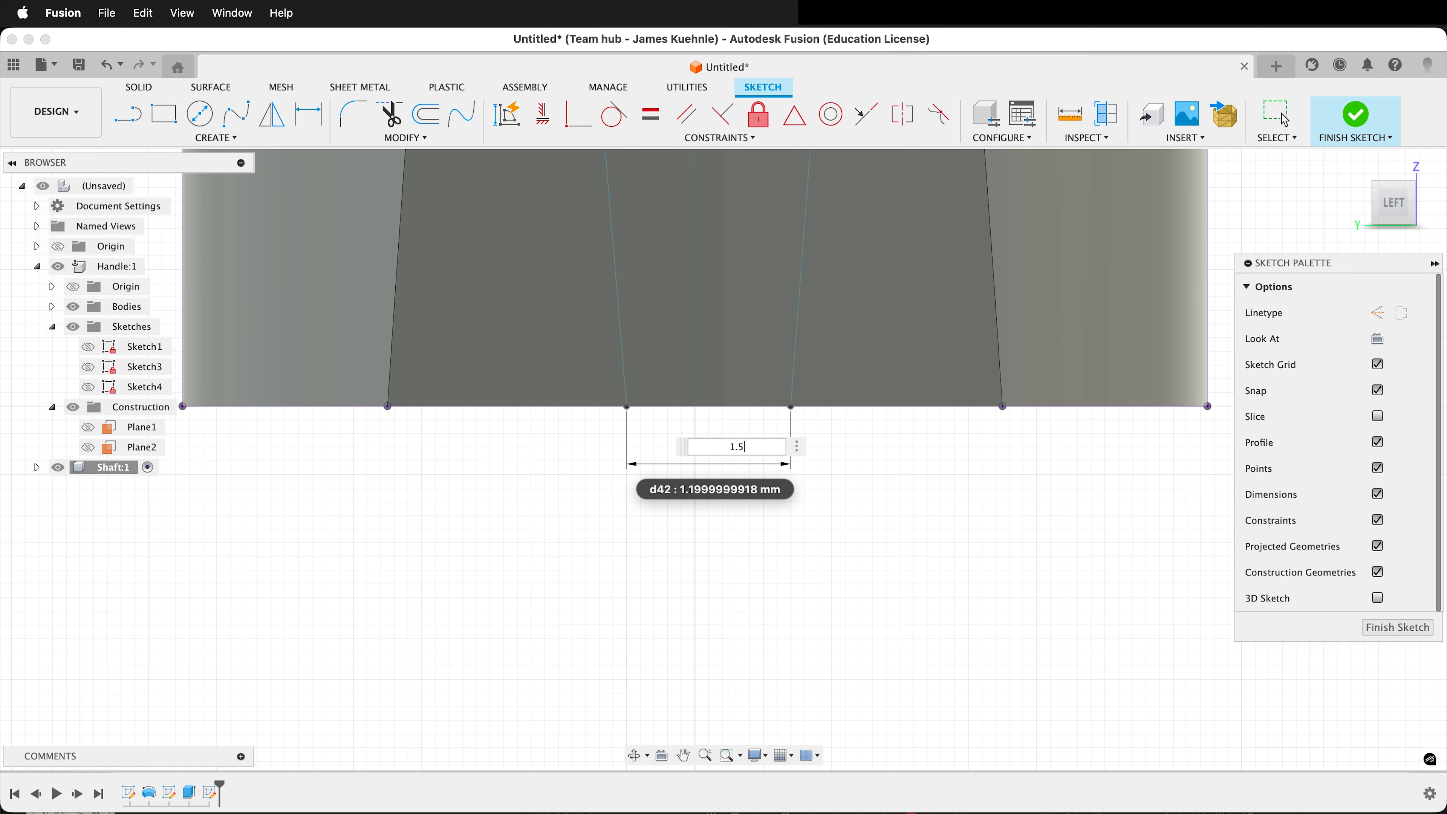
key("Return")
double_click(695, 456)
type("1.25")
key("Return")
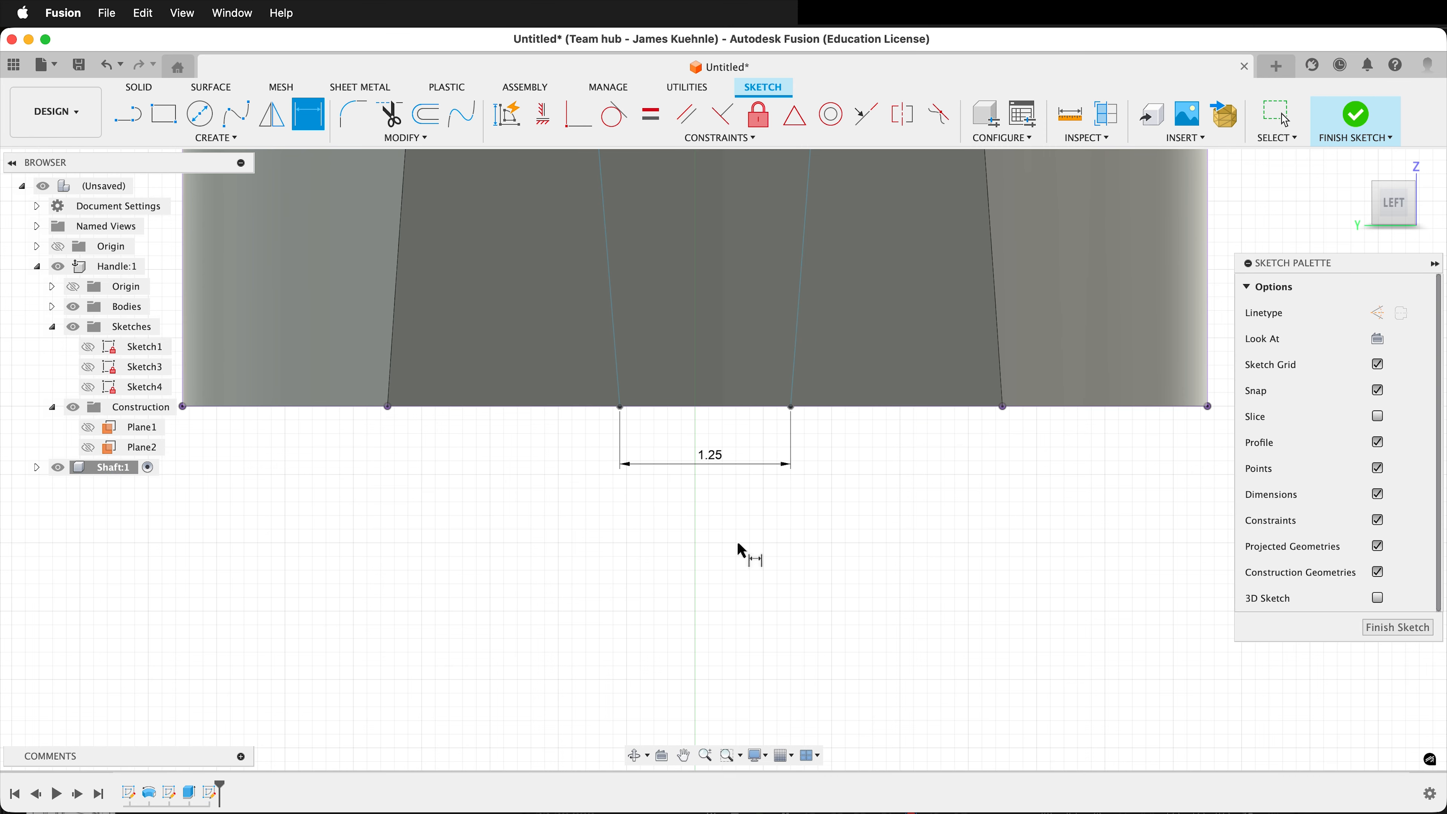
Sketch two collinear lines along the bottom edge, joining each tapering line's lower endpoint to the vertical axis.
scroll(763, 533, "down", 3)
scroll(730, 453, "up", 5)
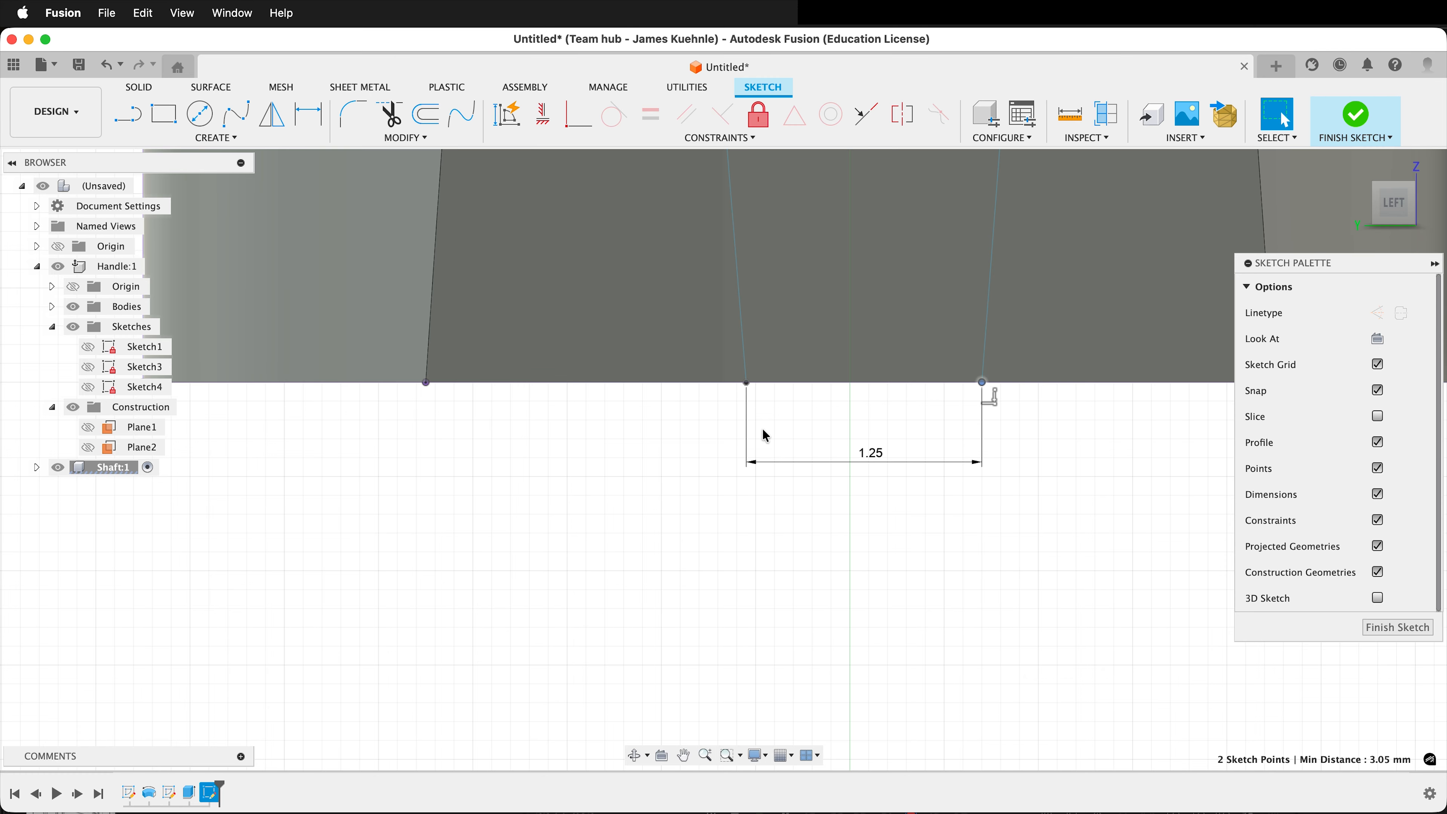
key("l")
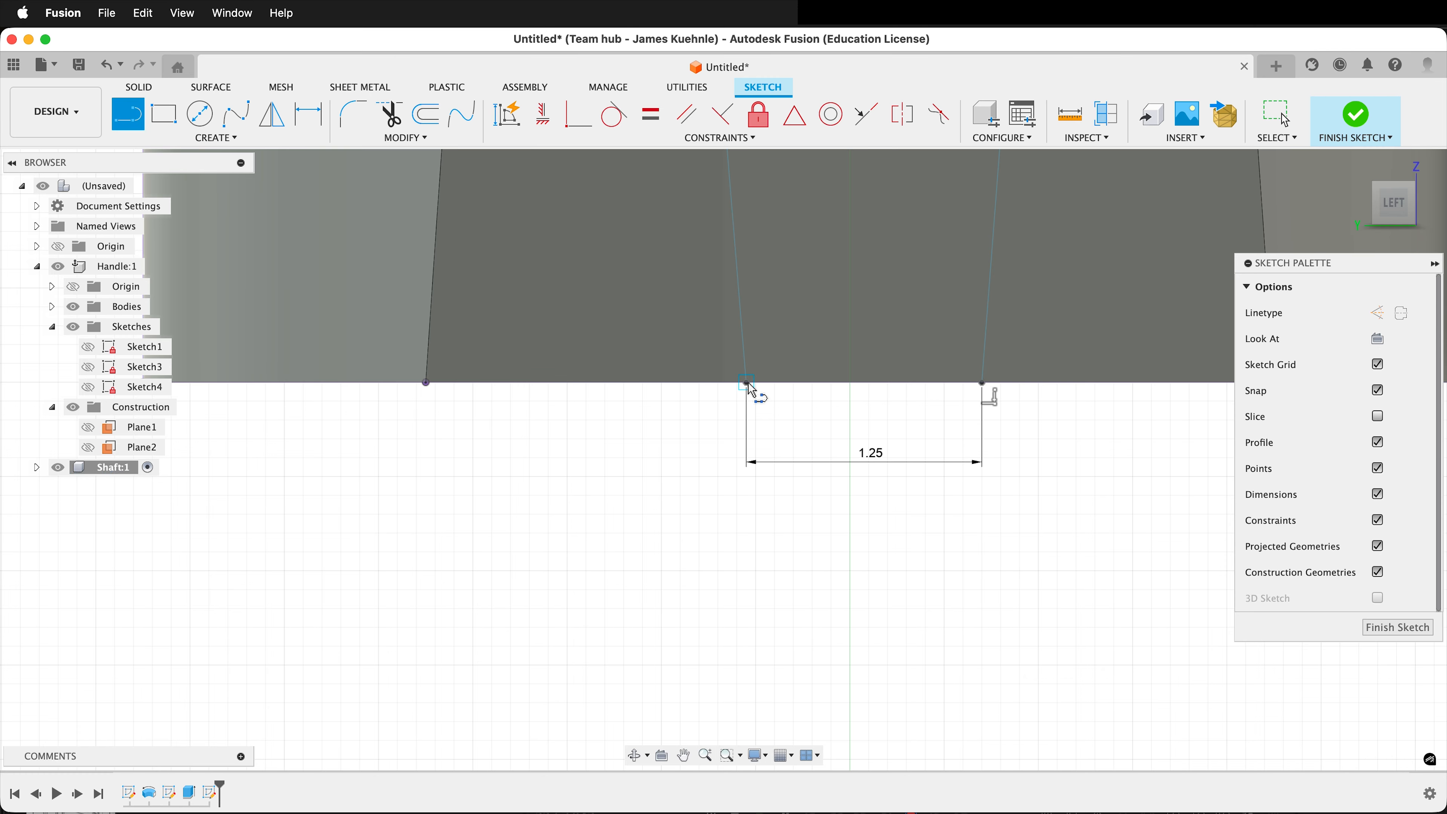
left_click_drag(746, 383, 856, 389)
left_click(853, 382)
left_click_drag(852, 385, 984, 386)
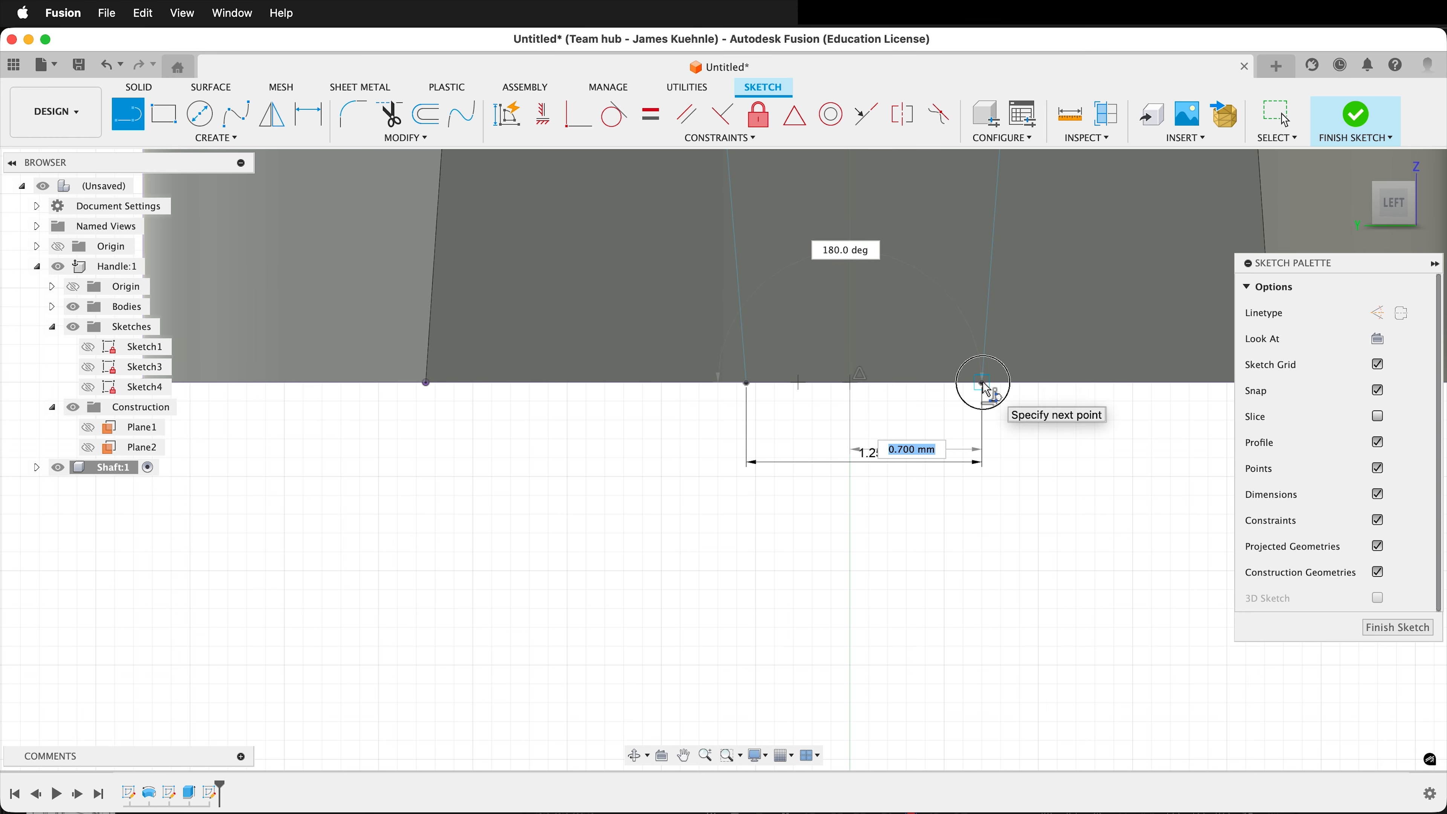
left_click(983, 383)
Apply an Equal constraint to the two short bottom lines meeting at the vertical axis, and finish the sketch.
left_click(652, 116)
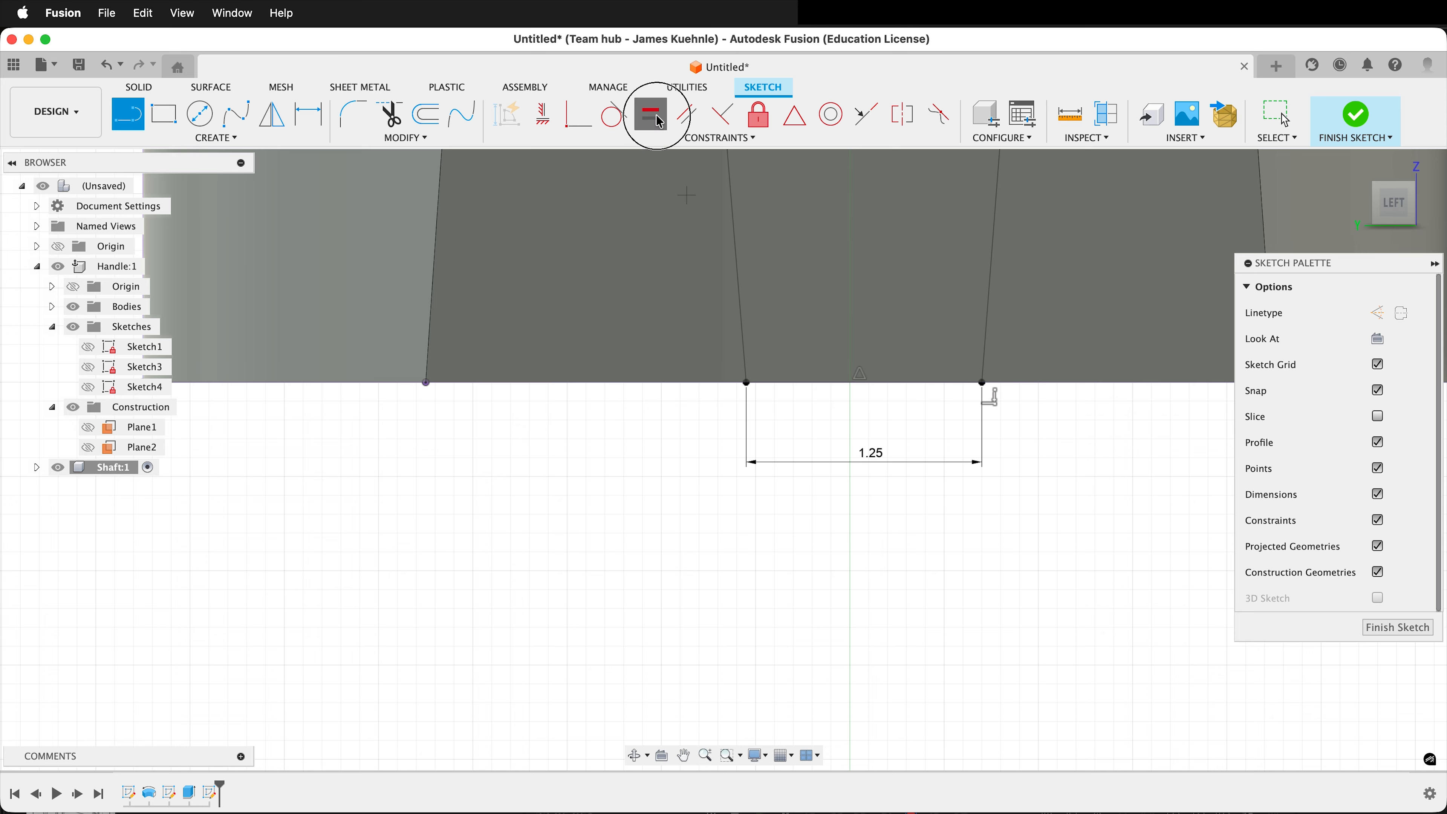
left_click(809, 389)
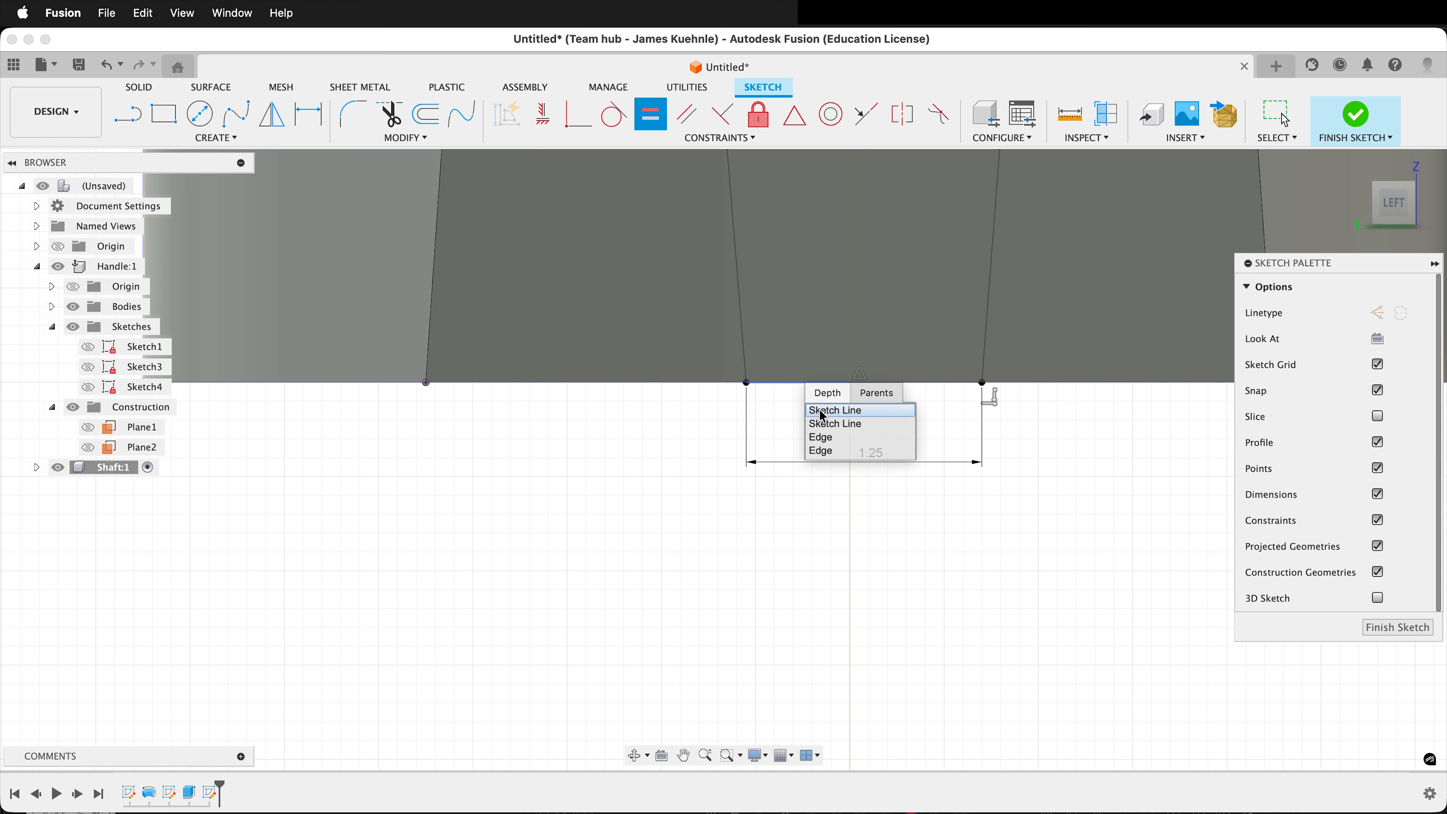
left_click(820, 411)
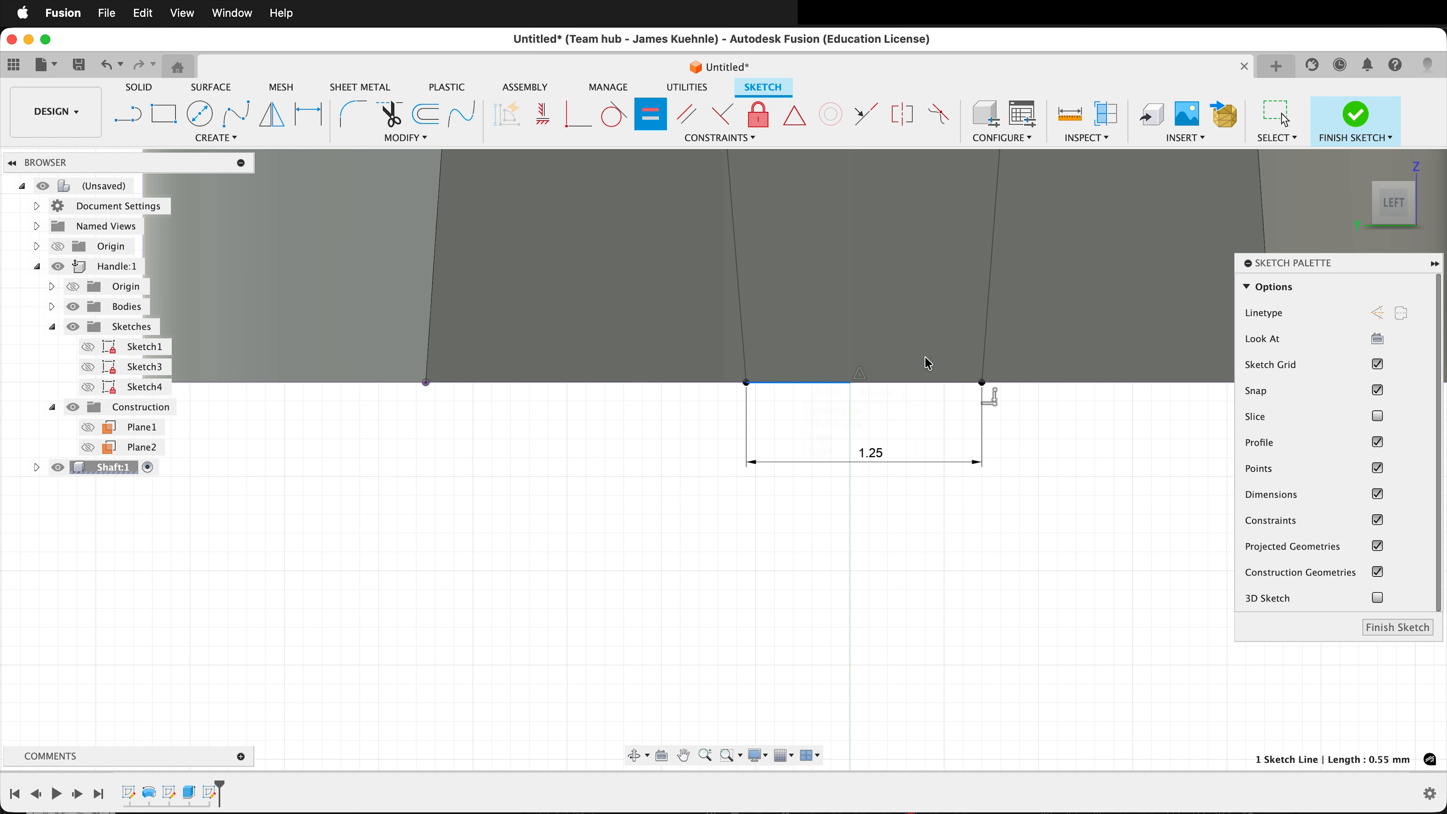
left_click(928, 387)
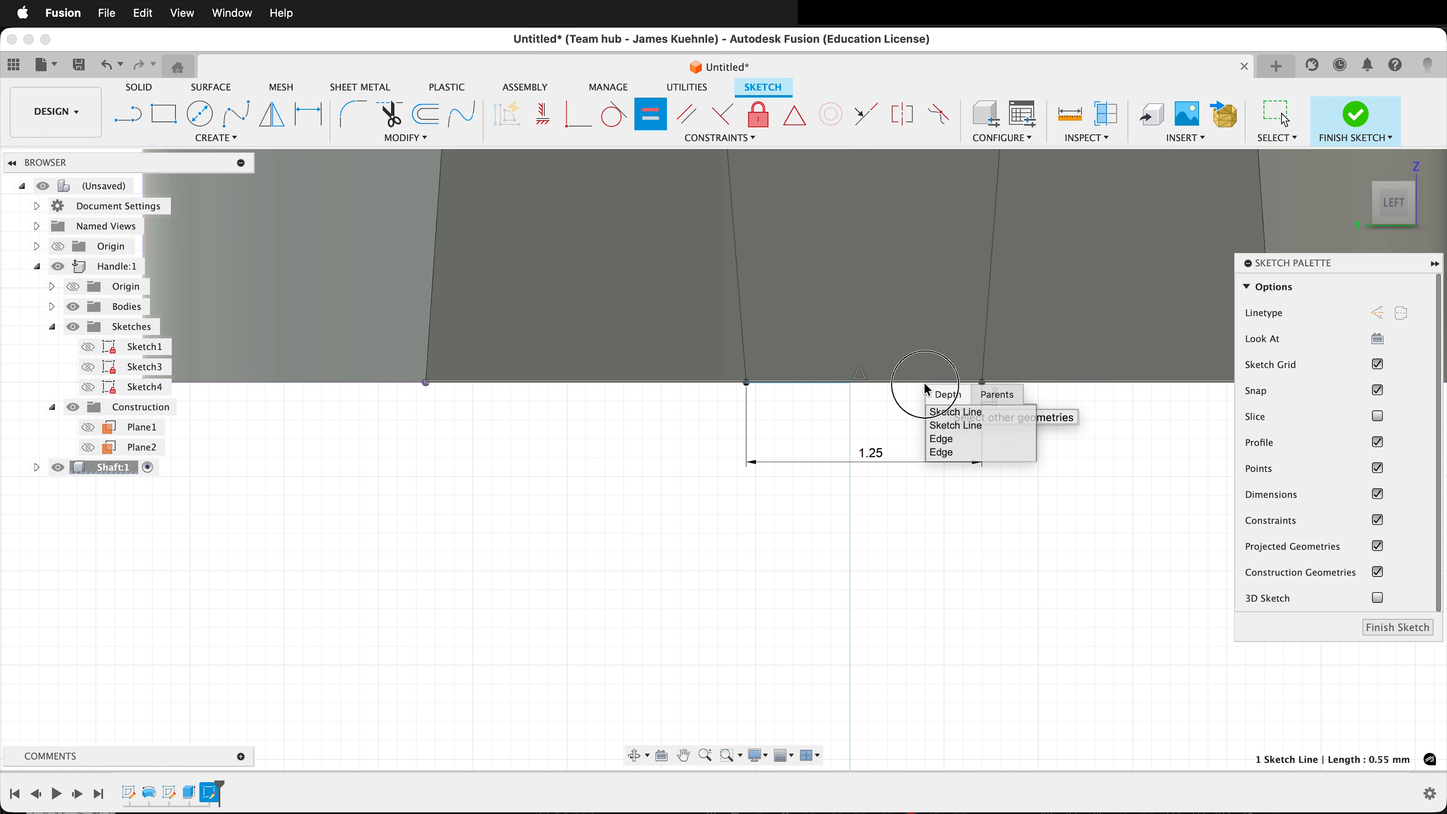
left_click(944, 418)
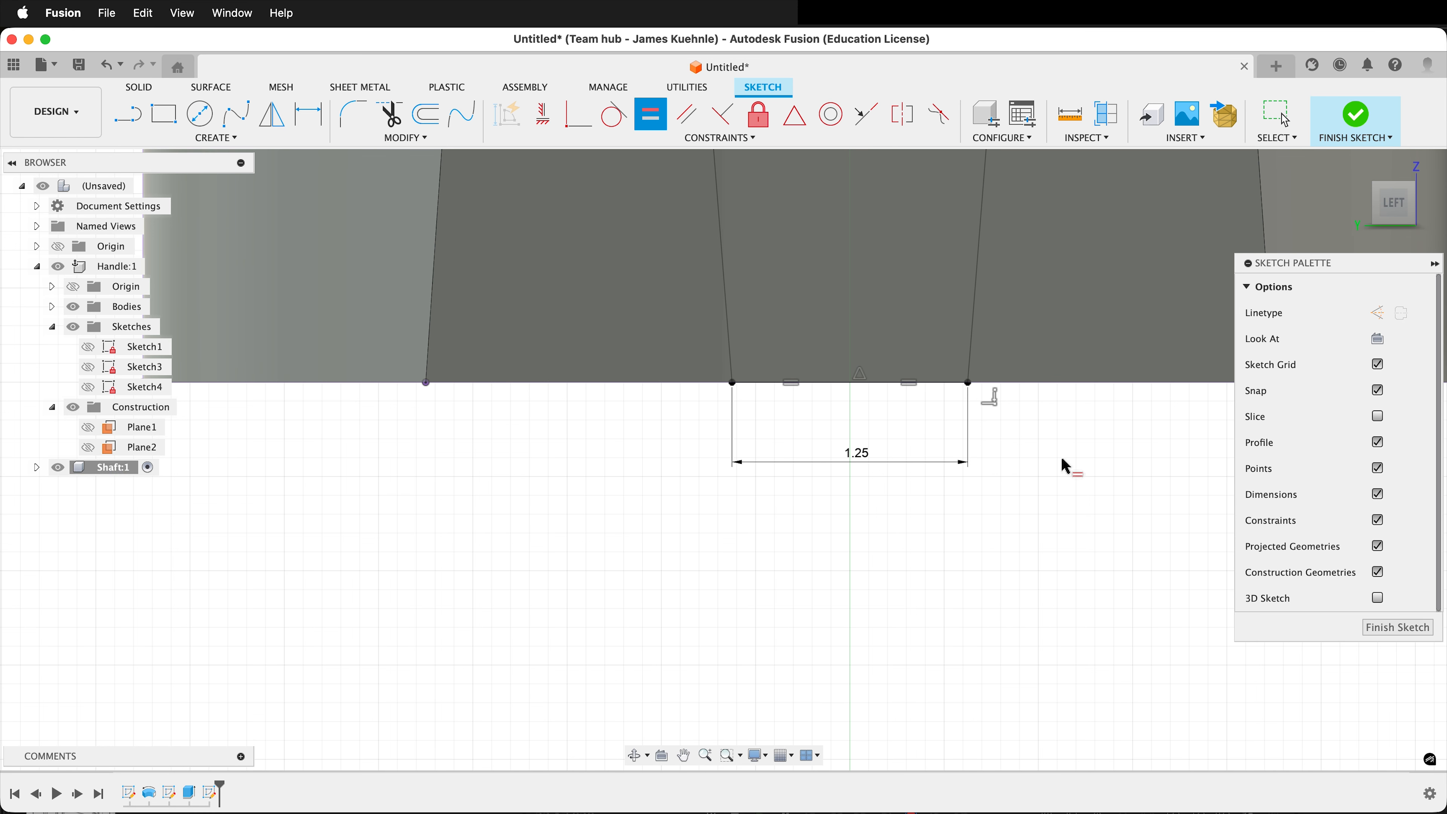
left_click(1397, 628)
Extrude the two outer profiles beside the tapering lines as a symmetric cut with extent All through the shaft tip.
scroll(997, 514, "down", 10)
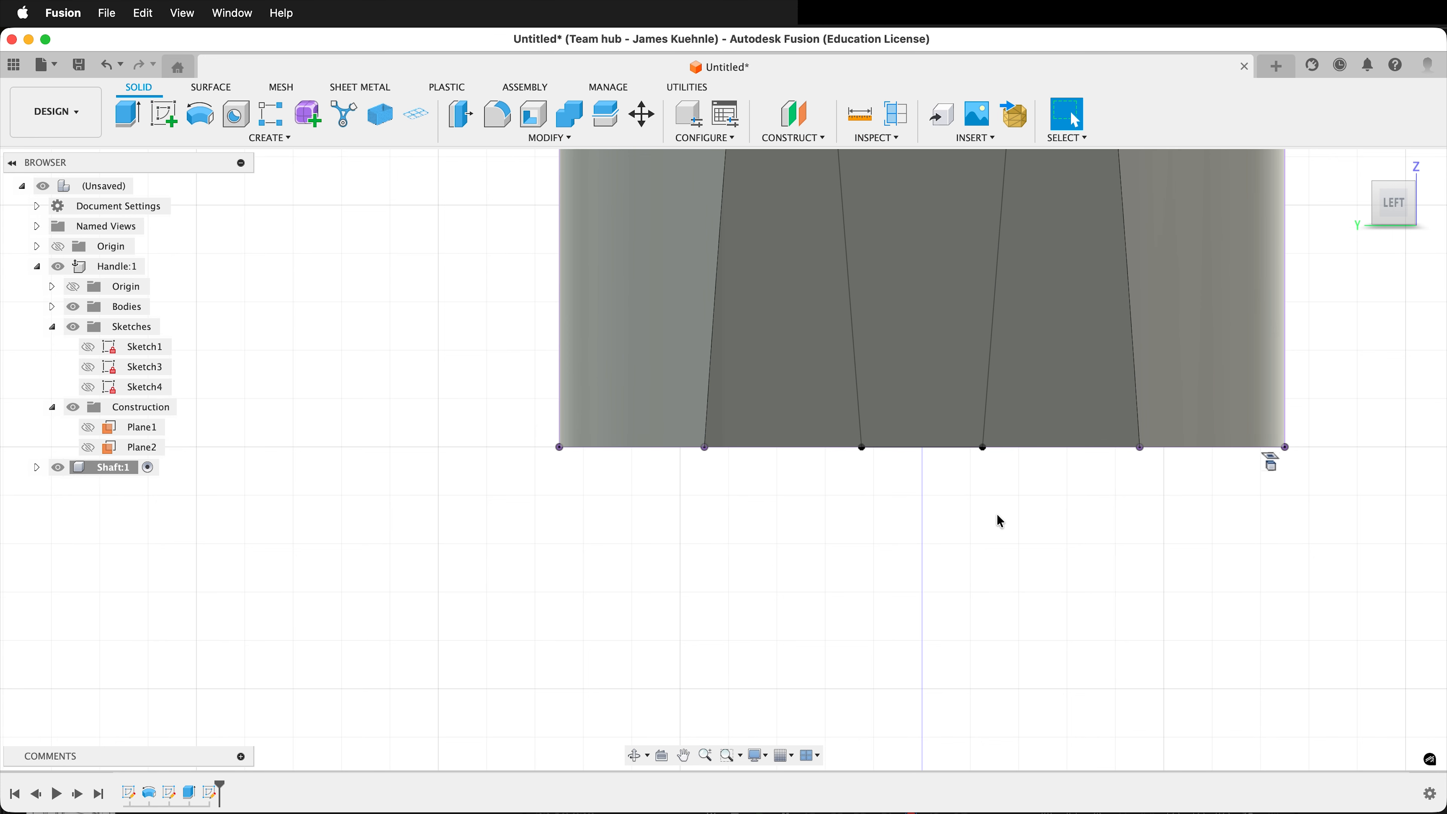
key("e")
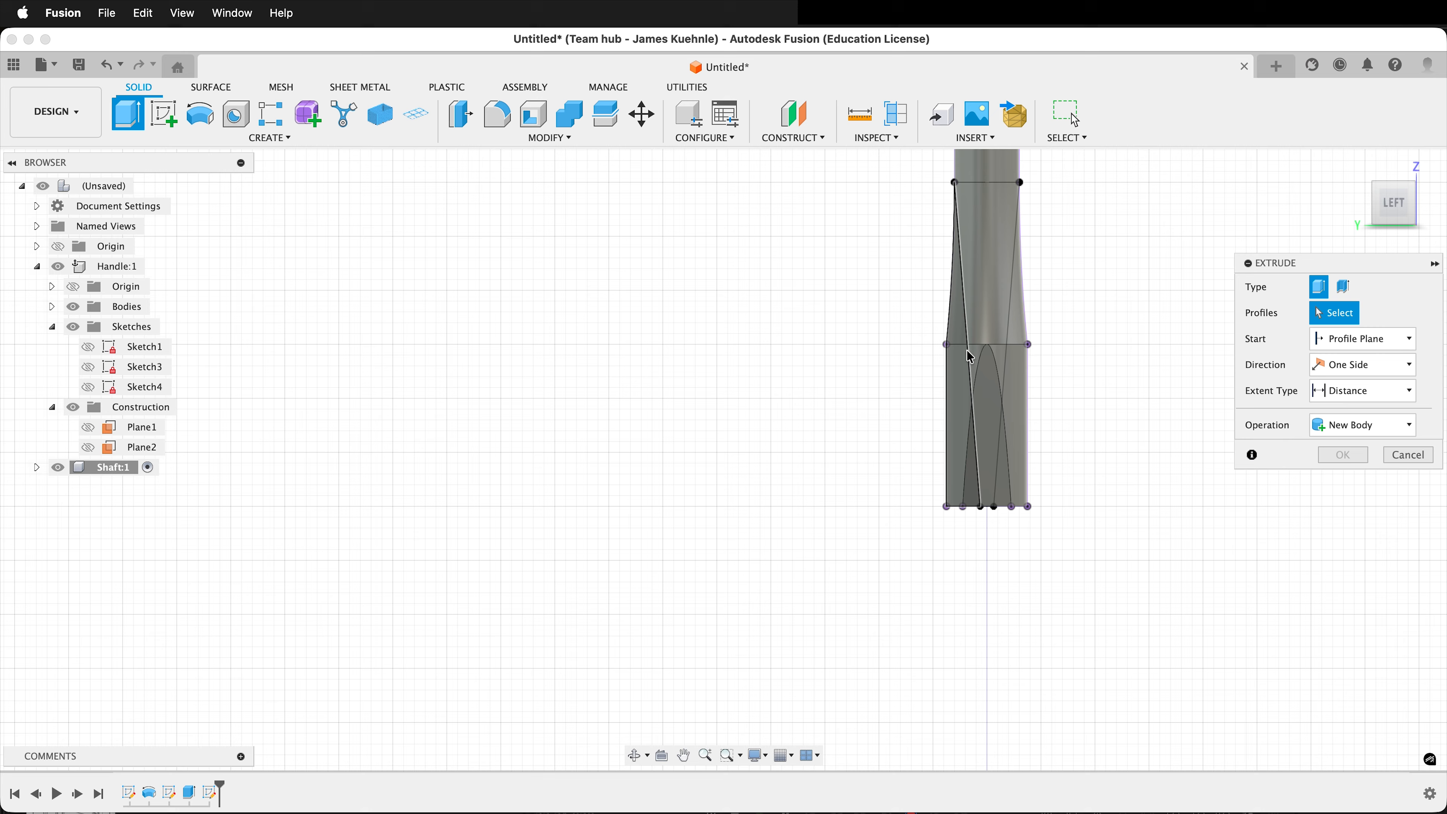
left_click(957, 380)
left_click_drag(1020, 408, 1019, 332)
left_click(1017, 436, "super")
middle_click_drag(1054, 539, 947, 541, "shift")
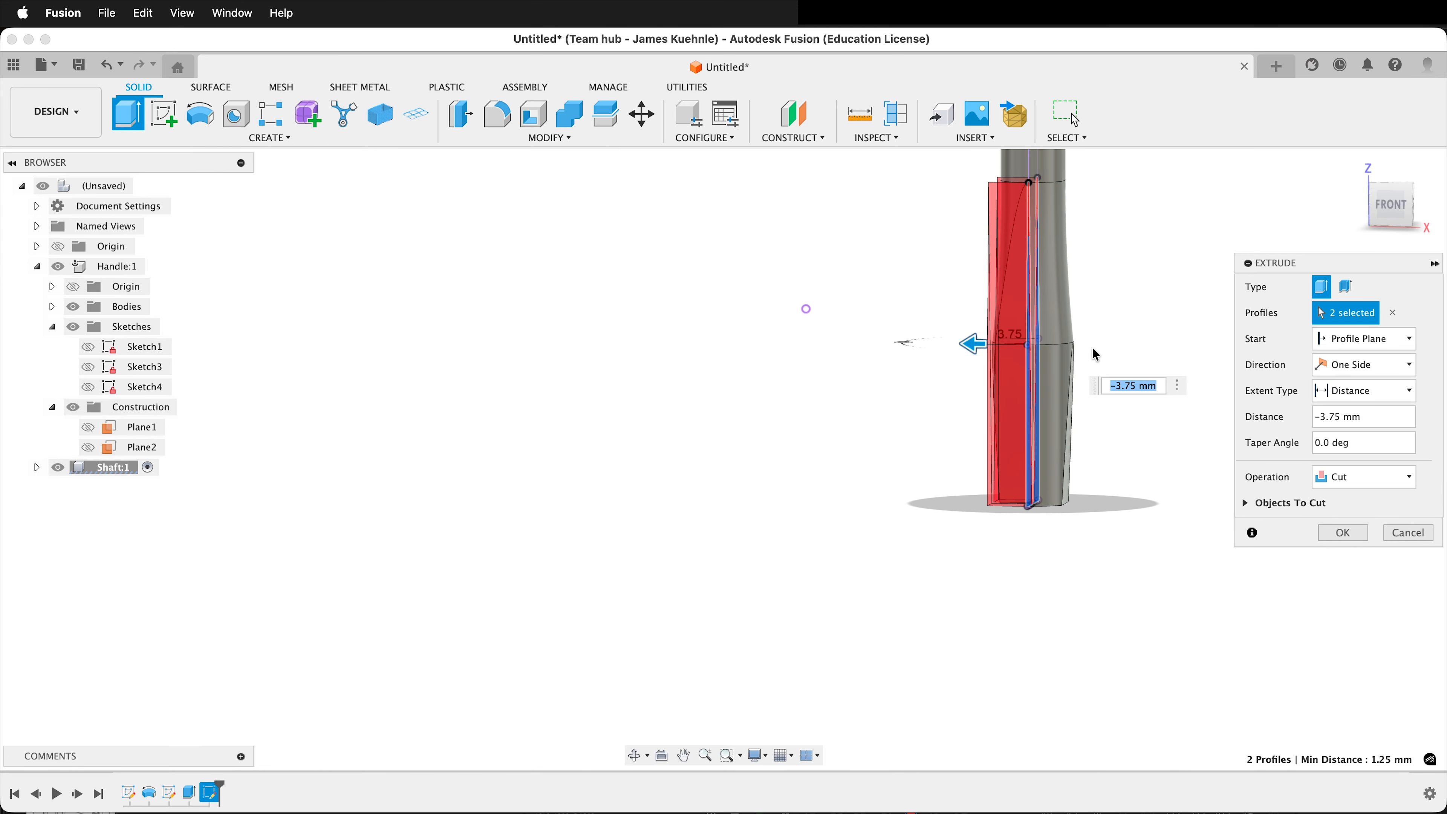
left_click(1342, 369)
left_click(1363, 416)
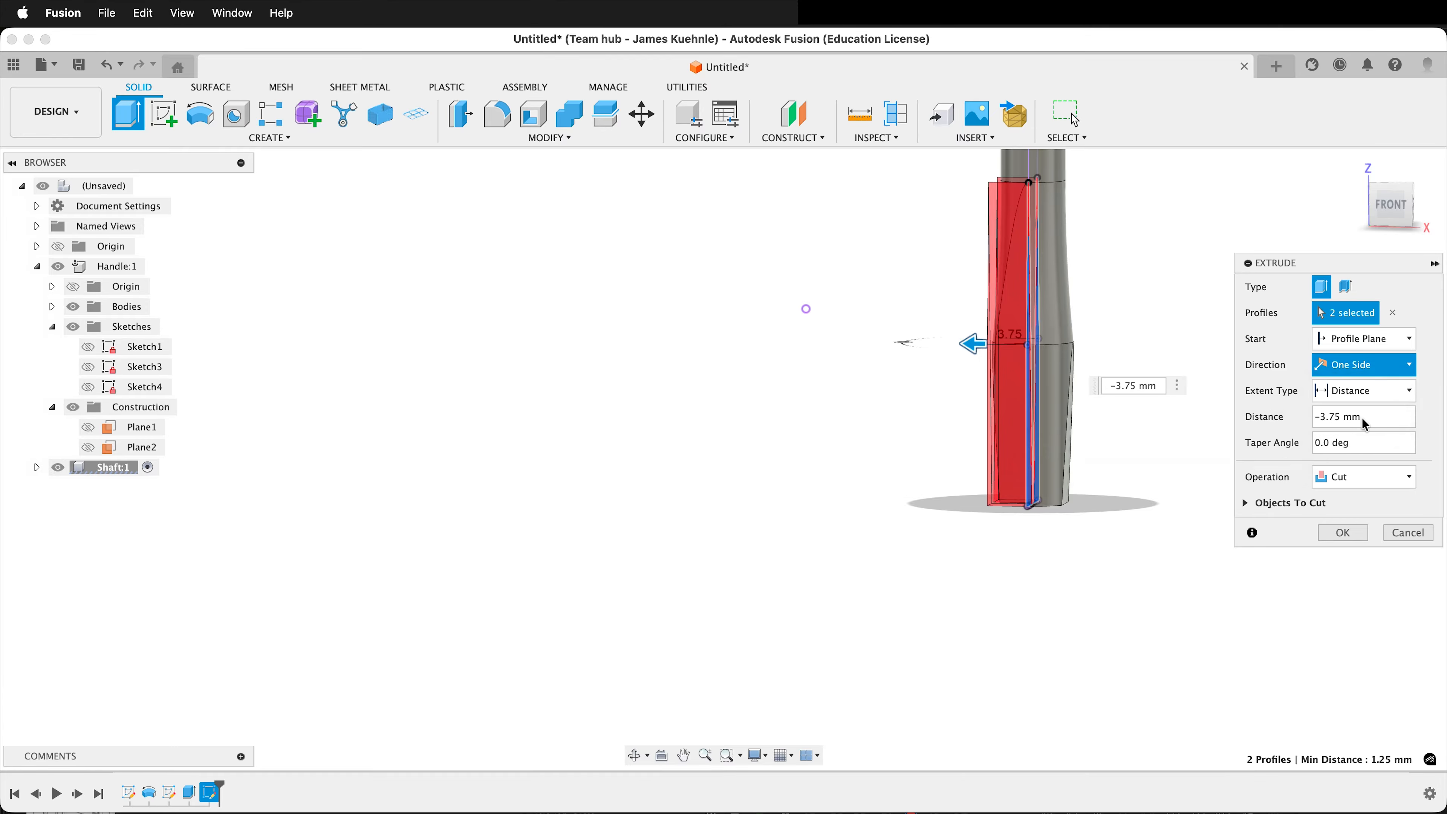
left_click(1379, 389)
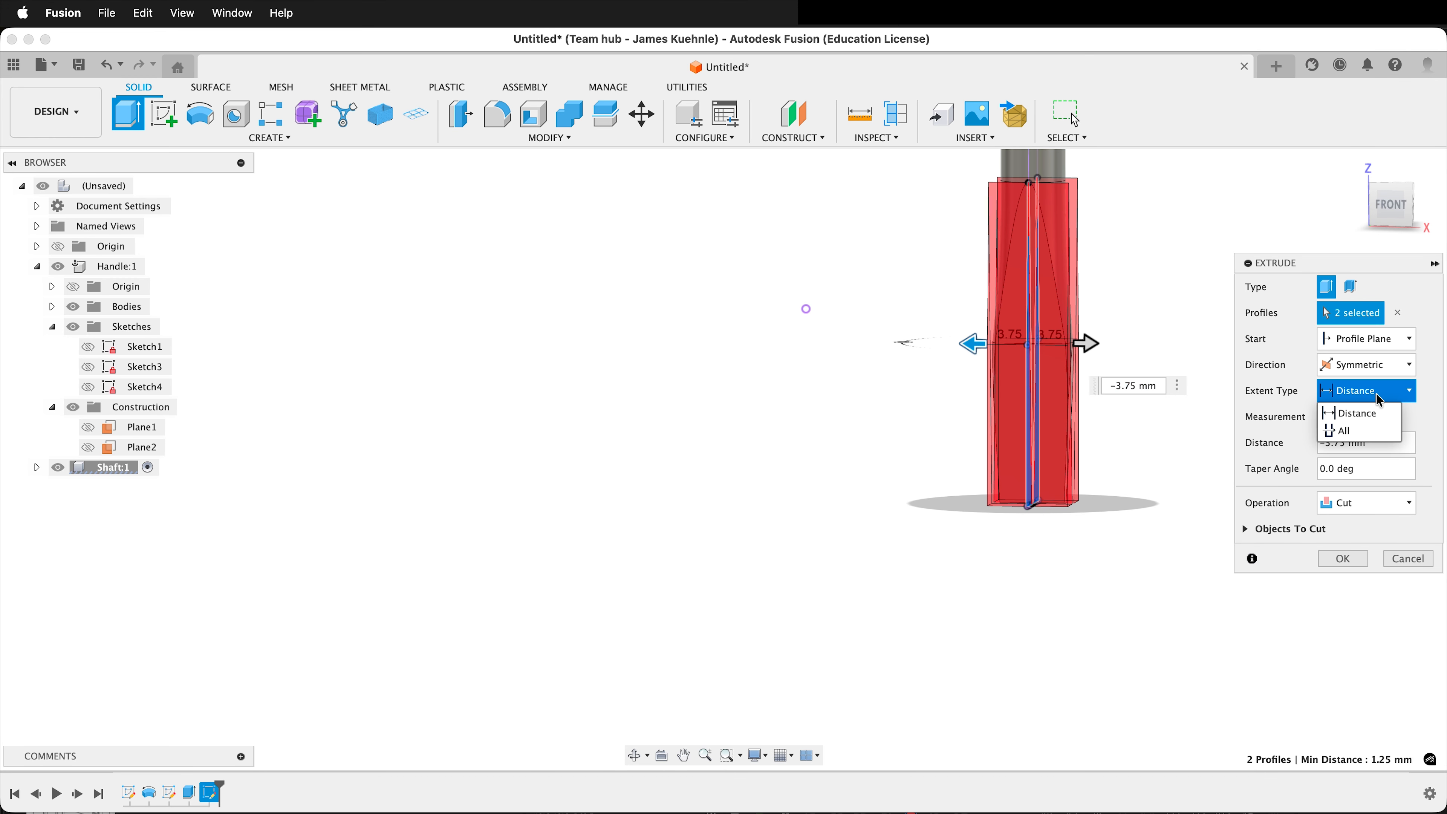
left_click(1365, 431)
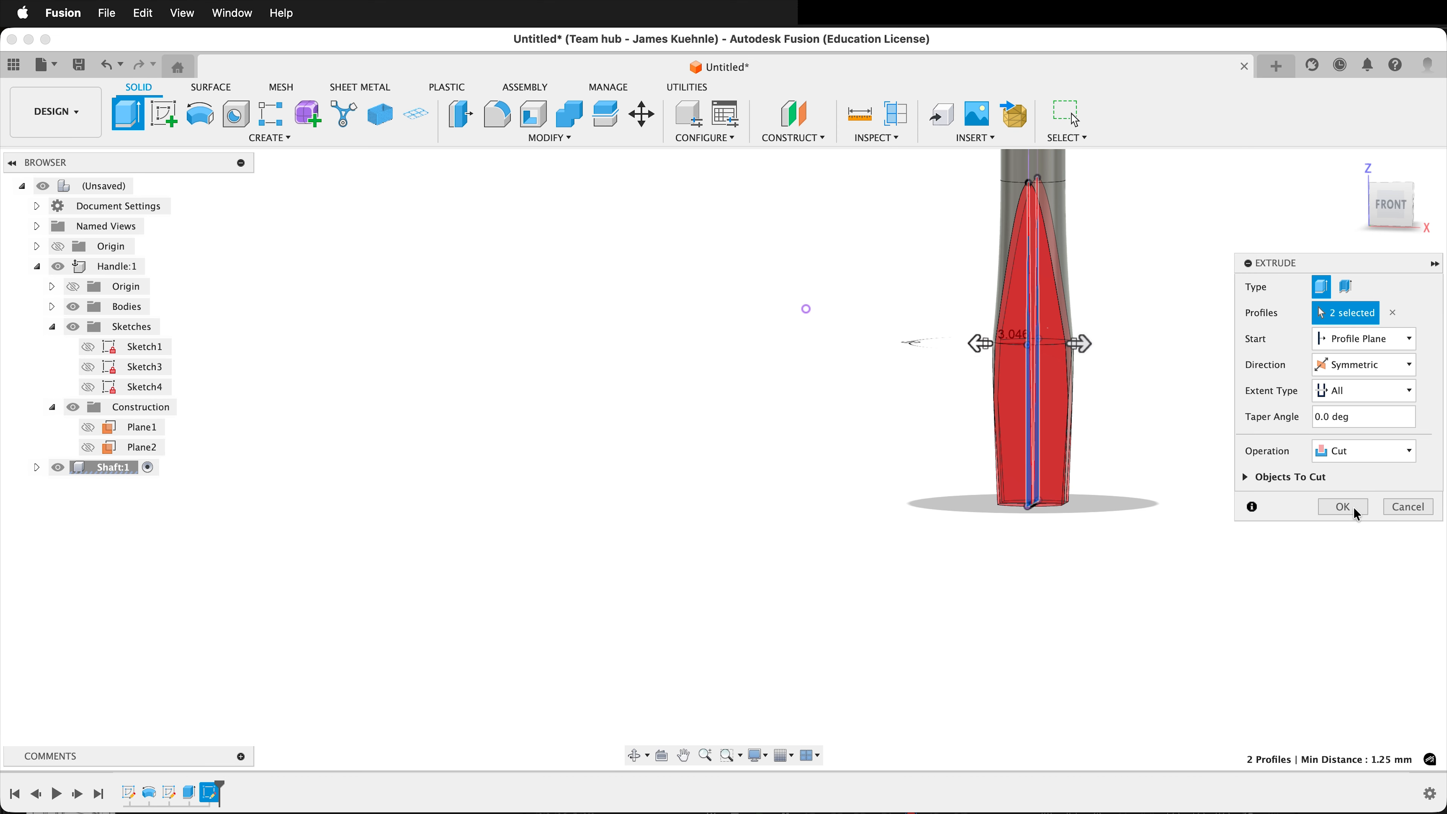
left_click(1342, 507)
Activate the top-level component so the handle and shaft are both shown as the full assembly.
middle_click_drag(969, 566, 881, 526, "shift")
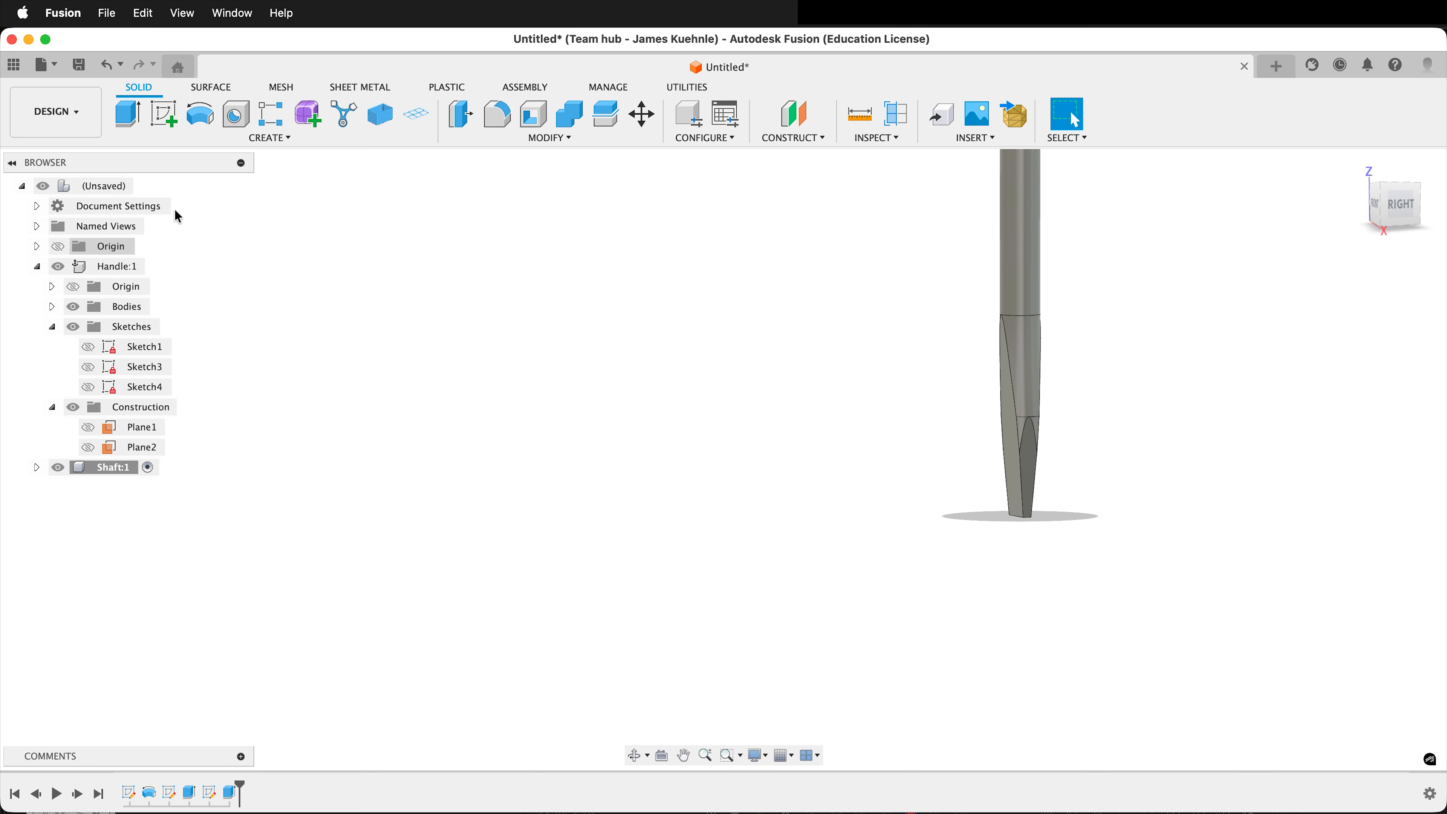
left_click(147, 186)
scroll(597, 427, "down", 5)
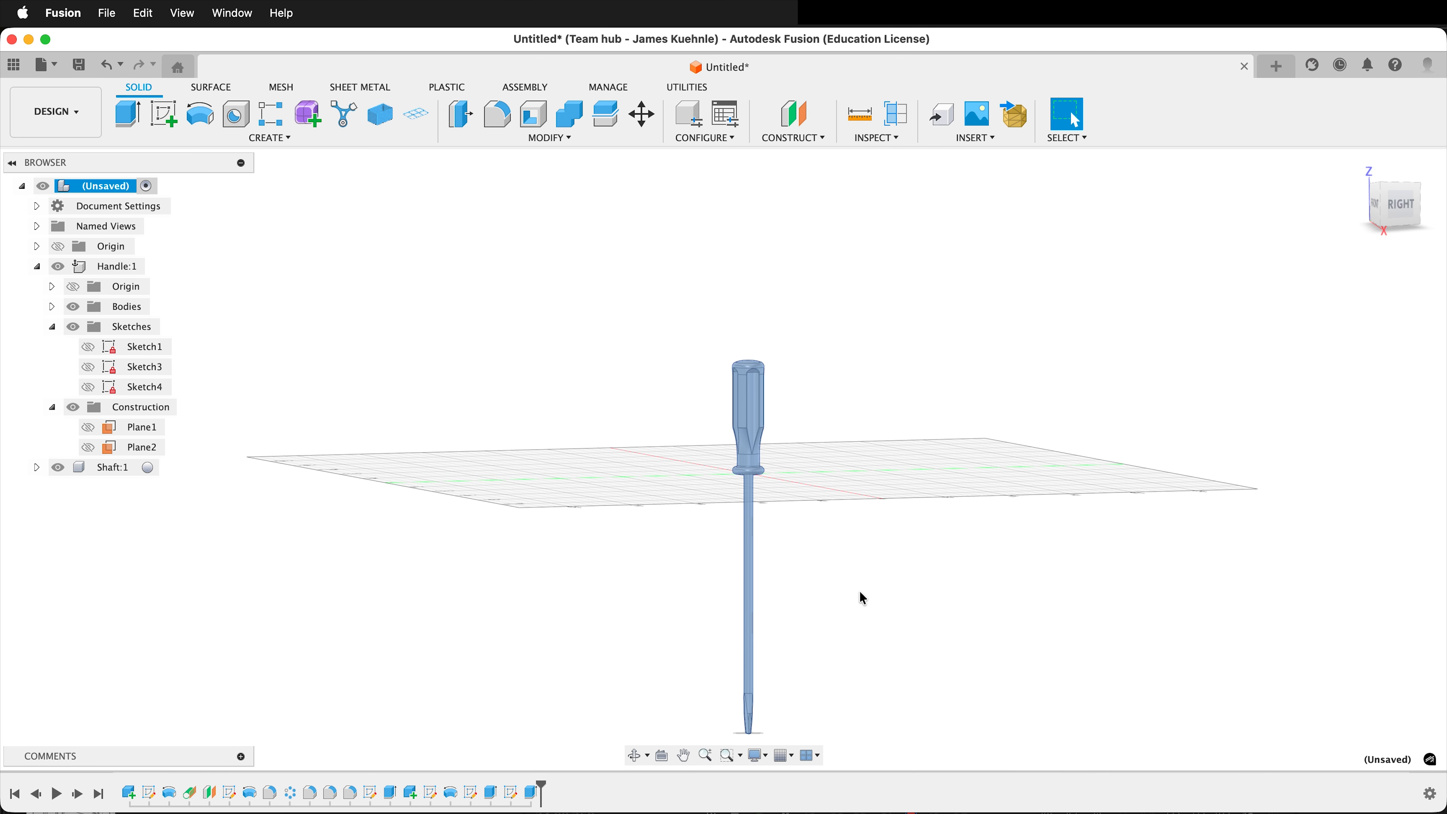
scroll(828, 397, "up", 5)
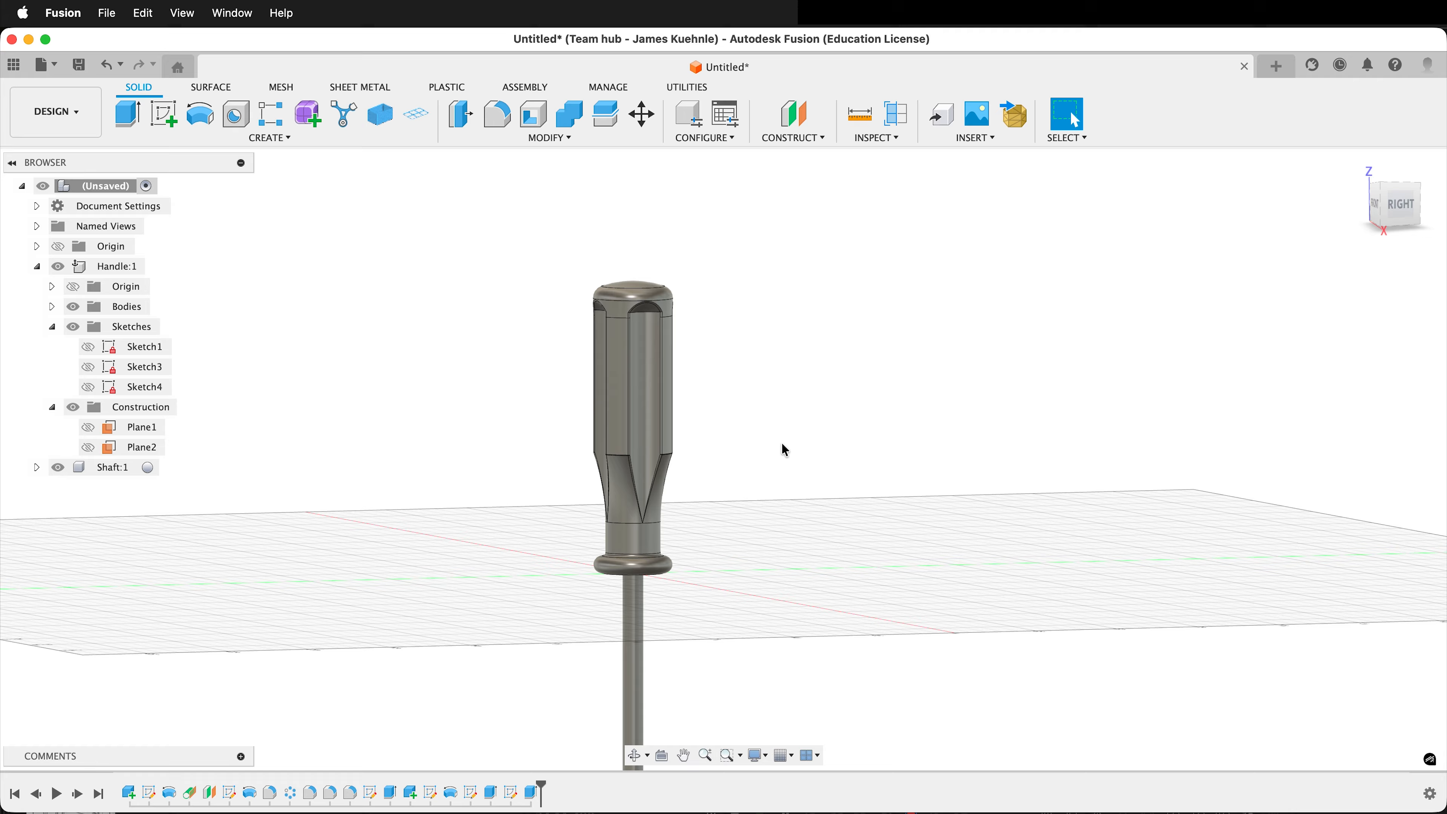
middle_click_drag(782, 439, 745, 442, "shift")
Turn on Display Component Colors to distinguish the handle from the shaft.
left_click(859, 138)
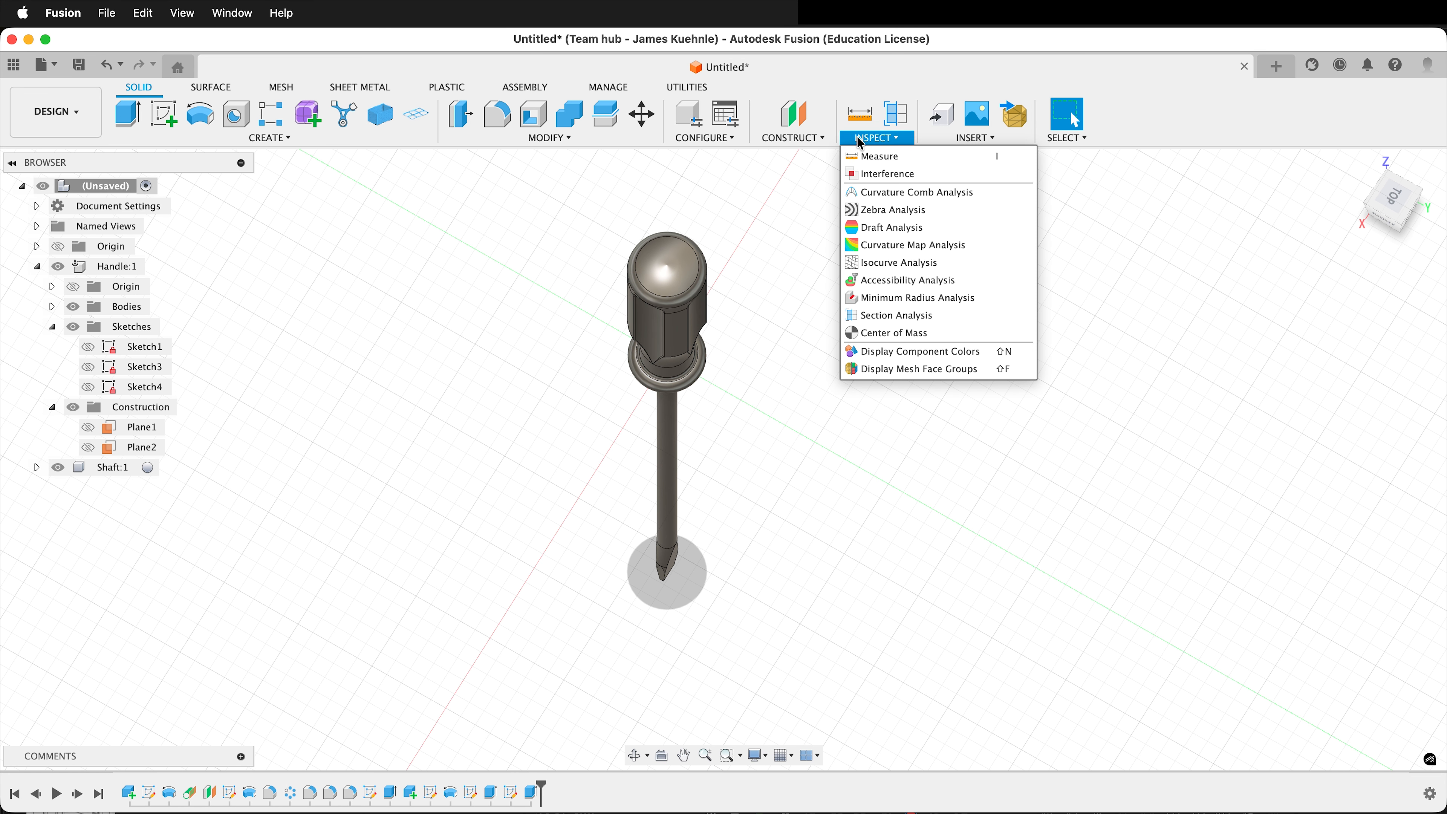
left_click(904, 350)
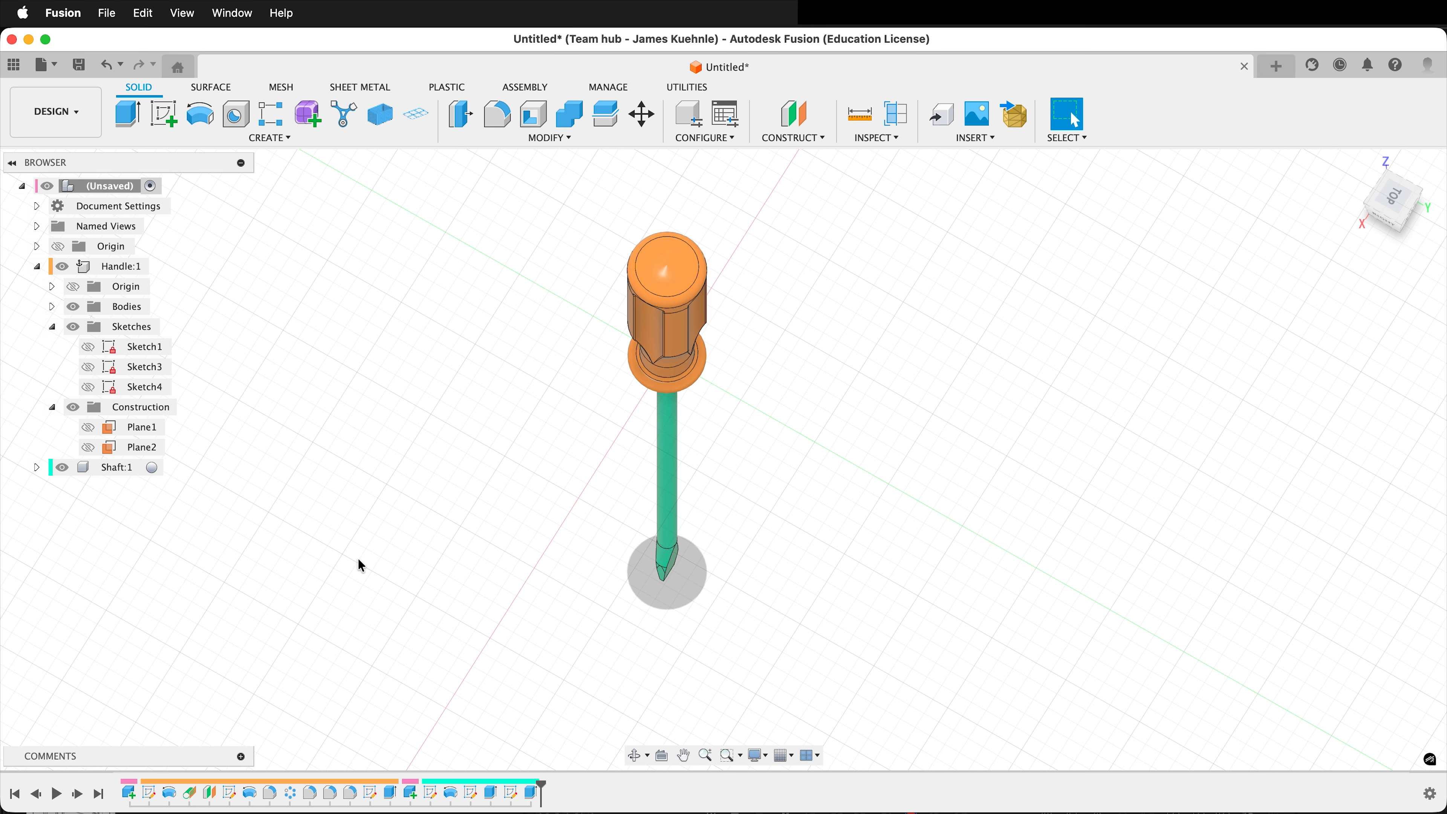
middle_click_drag(361, 566, 296, 457, "shift")
scroll(931, 420, "down", 4)
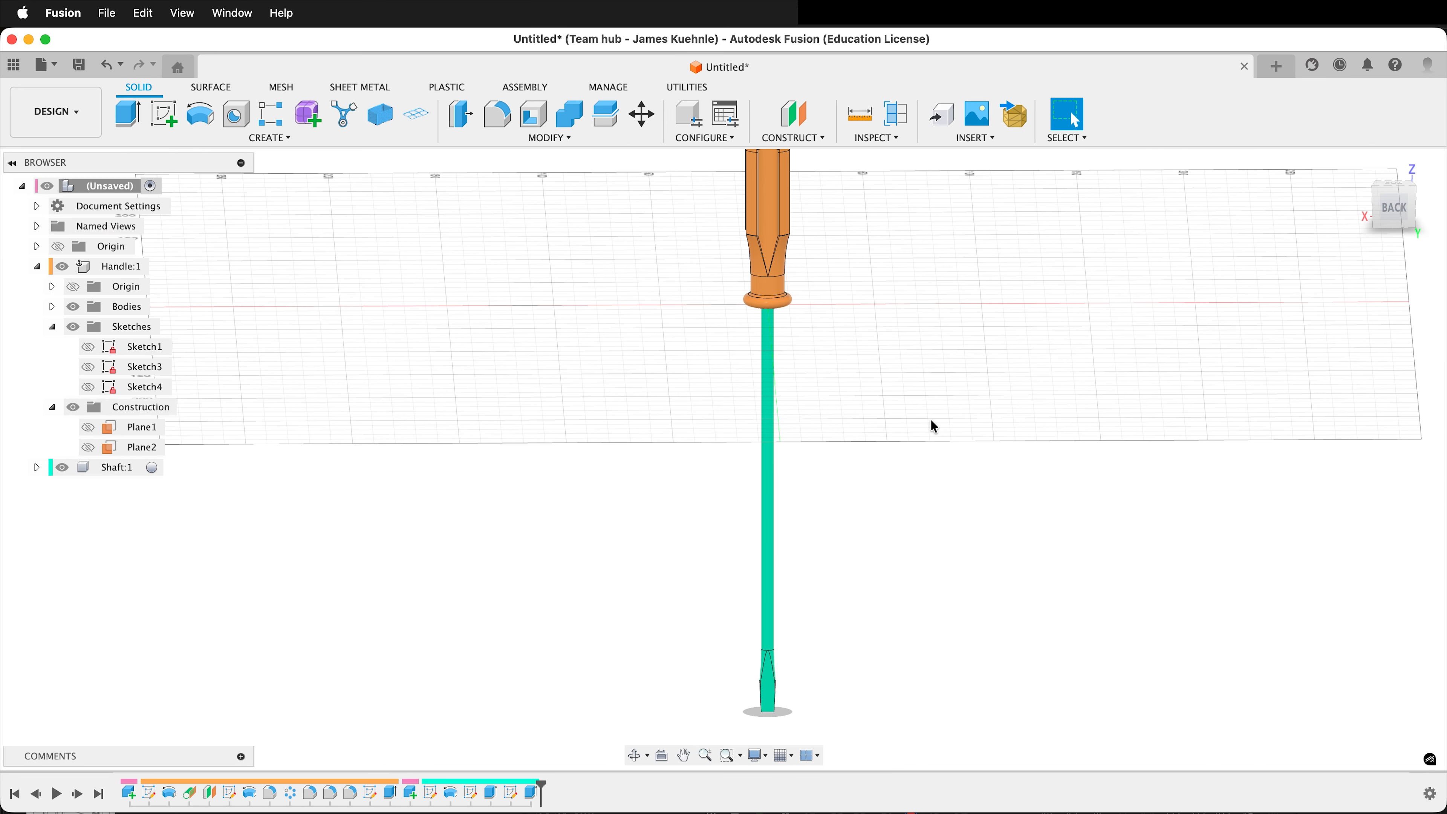